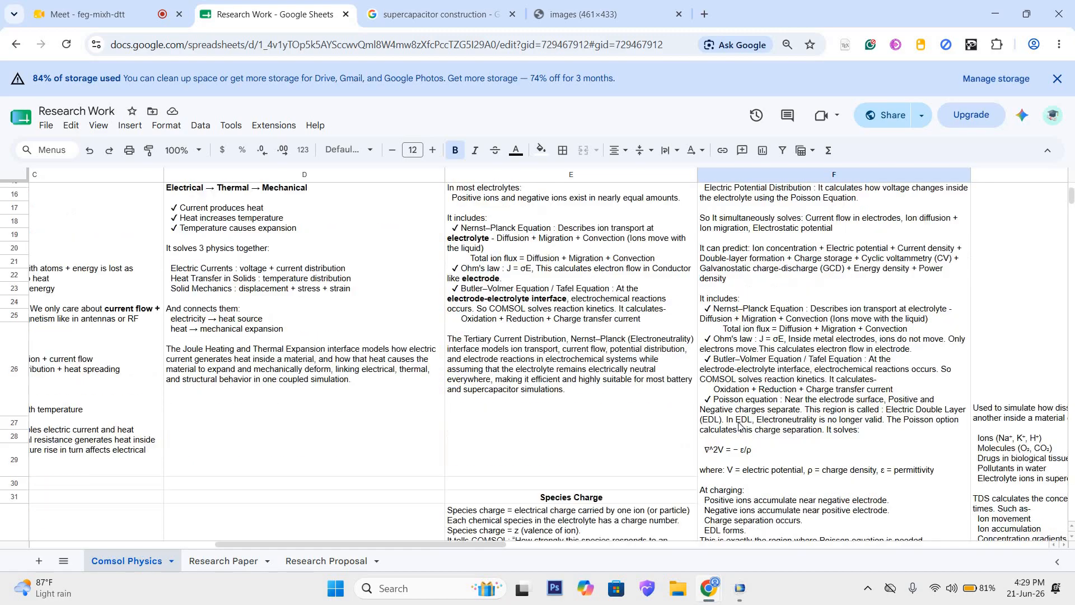
Step: Read the Poisson equation and charging notes for the Tertiary, Poisson interface and compare them with the supercapacitor diagram
{"action": "left_click", "coordinate": [735, 420]}
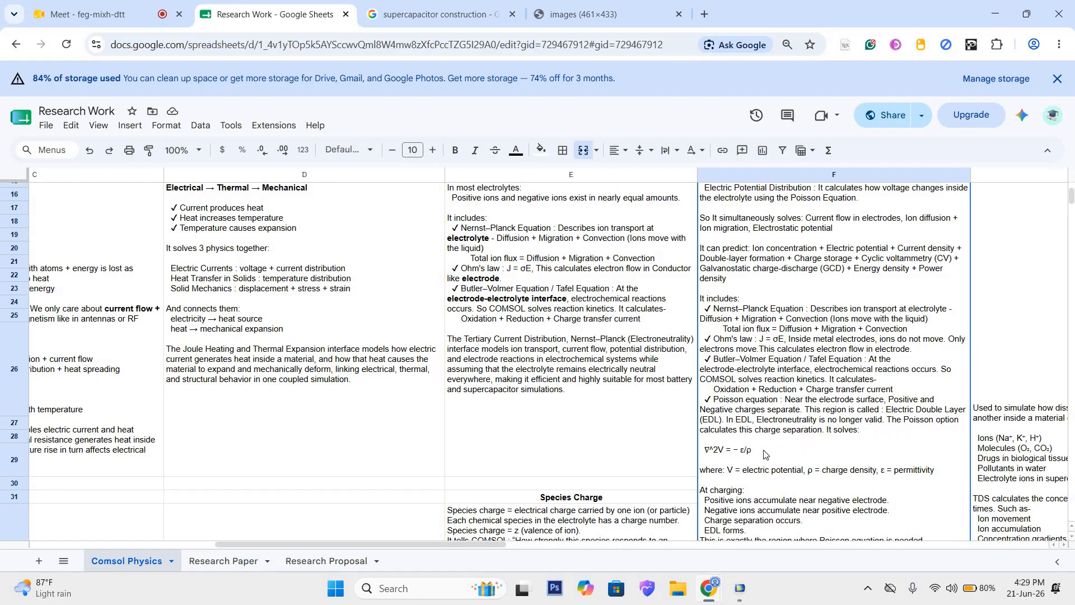
{"action": "scroll", "coordinate": [764, 450], "scroll_direction": "down", "scroll_amount": 2}
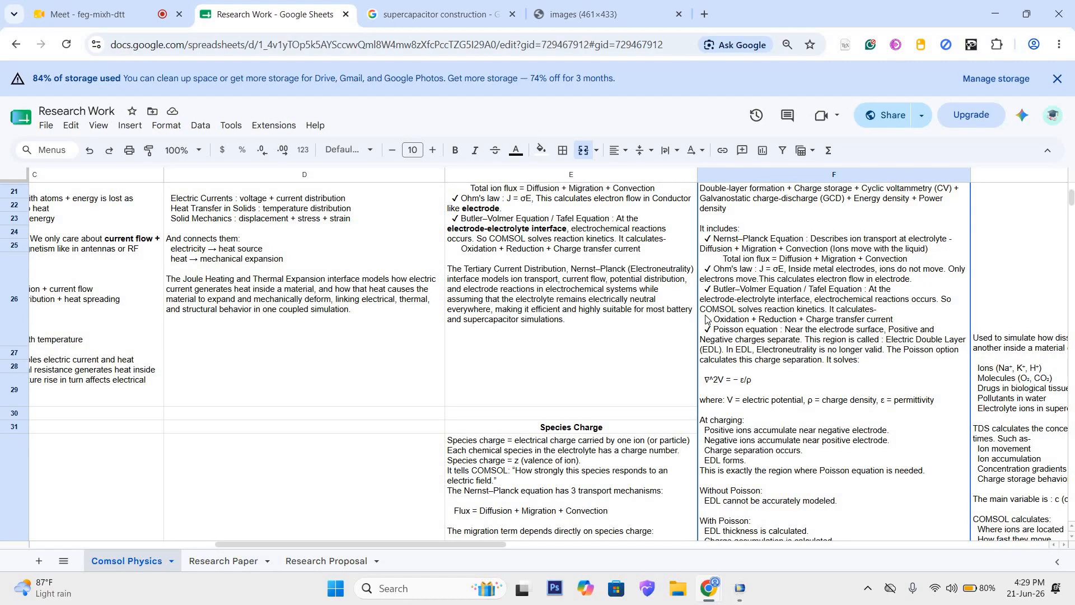
{"action": "left_click", "coordinate": [575, 6]}
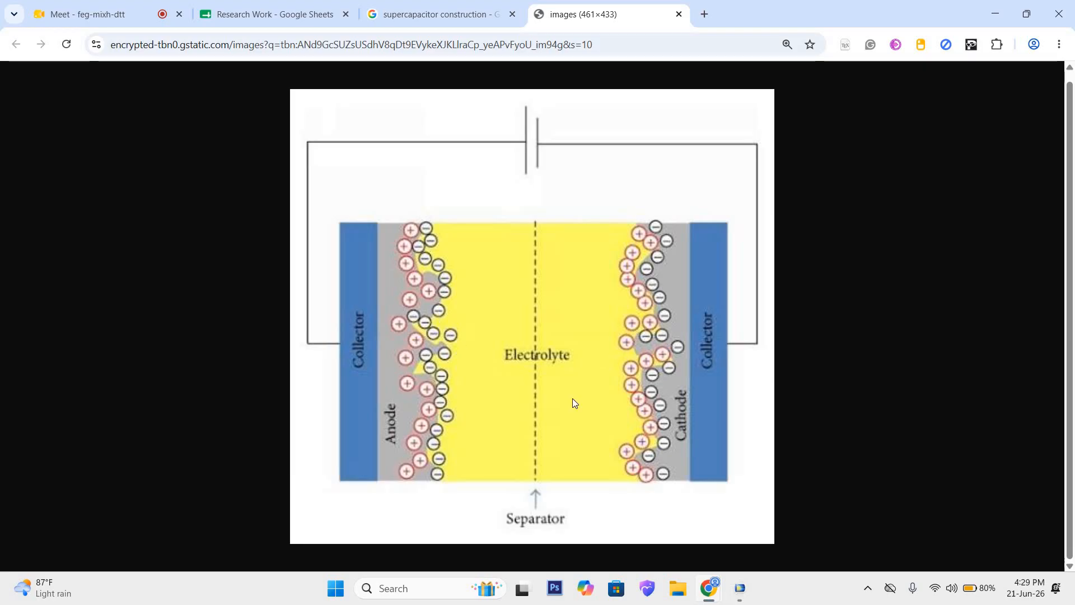
{"action": "left_click", "coordinate": [322, 14]}
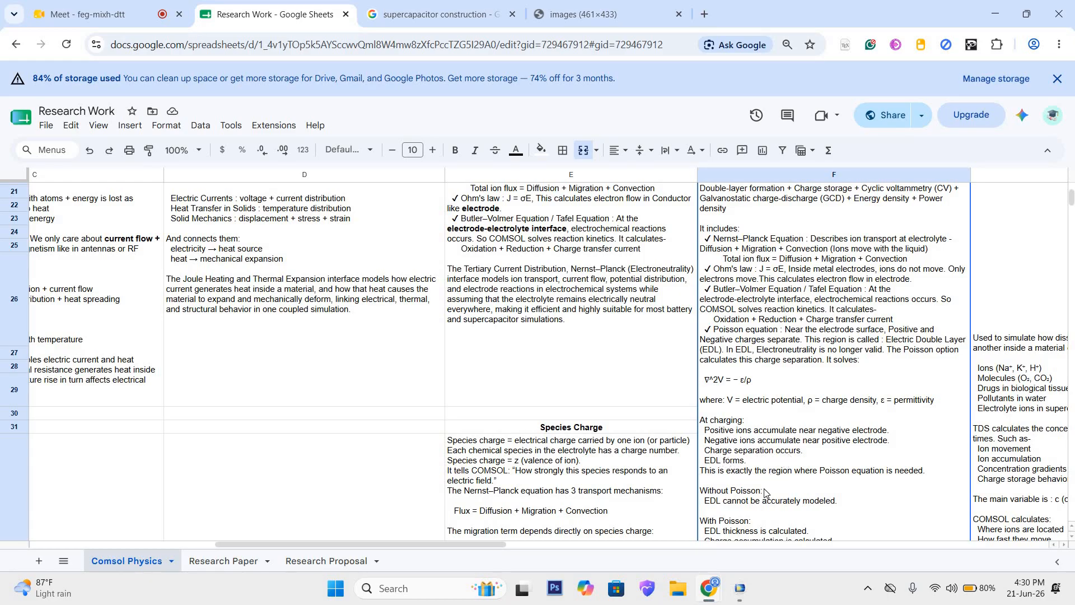
{"action": "scroll", "coordinate": [767, 502], "scroll_direction": "down", "scroll_amount": 2}
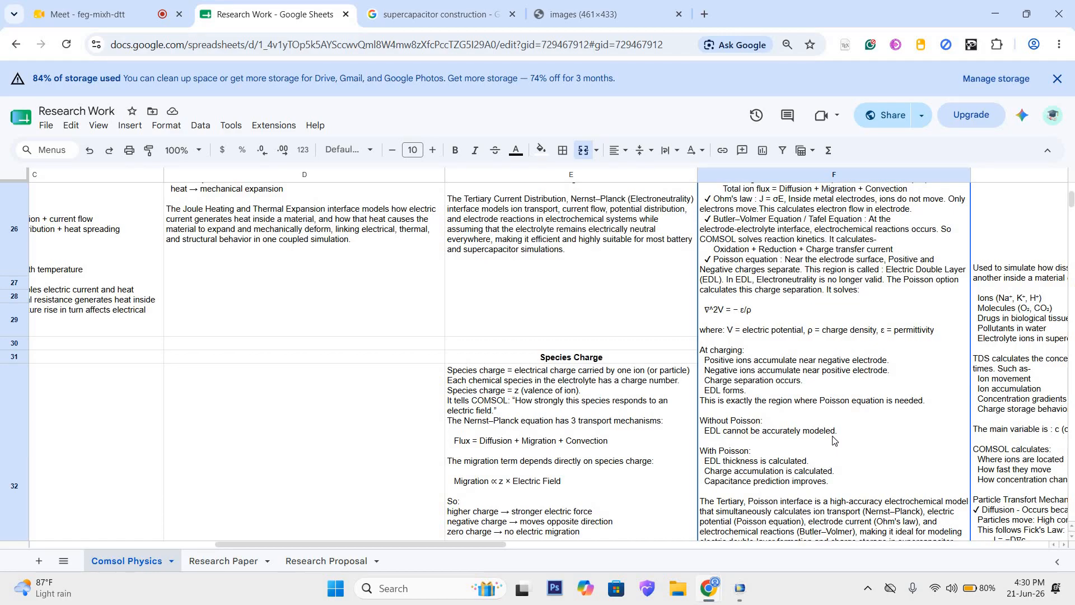
{"action": "scroll", "coordinate": [833, 440], "scroll_direction": "up", "scroll_amount": 6}
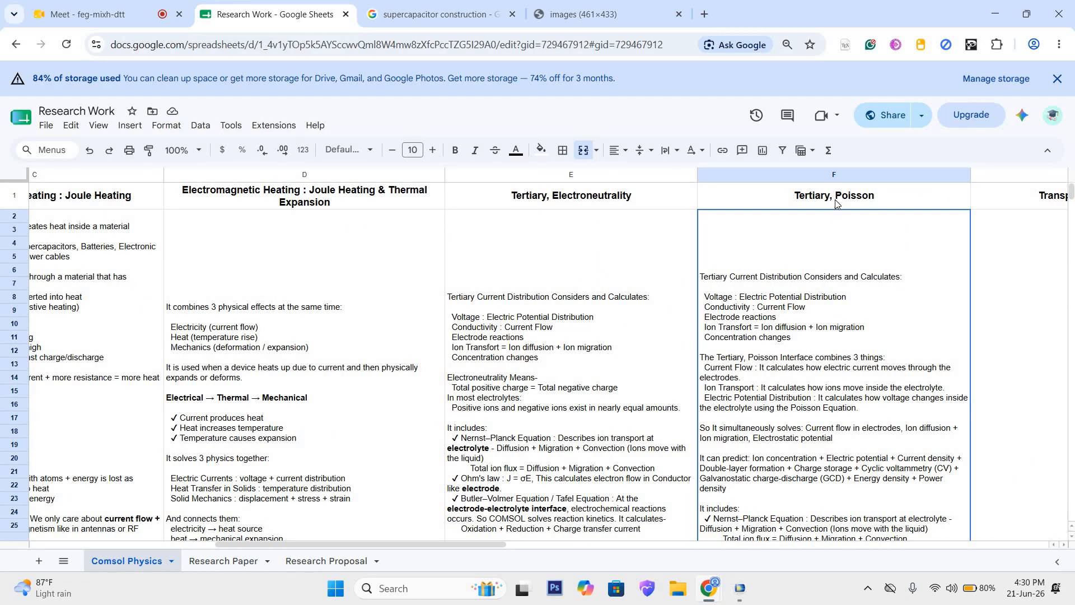
Step: Review the Tertiary, Poisson notes from the heading through the included equations, consulting the supercapacitor image for the electrode-electrolyte regions
{"action": "left_click", "coordinate": [835, 200]}
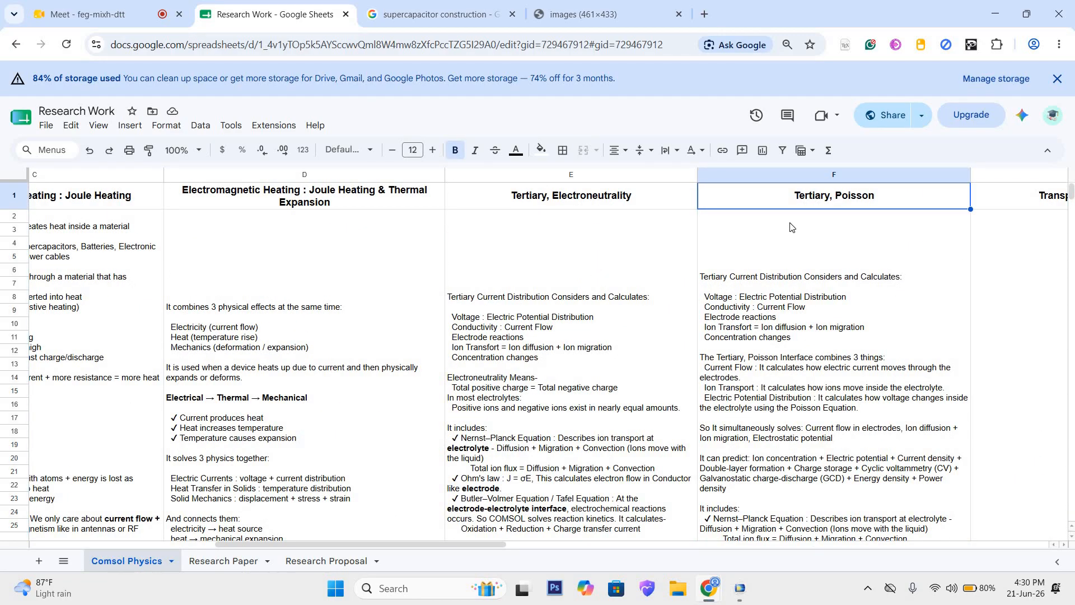
{"action": "scroll", "coordinate": [735, 329], "scroll_direction": "down", "scroll_amount": 4}
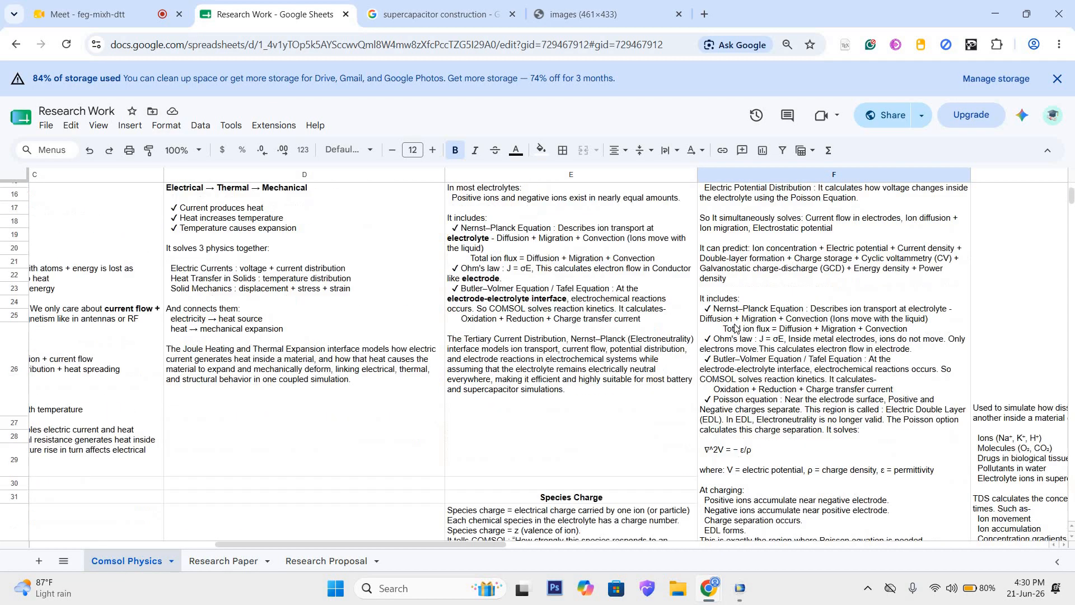
{"action": "left_click", "coordinate": [778, 323]}
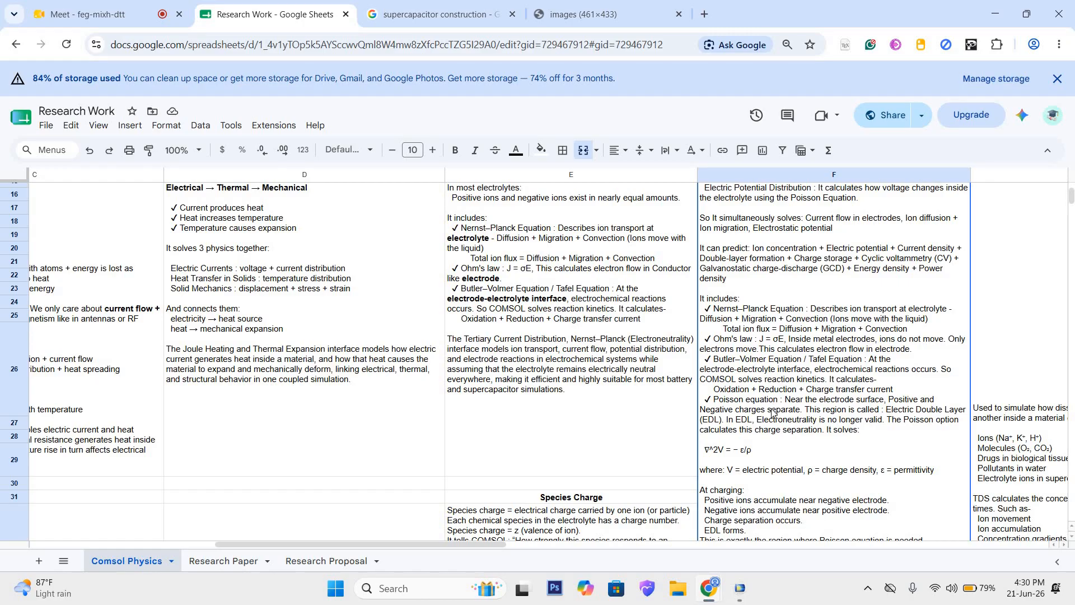
{"action": "left_click", "coordinate": [574, 12]}
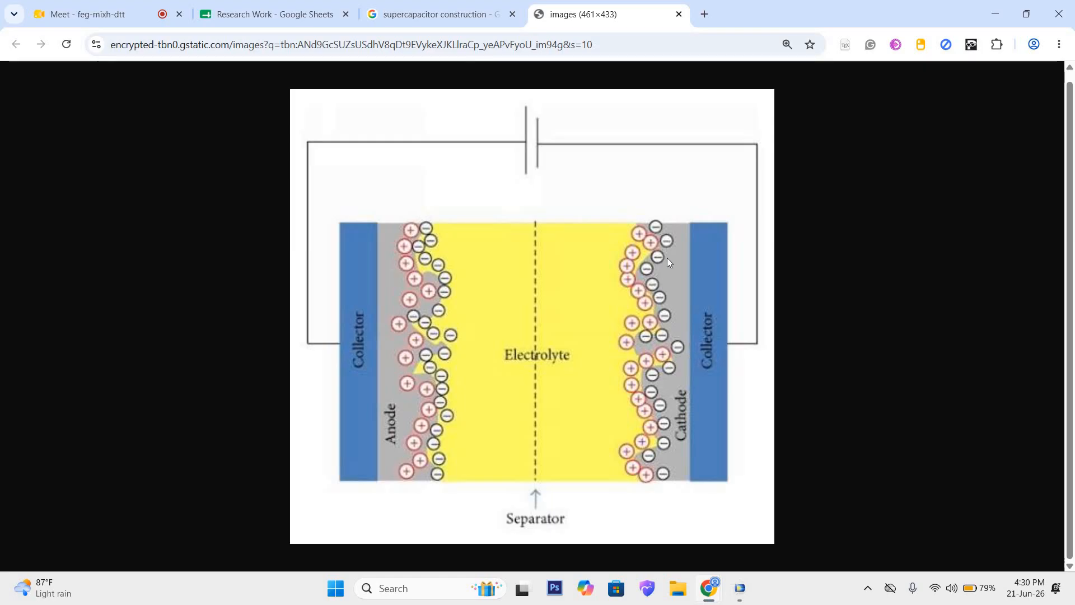
{"action": "left_click", "coordinate": [274, 14]}
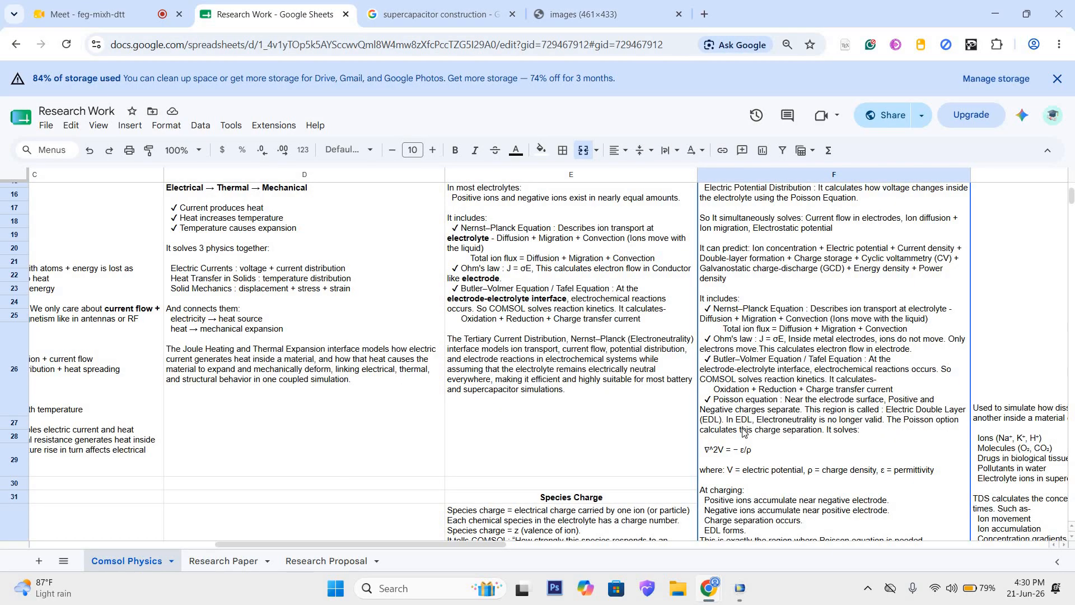
{"action": "scroll", "coordinate": [745, 429], "scroll_direction": "down", "scroll_amount": 5}
{"action": "scroll", "coordinate": [749, 434], "scroll_direction": "up", "scroll_amount": 8}
{"action": "scroll", "coordinate": [749, 434], "scroll_direction": "up", "scroll_amount": 3}
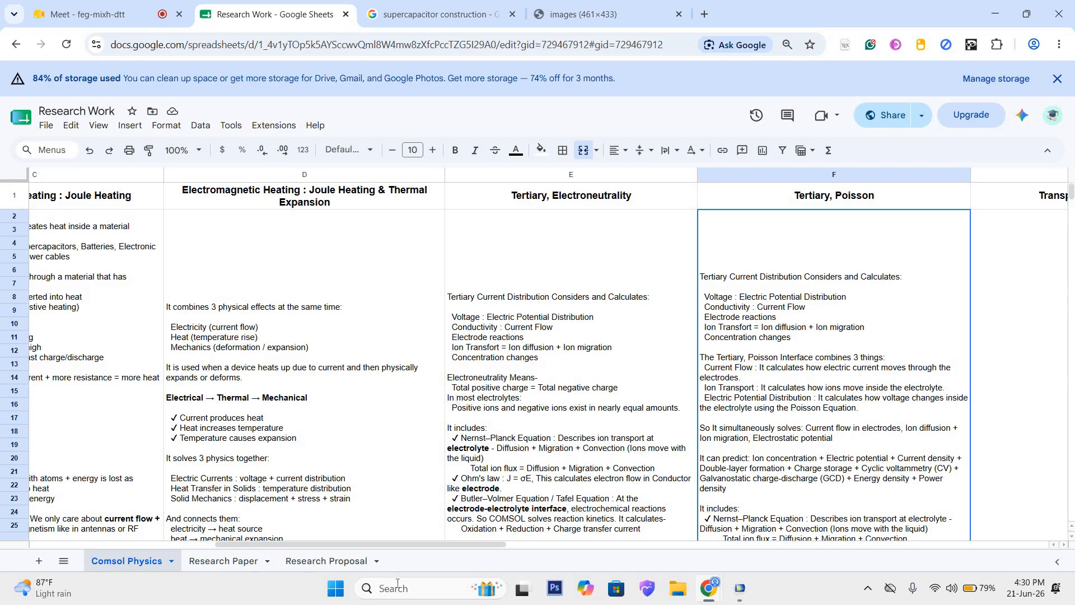
Step: Switch to COMSOL Multiphysics and add the Tertiary, Electroneutrality (tcd) interface from the Electrochemistry branch to the model
{"action": "left_click", "coordinate": [741, 589]}
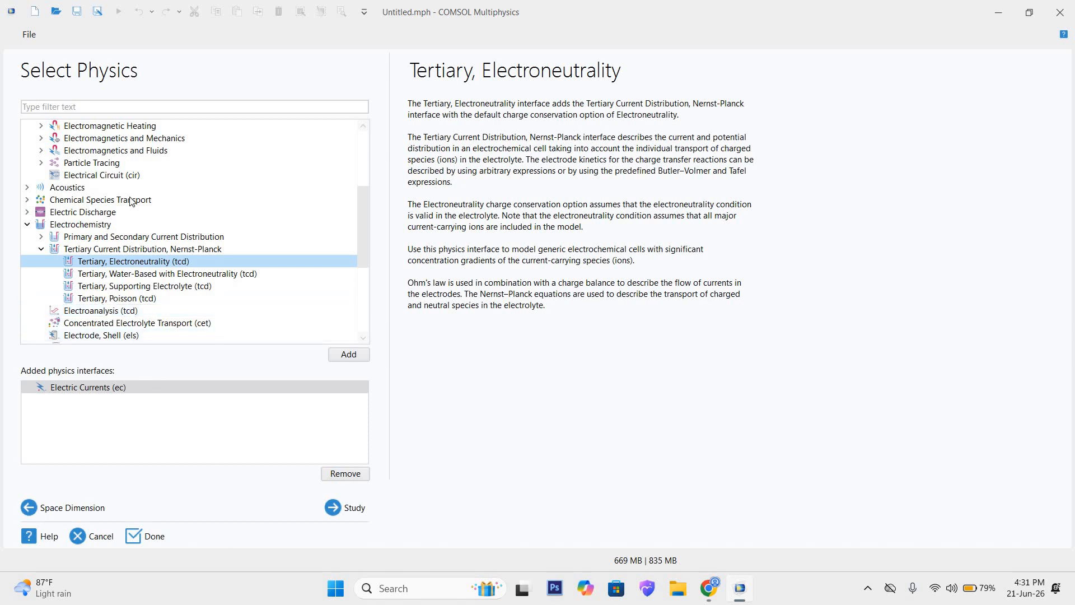
{"action": "scroll", "coordinate": [130, 301], "scroll_direction": "up", "scroll_amount": 3}
{"action": "scroll", "coordinate": [126, 302], "scroll_direction": "down", "scroll_amount": 2}
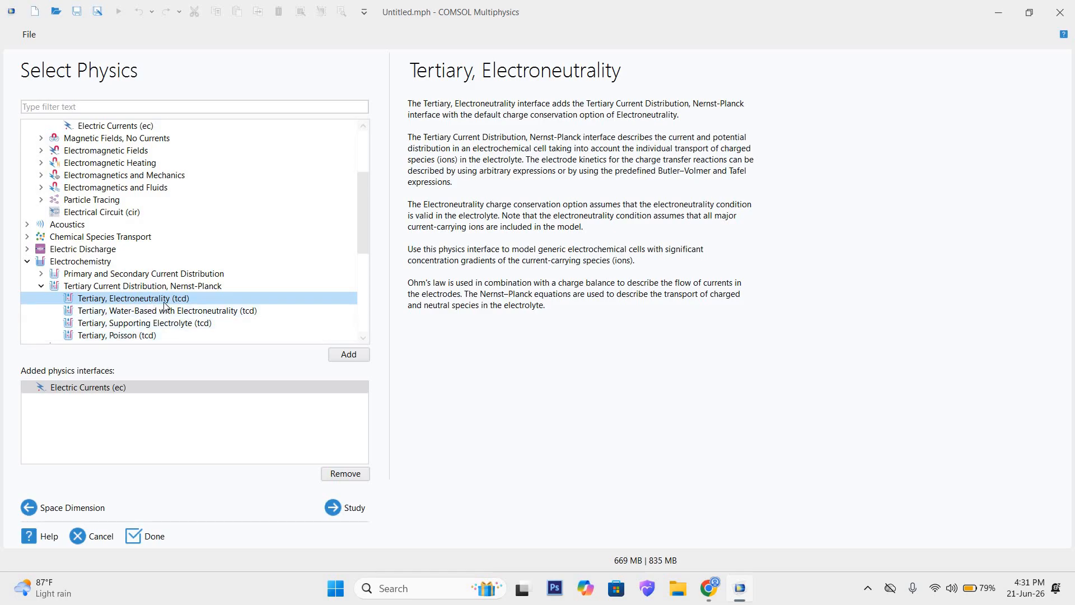
{"action": "scroll", "coordinate": [179, 306], "scroll_direction": "down", "scroll_amount": 1}
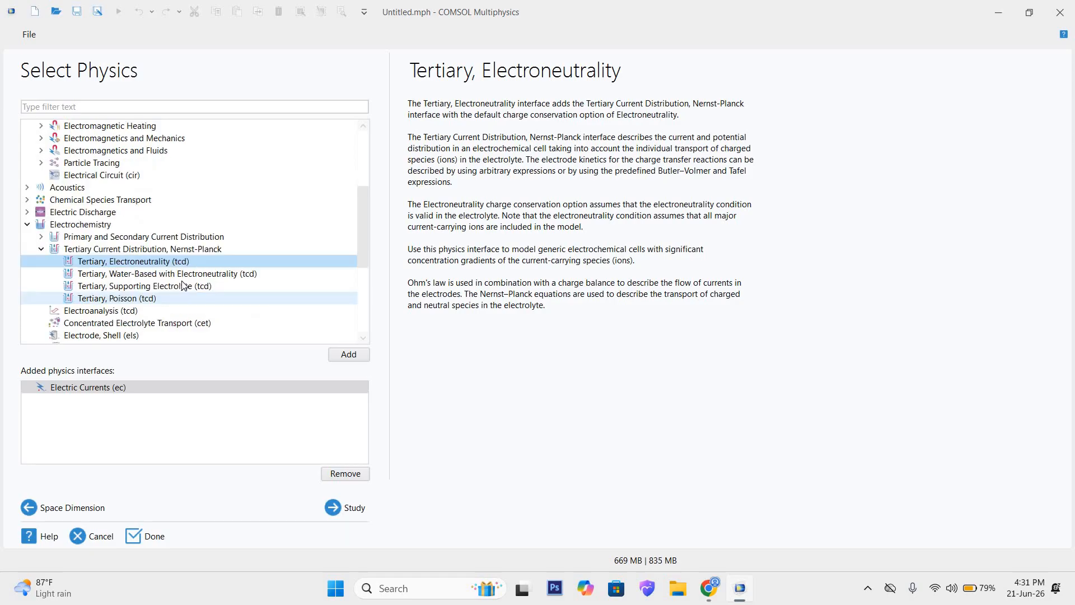
{"action": "left_click", "coordinate": [347, 356]}
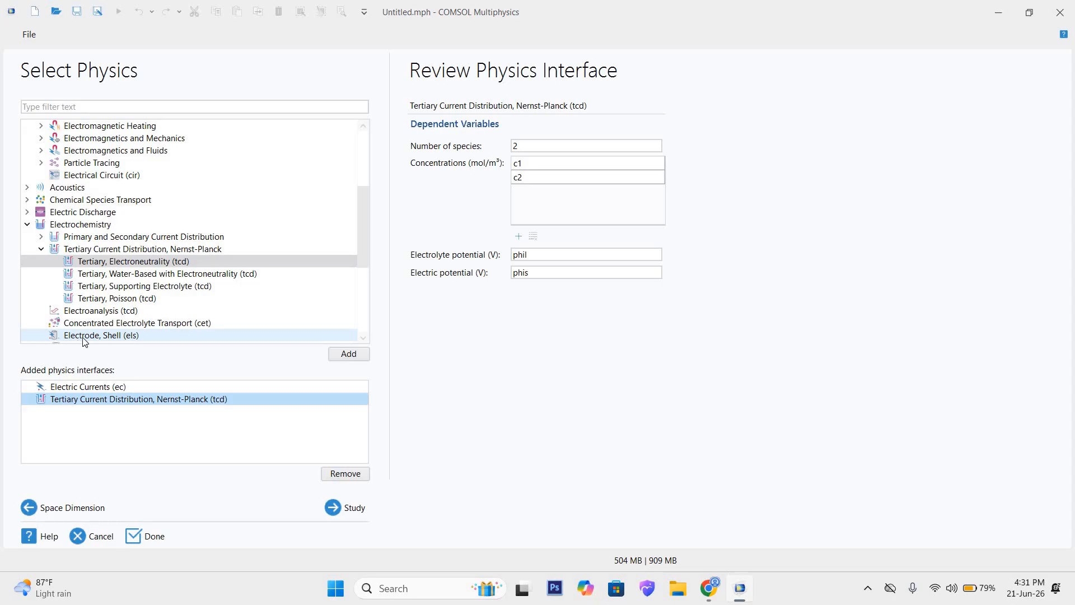
Step: Add the Joule Heating and Thermal Expansion multiphysics interface from the AC/DC Electromagnetic Heating branch
{"action": "scroll", "coordinate": [72, 268], "scroll_direction": "up", "scroll_amount": 2}
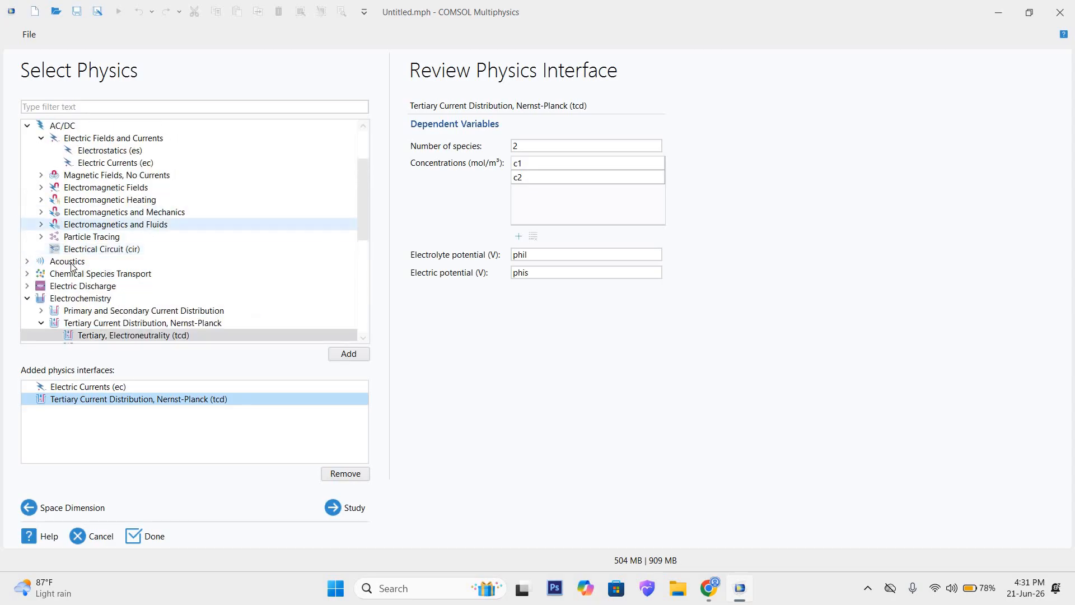
{"action": "left_click", "coordinate": [42, 200]}
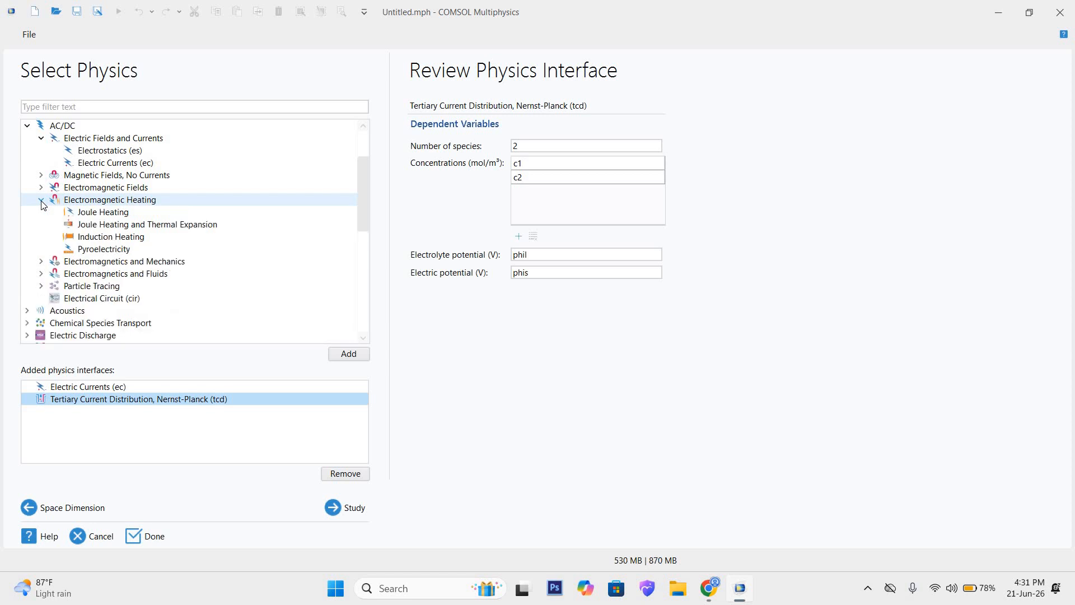
{"action": "left_click", "coordinate": [106, 216]}
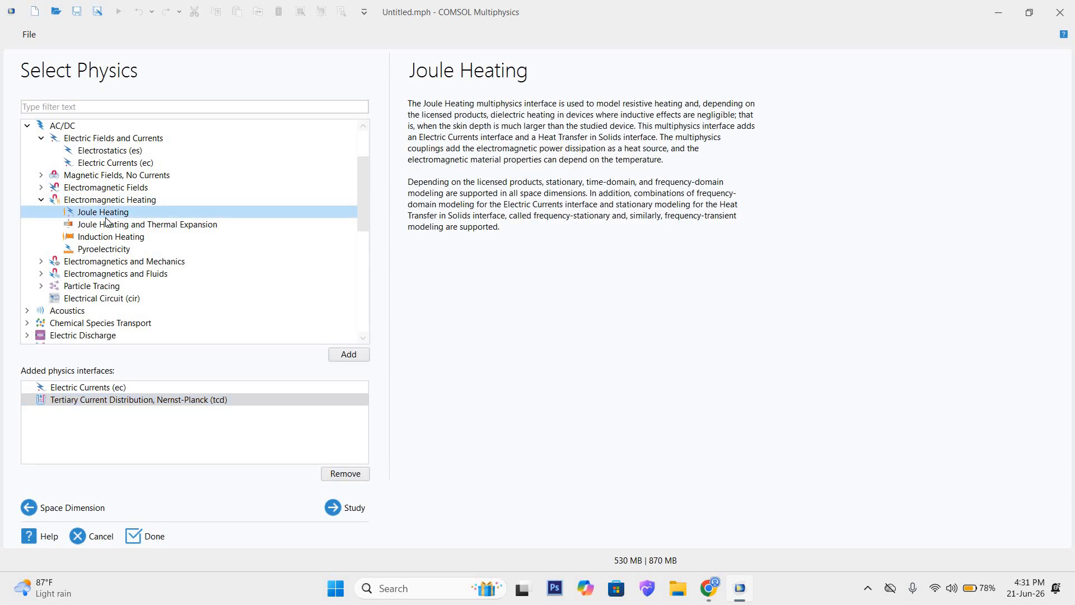
{"action": "left_click", "coordinate": [171, 225]}
{"action": "left_click", "coordinate": [349, 355]}
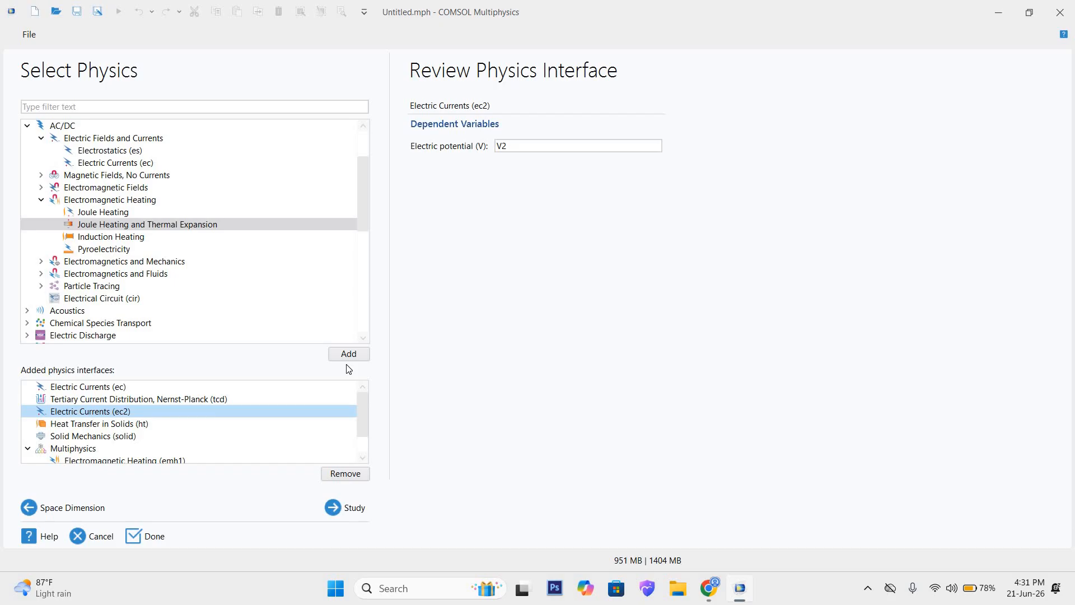
Step: Review the added physics interfaces, comparing the dependent variables of the Electric Currents (ec) and Electric Currents (ec2) entries
{"action": "scroll", "coordinate": [305, 395], "scroll_direction": "down", "scroll_amount": 1}
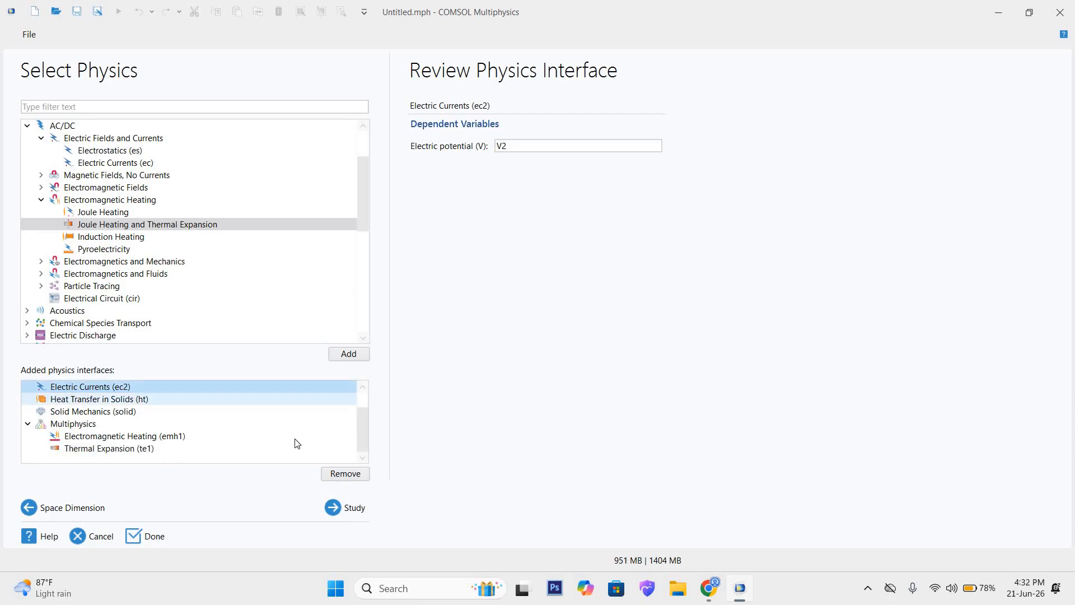
{"action": "scroll", "coordinate": [297, 422], "scroll_direction": "up", "scroll_amount": 1}
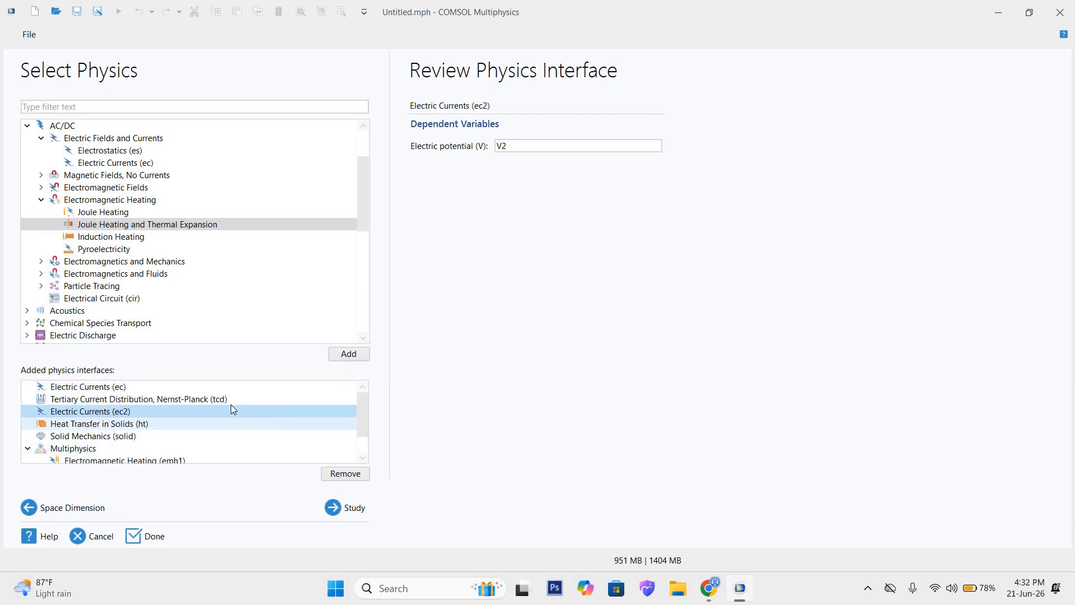
{"action": "left_click", "coordinate": [129, 387]}
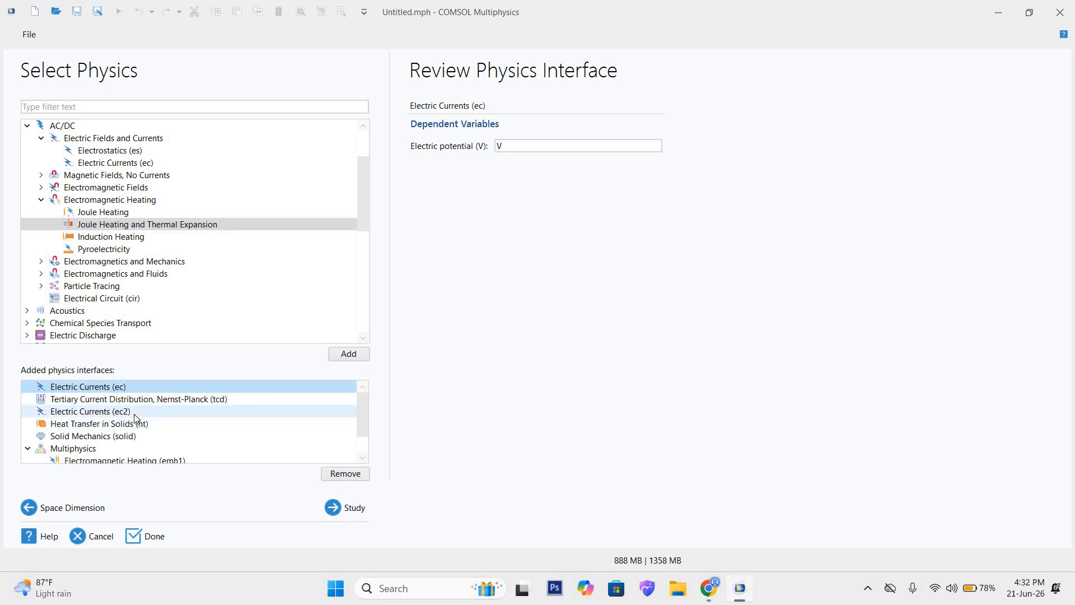
{"action": "left_click", "coordinate": [134, 415]}
{"action": "left_click", "coordinate": [127, 390]}
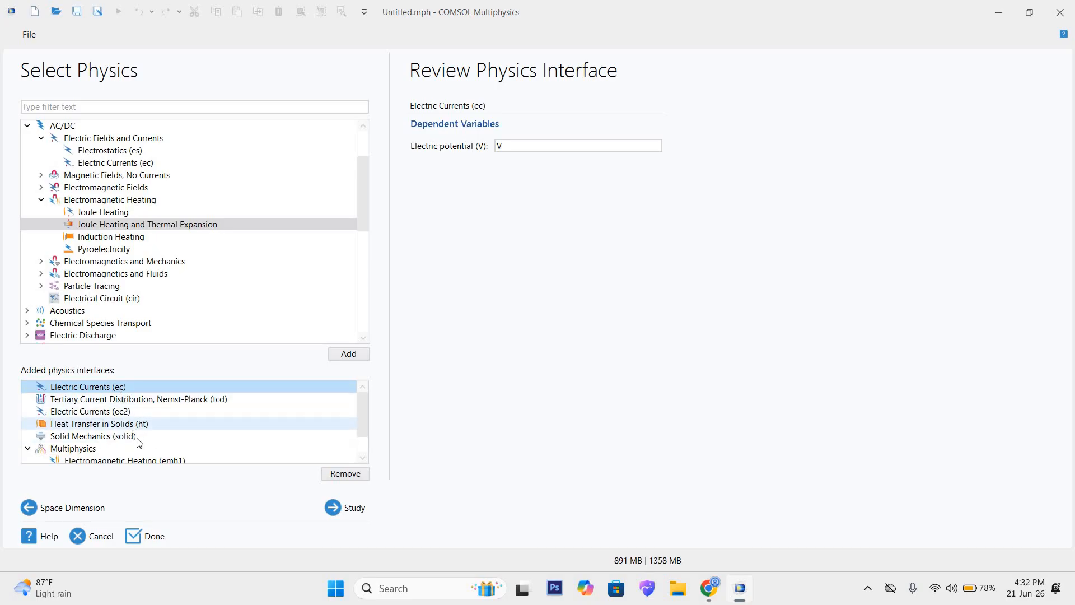
{"action": "scroll", "coordinate": [159, 435], "scroll_direction": "down", "scroll_amount": 1}
{"action": "scroll", "coordinate": [166, 434], "scroll_direction": "up", "scroll_amount": 1}
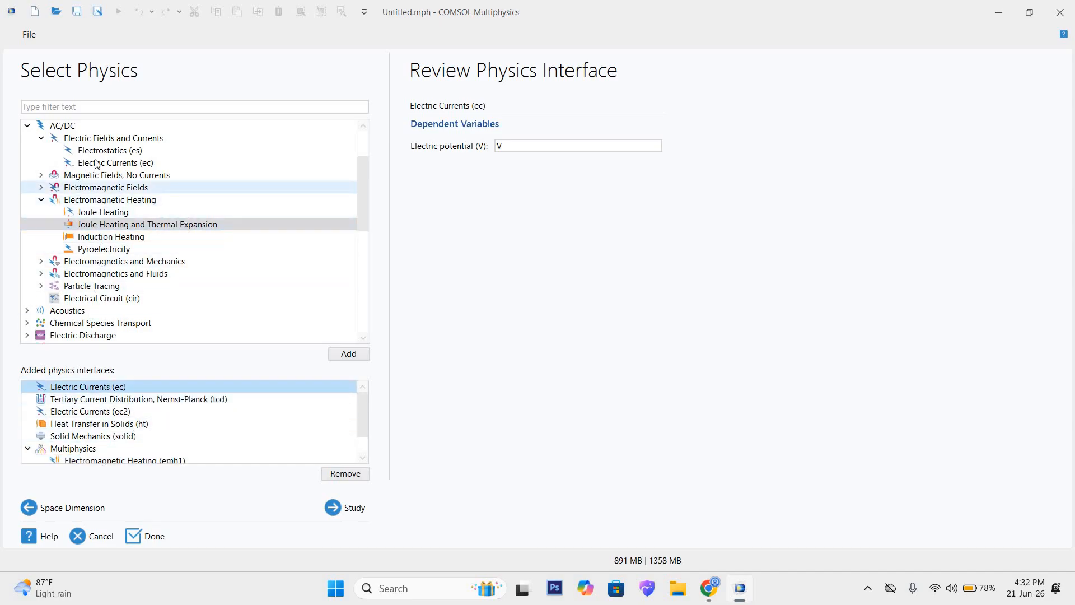
Step: Read the descriptions of Electric Currents, Tertiary Current Distribution, Nernst-Planck, and Tertiary, Electroneutrality in the available physics tree
{"action": "scroll", "coordinate": [84, 190], "scroll_direction": "up", "scroll_amount": 1}
{"action": "left_click", "coordinate": [134, 201]}
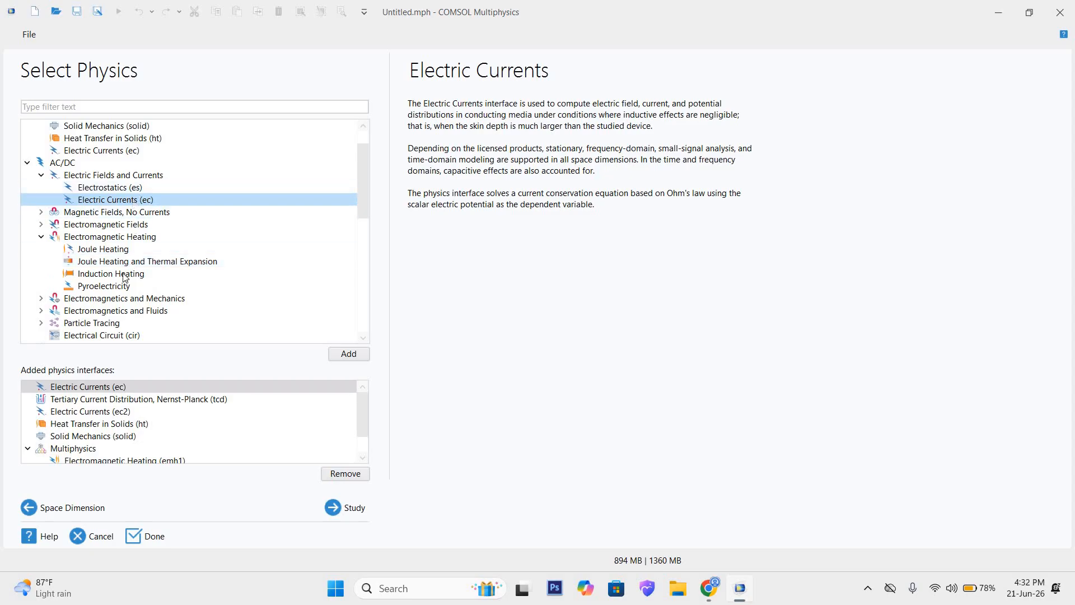
{"action": "scroll", "coordinate": [79, 309], "scroll_direction": "down", "scroll_amount": 1}
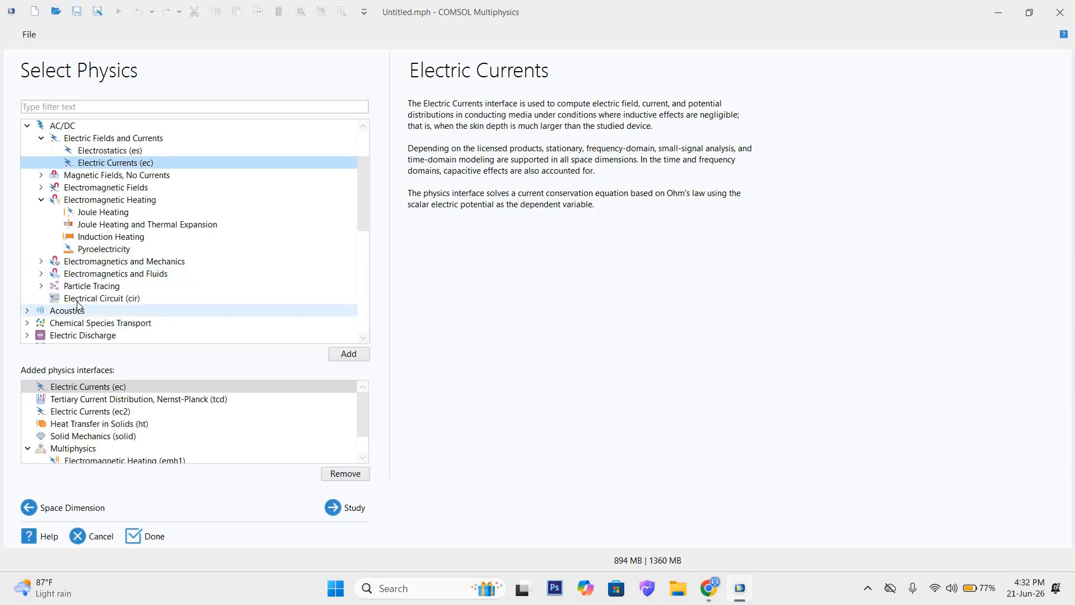
{"action": "scroll", "coordinate": [78, 306], "scroll_direction": "down", "scroll_amount": 2}
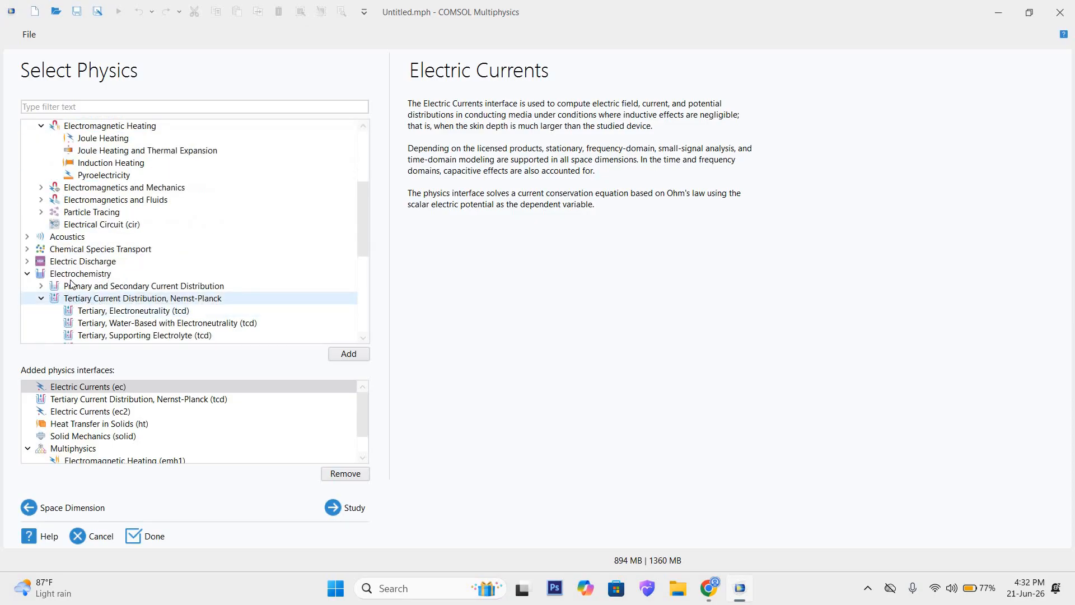
{"action": "scroll", "coordinate": [95, 285], "scroll_direction": "down", "scroll_amount": 1}
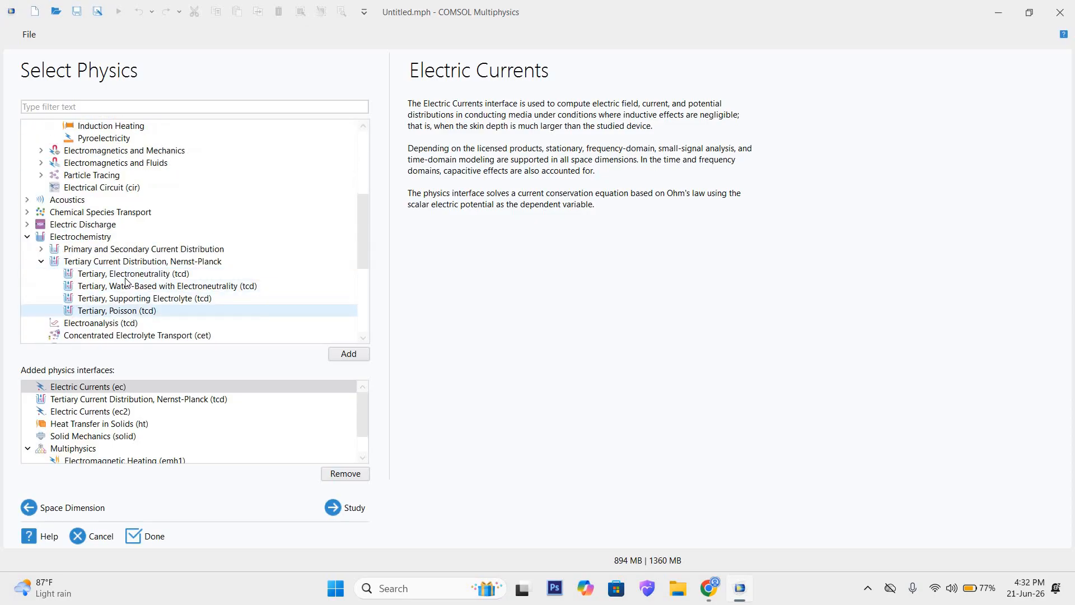
{"action": "left_click", "coordinate": [158, 263]}
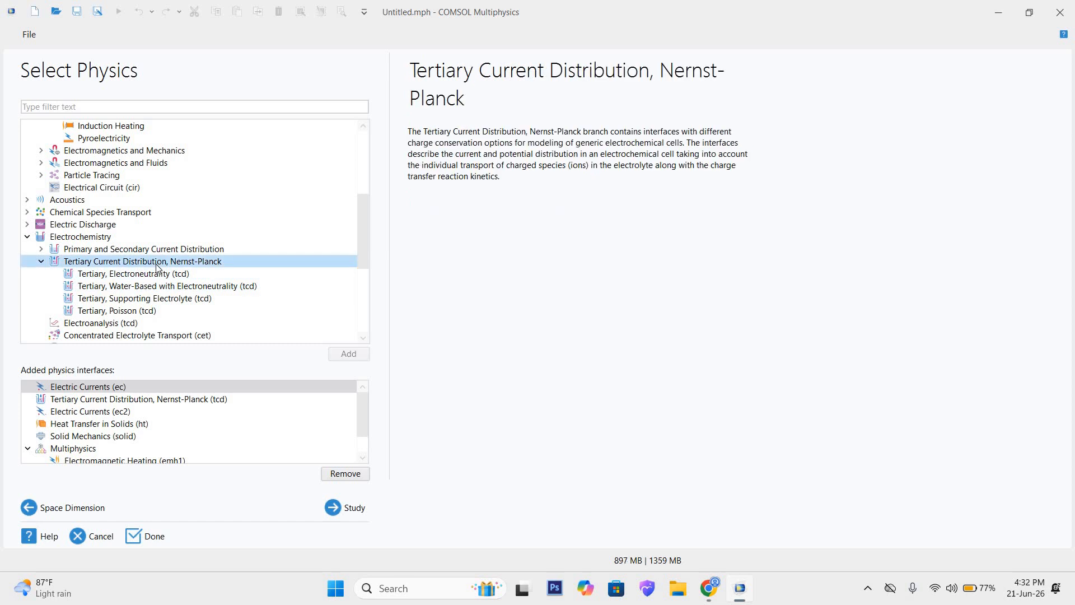
{"action": "left_click", "coordinate": [111, 275]}
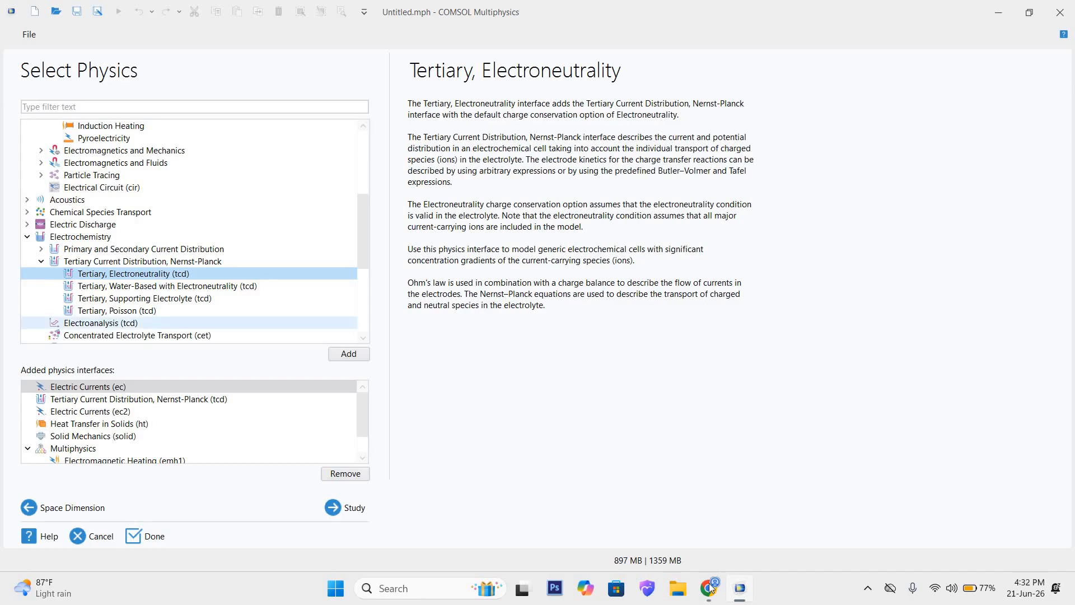
Step: Check the Tertiary, Electroneutrality notes in the Research Work spreadsheet, then return to the physics selection in COMSOL Multiphysics
{"action": "mouse_move", "coordinate": [710, 586]}
{"action": "left_click", "coordinate": [630, 531]}
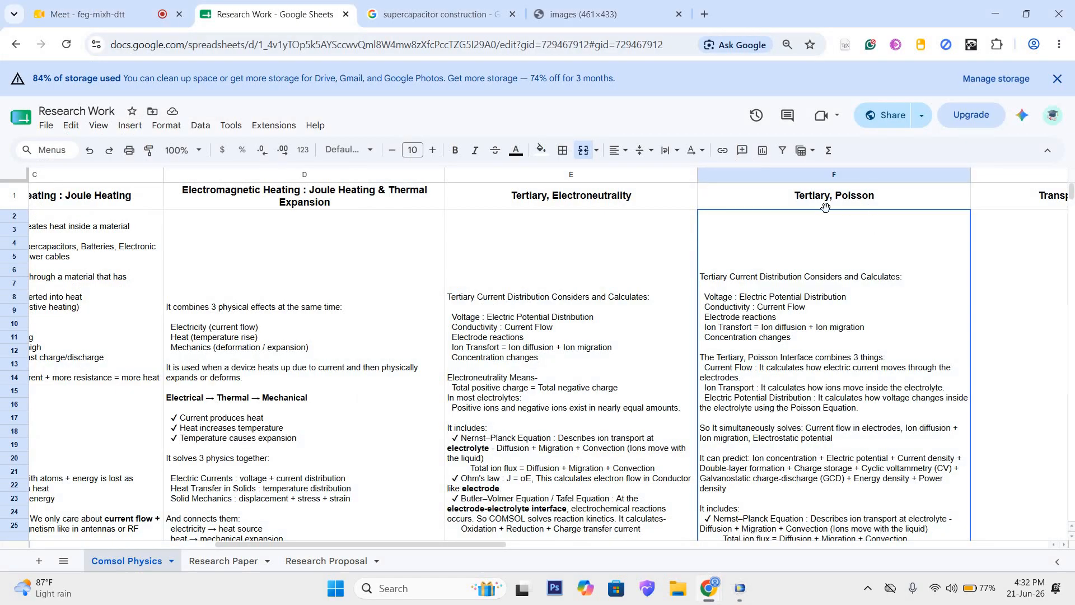
{"action": "left_click", "coordinate": [625, 209]}
{"action": "scroll", "coordinate": [792, 202], "scroll_direction": "down", "scroll_amount": 2}
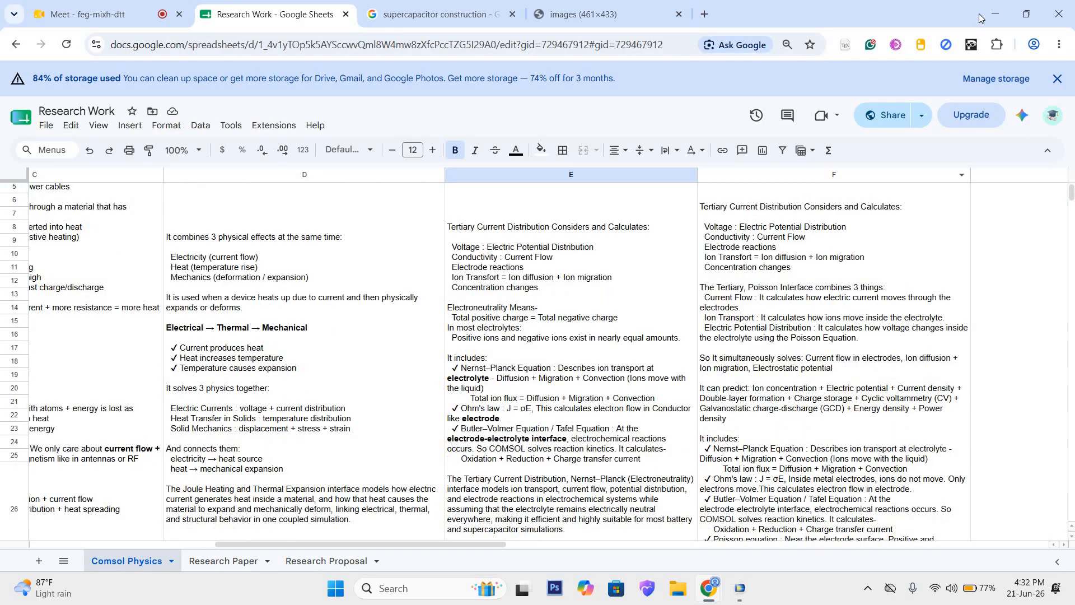
{"action": "left_click", "coordinate": [994, 17]}
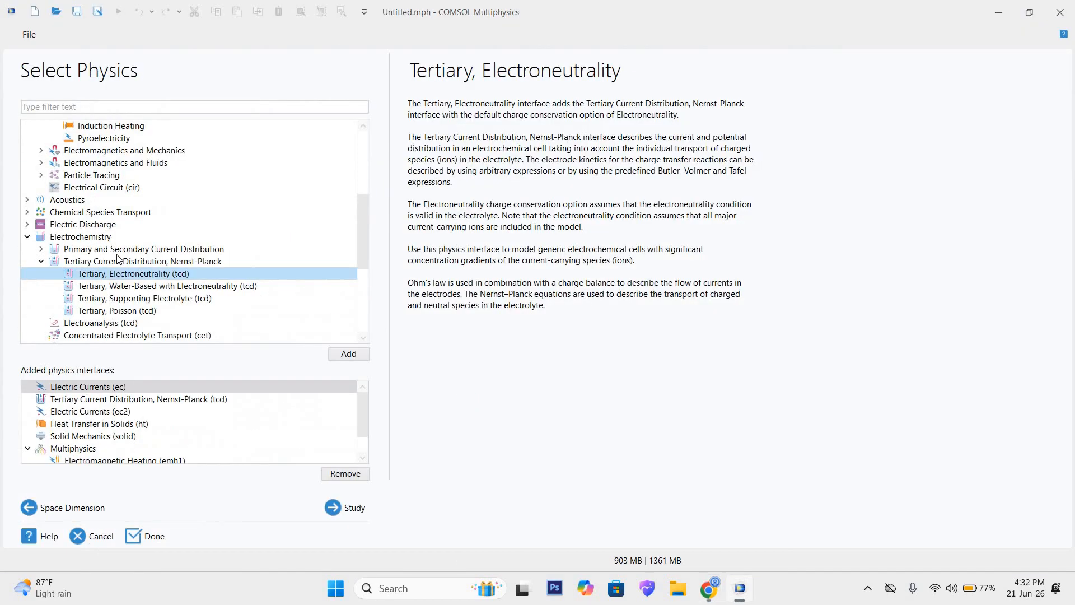
{"action": "scroll", "coordinate": [134, 259], "scroll_direction": "up", "scroll_amount": 2}
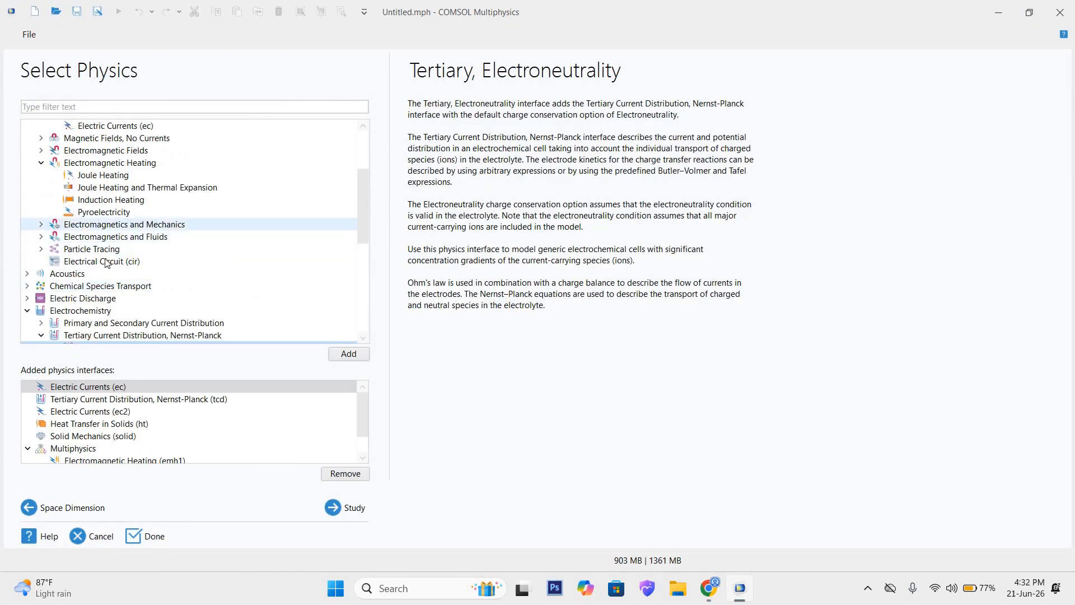
Step: Read the descriptions of the Heat Transfer branch and its Heat Transfer in Solids interface in the available physics tree
{"action": "scroll", "coordinate": [96, 298], "scroll_direction": "down", "scroll_amount": 4}
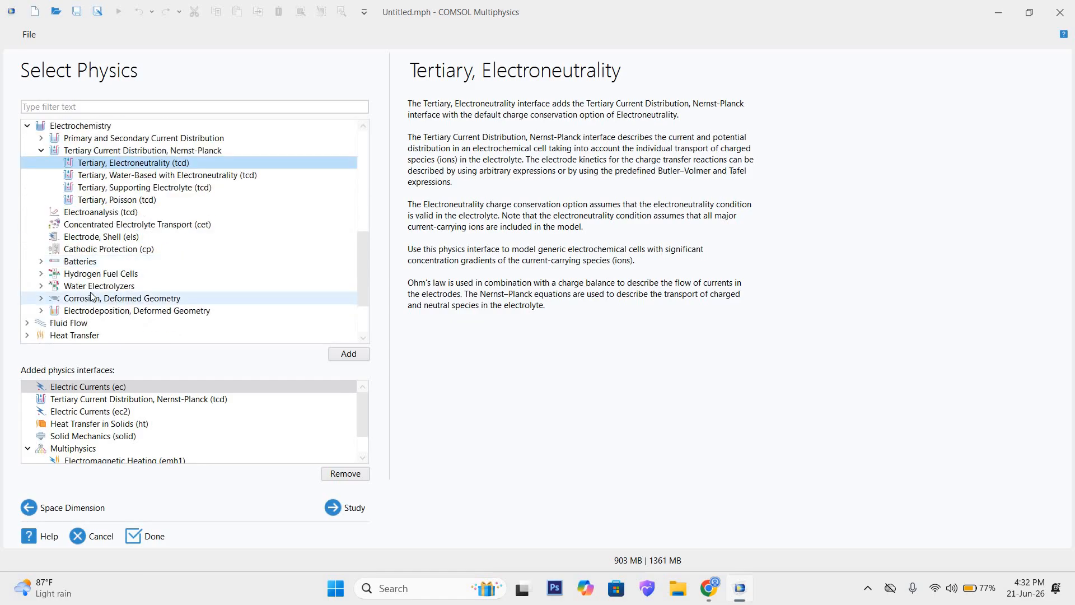
{"action": "scroll", "coordinate": [74, 301], "scroll_direction": "down", "scroll_amount": 1}
{"action": "left_click", "coordinate": [27, 298]}
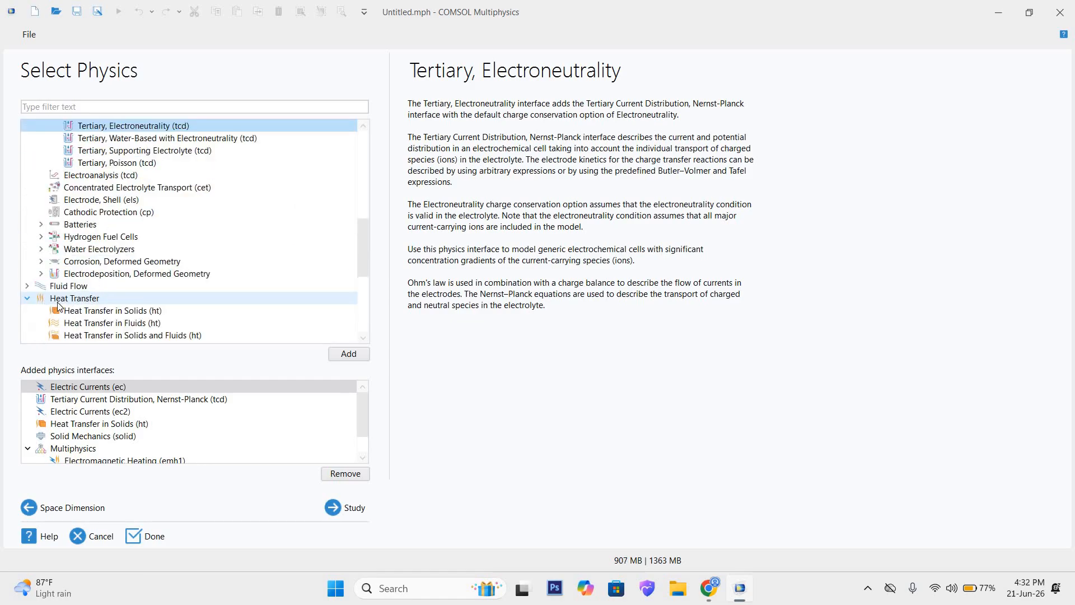
{"action": "scroll", "coordinate": [144, 261], "scroll_direction": "down", "scroll_amount": 1}
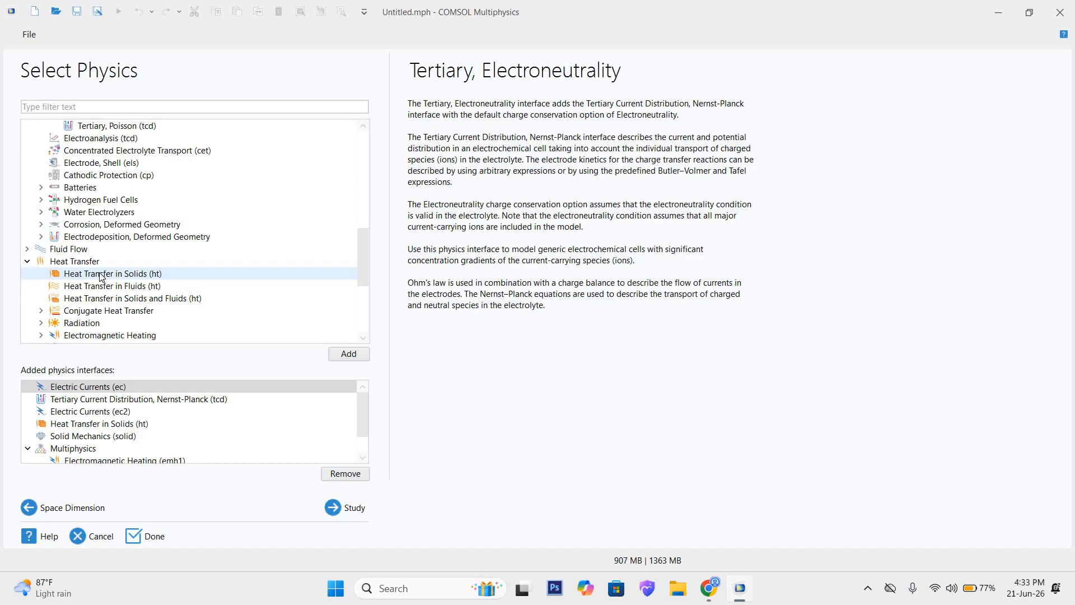
{"action": "left_click", "coordinate": [135, 275]}
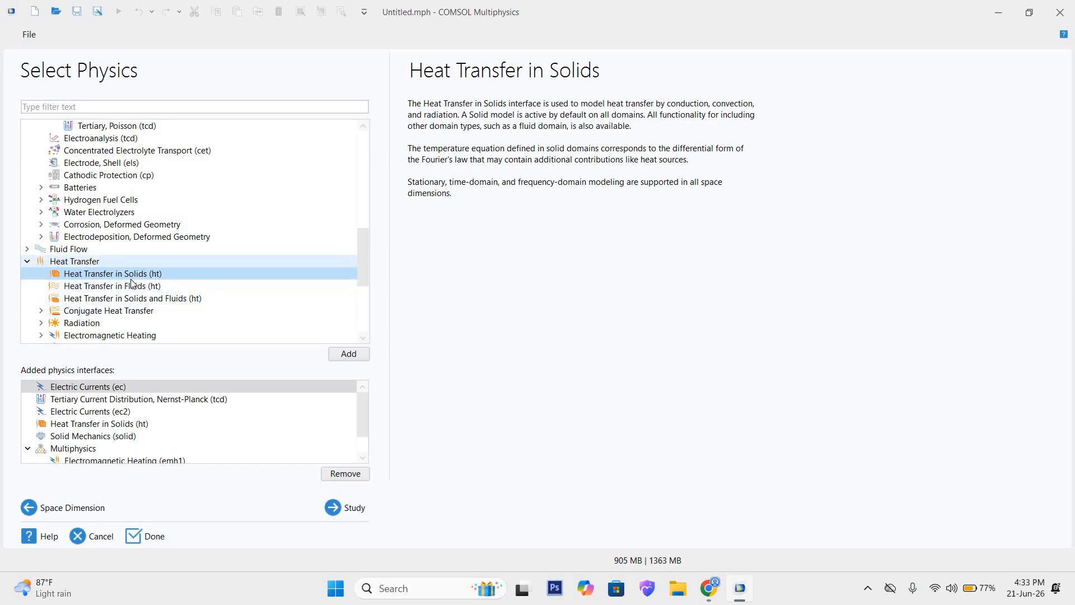
{"action": "left_click", "coordinate": [76, 263]}
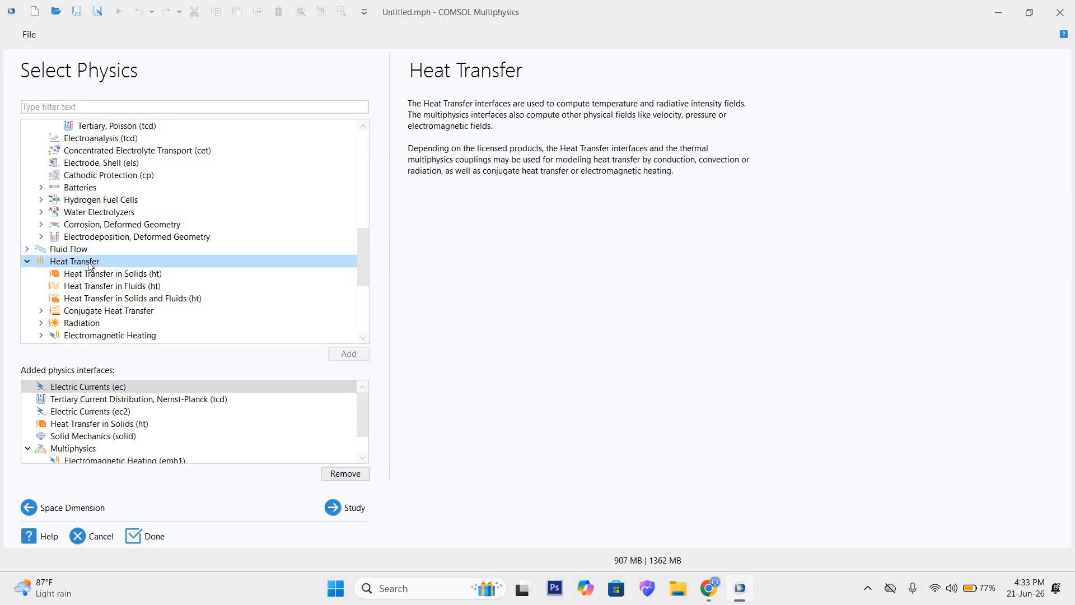
{"action": "left_click", "coordinate": [125, 276]}
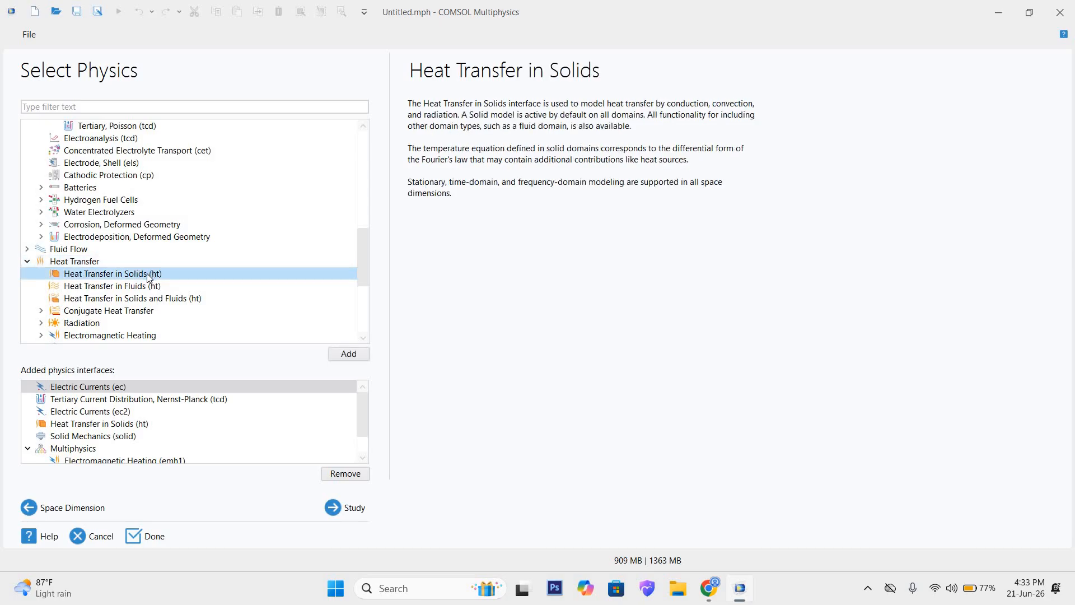
{"action": "left_click", "coordinate": [113, 258]}
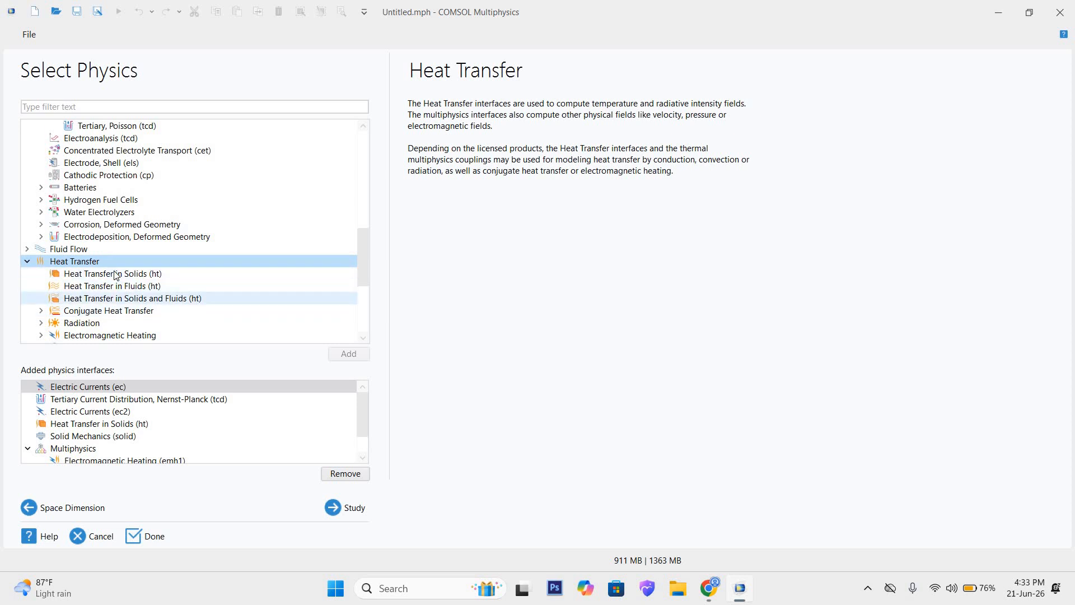
Step: Return to the AC/DC branch in the available physics tree and read its description
{"action": "scroll", "coordinate": [118, 275], "scroll_direction": "up", "scroll_amount": 3}
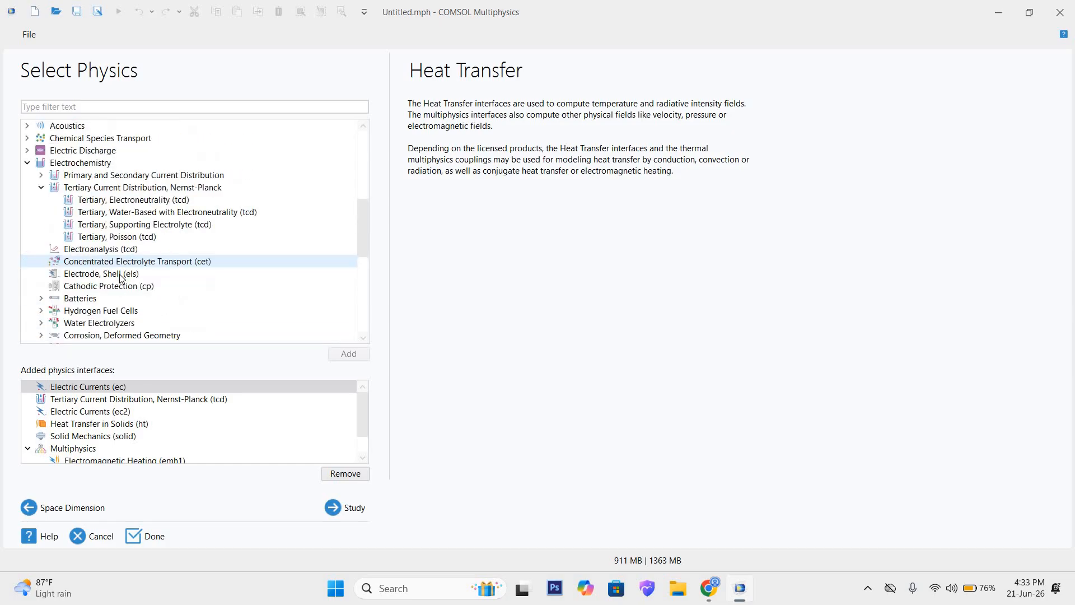
{"action": "scroll", "coordinate": [123, 277], "scroll_direction": "down", "scroll_amount": 4}
{"action": "scroll", "coordinate": [124, 277], "scroll_direction": "up", "scroll_amount": 2}
{"action": "scroll", "coordinate": [124, 277], "scroll_direction": "up", "scroll_amount": 10}
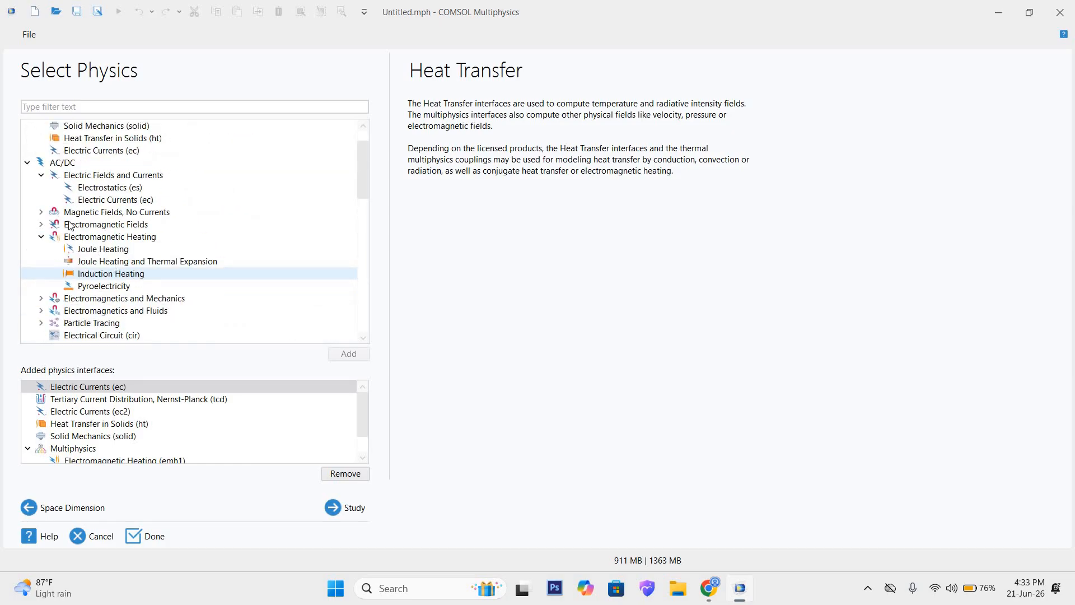
{"action": "left_click", "coordinate": [66, 200]}
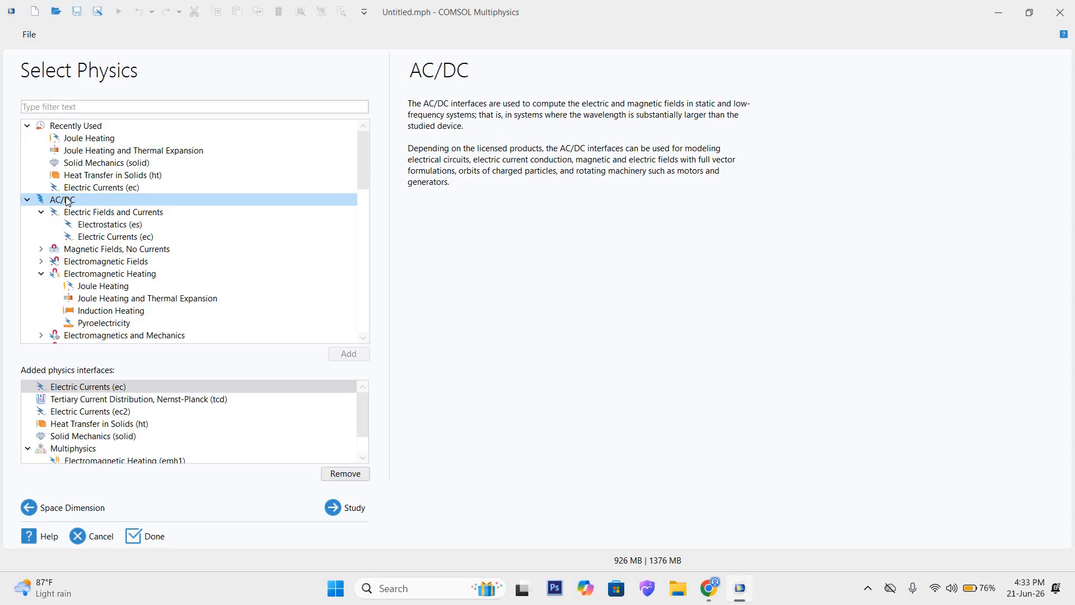
{"action": "left_click", "coordinate": [28, 201]}
{"action": "left_click", "coordinate": [28, 200]}
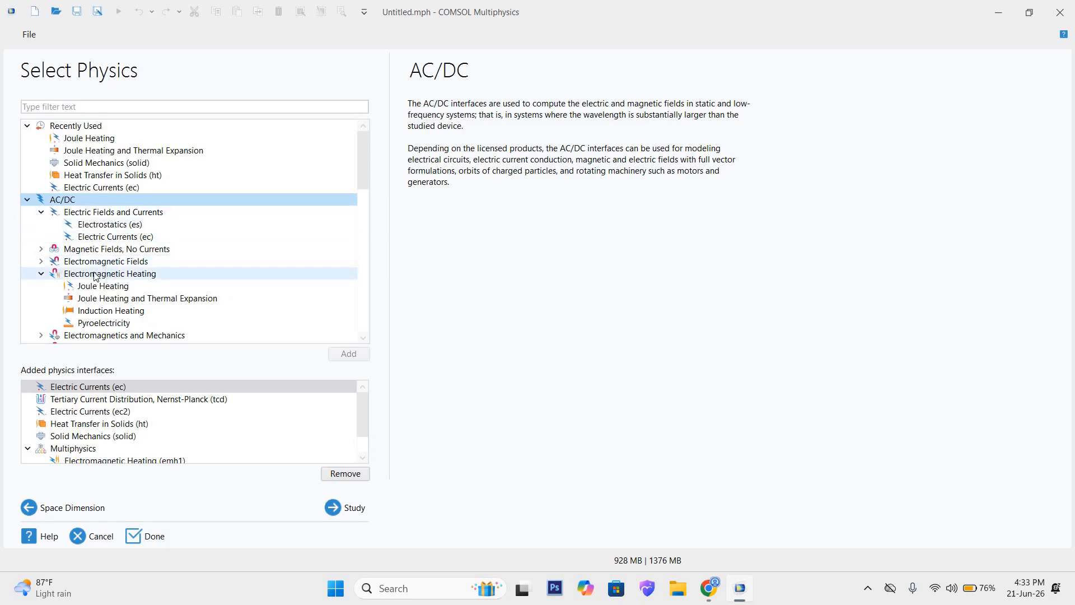
Step: Examine the Electromagnetic Heating branch and read its Joule Heating and Joule Heating and Thermal Expansion descriptions
{"action": "left_click", "coordinate": [61, 275]}
{"action": "left_click", "coordinate": [41, 273]}
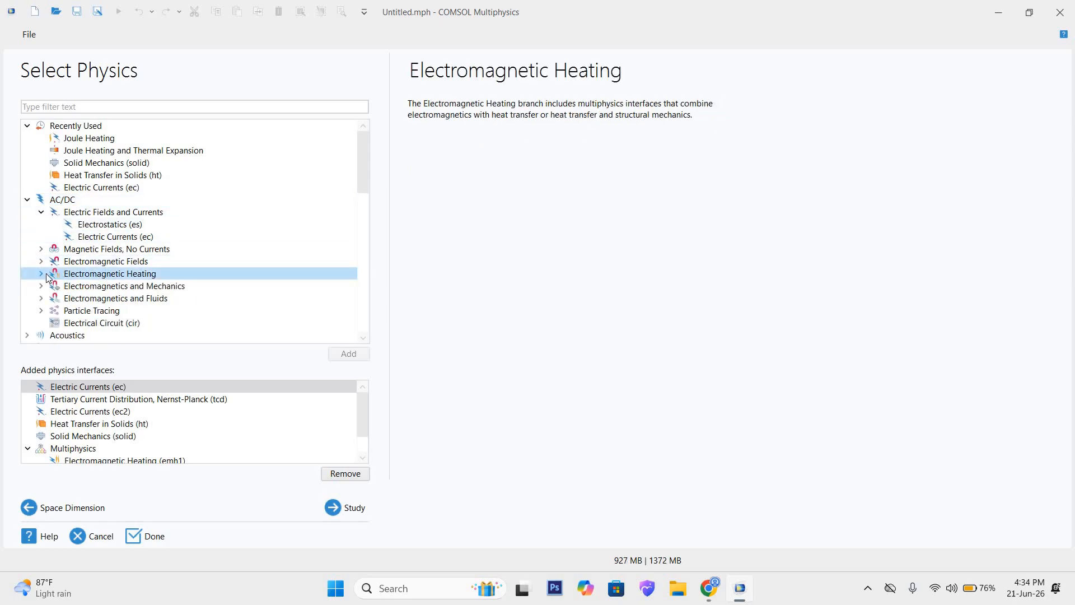
{"action": "left_click", "coordinate": [41, 274]}
{"action": "left_click", "coordinate": [147, 300]}
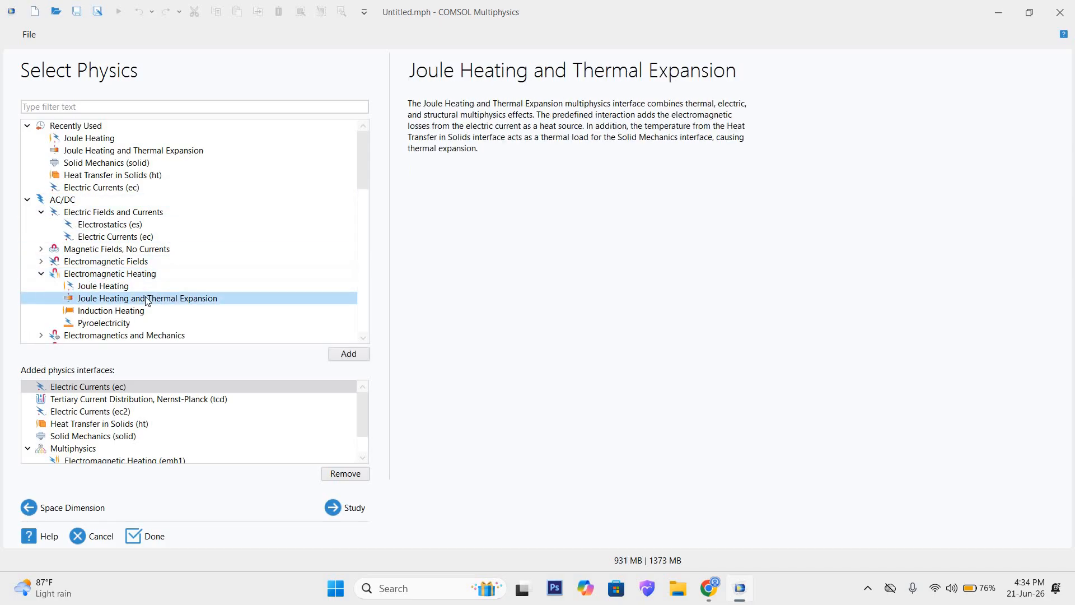
{"action": "left_click", "coordinate": [107, 290]}
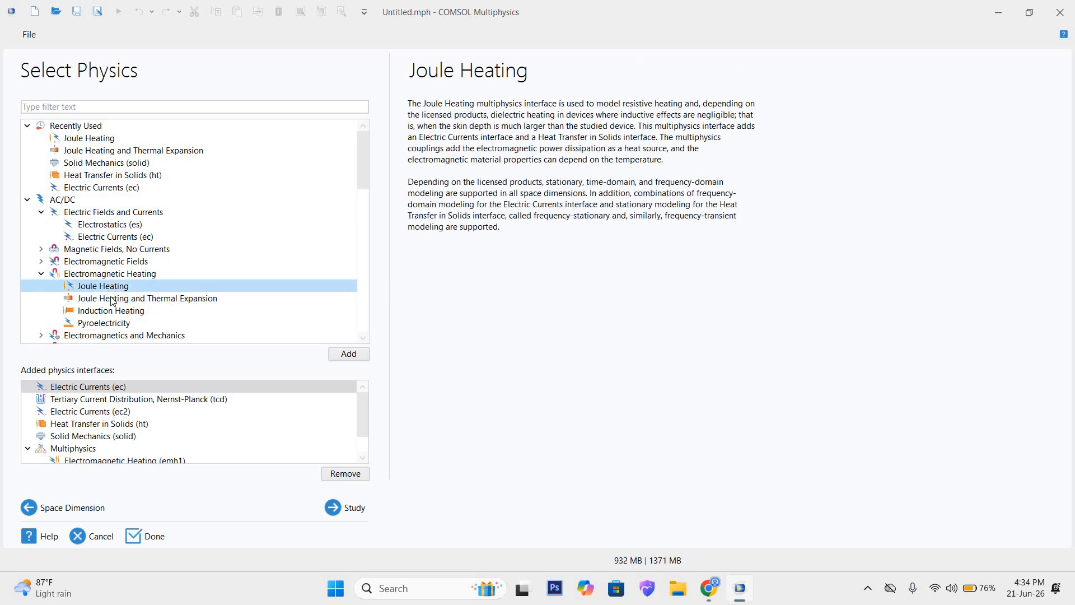
{"action": "left_click", "coordinate": [111, 299]}
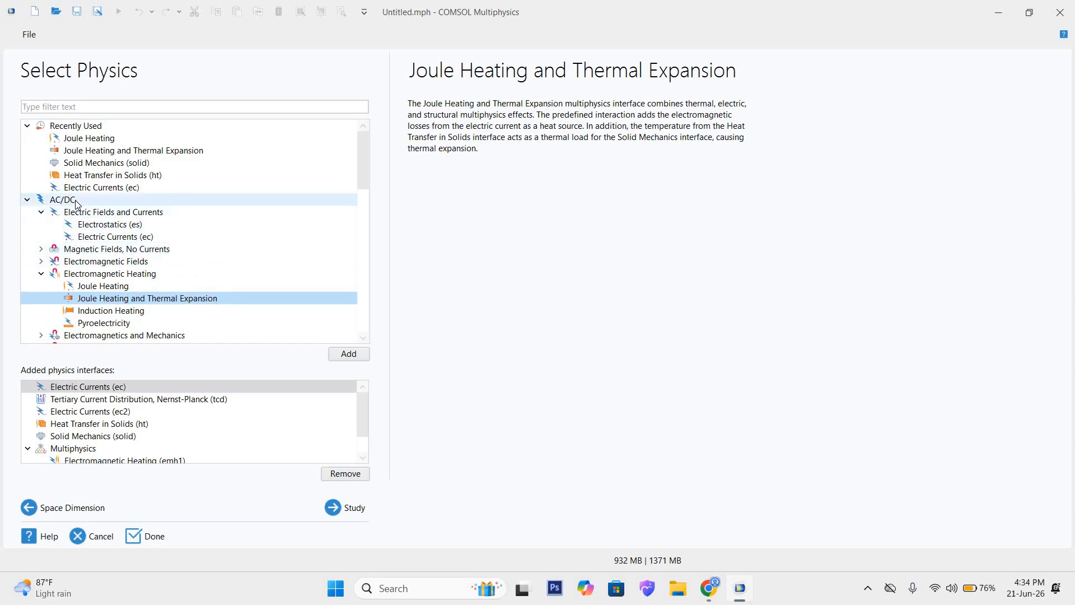
Step: Review Electric Currents under AC/DC, then compare the Joule Heating and Joule Heating and Thermal Expansion descriptions again
{"action": "left_click", "coordinate": [133, 238]}
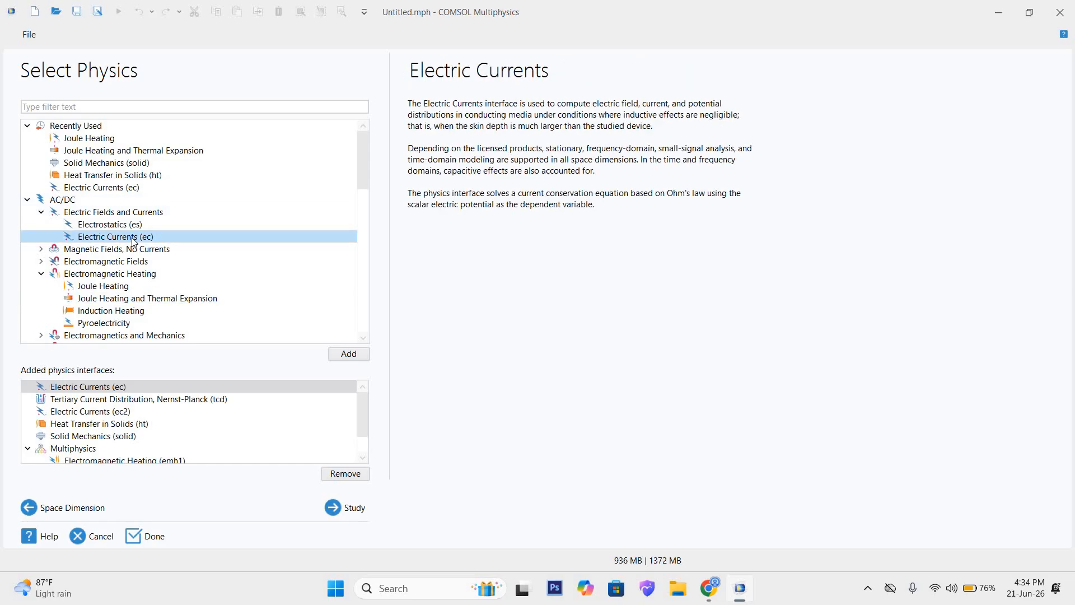
{"action": "left_click", "coordinate": [129, 273]}
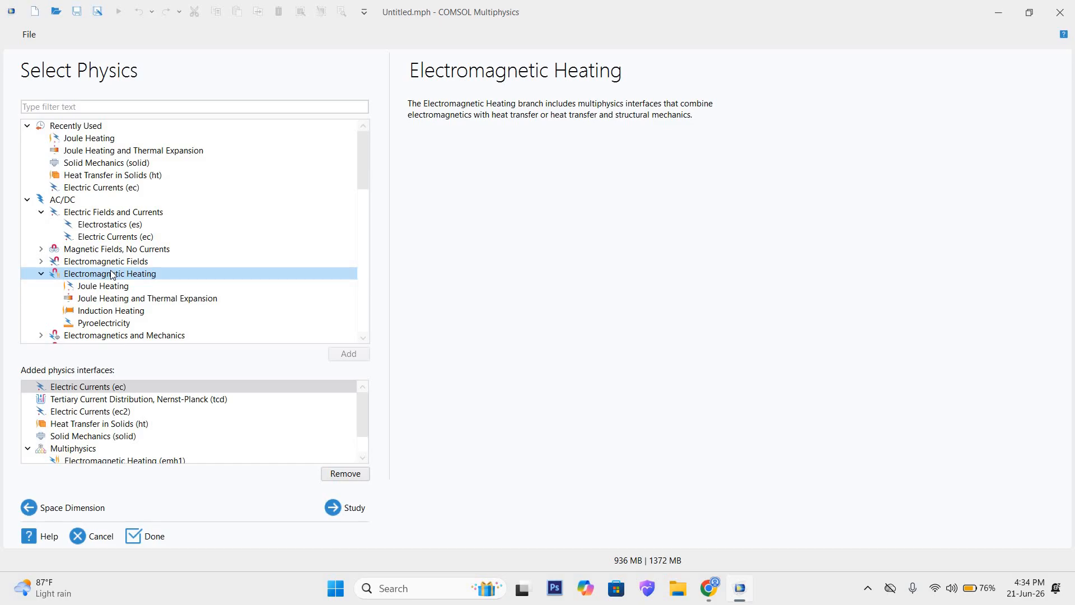
{"action": "left_click", "coordinate": [144, 300]}
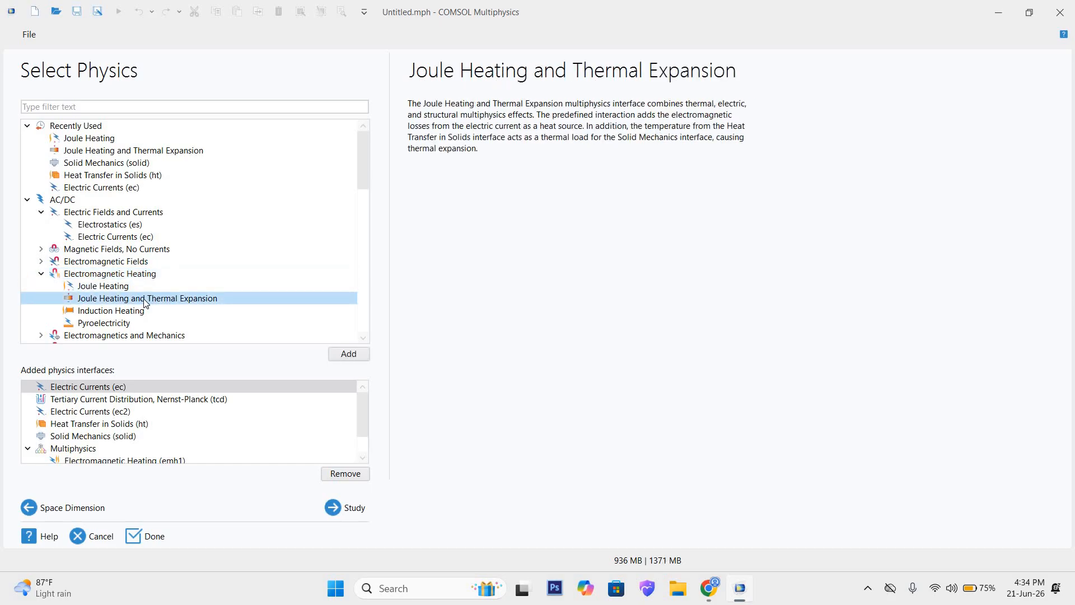
{"action": "left_click", "coordinate": [127, 288]}
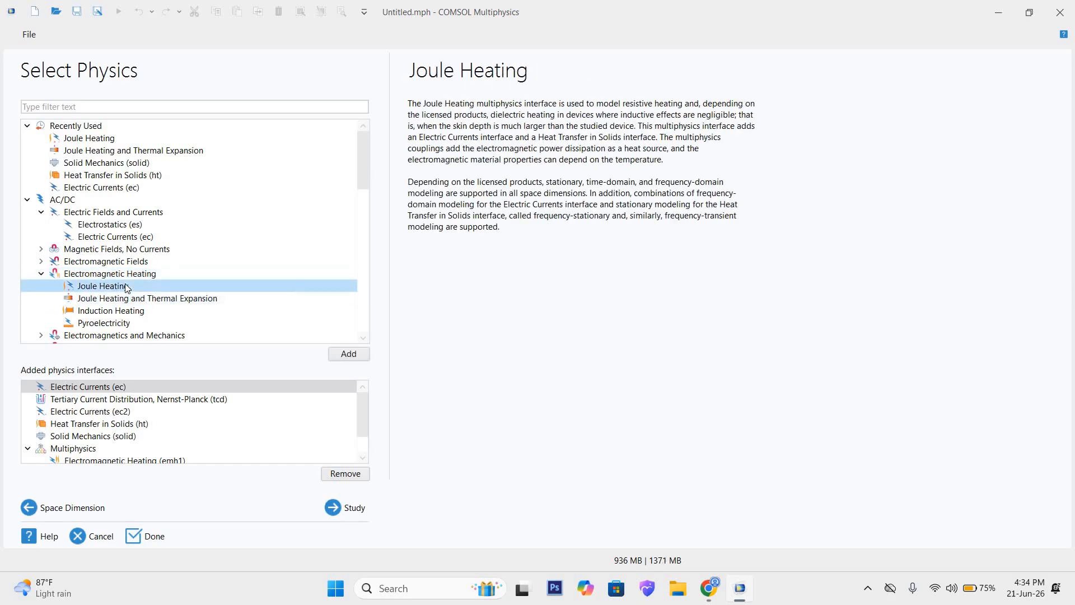
{"action": "left_click", "coordinate": [181, 303]}
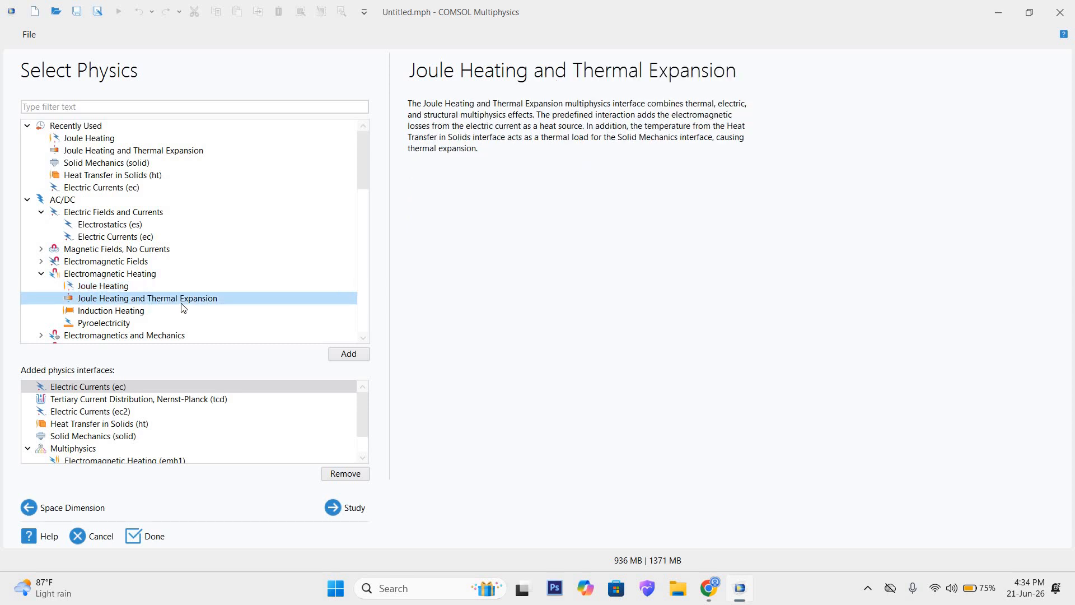
{"action": "left_click", "coordinate": [115, 288]}
{"action": "left_click", "coordinate": [151, 301]}
Step: Examine the Electromagnetic Heating (emh1) and Thermal Expansion (te1) couplings under Multiphysics among the added physics interfaces
{"action": "scroll", "coordinate": [87, 437], "scroll_direction": "down", "scroll_amount": 2}
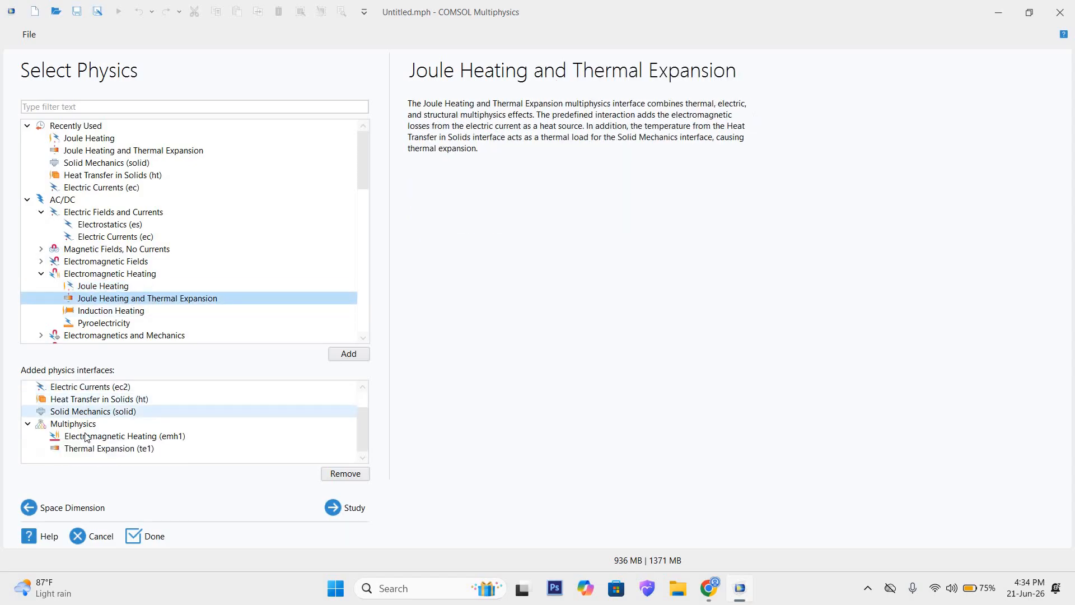
{"action": "left_click", "coordinate": [75, 424]}
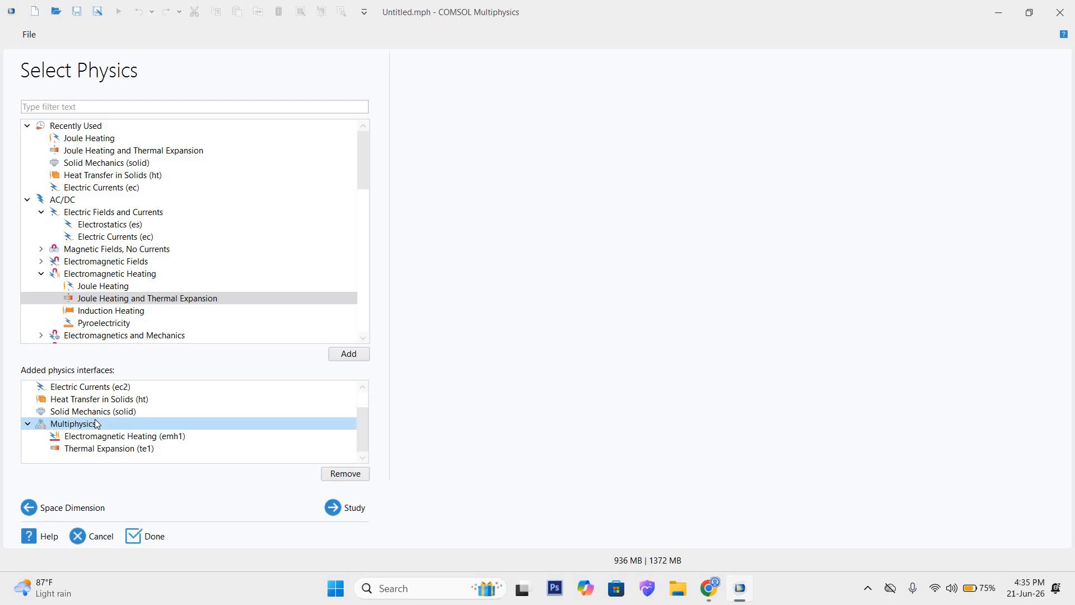
{"action": "left_click", "coordinate": [126, 438]}
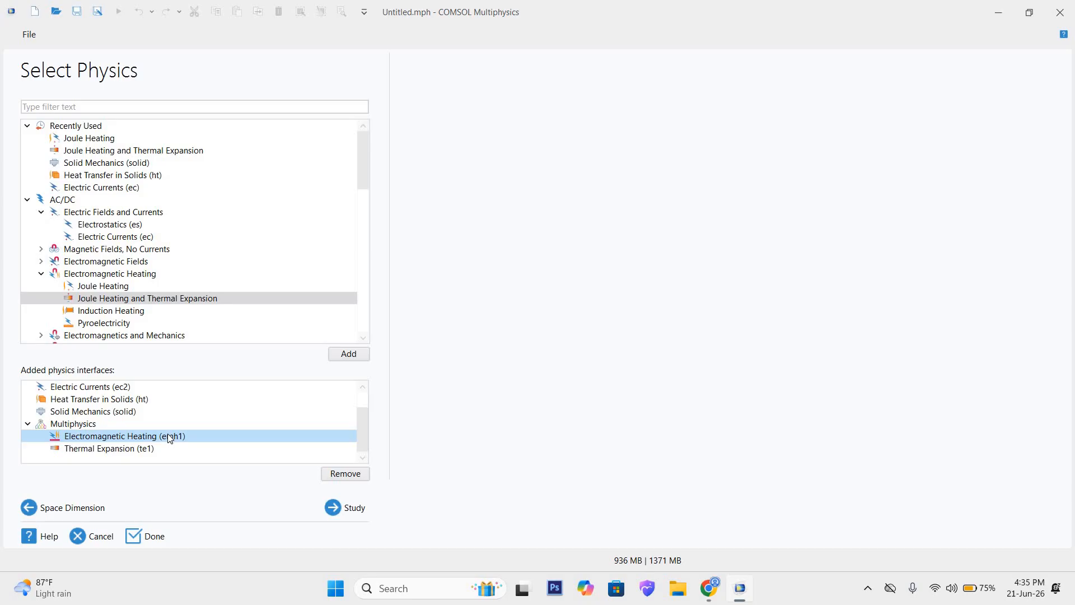
{"action": "left_click", "coordinate": [94, 449]}
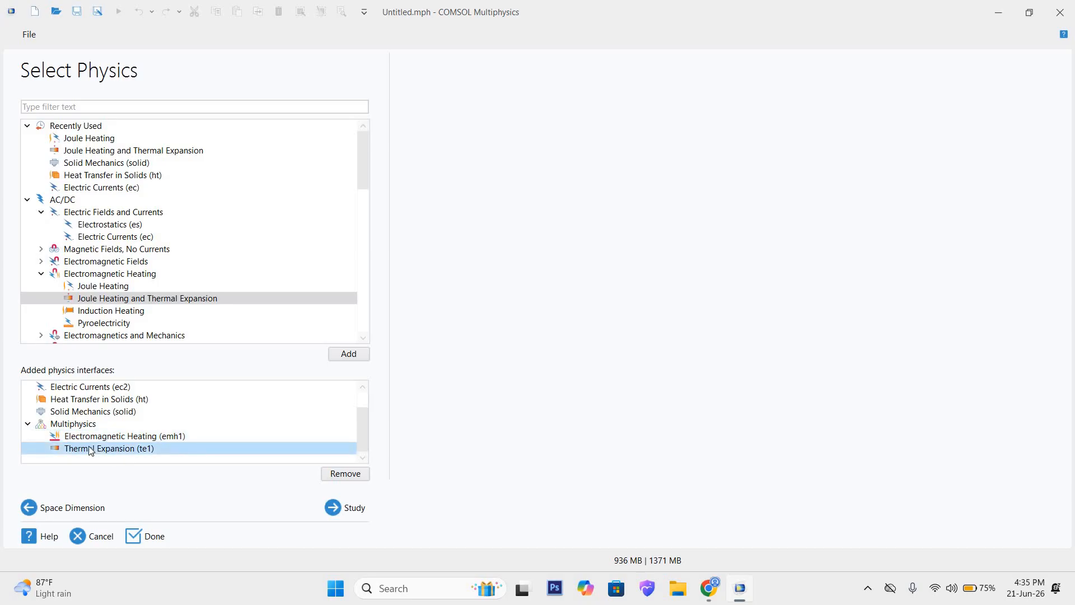
{"action": "left_click", "coordinate": [68, 424]}
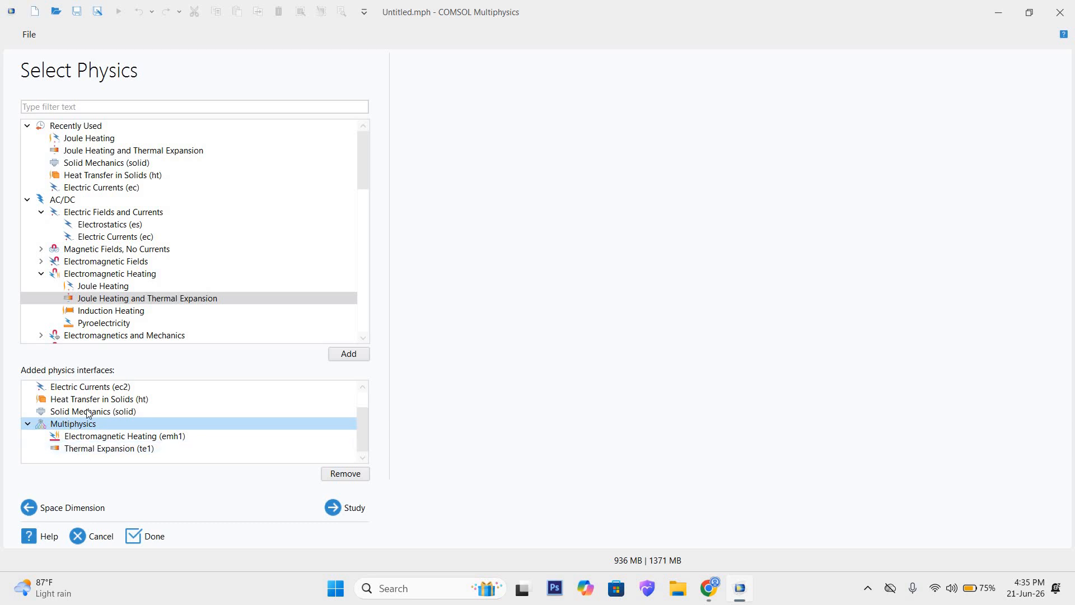
{"action": "scroll", "coordinate": [118, 395], "scroll_direction": "up", "scroll_amount": 2}
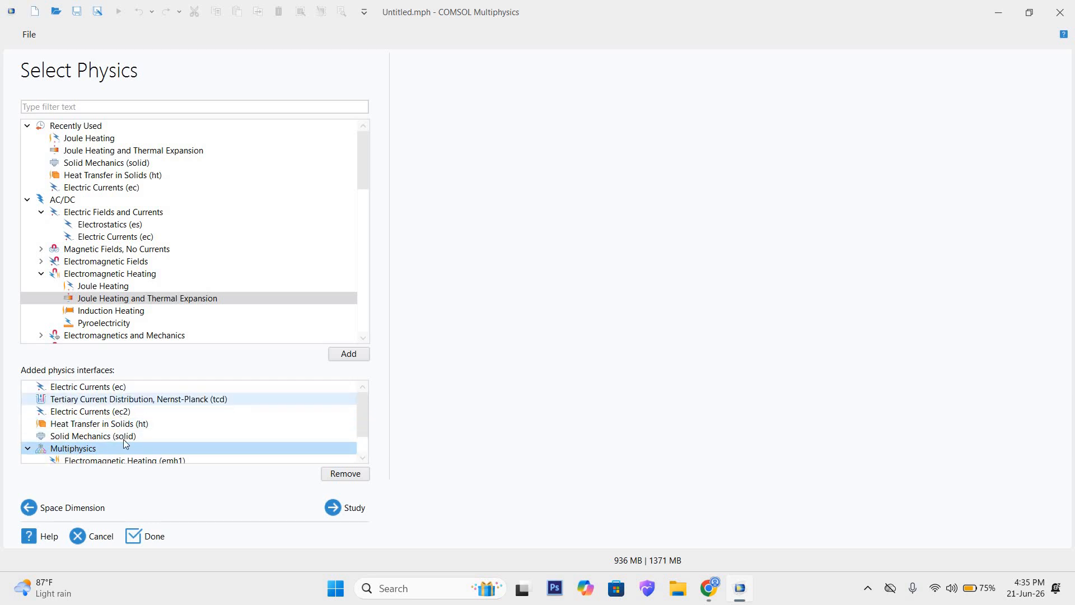
{"action": "scroll", "coordinate": [110, 417], "scroll_direction": "down", "scroll_amount": 2}
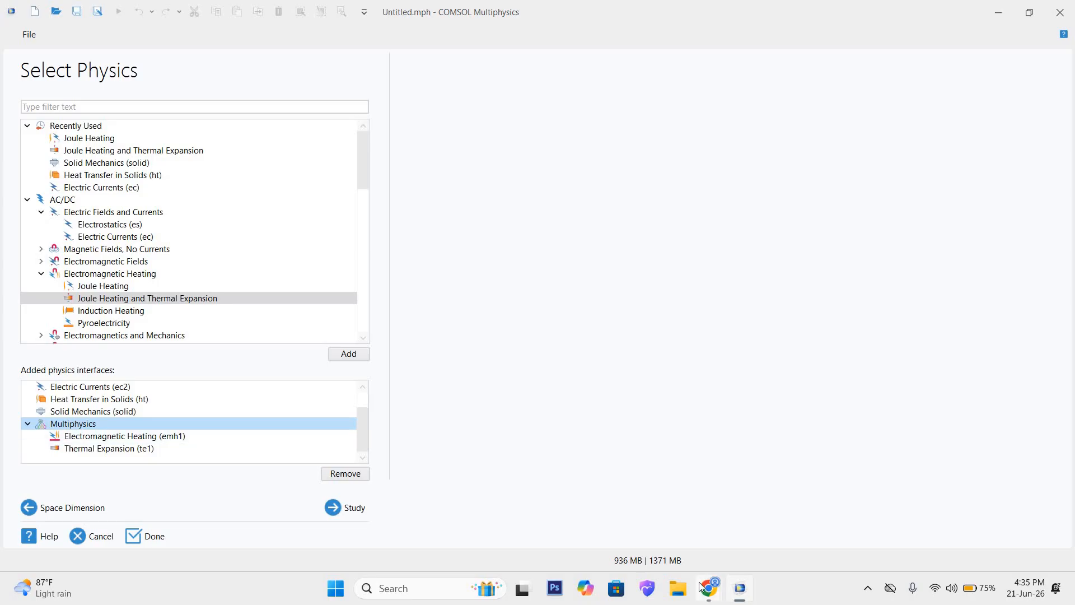
Step: View the supercapacitor construction diagram in Chrome, then return to the physics selection in COMSOL Multiphysics
{"action": "left_click", "coordinate": [721, 594]}
{"action": "left_click", "coordinate": [636, 527]}
{"action": "left_click", "coordinate": [582, 14]}
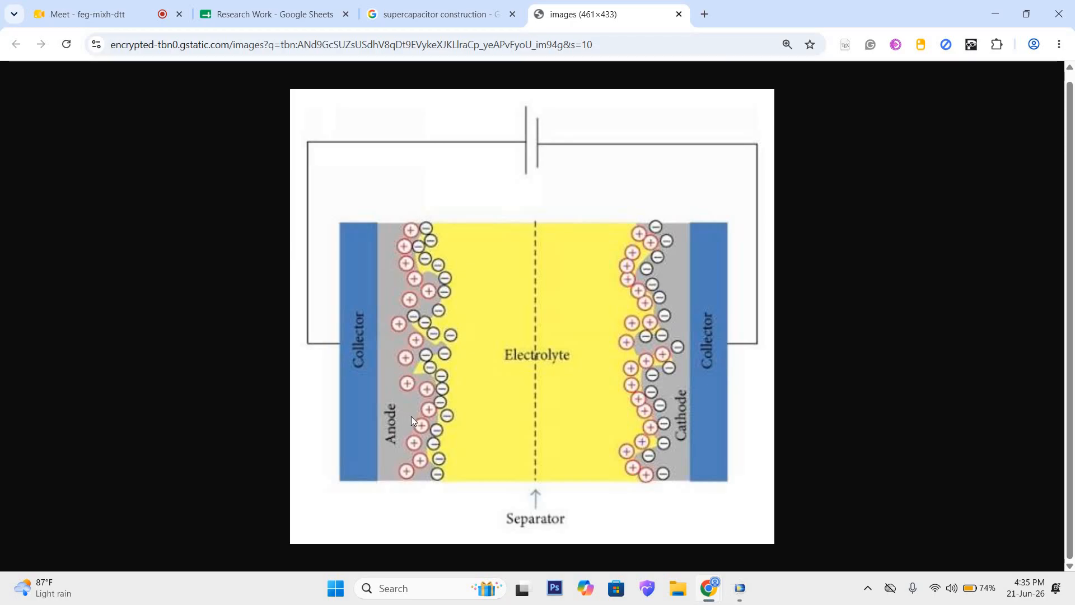
{"action": "left_click", "coordinate": [995, 14]}
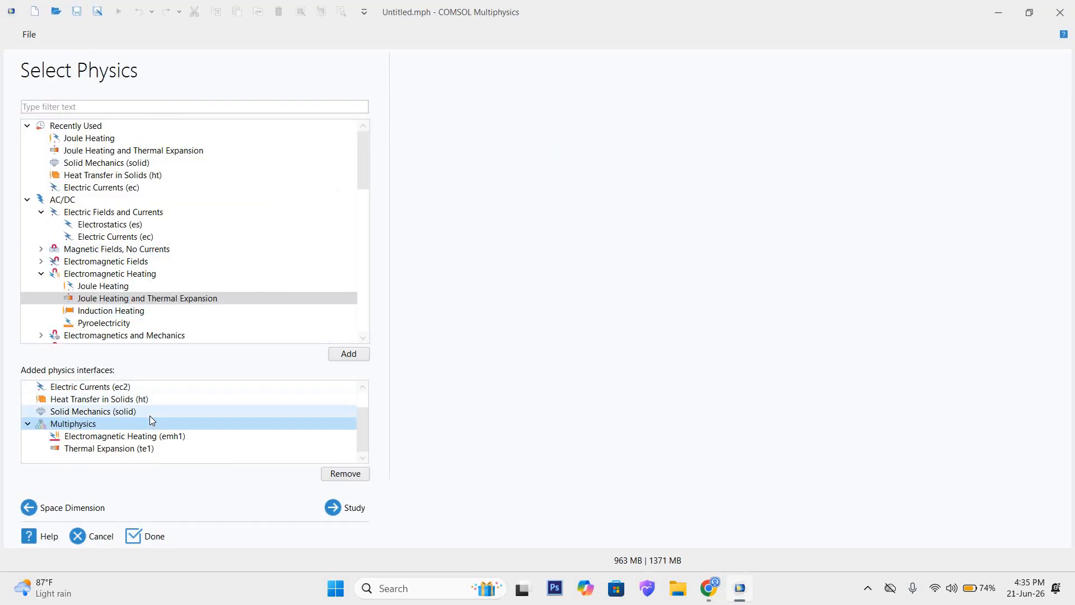
Step: Review the added interfaces and Thermal Expansion (te1) coupling alongside the Electrochemistry interfaces in the available physics tree
{"action": "left_click", "coordinate": [144, 449]}
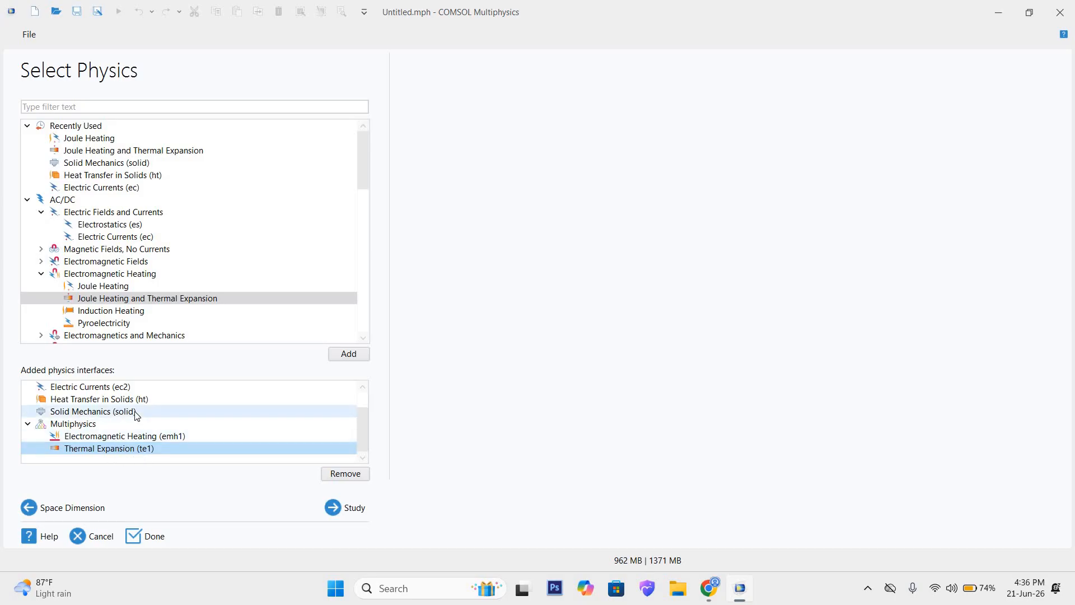
{"action": "scroll", "coordinate": [154, 412], "scroll_direction": "up", "scroll_amount": 1}
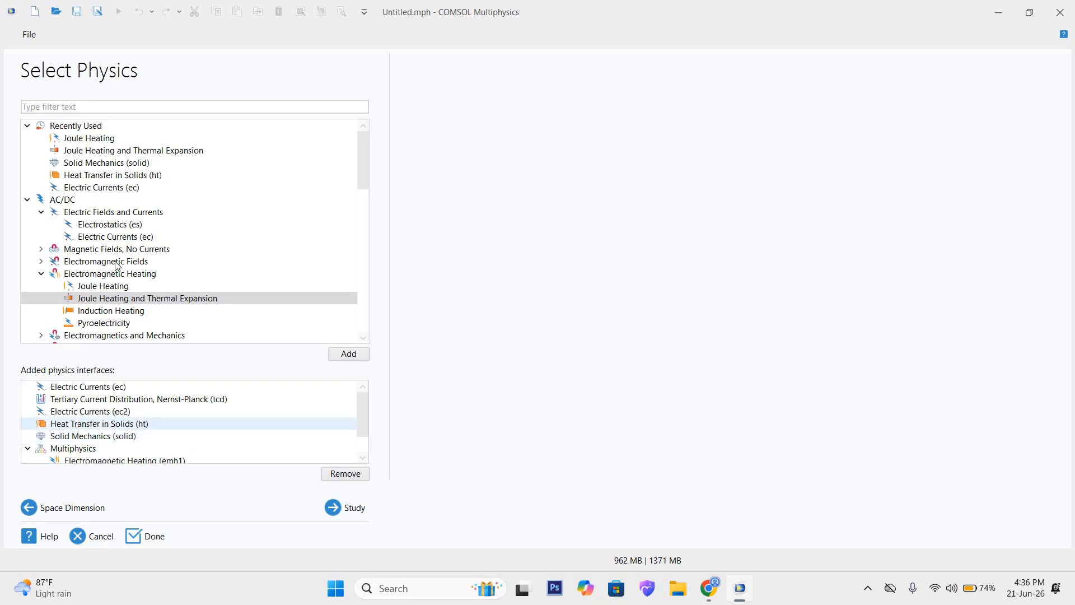
{"action": "scroll", "coordinate": [164, 291], "scroll_direction": "down", "scroll_amount": 3}
{"action": "scroll", "coordinate": [166, 297], "scroll_direction": "down", "scroll_amount": 1}
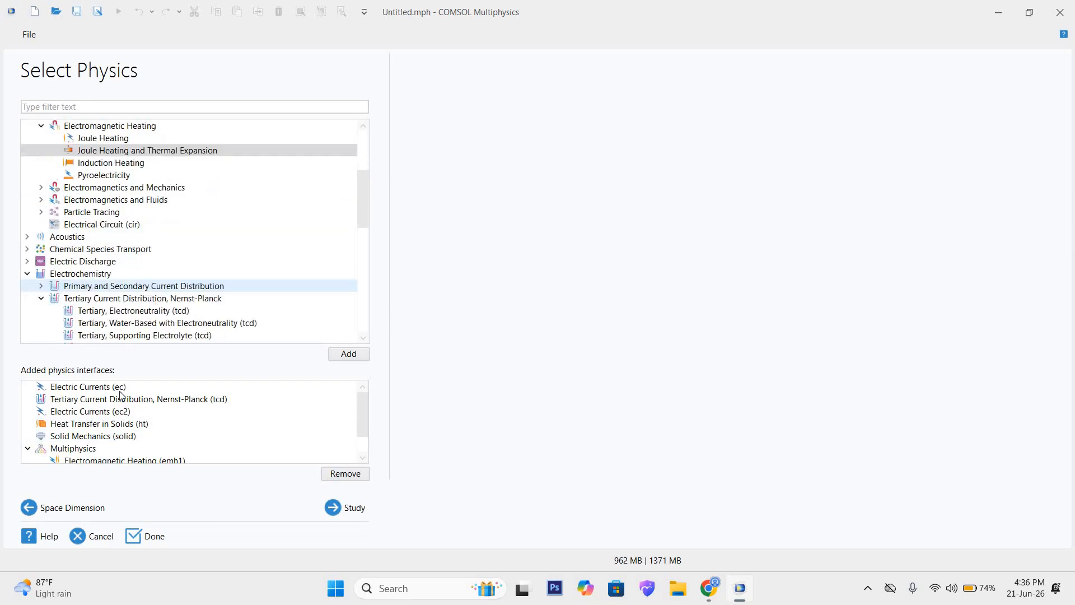
{"action": "scroll", "coordinate": [151, 450], "scroll_direction": "down", "scroll_amount": 1}
{"action": "left_click", "coordinate": [150, 448]}
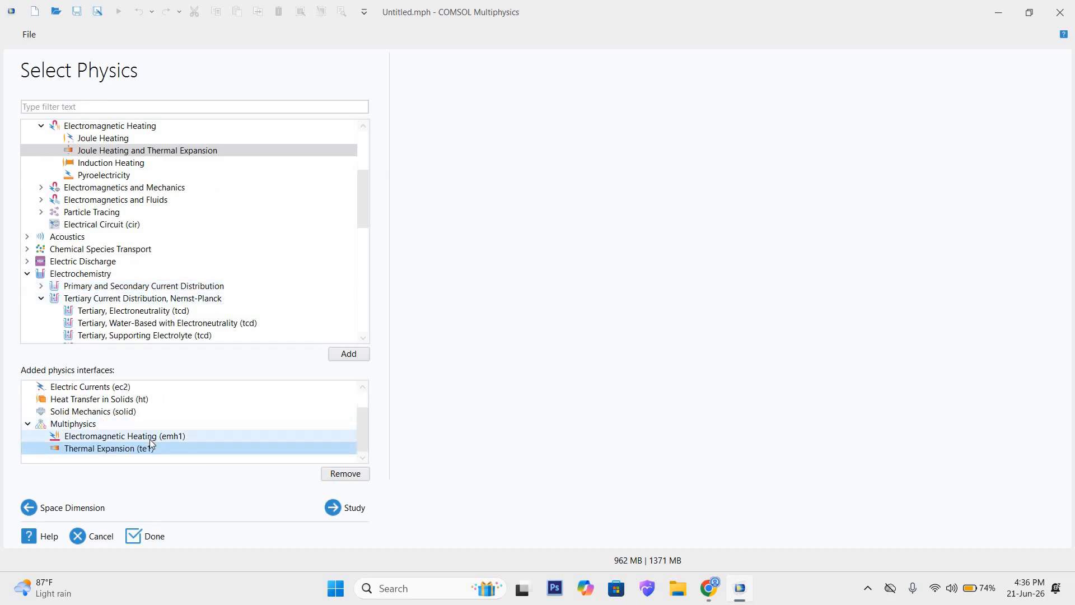
{"action": "scroll", "coordinate": [140, 263], "scroll_direction": "down", "scroll_amount": 5}
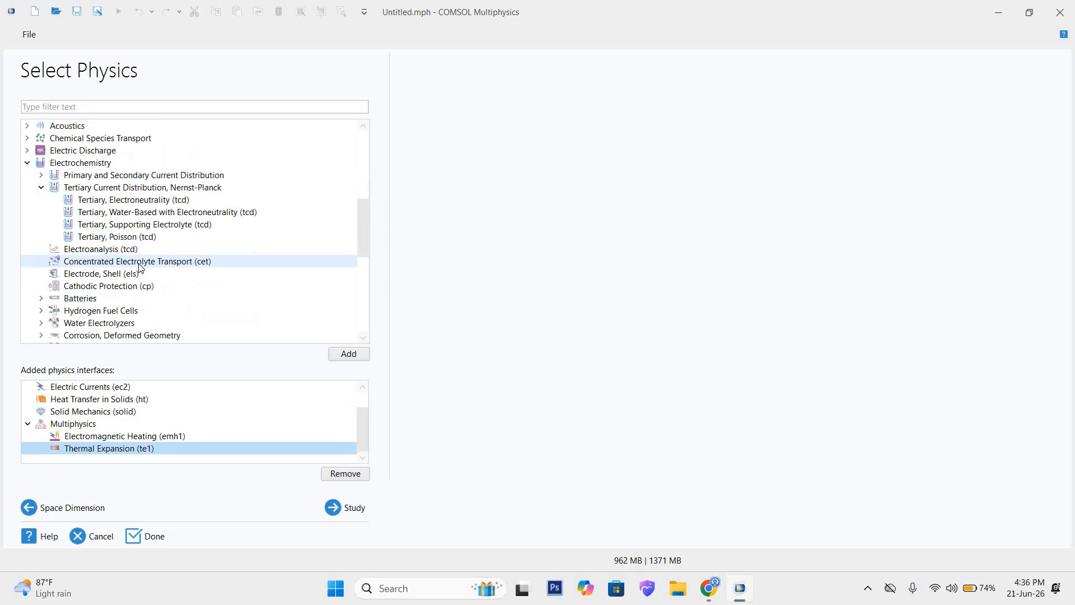
Step: Add the Solid Mechanics (solid) interface from Structural Mechanics to the added physics interfaces
{"action": "scroll", "coordinate": [139, 275], "scroll_direction": "down", "scroll_amount": 6}
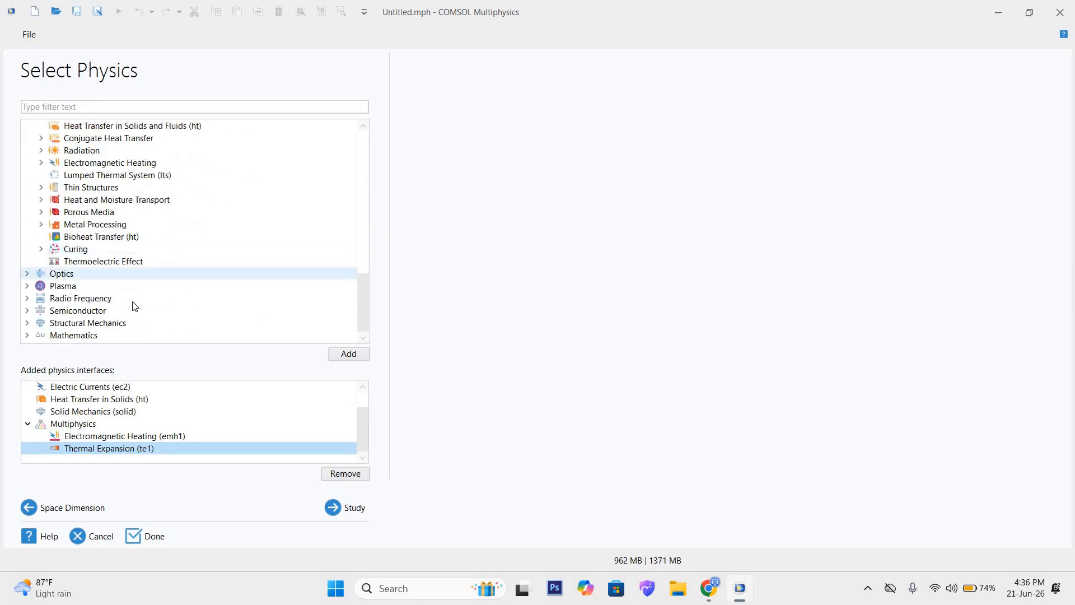
{"action": "left_click", "coordinate": [31, 324]}
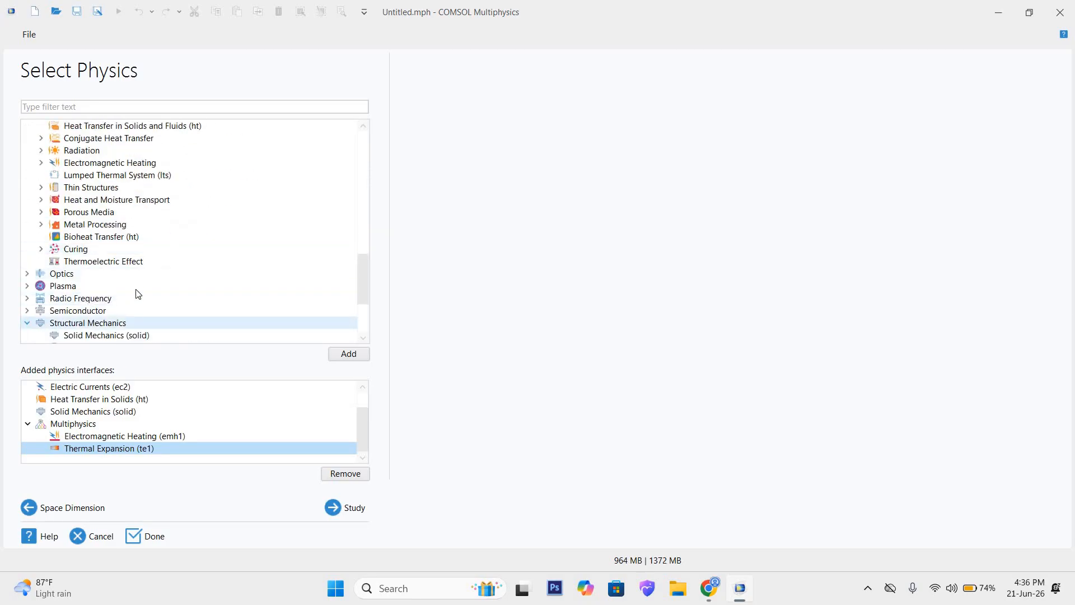
{"action": "scroll", "coordinate": [145, 274], "scroll_direction": "down", "scroll_amount": 2}
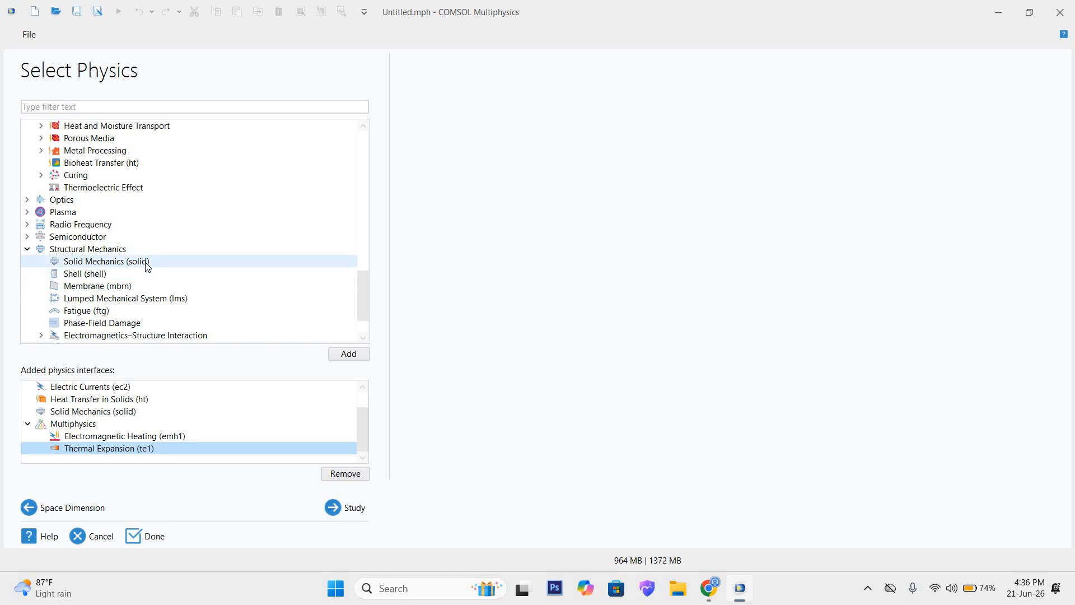
{"action": "left_click", "coordinate": [147, 266]}
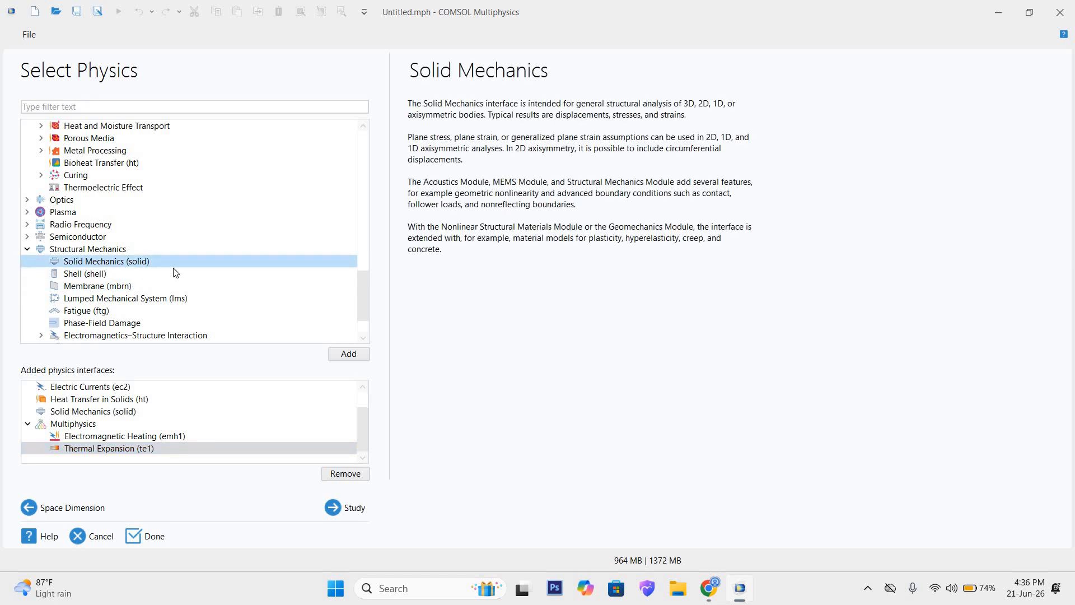
{"action": "left_click", "coordinate": [344, 357]}
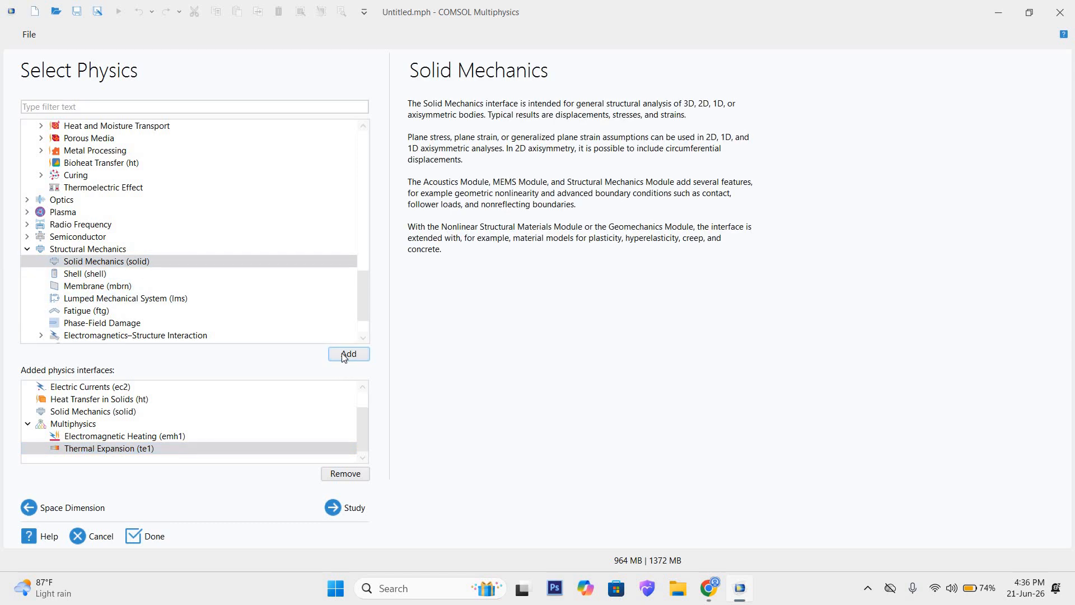
{"action": "scroll", "coordinate": [225, 437], "scroll_direction": "down", "scroll_amount": 1}
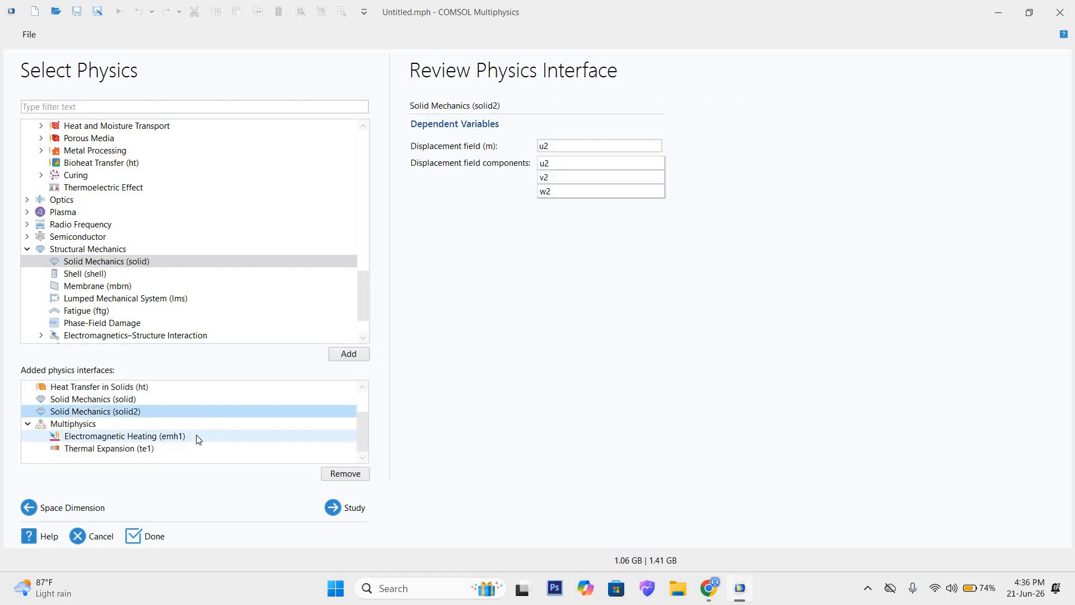
Step: Compare the dependent variables of the two added Solid Mechanics interfaces, solid and solid2
{"action": "left_click", "coordinate": [133, 398]}
{"action": "left_click", "coordinate": [140, 411]}
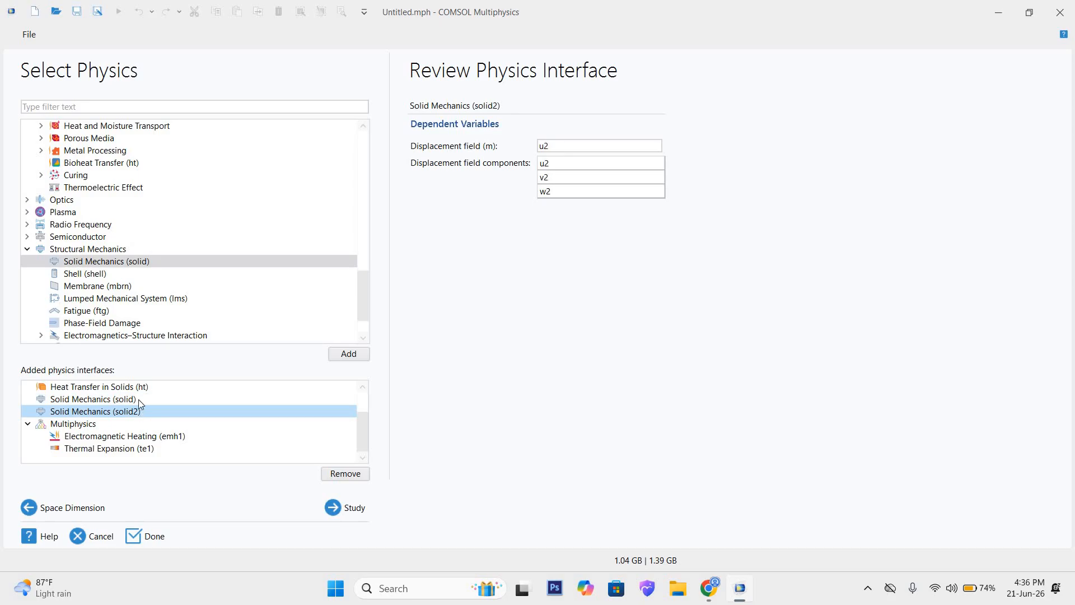
{"action": "left_click", "coordinate": [139, 399]}
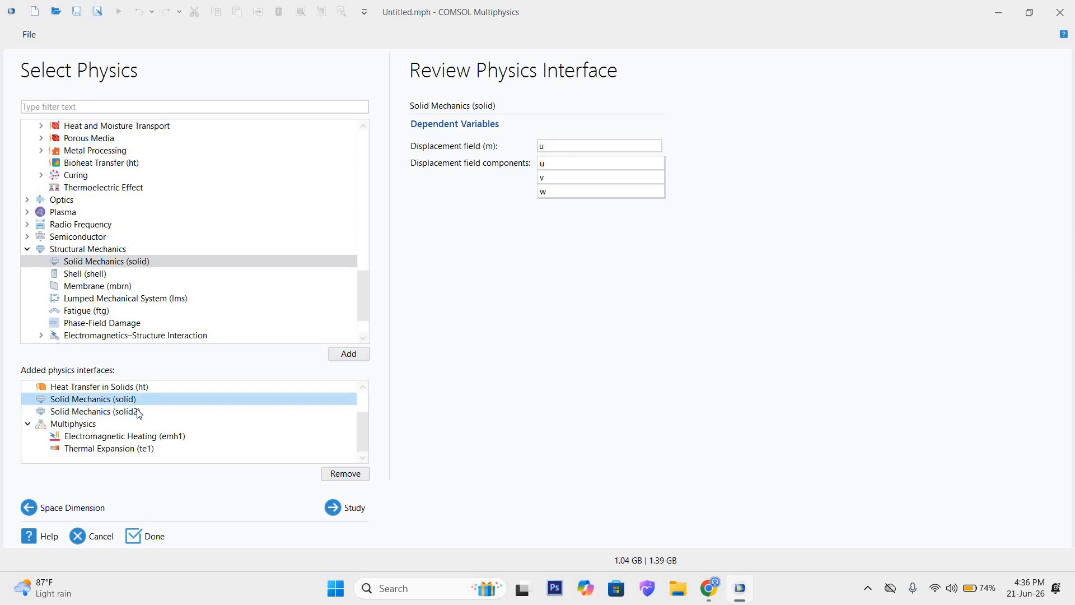
{"action": "left_click", "coordinate": [140, 412]}
{"action": "left_click", "coordinate": [137, 399]}
{"action": "left_click", "coordinate": [137, 411]}
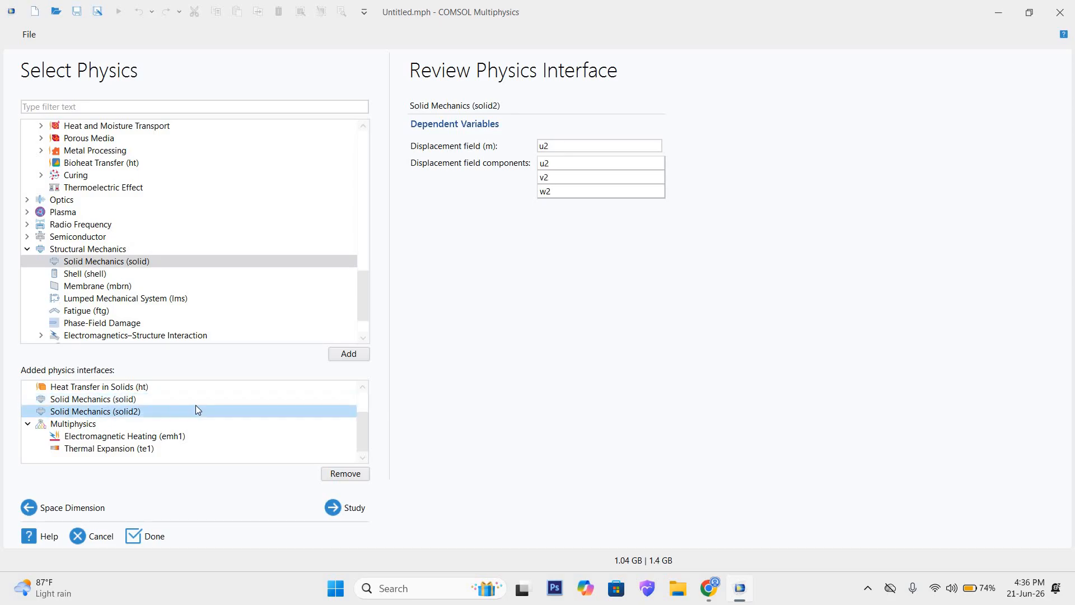
{"action": "scroll", "coordinate": [197, 409], "scroll_direction": "up", "scroll_amount": 1}
{"action": "scroll", "coordinate": [202, 412], "scroll_direction": "down", "scroll_amount": 1}
Step: Proceed to study selection, view the Stationary description, choose the Time Dependent study and finish the model setup
{"action": "left_click", "coordinate": [345, 509]}
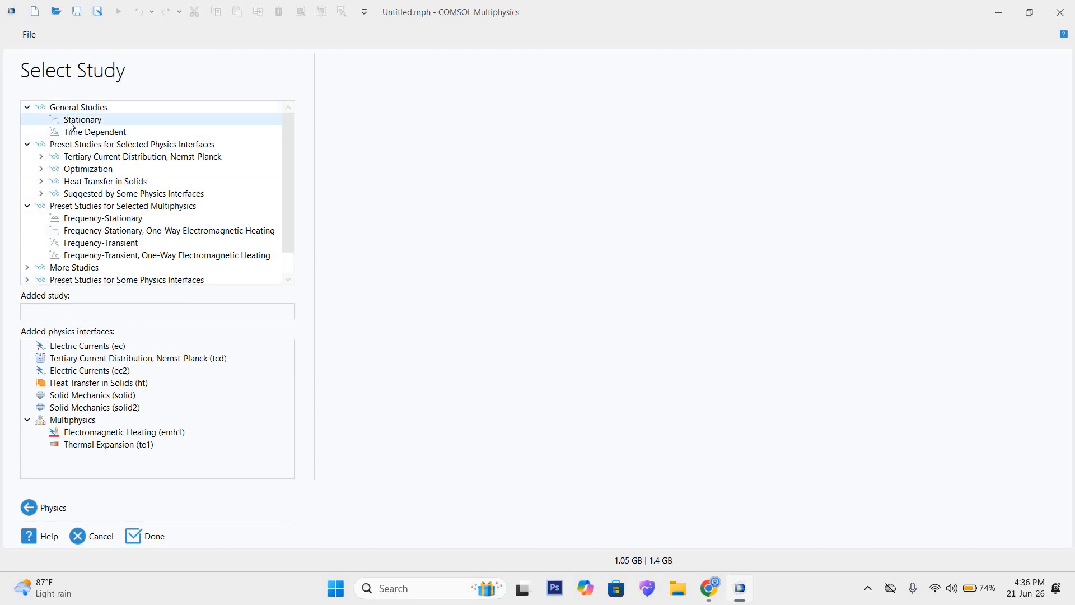
{"action": "left_click", "coordinate": [71, 120]}
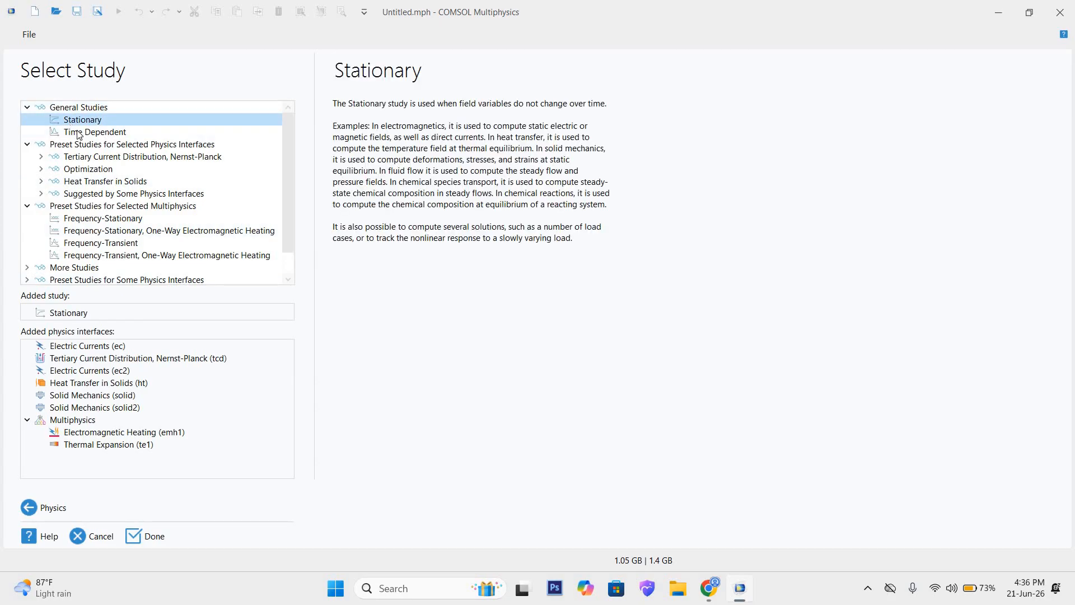
{"action": "left_click", "coordinate": [78, 133]}
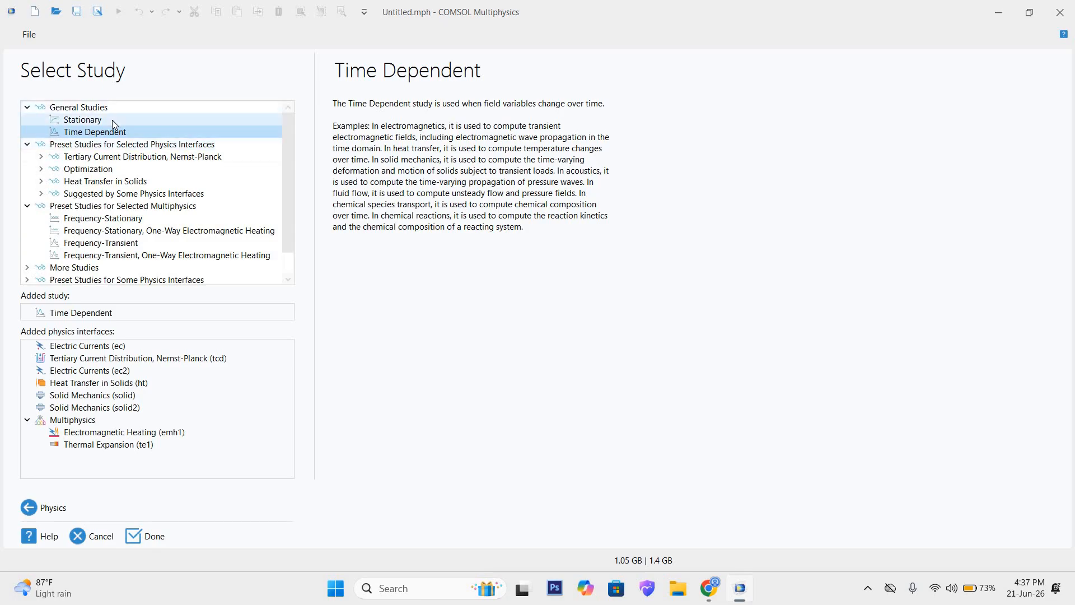
{"action": "left_click", "coordinate": [145, 542]}
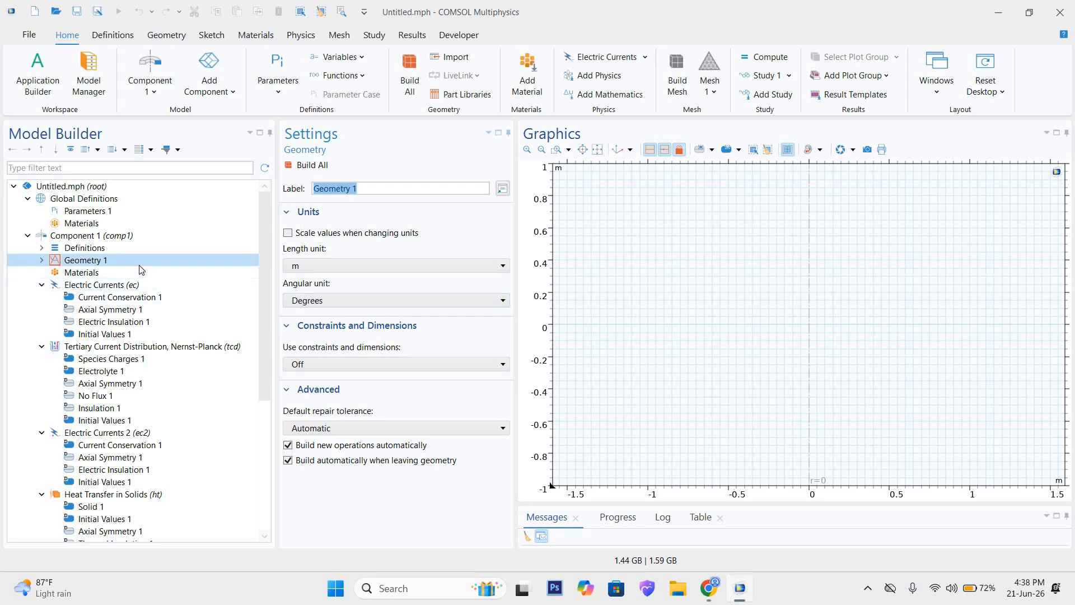
Step: Set the length unit of Geometry 1 to mm and check the angular unit options
{"action": "scroll", "coordinate": [163, 361], "scroll_direction": "down", "scroll_amount": 1}
{"action": "scroll", "coordinate": [172, 417], "scroll_direction": "down", "scroll_amount": 5}
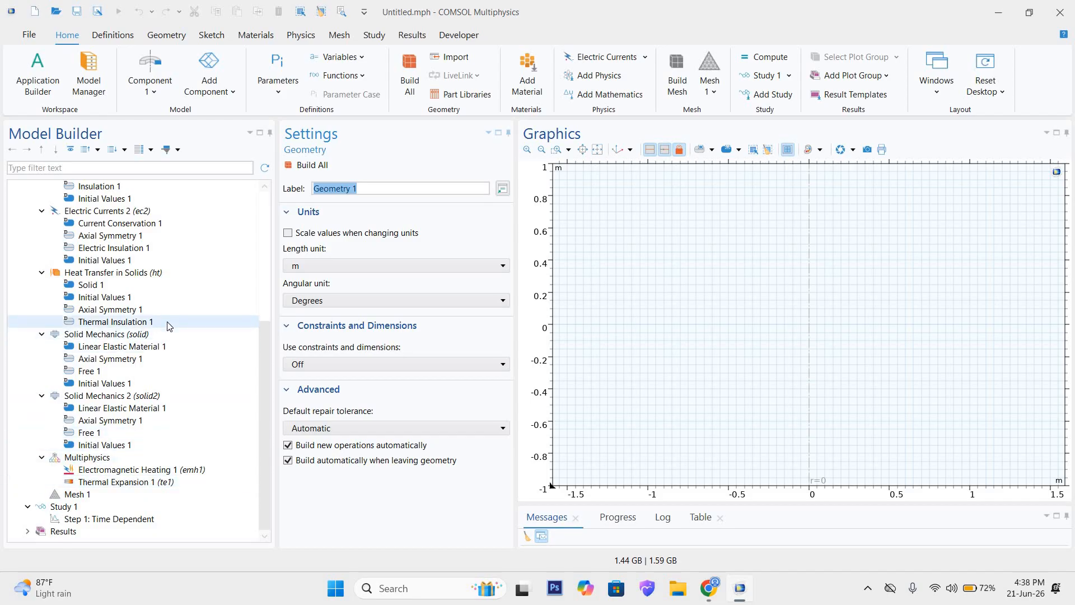
{"action": "scroll", "coordinate": [170, 327], "scroll_direction": "up", "scroll_amount": 1}
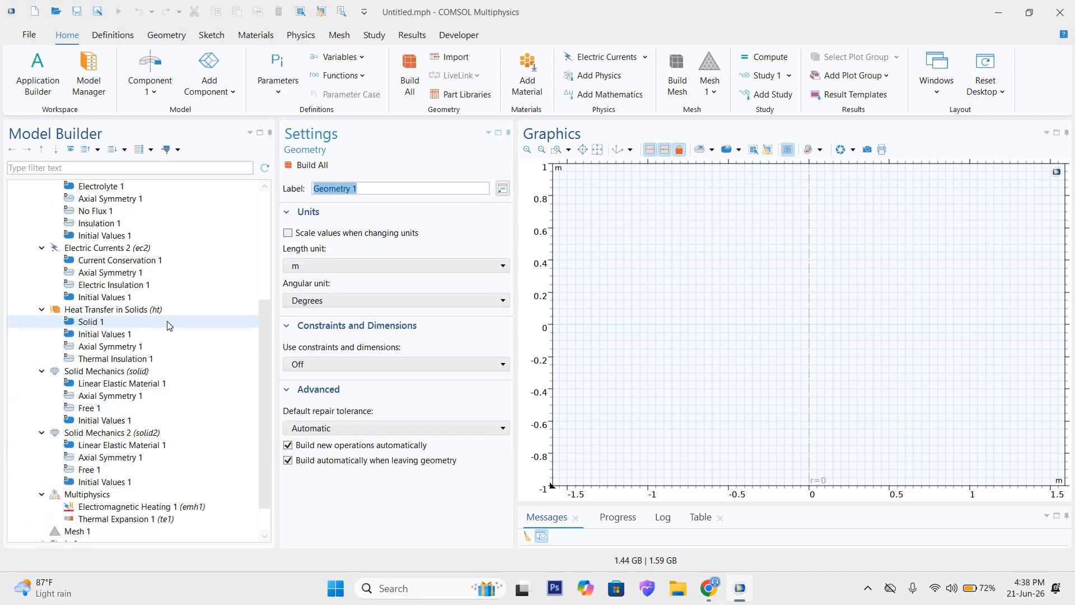
{"action": "scroll", "coordinate": [165, 330], "scroll_direction": "up", "scroll_amount": 5}
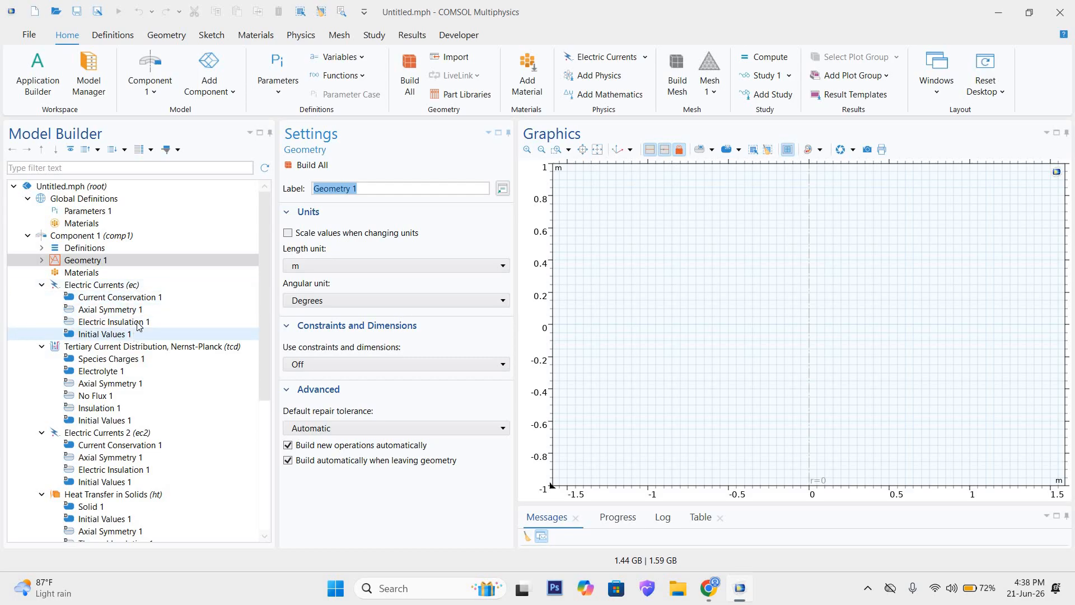
{"action": "left_click", "coordinate": [341, 264]}
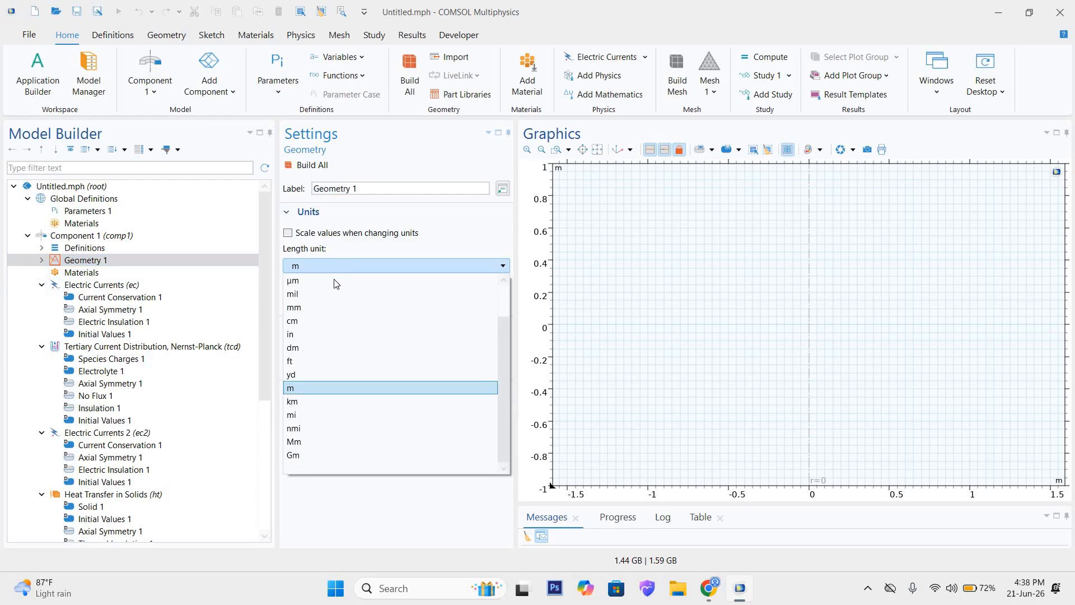
{"action": "left_click", "coordinate": [321, 309]}
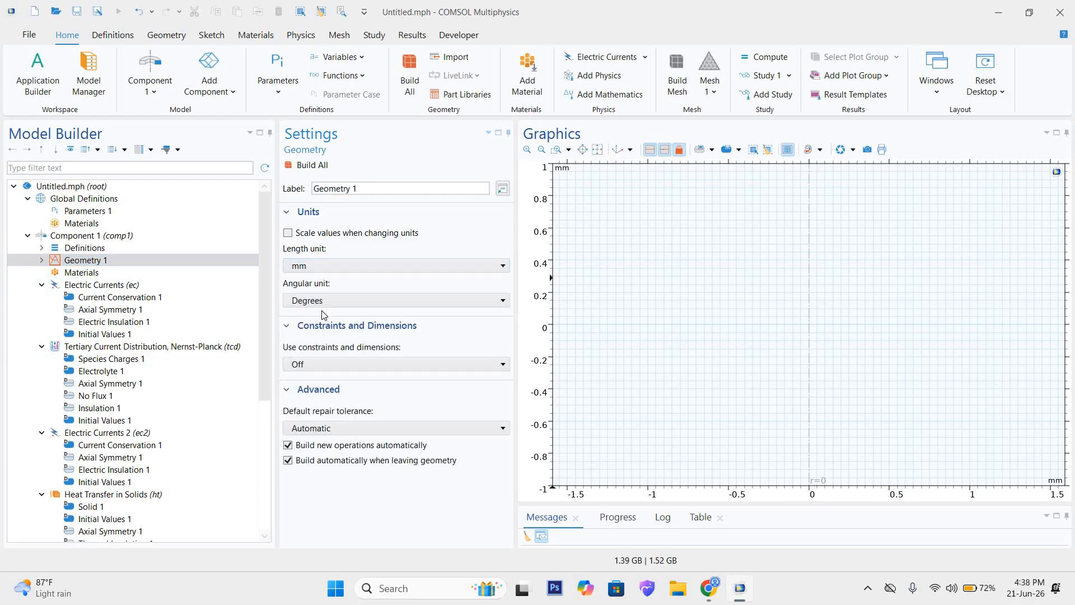
{"action": "left_click", "coordinate": [318, 269]}
{"action": "left_click", "coordinate": [320, 268]}
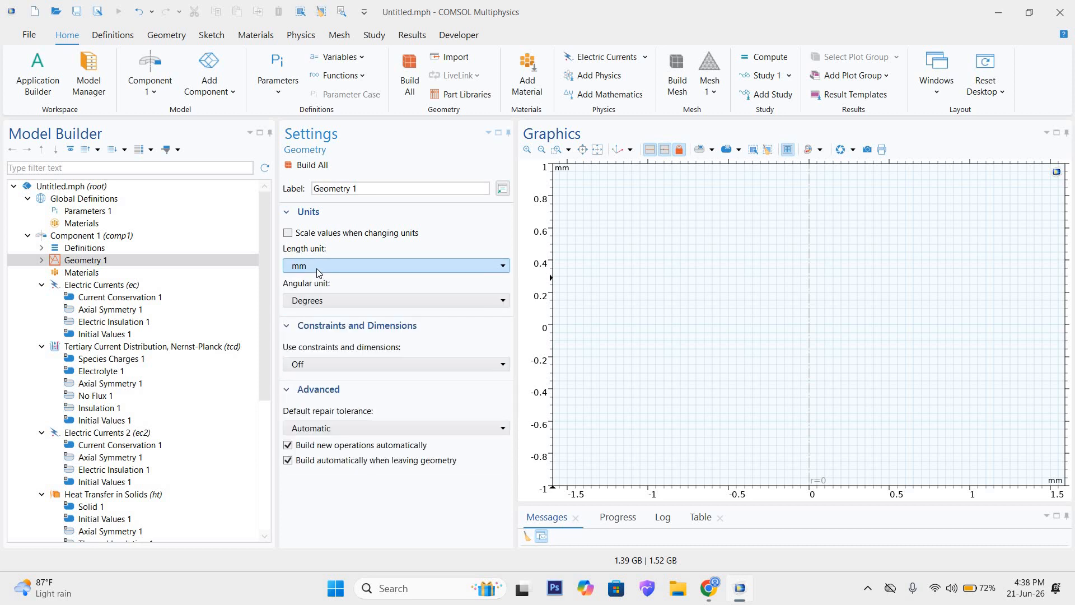
{"action": "left_click", "coordinate": [308, 301]}
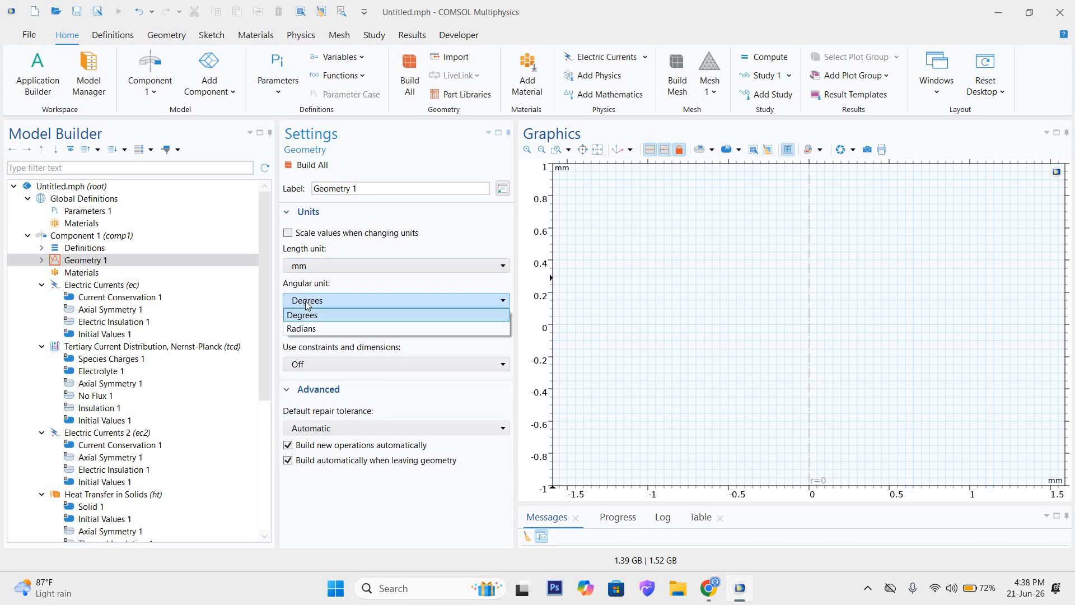
{"action": "left_click", "coordinate": [300, 278]}
{"action": "left_click", "coordinate": [367, 189]}
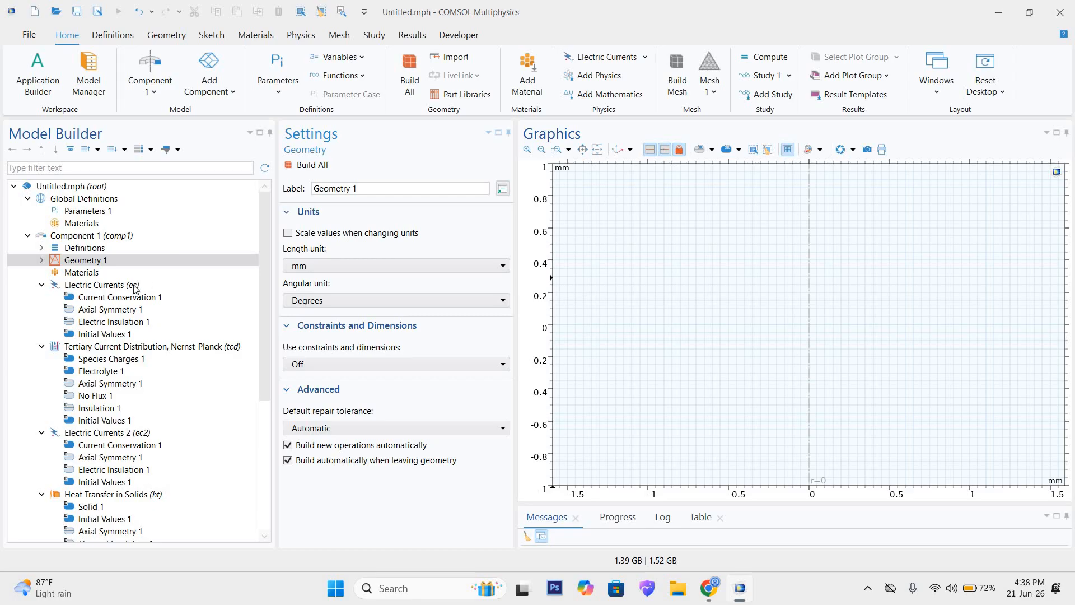
Step: View the shape primitives available for Geometry 1, then switch to the supercapacitor construction diagram in Chrome
{"action": "left_click", "coordinate": [108, 264]}
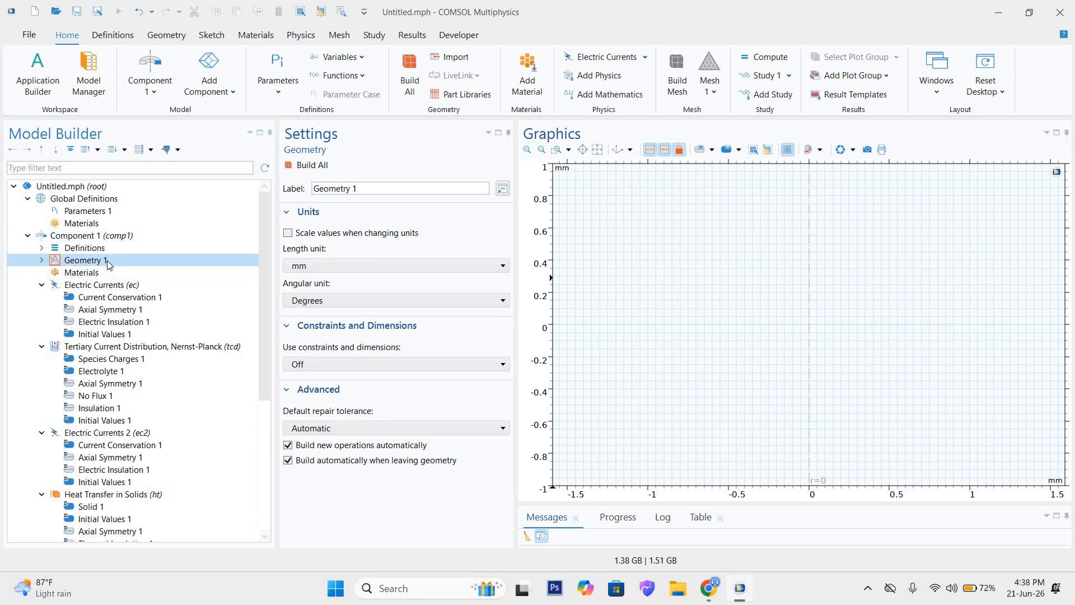
{"action": "right_click", "coordinate": [108, 263]}
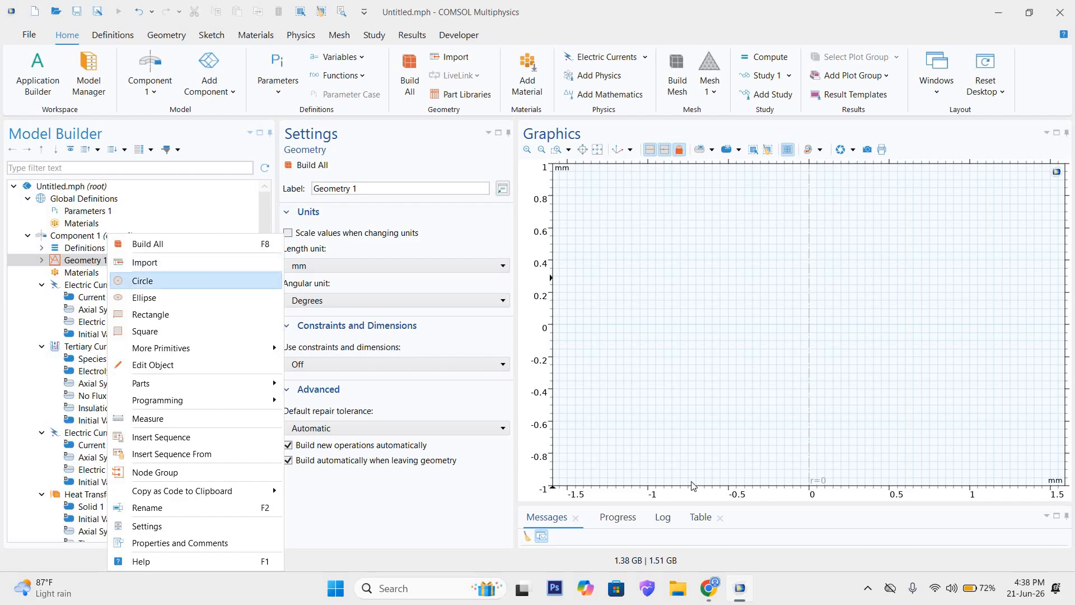
{"action": "left_click", "coordinate": [708, 588]}
{"action": "left_click", "coordinate": [673, 524]}
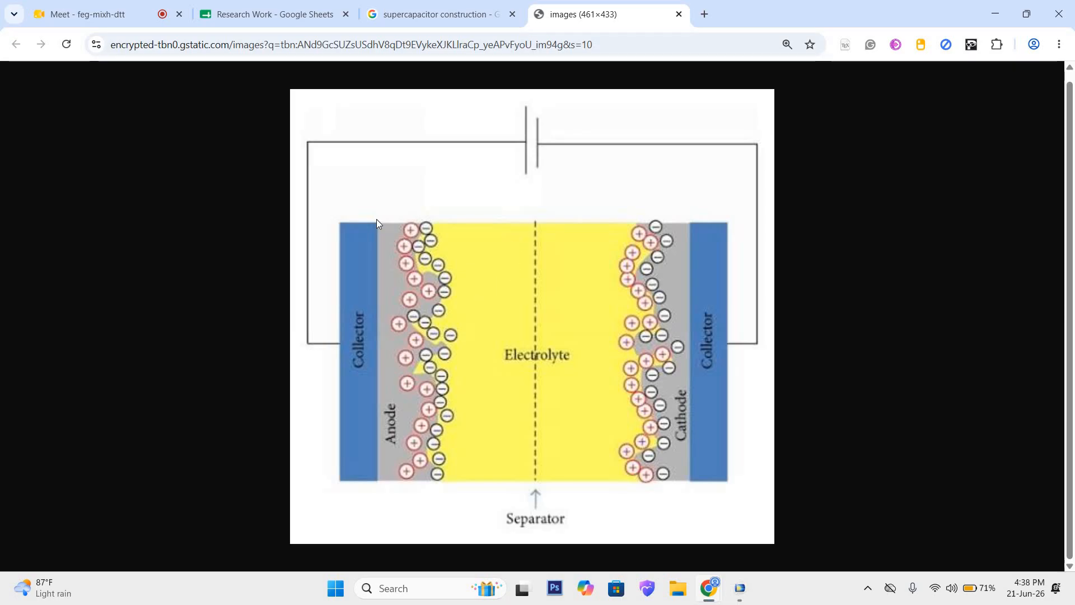
Step: Search Google Images for "cylindrical supercapacitor" in place of the supercapacitor construction search
{"action": "left_click", "coordinate": [401, 13]}
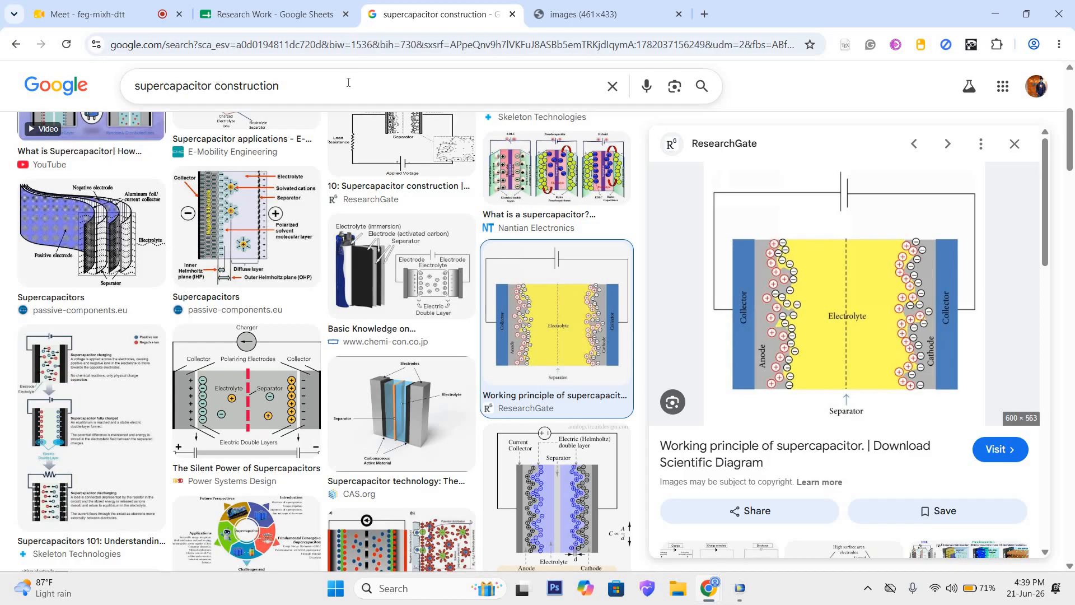
{"action": "double_click", "coordinate": [241, 85]}
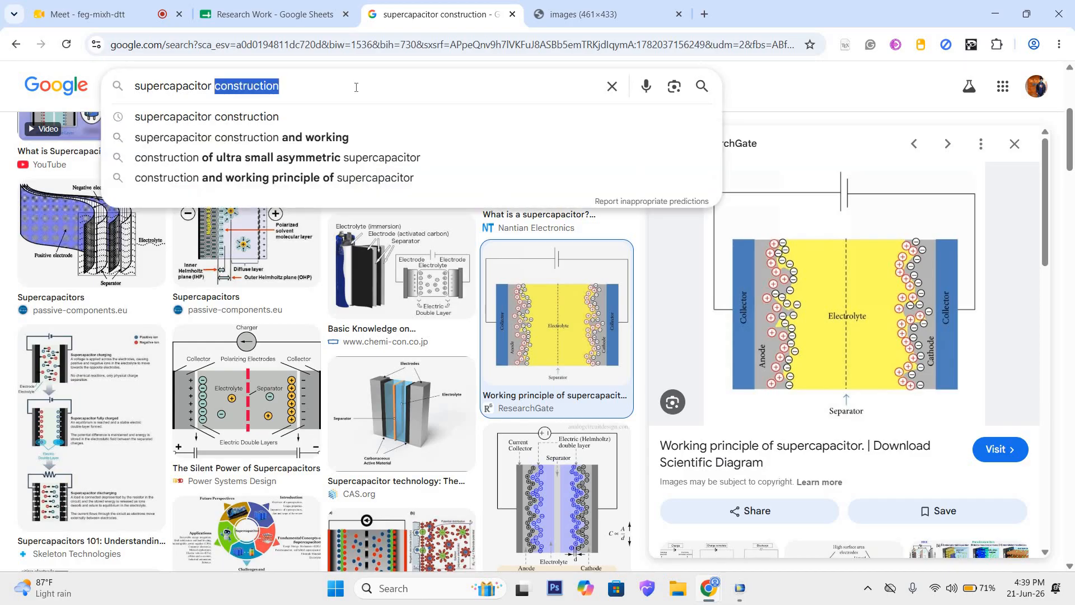
{"action": "type", "text": "cyli"}
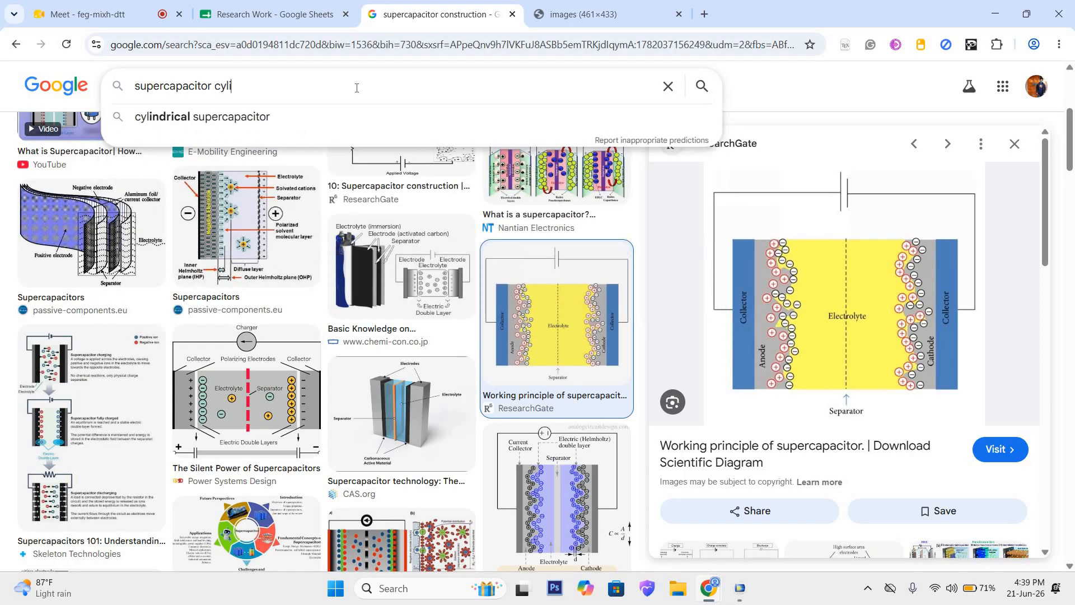
{"action": "key", "text": "Down"}
{"action": "key", "text": "Return"}
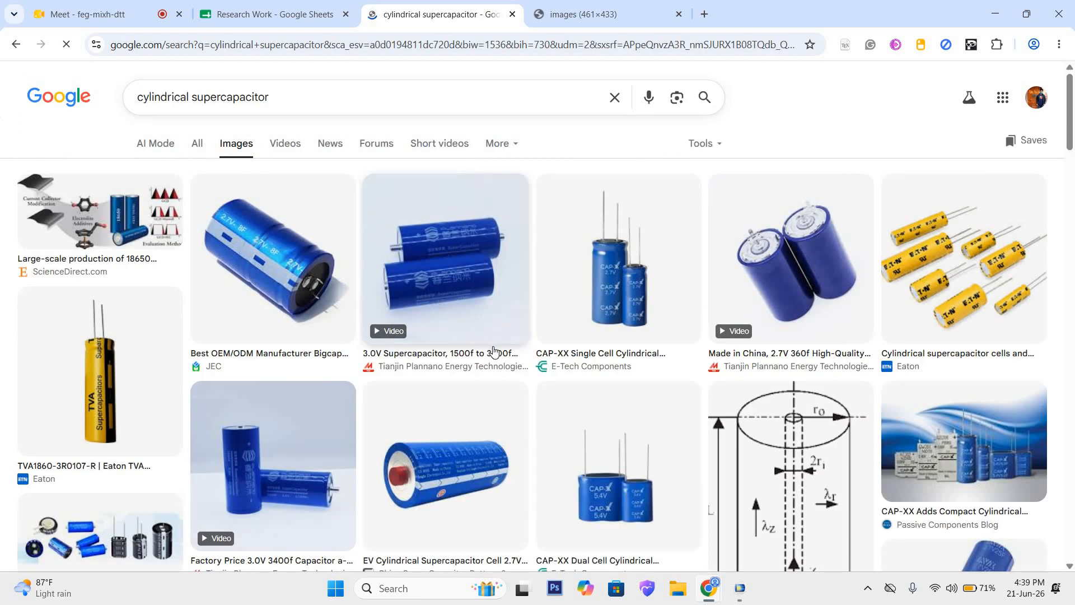
Step: Browse the cylindrical supercapacitor images and open the labelled cutaway diagrams from Skeleton Technologies and eeNews Europe
{"action": "scroll", "coordinate": [532, 333], "scroll_direction": "down", "scroll_amount": 9}
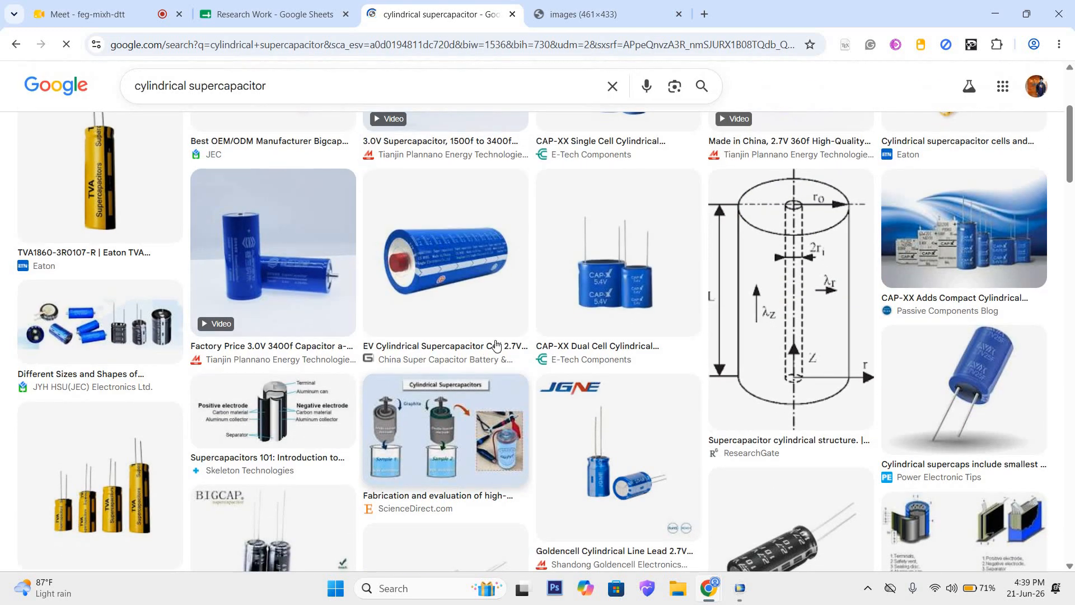
{"action": "scroll", "coordinate": [655, 348], "scroll_direction": "down", "scroll_amount": 3}
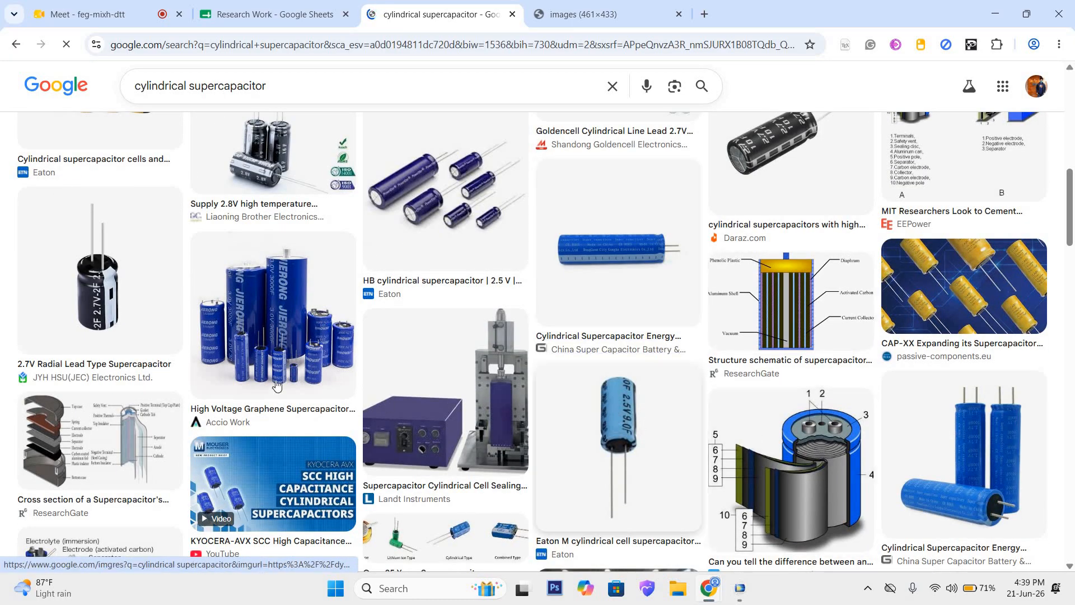
{"action": "scroll", "coordinate": [123, 429], "scroll_direction": "down", "scroll_amount": 5}
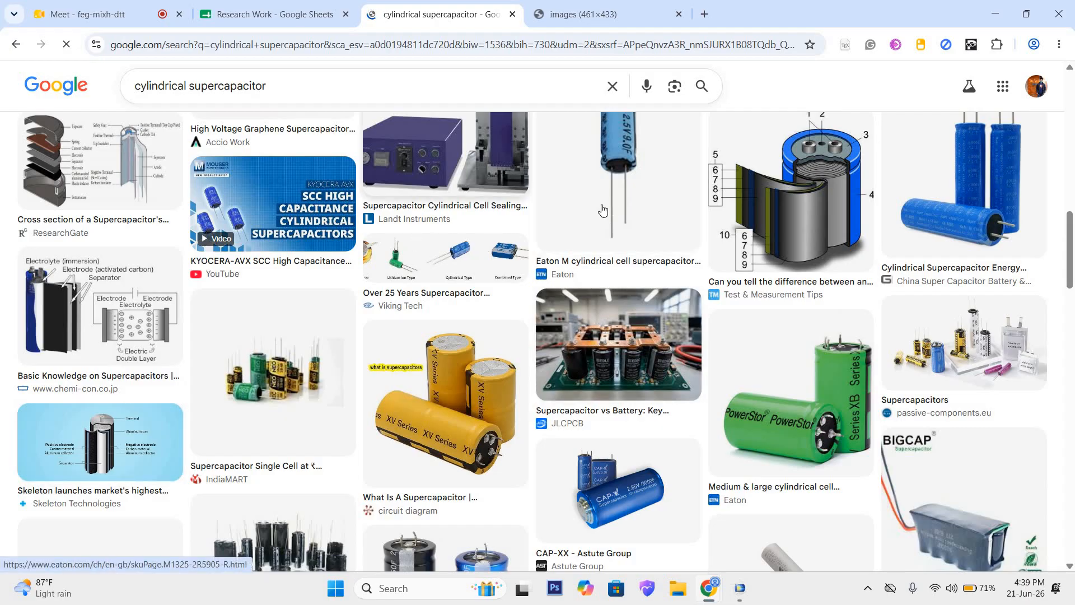
{"action": "scroll", "coordinate": [375, 374], "scroll_direction": "up", "scroll_amount": 10}
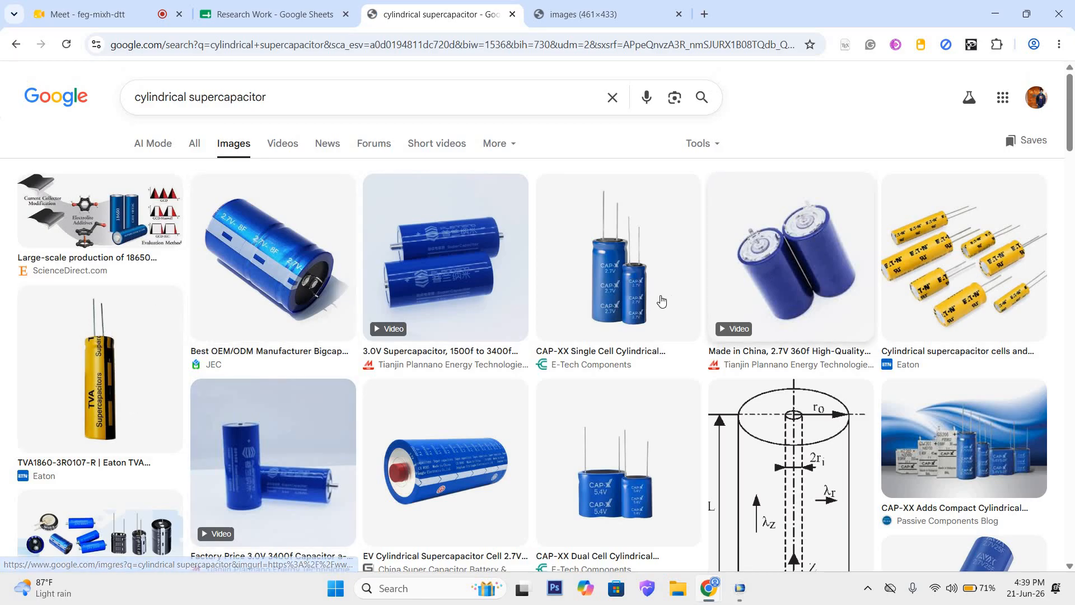
{"action": "scroll", "coordinate": [526, 364], "scroll_direction": "down", "scroll_amount": 8}
{"action": "left_click", "coordinate": [986, 281]}
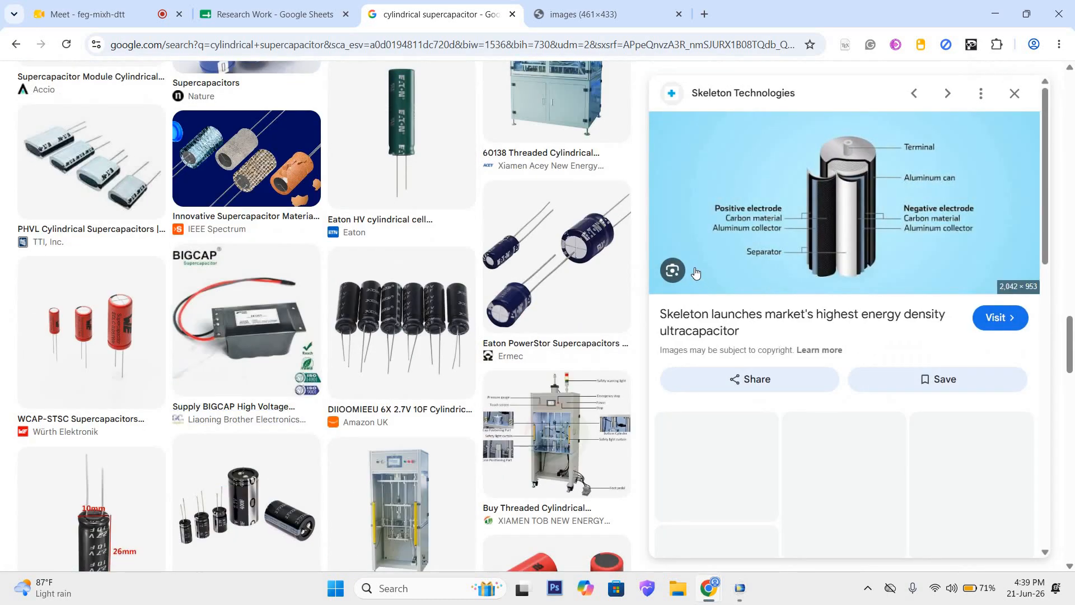
{"action": "scroll", "coordinate": [856, 364], "scroll_direction": "up", "scroll_amount": 8}
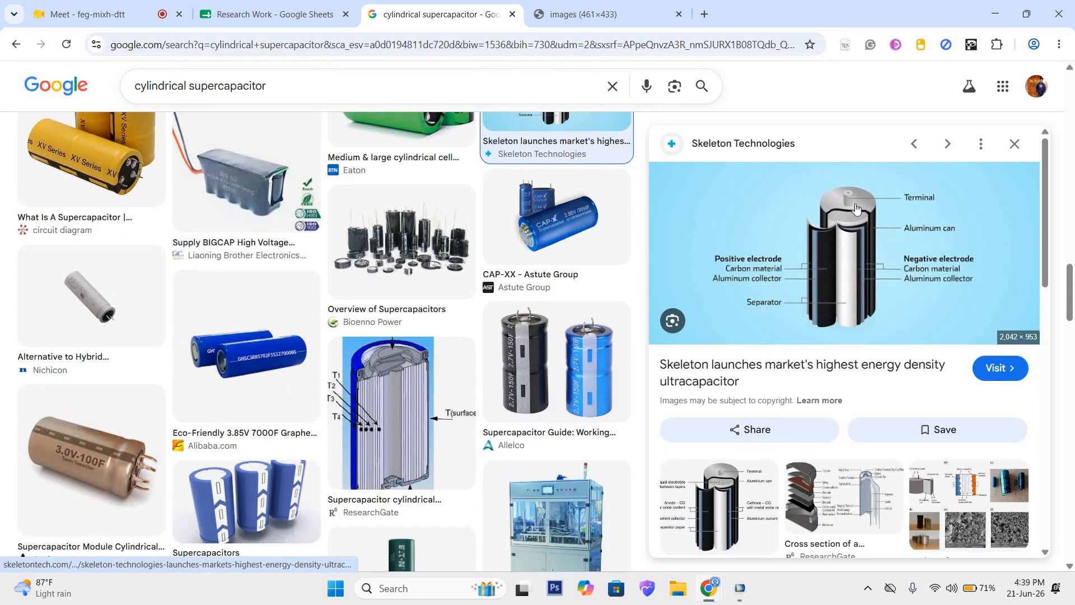
{"action": "left_click", "coordinate": [721, 504]}
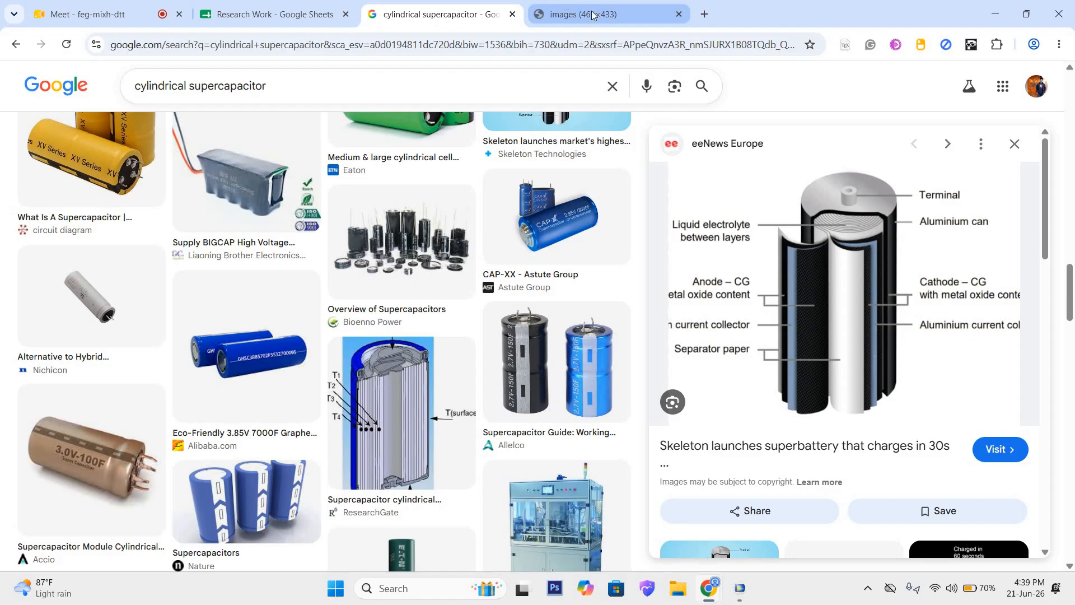
Step: Return to COMSOL Multiphysics and add a rectangle labelled Collector to Geometry 1
{"action": "left_click", "coordinate": [993, 7]}
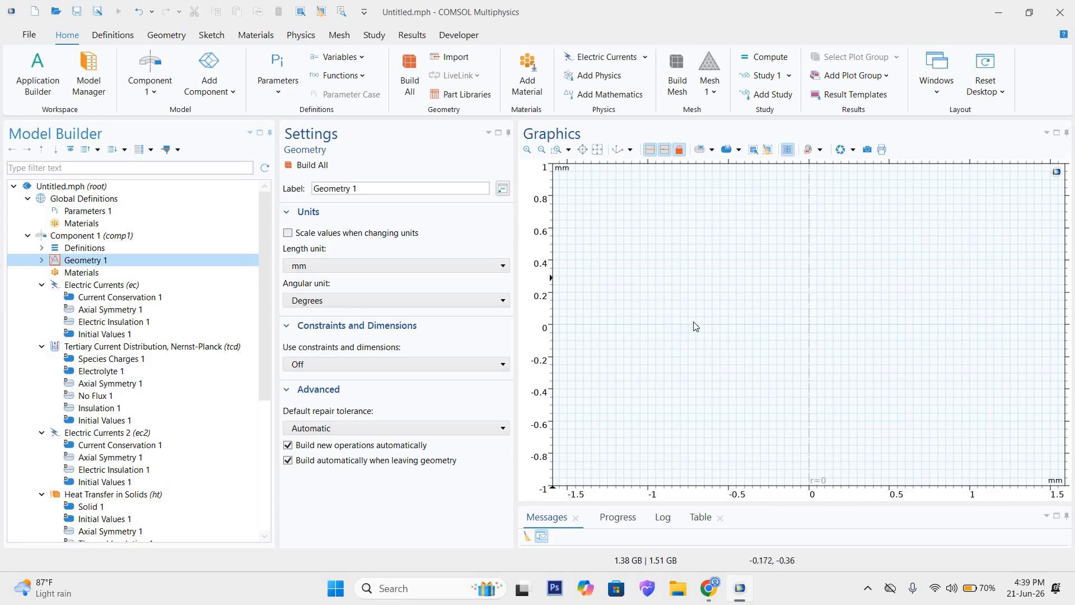
{"action": "right_click", "coordinate": [156, 263]}
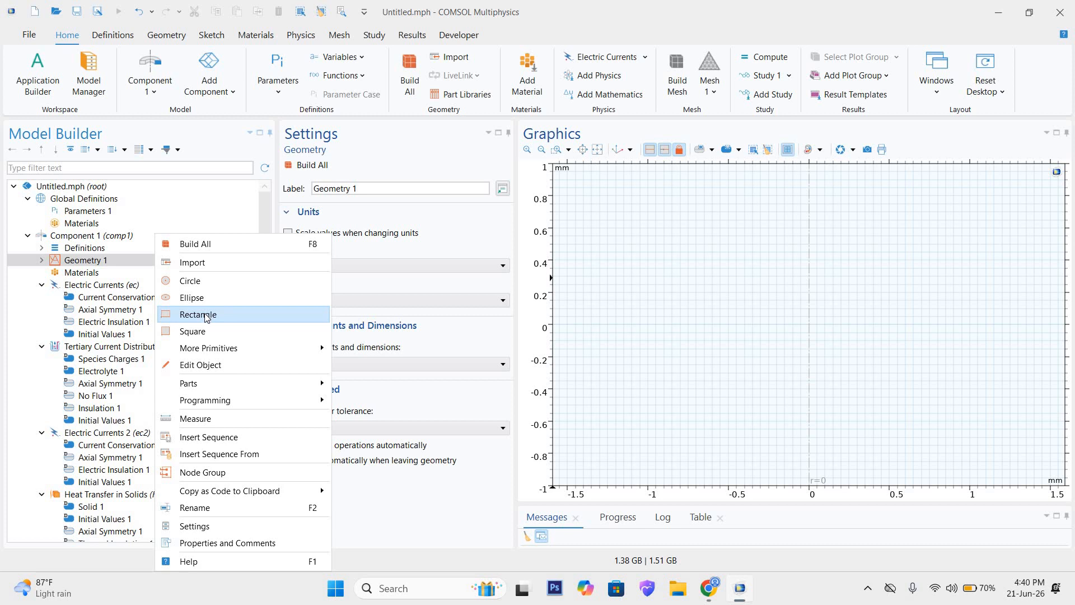
{"action": "key", "text": "Escape"}
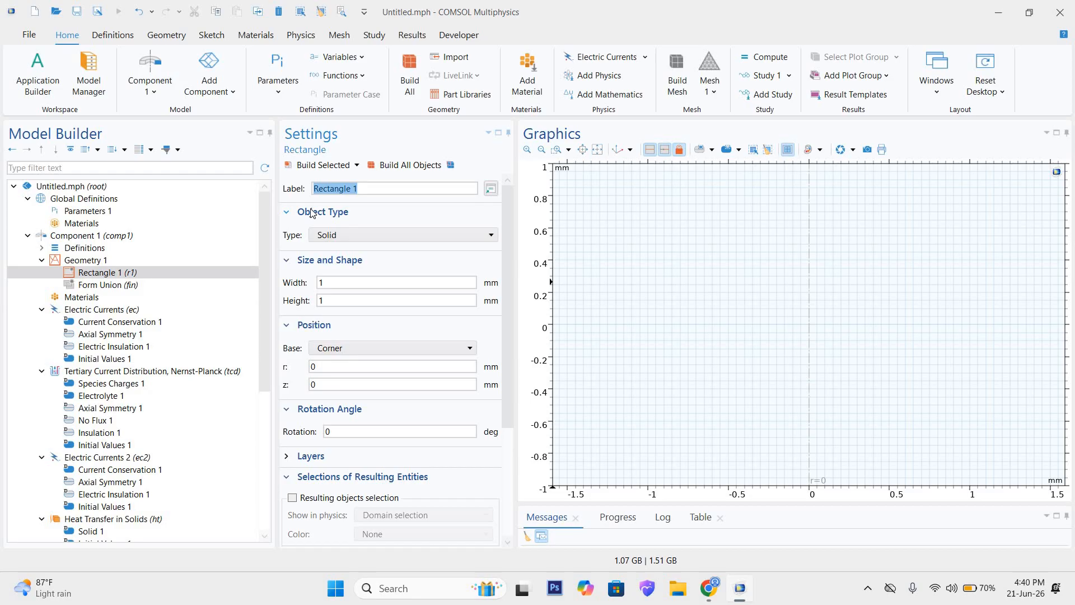
{"action": "type", "text": "Collector"}
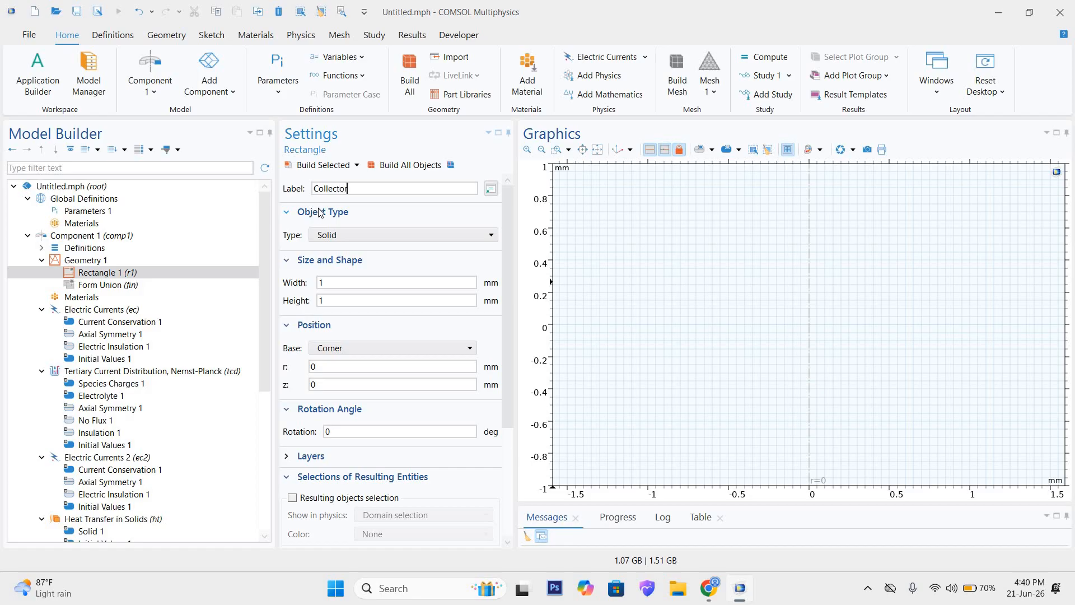
Step: Keep the Collector rectangle solid, set its width to 2 mm and height to 10 mm, and build all objects
{"action": "left_click", "coordinate": [344, 239]}
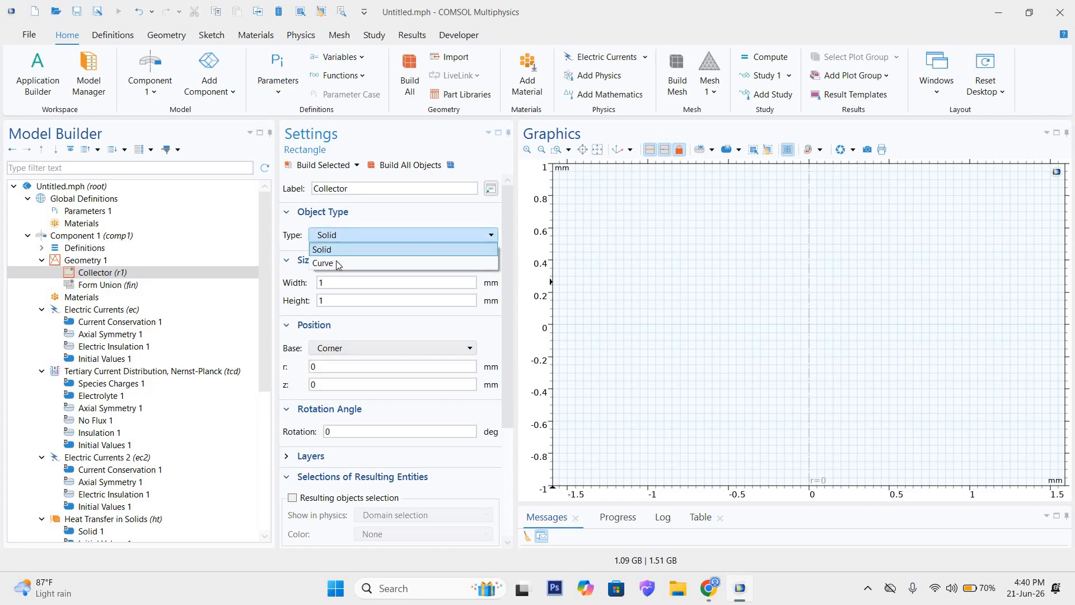
{"action": "left_click", "coordinate": [339, 285]}
{"action": "double_click", "coordinate": [337, 283]}
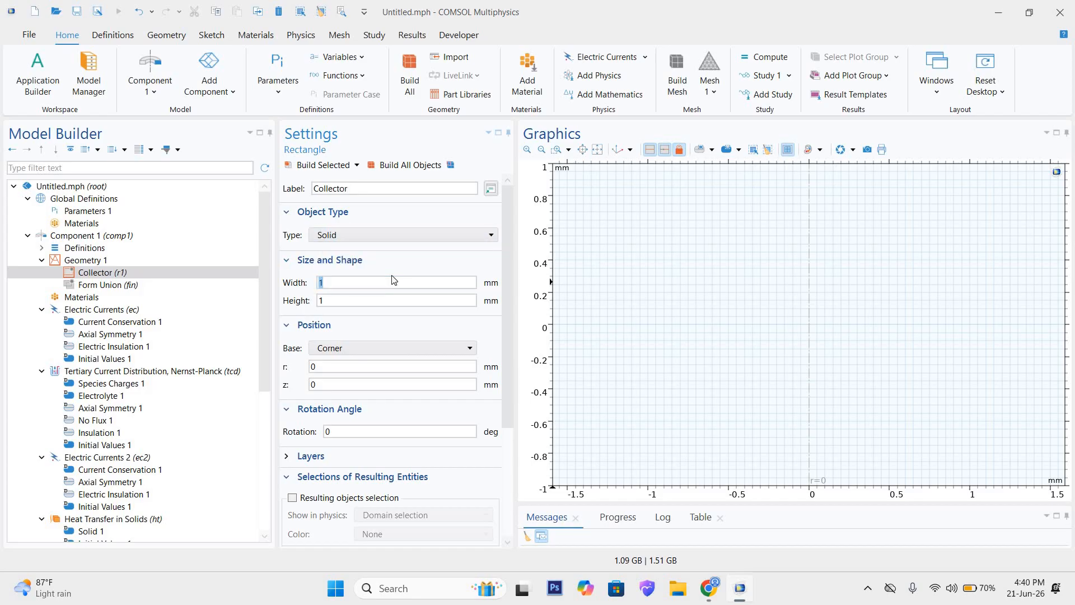
{"action": "type", "text": "2"}
{"action": "left_click", "coordinate": [343, 301]}
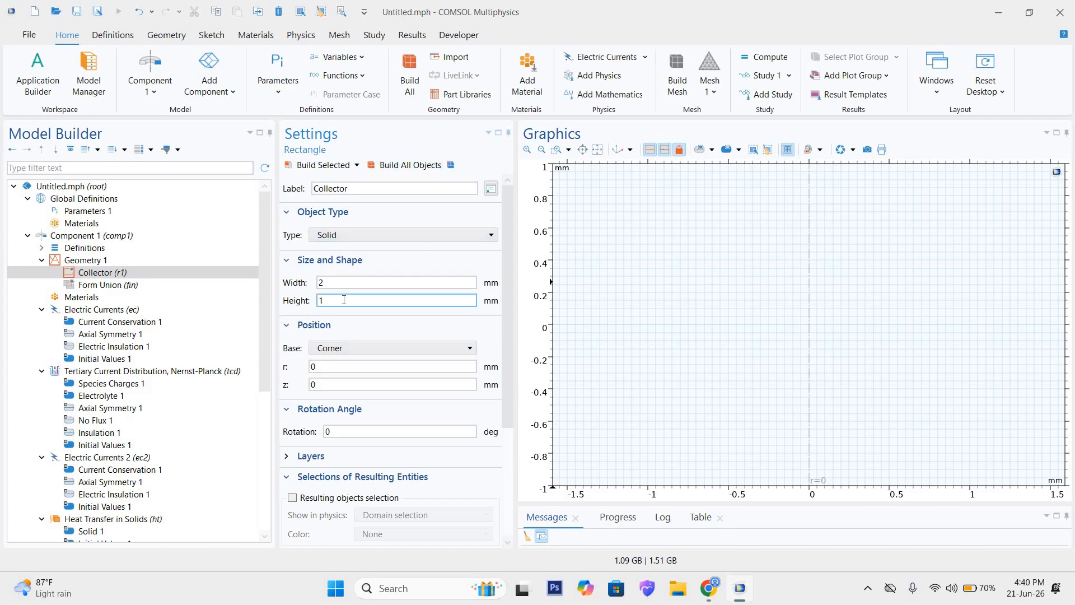
{"action": "double_click", "coordinate": [336, 303]}
{"action": "type", "text": "10"}
{"action": "left_click", "coordinate": [392, 166]}
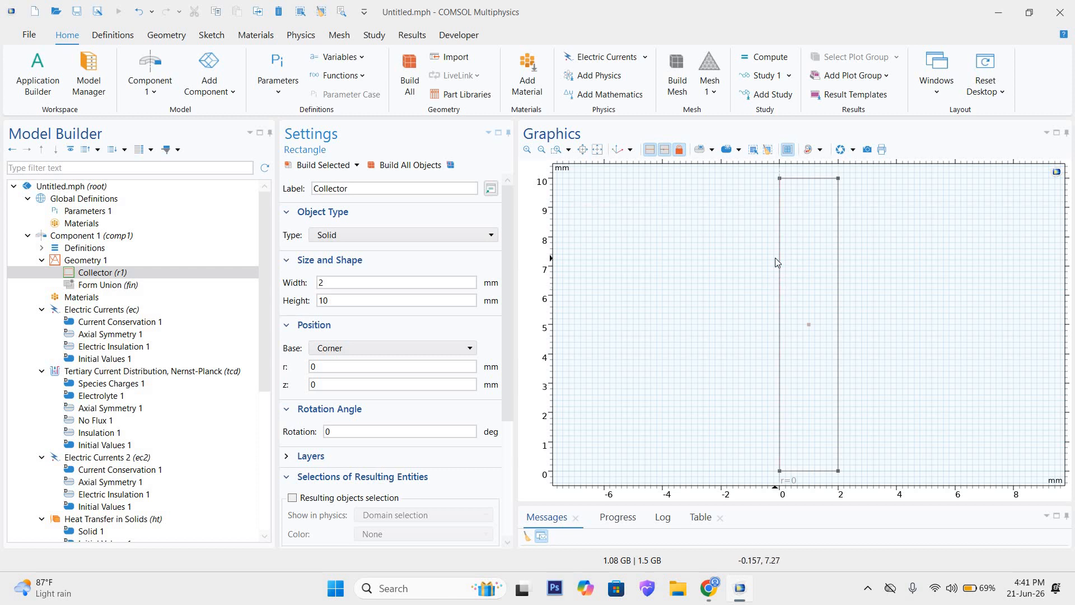
Step: Set the Collector rectangle's width to 1 mm, rebuild the geometry, and relabel it Collector 1
{"action": "left_click_drag", "start_coordinate": [324, 282], "coordinate": [311, 281]}
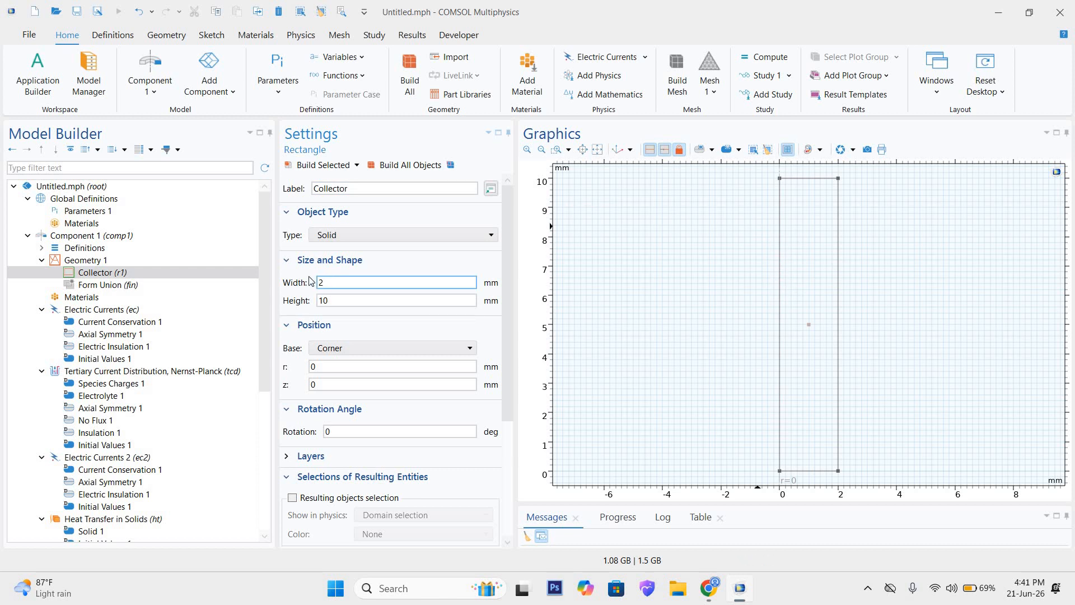
{"action": "type", "text": "1"}
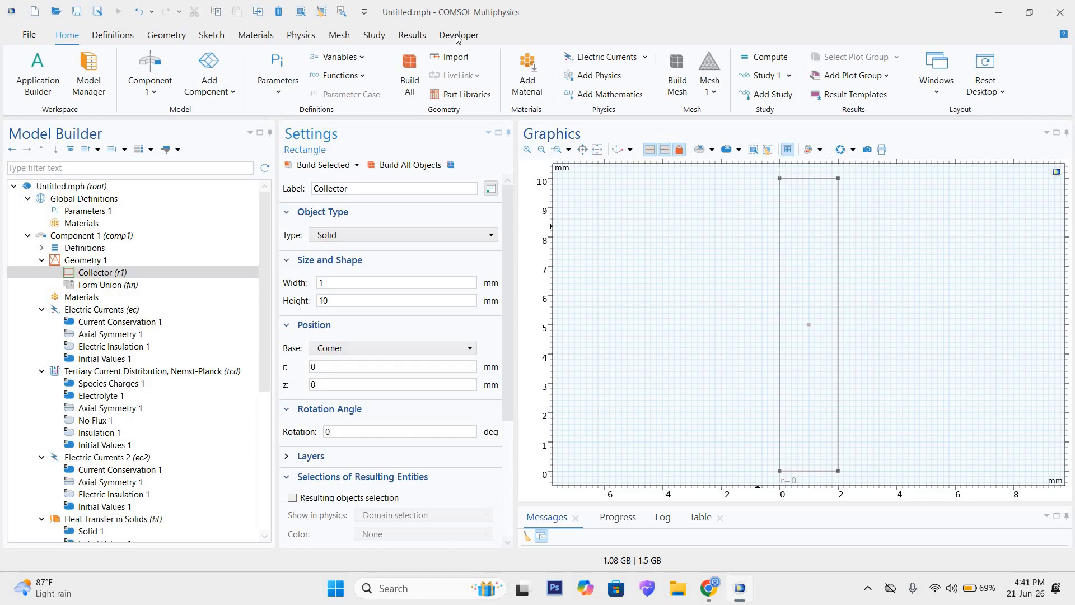
{"action": "left_click", "coordinate": [405, 165]}
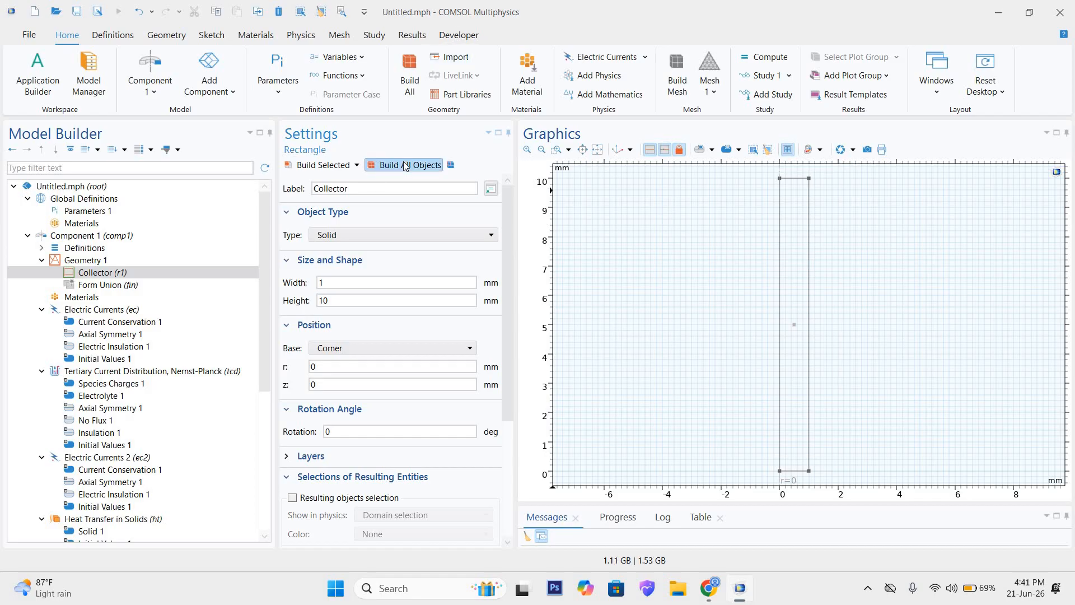
{"action": "left_click", "coordinate": [398, 302]}
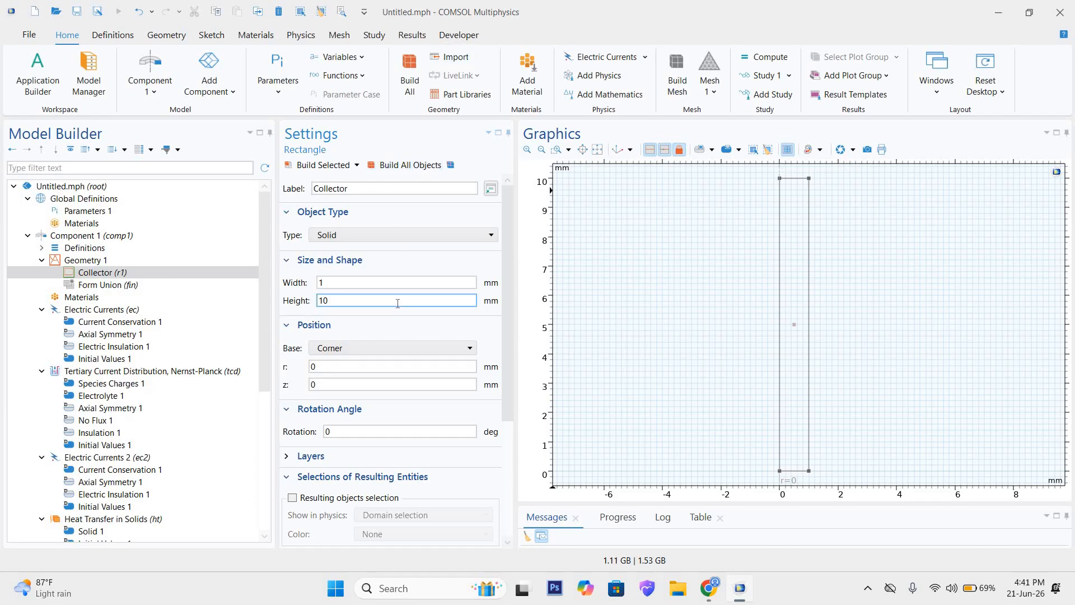
{"action": "left_click", "coordinate": [395, 190]}
{"action": "type", "text": "1"}
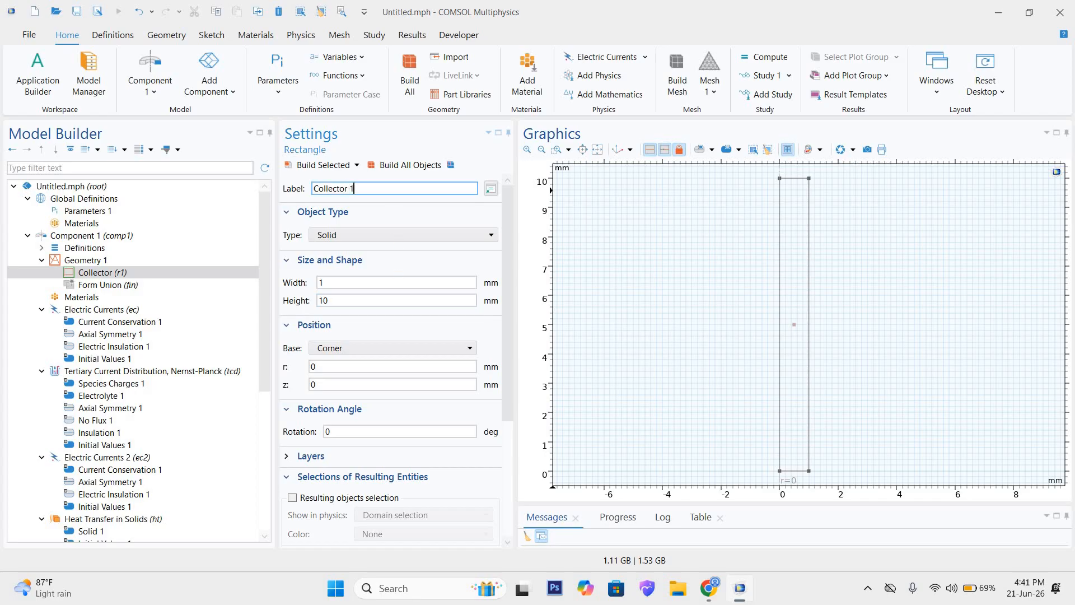
{"action": "left_click", "coordinate": [406, 171]}
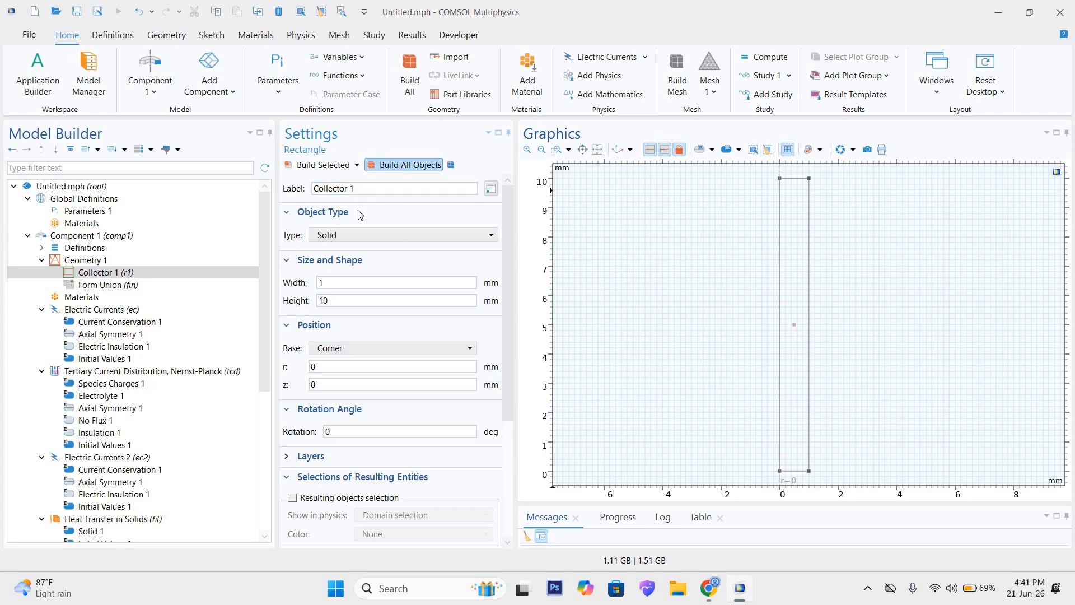
Step: Add a second rectangle to Geometry 1 with a width of 5 mm and a height of 10 mm
{"action": "left_click", "coordinate": [91, 262]}
{"action": "right_click", "coordinate": [90, 264]}
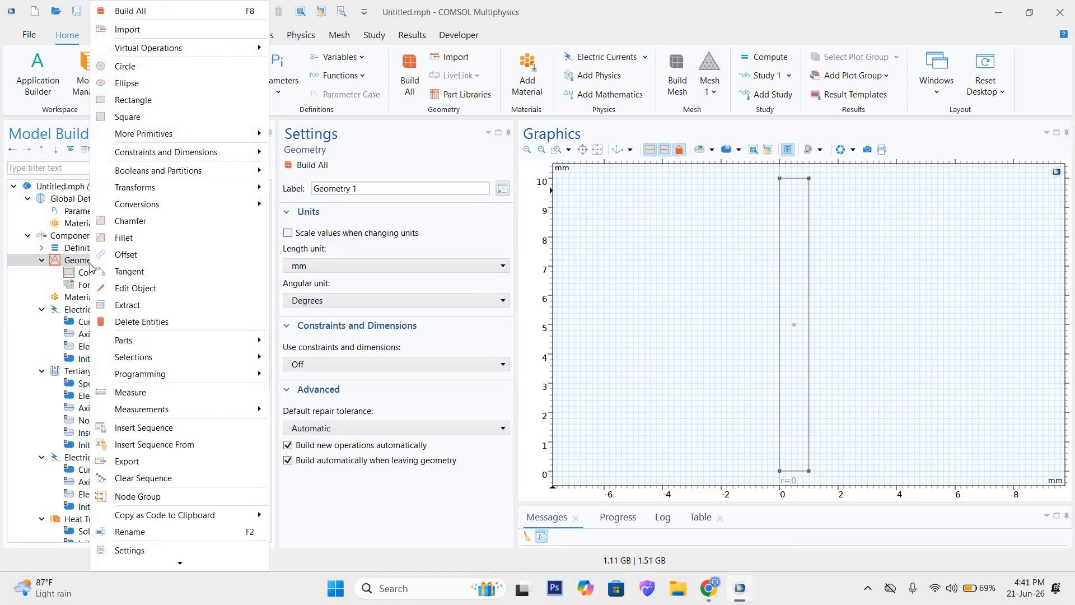
{"action": "left_click", "coordinate": [137, 106]}
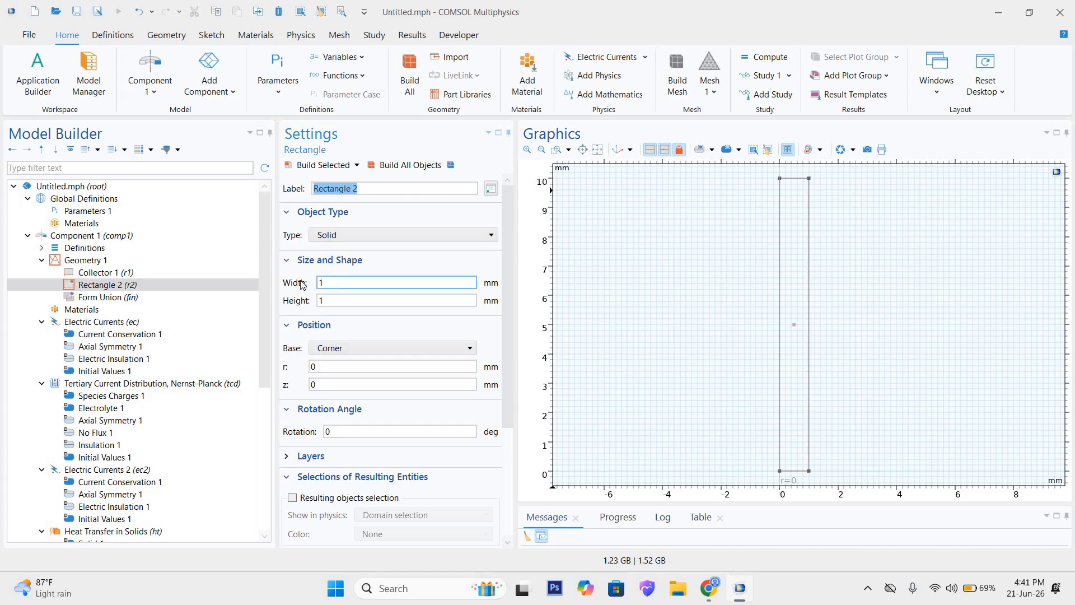
{"action": "double_click", "coordinate": [336, 282]}
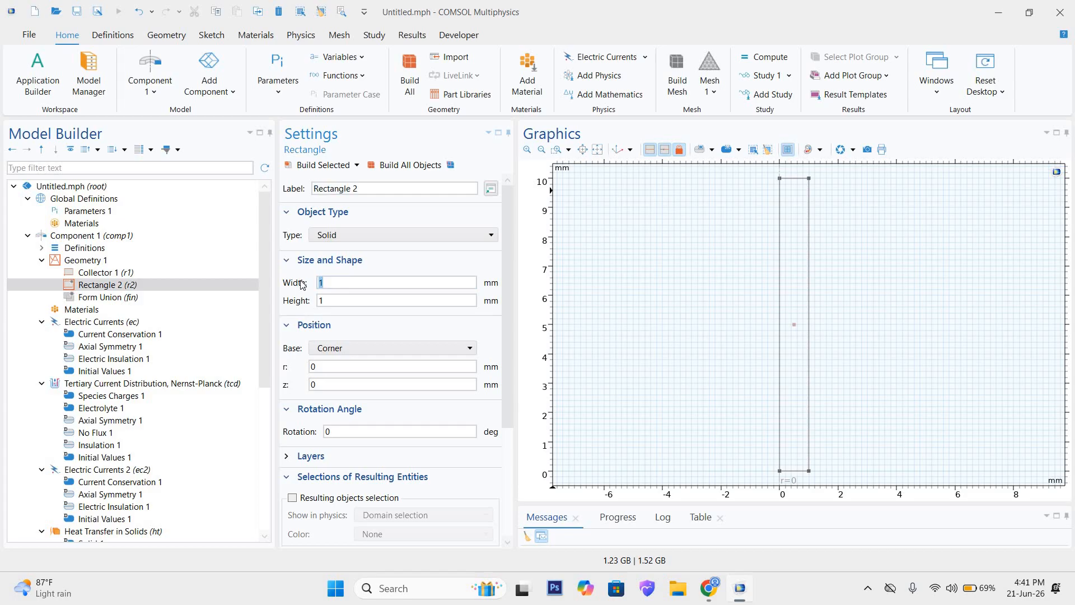
{"action": "left_click", "coordinate": [330, 298]}
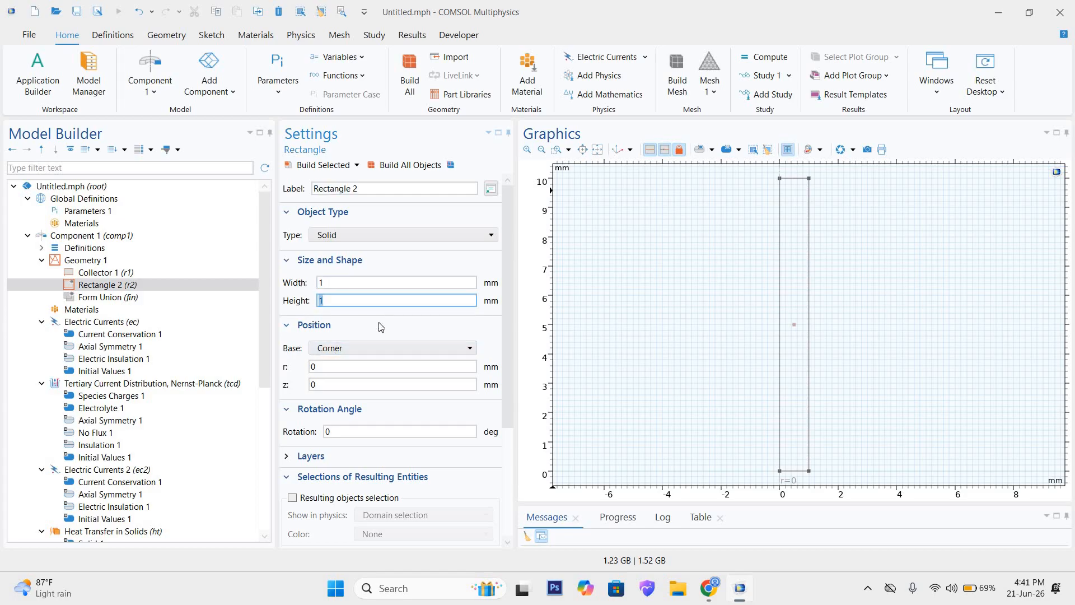
{"action": "type", "text": "0"}
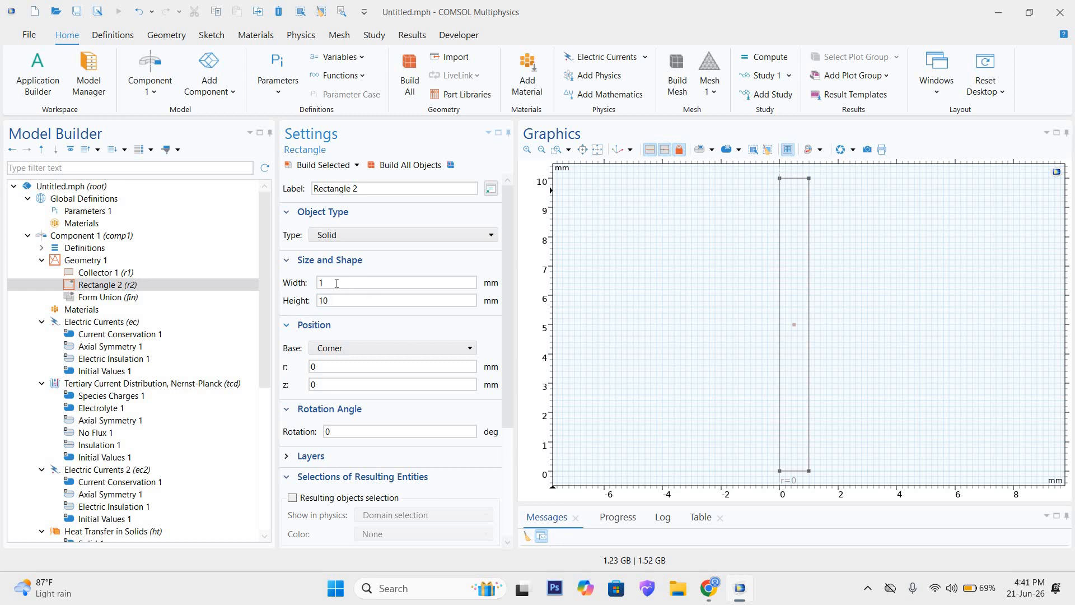
{"action": "double_click", "coordinate": [348, 281]}
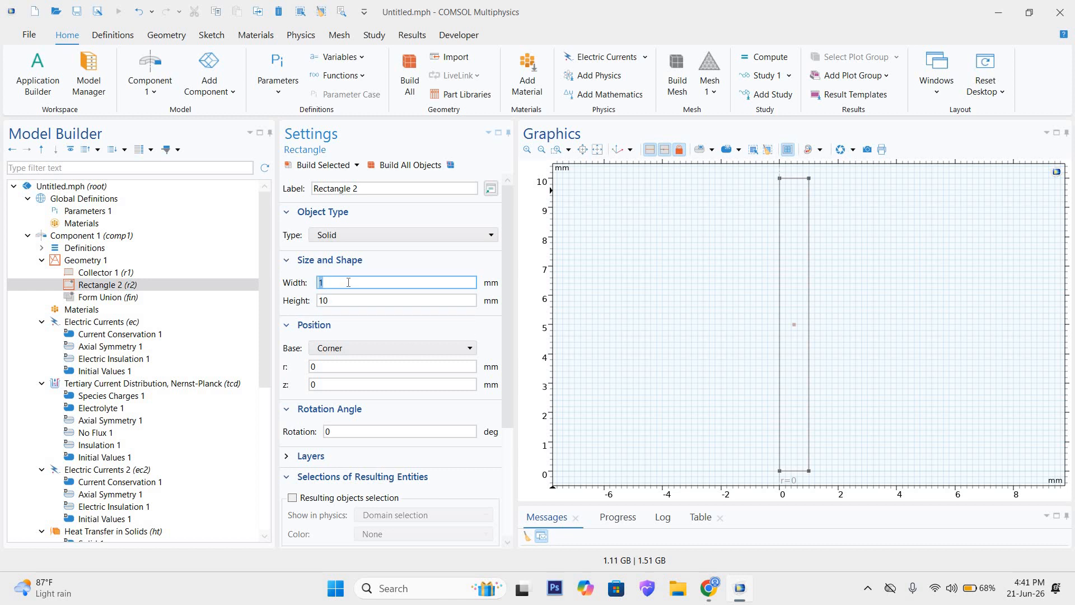
{"action": "type", "text": "5"}
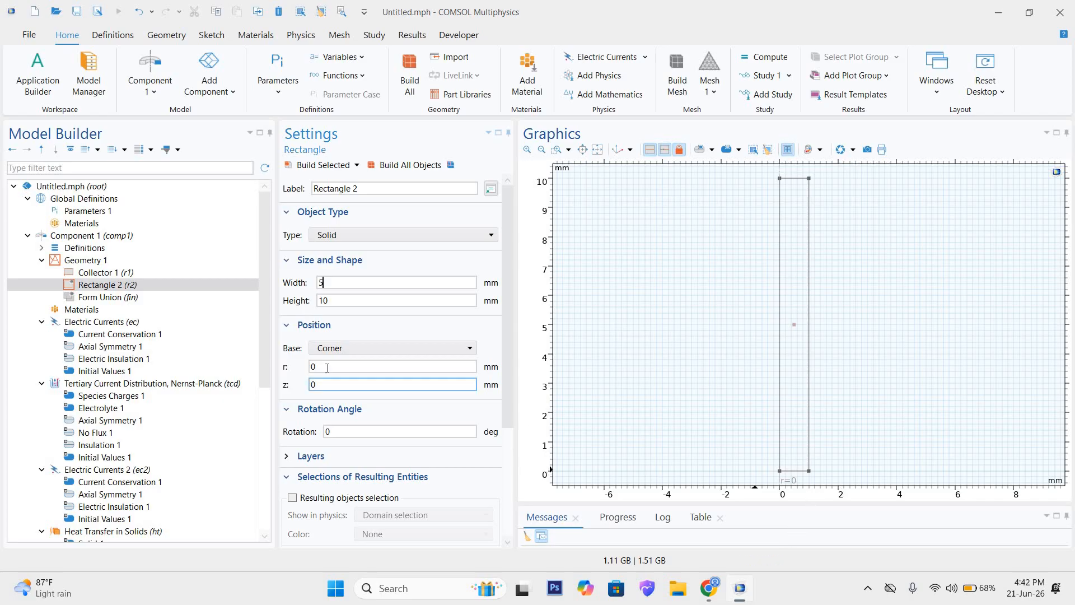
{"action": "left_click_drag", "start_coordinate": [326, 367], "coordinate": [292, 369]}
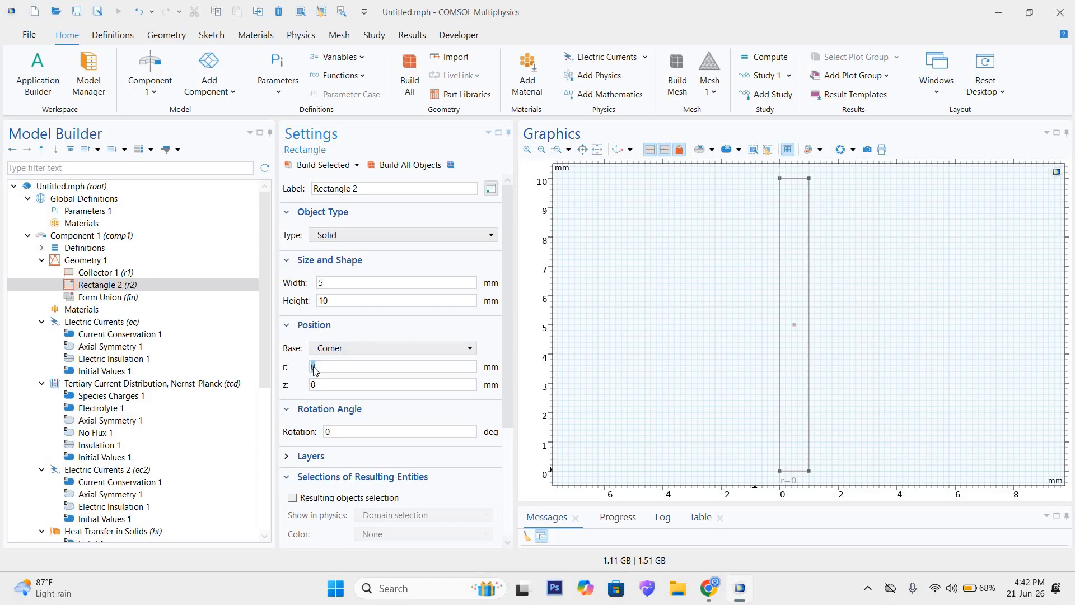
{"action": "left_click", "coordinate": [323, 367]}
{"action": "left_click_drag", "start_coordinate": [322, 383], "coordinate": [306, 387]}
{"action": "left_click", "coordinate": [339, 387]}
{"action": "left_click_drag", "start_coordinate": [320, 366], "coordinate": [307, 370]}
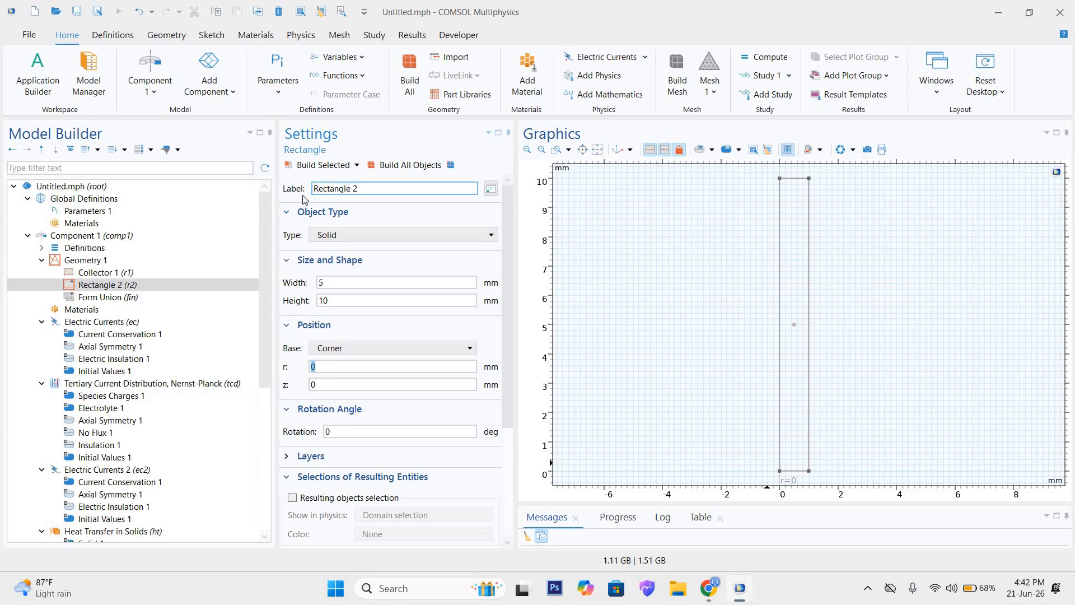
Step: Label the second rectangle Anode, set its r position to 1 mm, and build all objects
{"action": "left_click_drag", "start_coordinate": [313, 191], "coordinate": [381, 209]}
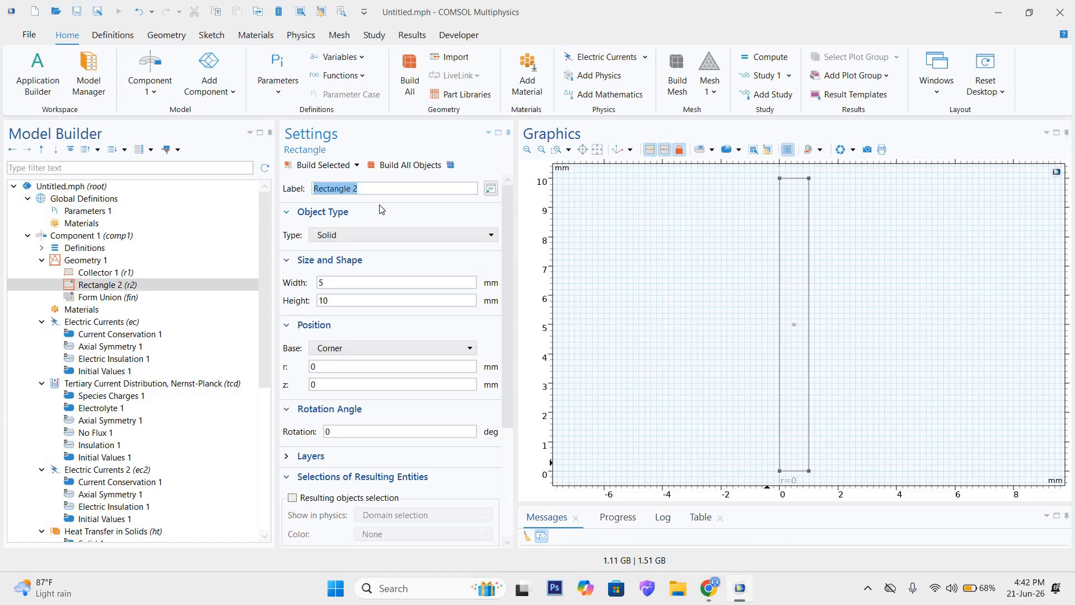
{"action": "type", "text": "Anode"}
{"action": "left_click", "coordinate": [371, 301]}
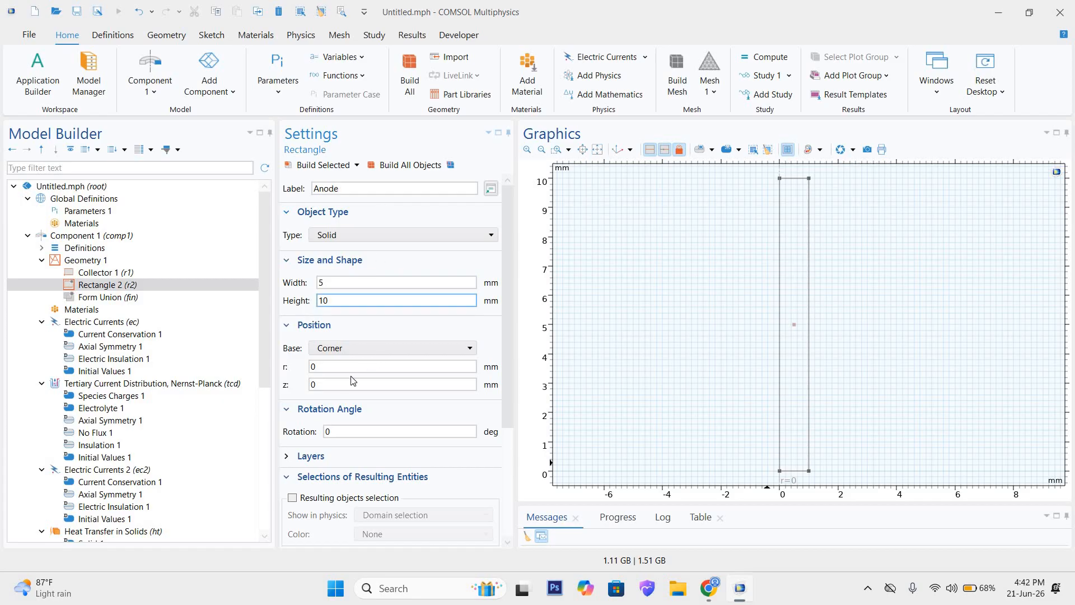
{"action": "double_click", "coordinate": [394, 365]}
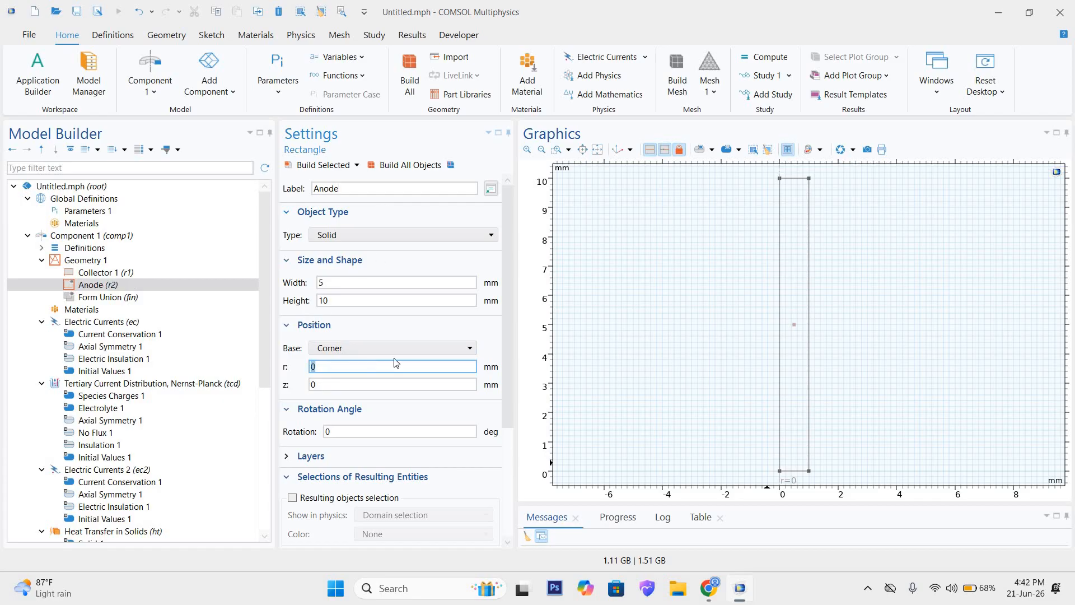
{"action": "type", "text": "1"}
{"action": "left_click", "coordinate": [406, 165]}
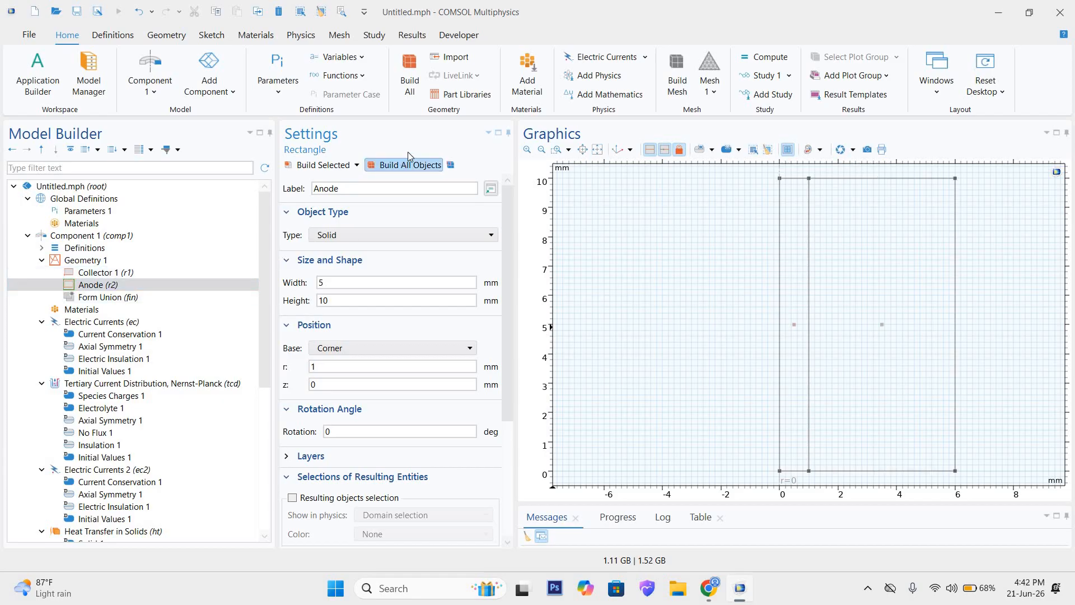
Step: Review the width setting of the Collector 1 rectangle
{"action": "left_click", "coordinate": [116, 274]}
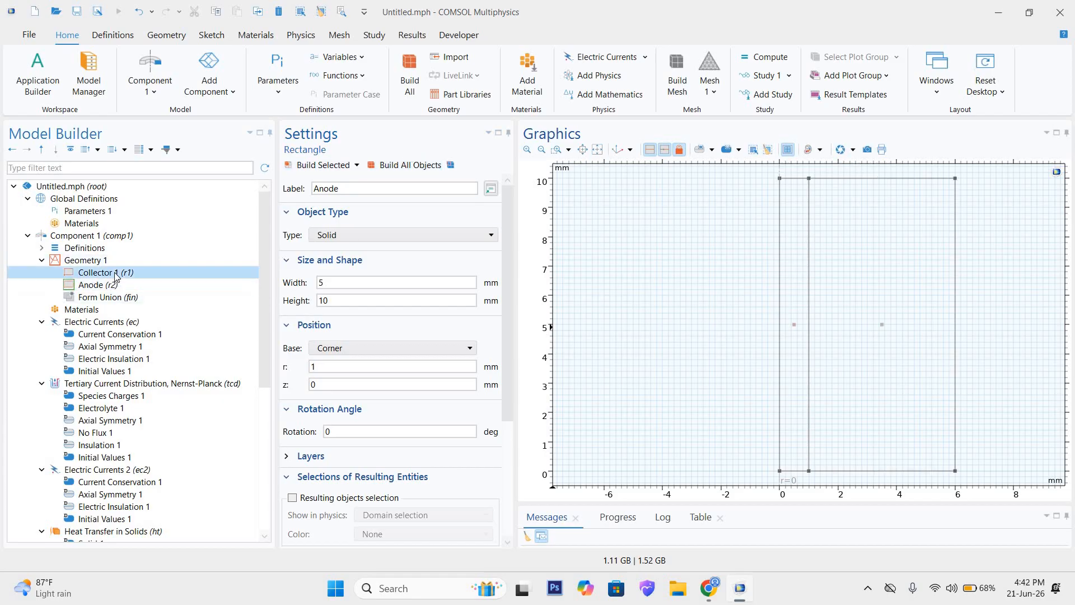
{"action": "double_click", "coordinate": [342, 283]}
{"action": "left_click", "coordinate": [342, 285]}
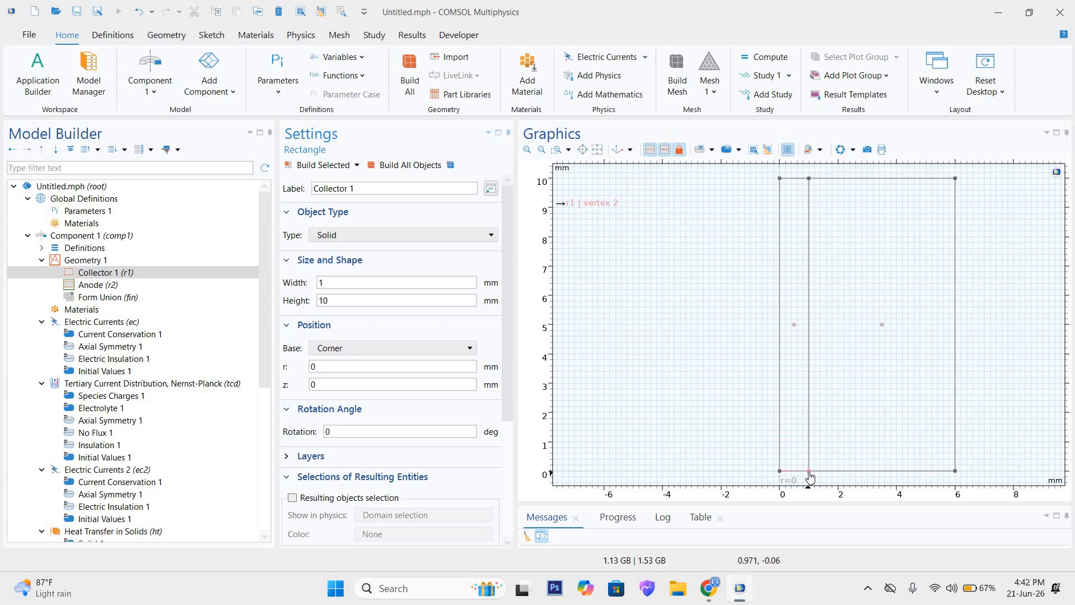
Step: Try a z position of 2 mm for the Anode rectangle, then restore it to 0 mm and rebuild
{"action": "left_click", "coordinate": [85, 285]}
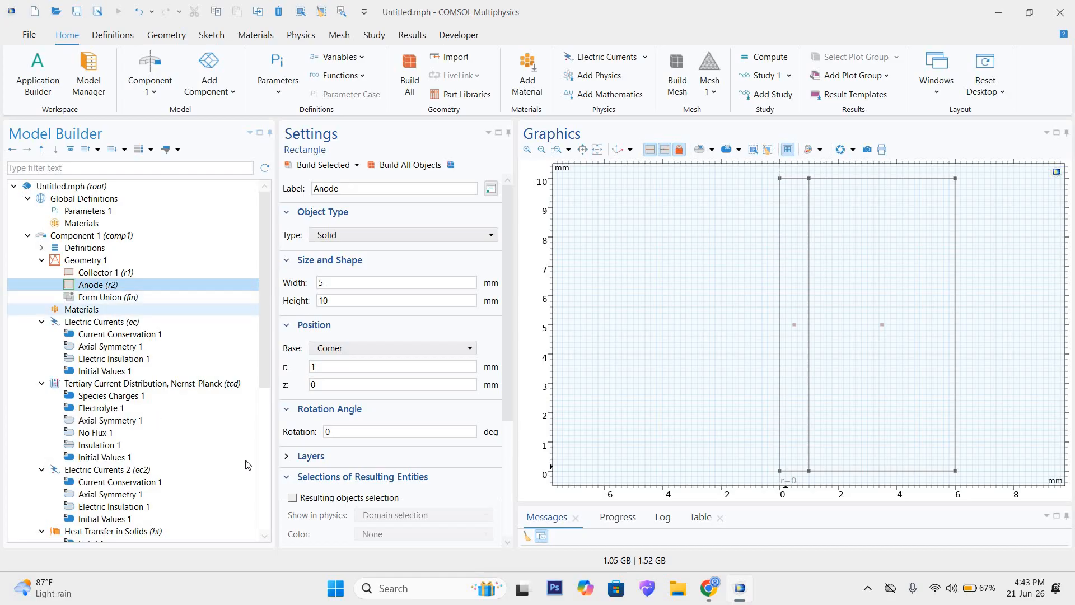
{"action": "left_click_drag", "start_coordinate": [336, 365], "coordinate": [298, 391]}
{"action": "left_click", "coordinate": [290, 368]}
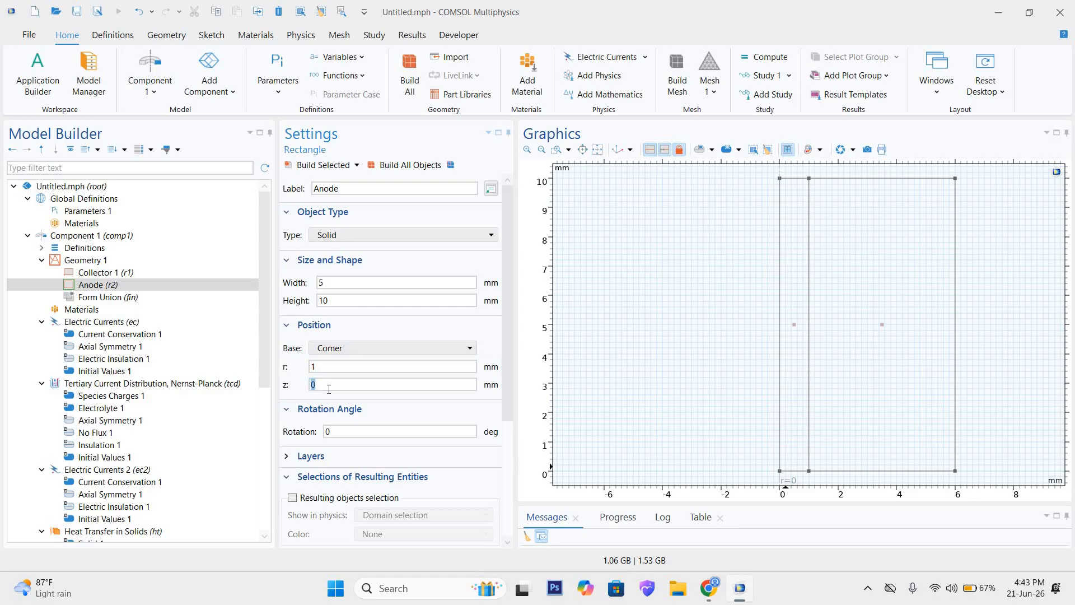
{"action": "type", "text": "2"}
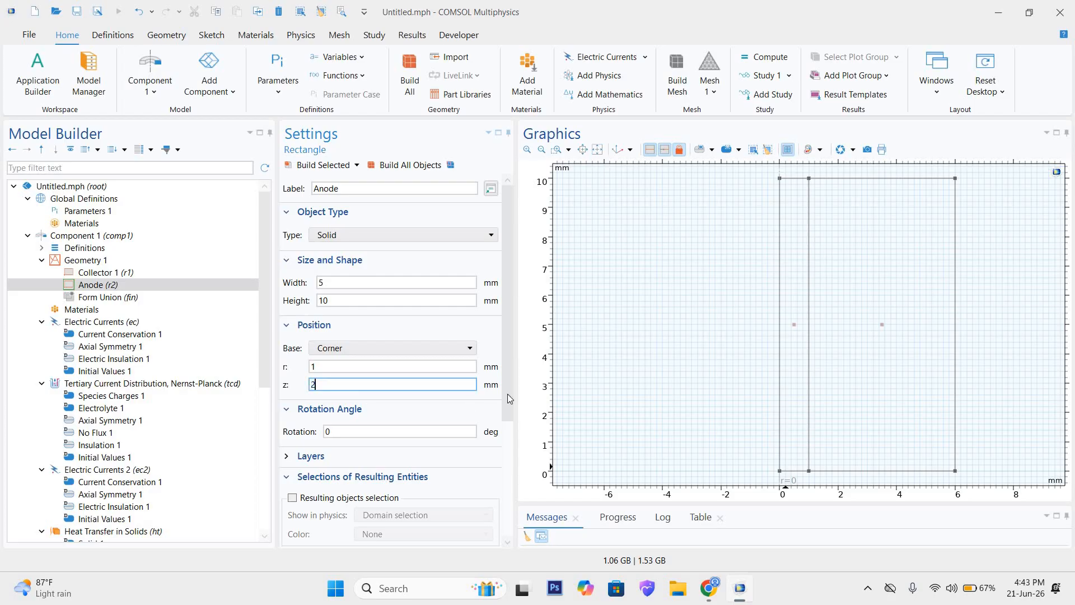
{"action": "left_click", "coordinate": [421, 164]}
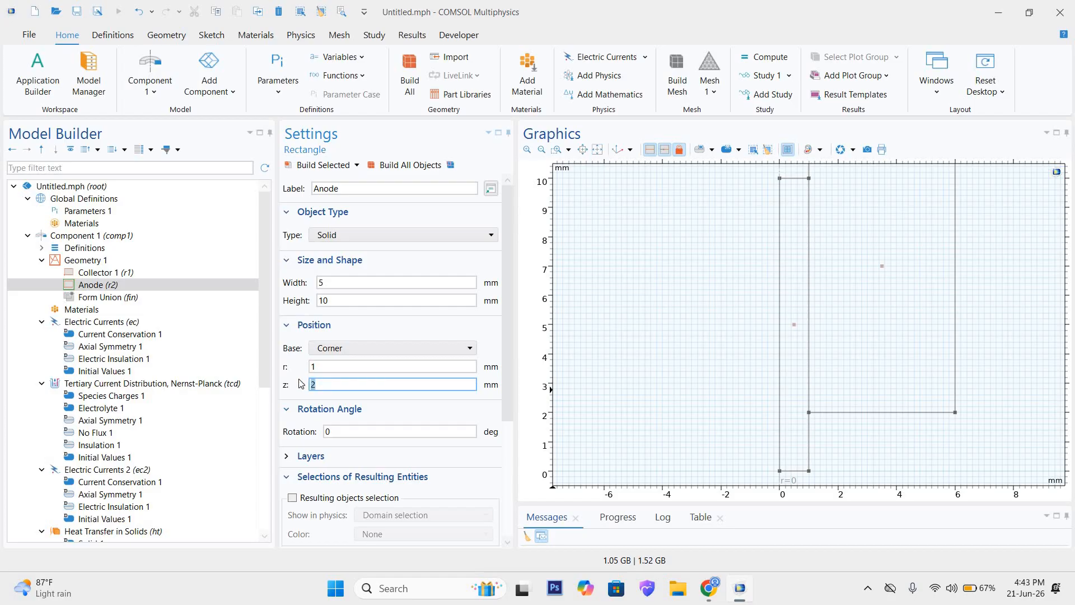
{"action": "type", "text": "0"}
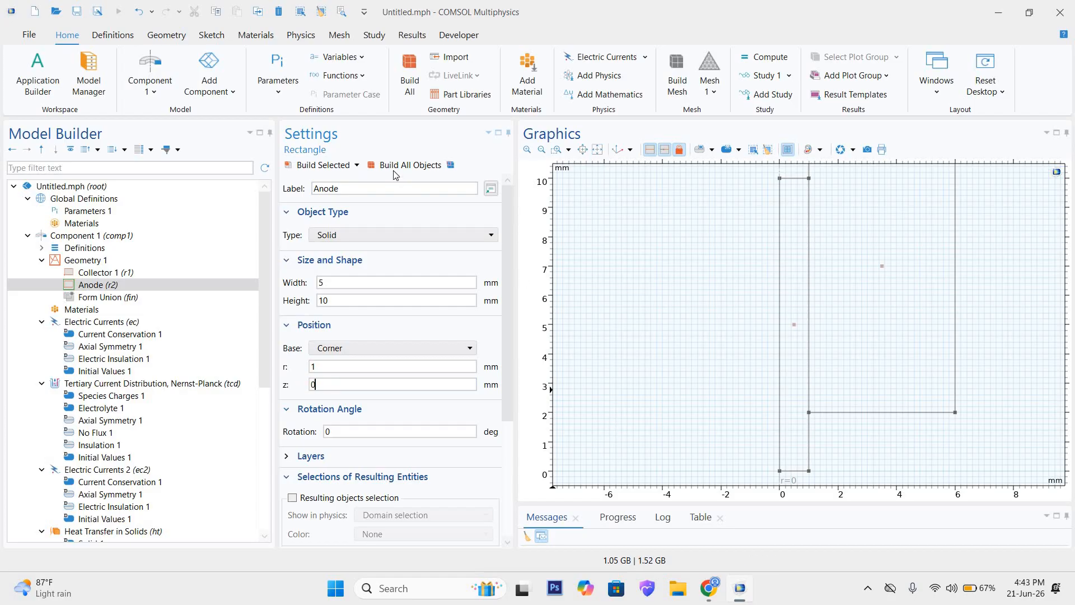
{"action": "left_click", "coordinate": [399, 165]}
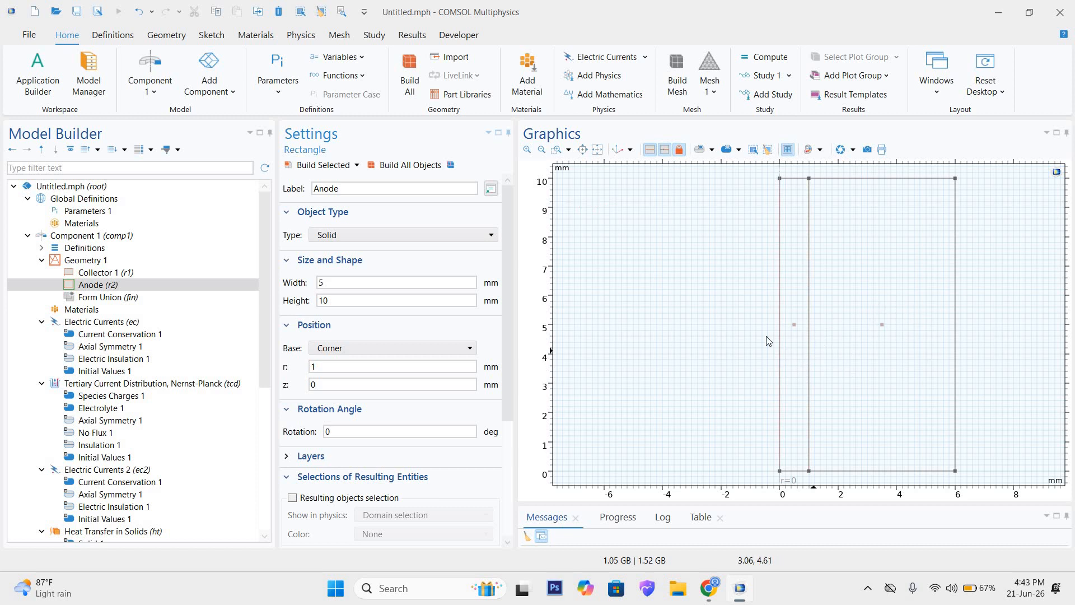
Step: Set the Anode rectangle's width to 3 mm and rebuild all objects
{"action": "left_click_drag", "start_coordinate": [326, 283], "coordinate": [309, 282]}
{"action": "type", "text": "3"}
{"action": "left_click", "coordinate": [403, 164]}
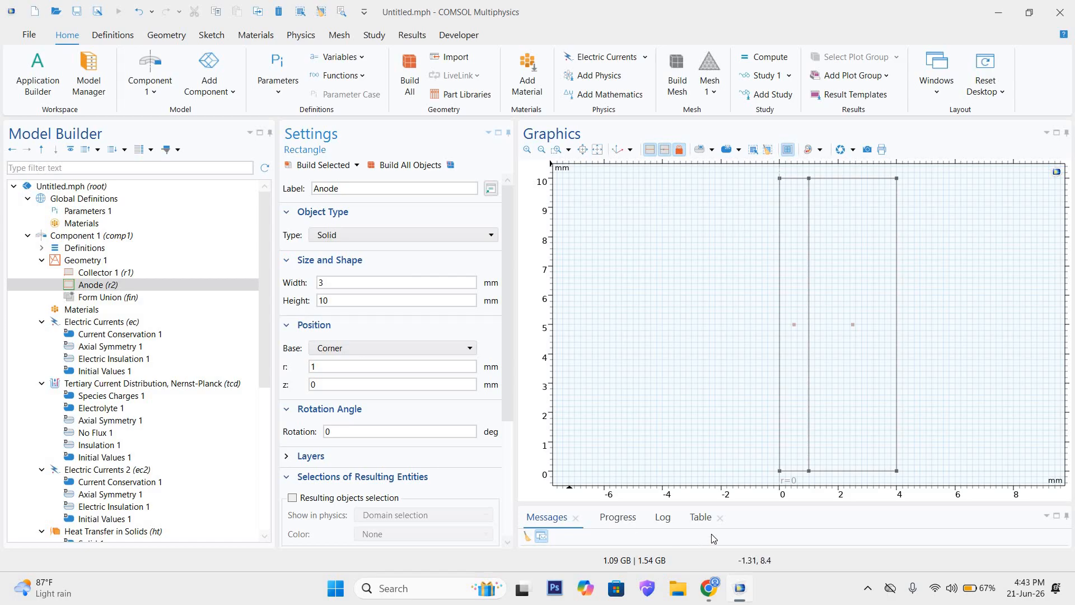
Step: Switch to the browser, consult the supercapacitor layer diagram for the layer order, and return to COMSOL
{"action": "left_click", "coordinate": [709, 587]}
{"action": "left_click", "coordinate": [663, 516]}
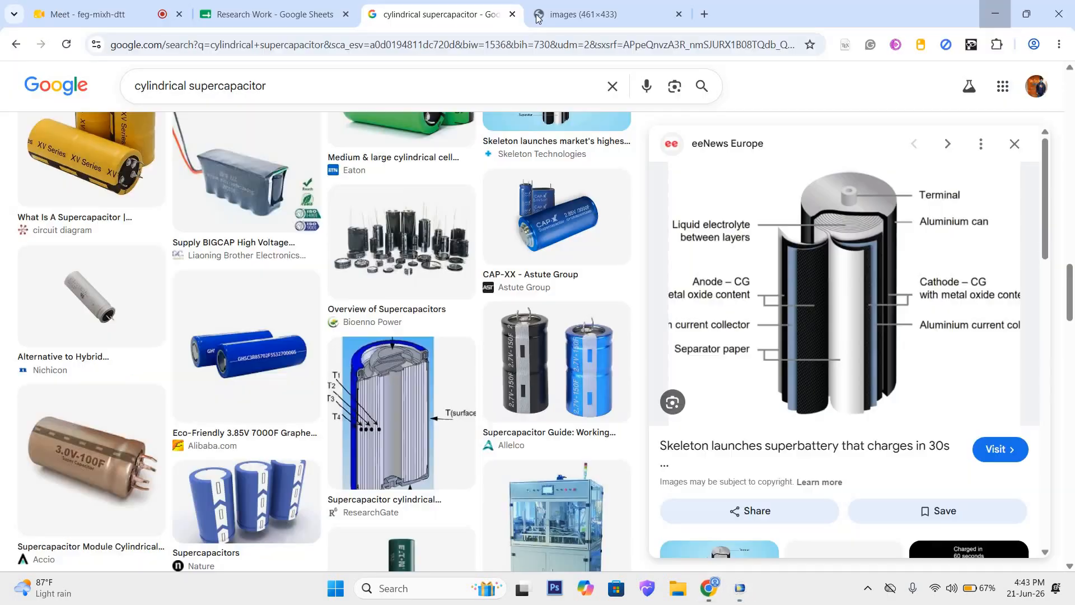
{"action": "left_click", "coordinate": [537, 5]}
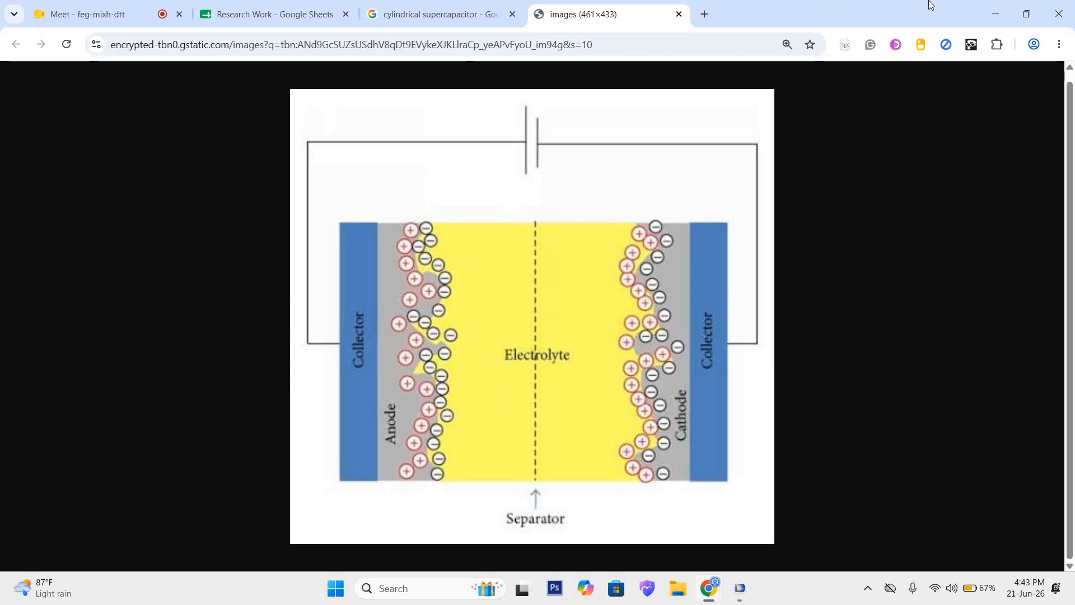
{"action": "key", "text": "alt+Tab"}
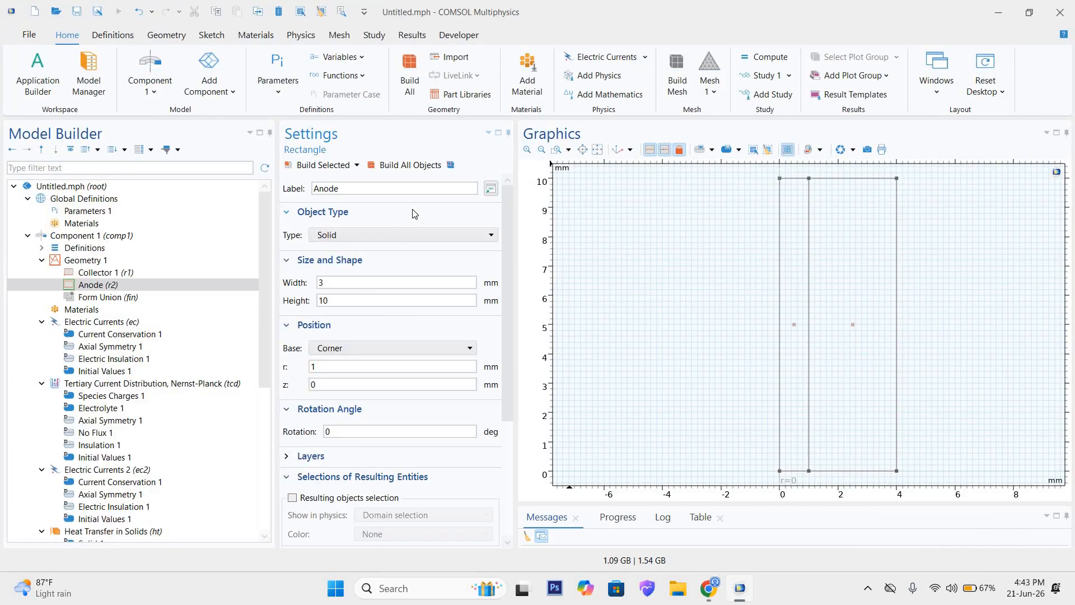
Step: Add a third rectangle to Geometry 1 and label it Electrolyte
{"action": "left_click", "coordinate": [106, 273]}
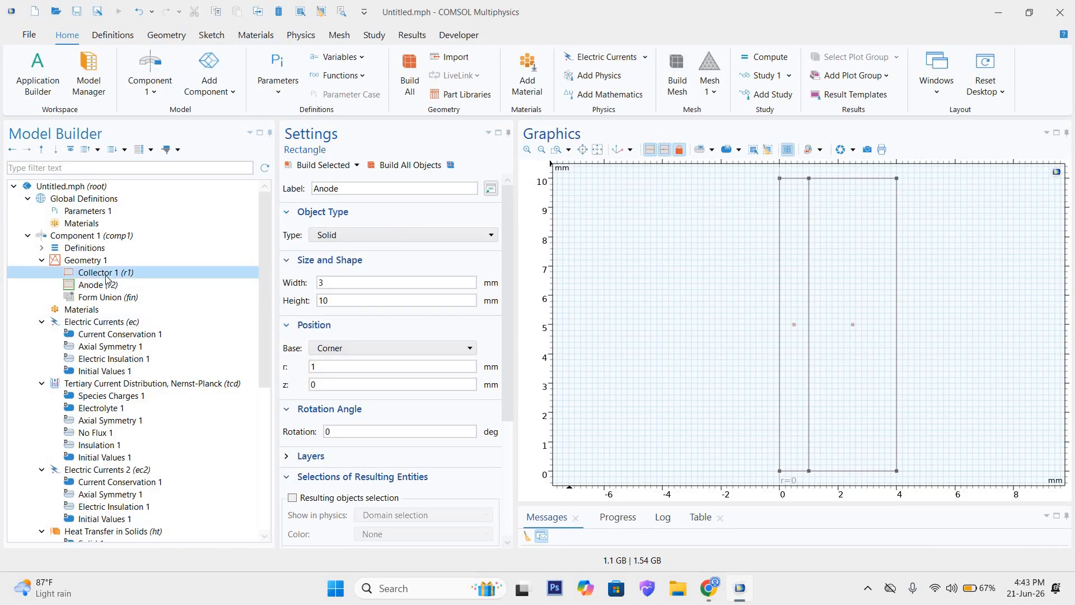
{"action": "right_click", "coordinate": [106, 273]}
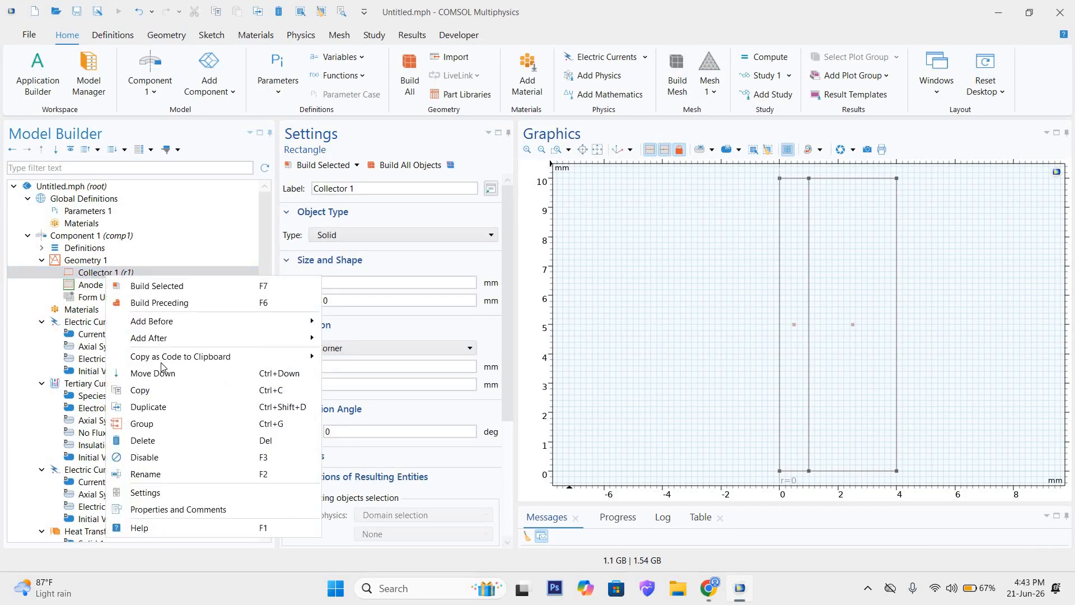
{"action": "left_click", "coordinate": [105, 261]}
{"action": "right_click", "coordinate": [104, 261]}
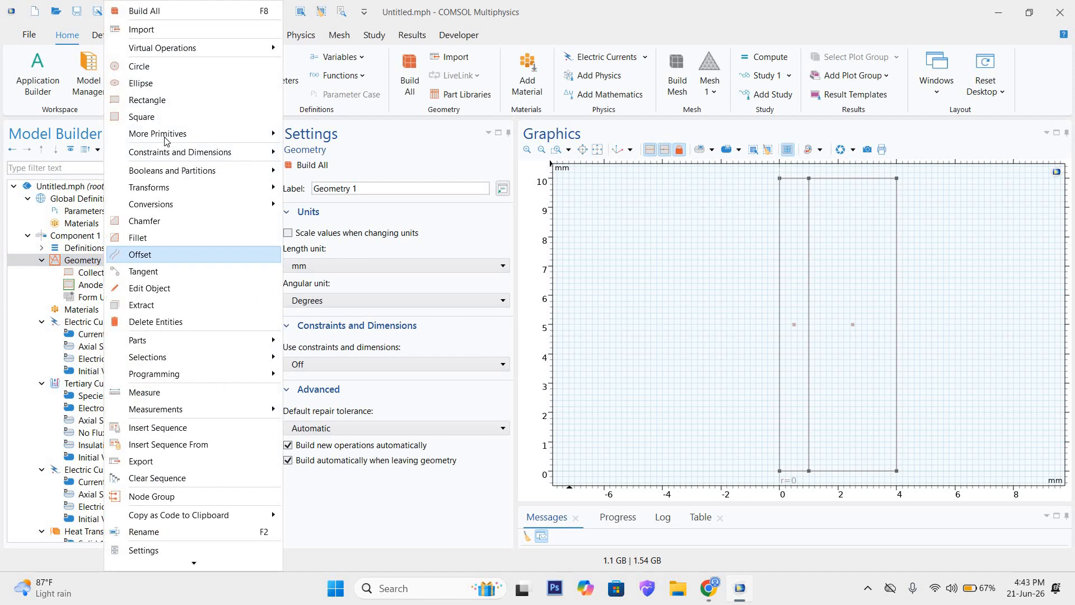
{"action": "left_click", "coordinate": [140, 100]}
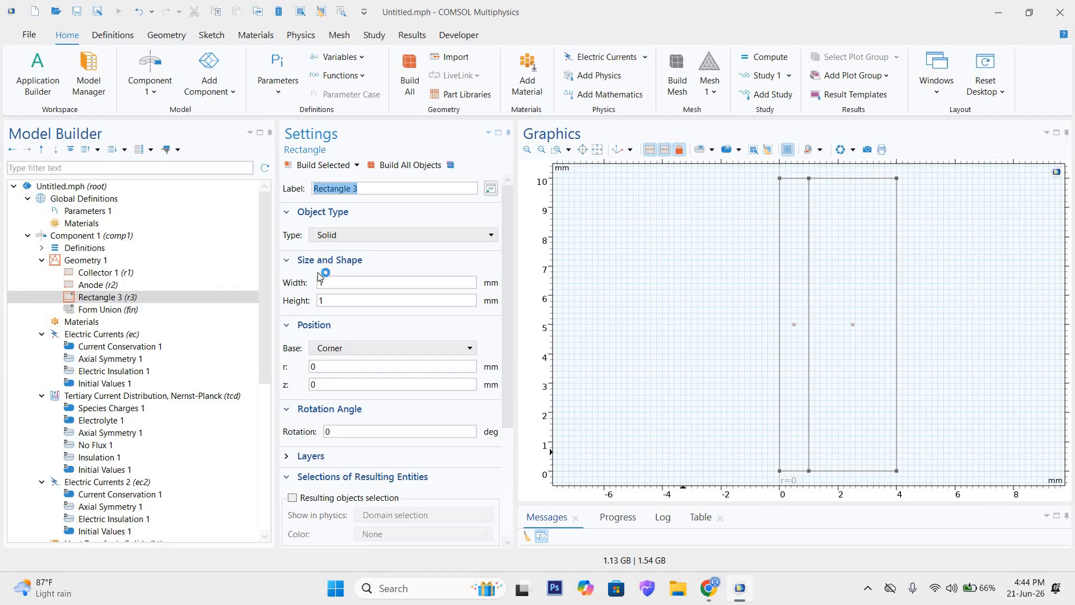
{"action": "type", "text": "Electrolyte"}
Step: Set the Electrolyte rectangle's height to 10 mm, width to 5 mm and r position to 4 mm, and build all objects
{"action": "left_click", "coordinate": [345, 300]}
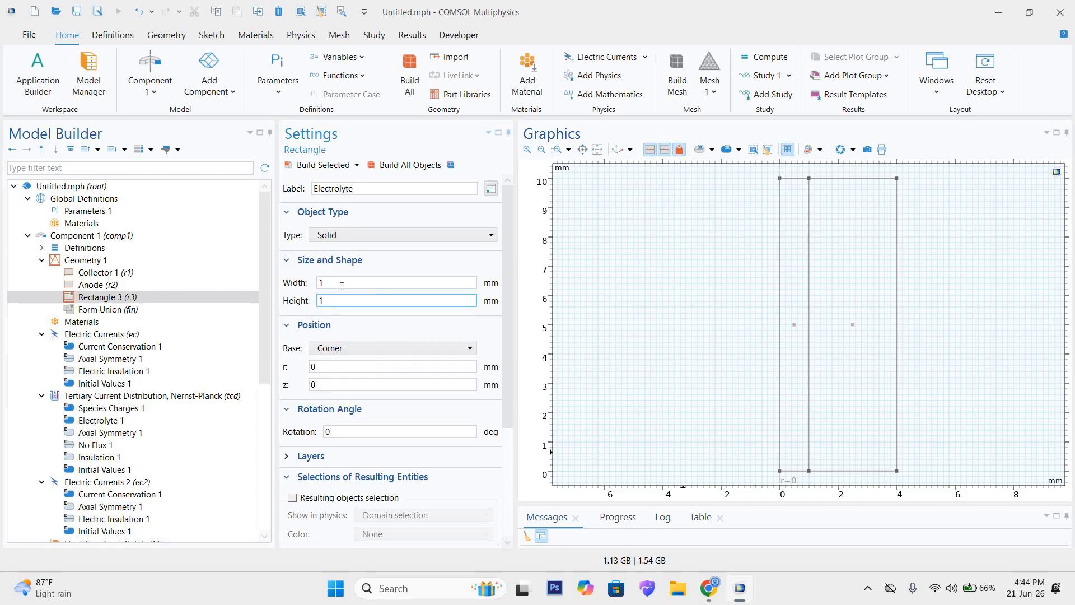
{"action": "left_click", "coordinate": [339, 299]}
{"action": "left_click", "coordinate": [351, 280]}
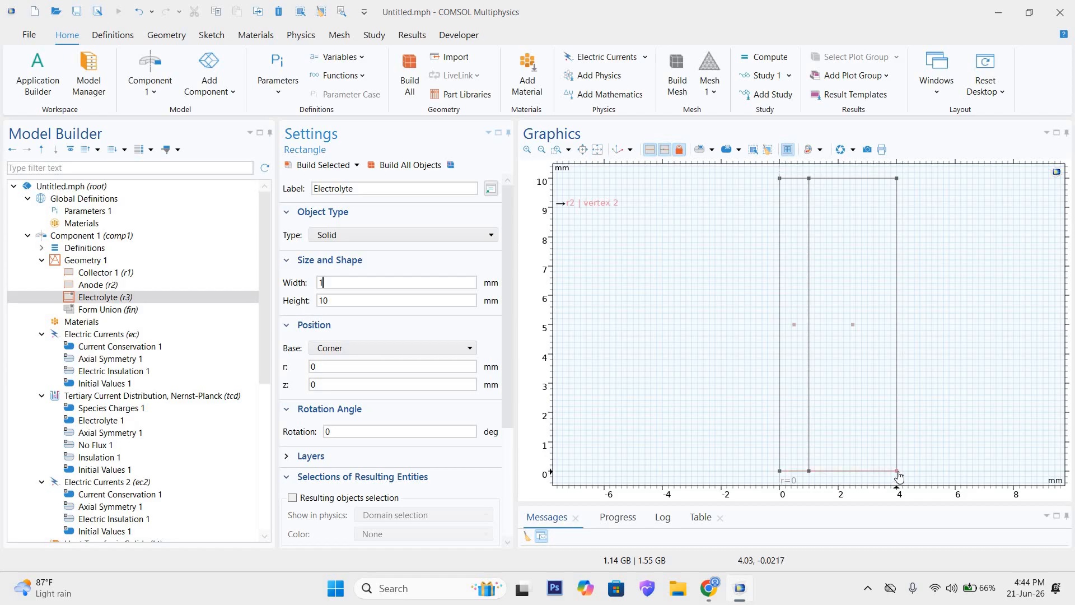
{"action": "left_click", "coordinate": [317, 283]}
{"action": "double_click", "coordinate": [329, 282]}
{"action": "left_click", "coordinate": [326, 367]}
{"action": "left_click_drag", "start_coordinate": [326, 367], "coordinate": [307, 368]}
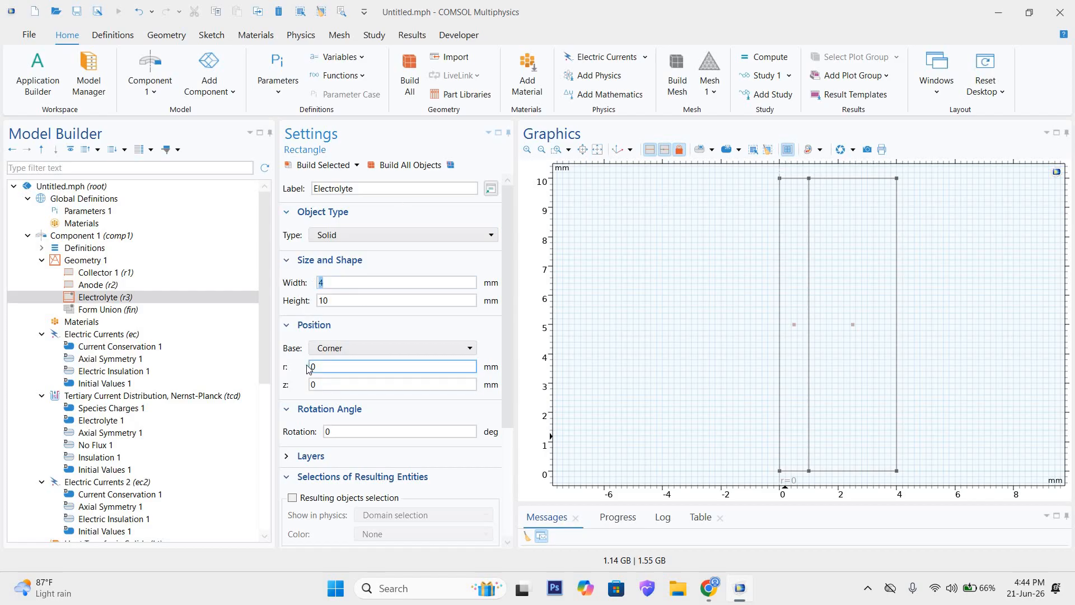
{"action": "left_click", "coordinate": [321, 283]}
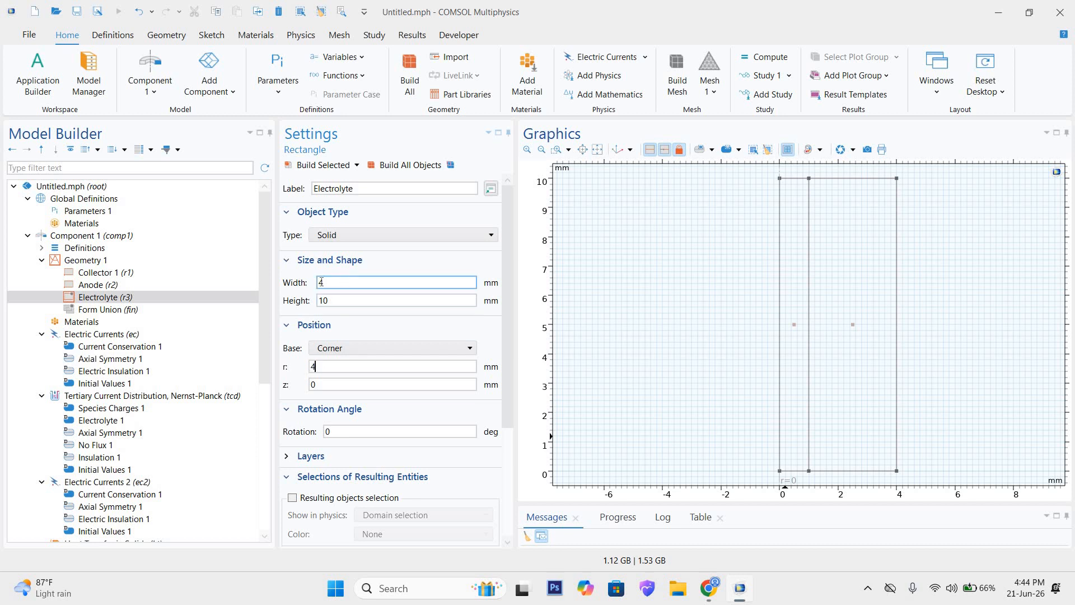
{"action": "double_click", "coordinate": [375, 281]}
{"action": "left_click", "coordinate": [407, 165]}
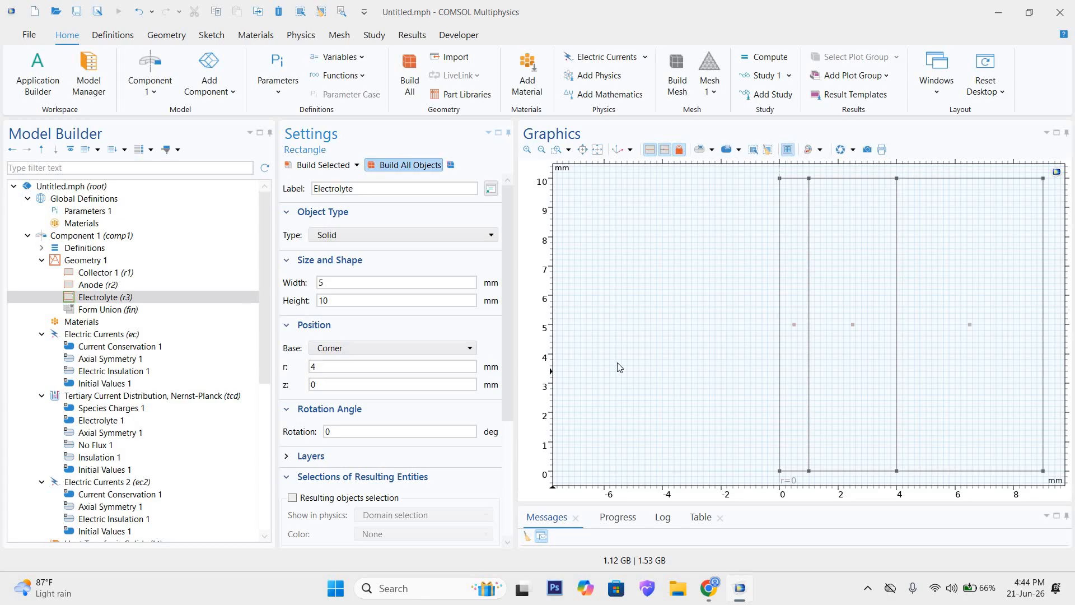
Step: Add a fourth rectangle to Geometry 1 and label it Cathode
{"action": "left_click", "coordinate": [541, 150]}
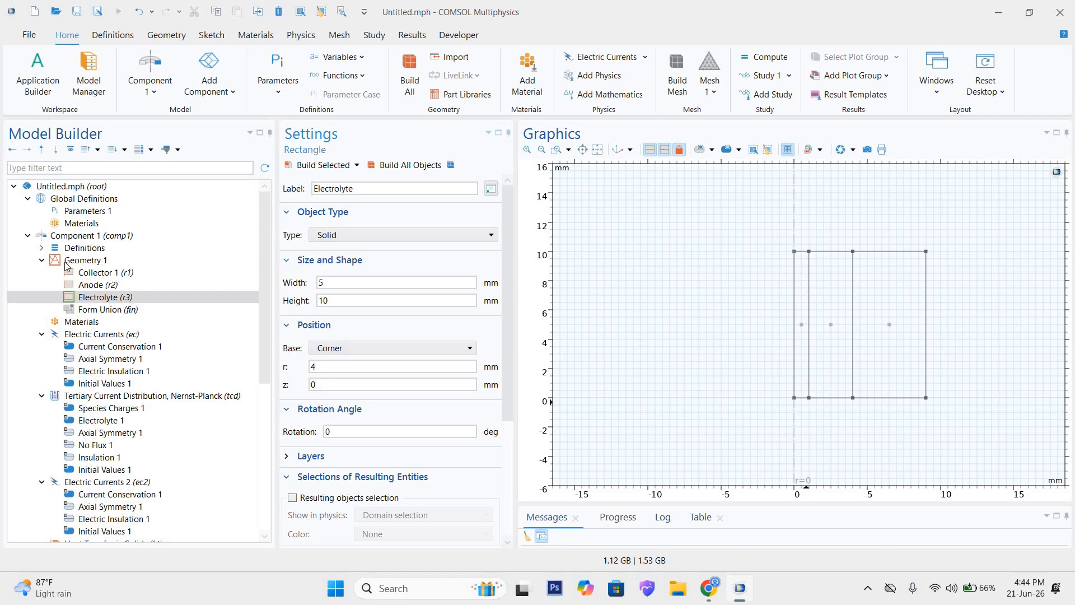
{"action": "left_click", "coordinate": [83, 260]}
{"action": "right_click", "coordinate": [79, 261]}
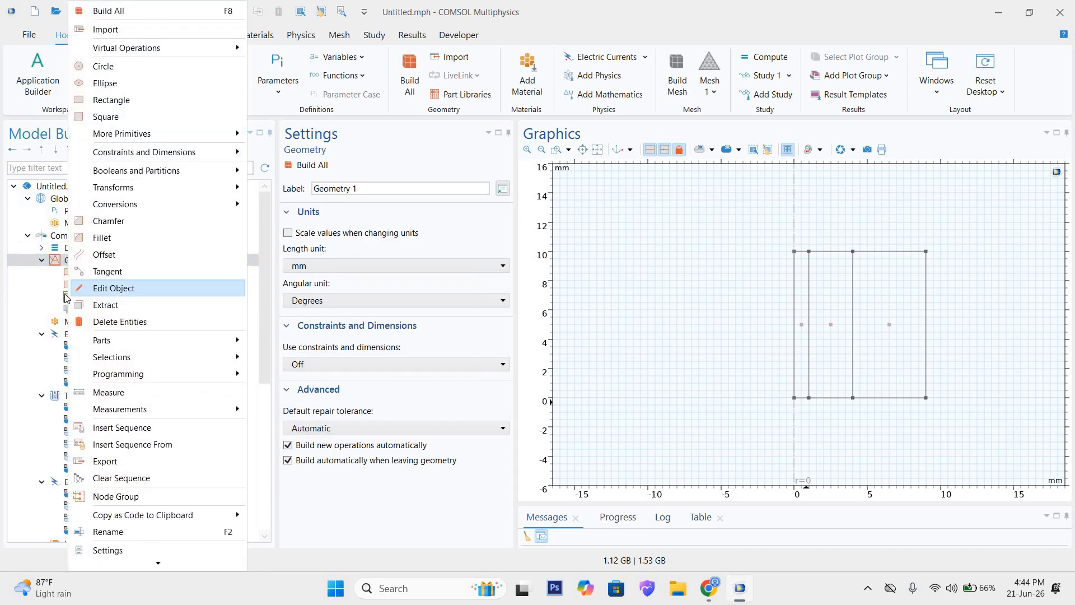
{"action": "left_click", "coordinate": [108, 100]}
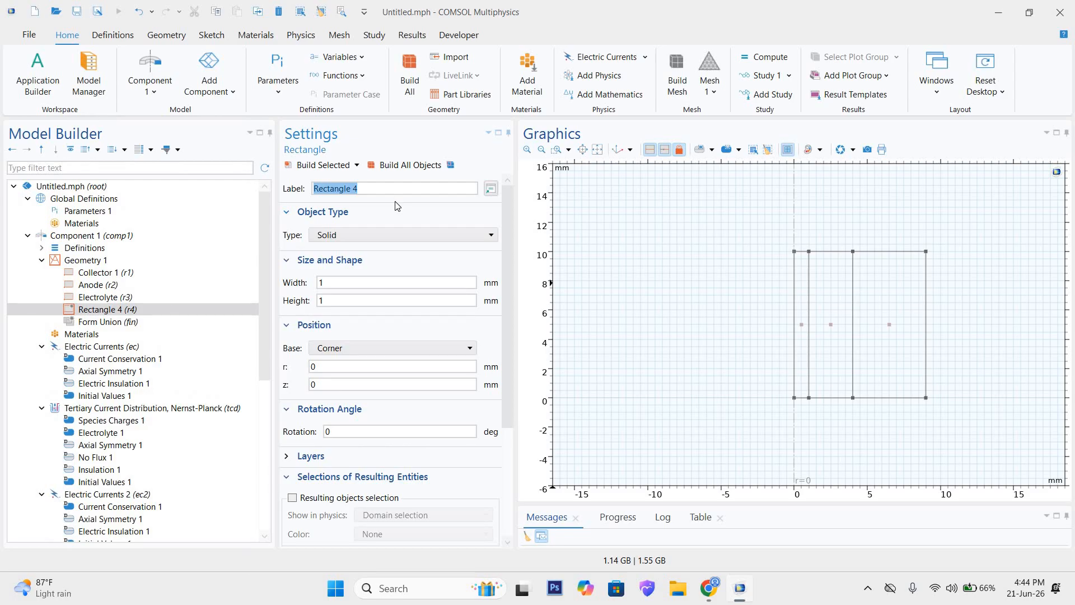
{"action": "type", "text": "Cathode"}
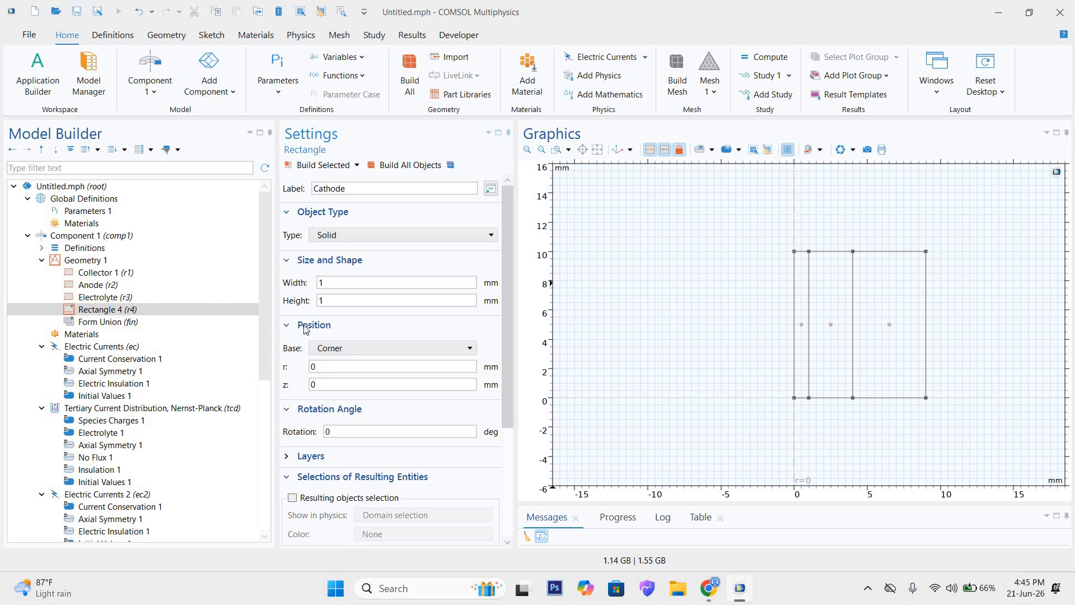
Step: Set the Cathode rectangle's height to 10 mm, width to 3 mm and r position to 9 mm, and build it
{"action": "left_click", "coordinate": [338, 301]}
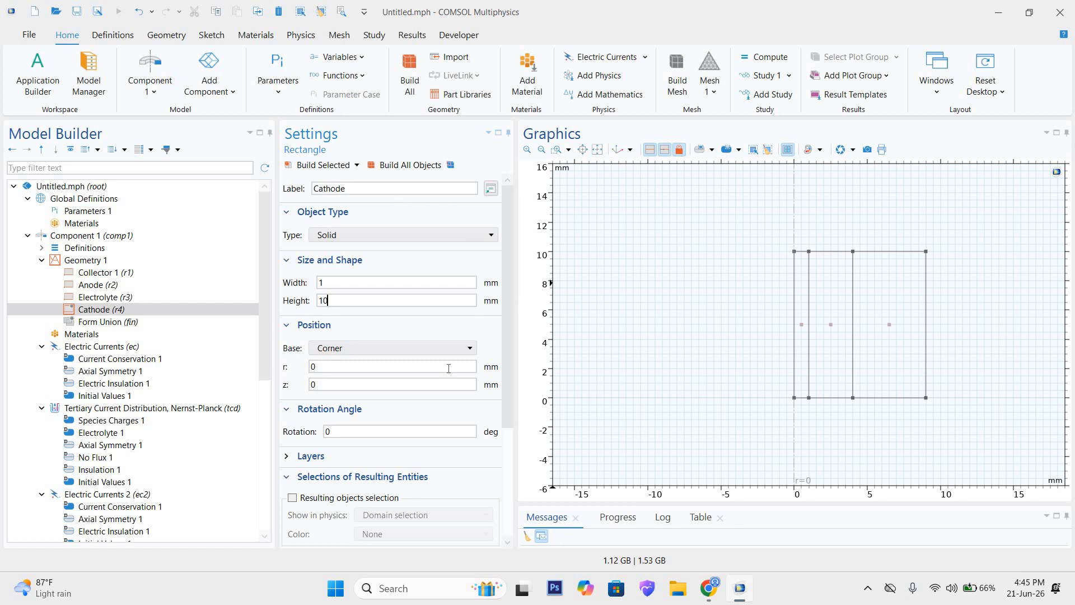
{"action": "type", "text": "0"}
{"action": "double_click", "coordinate": [323, 367]}
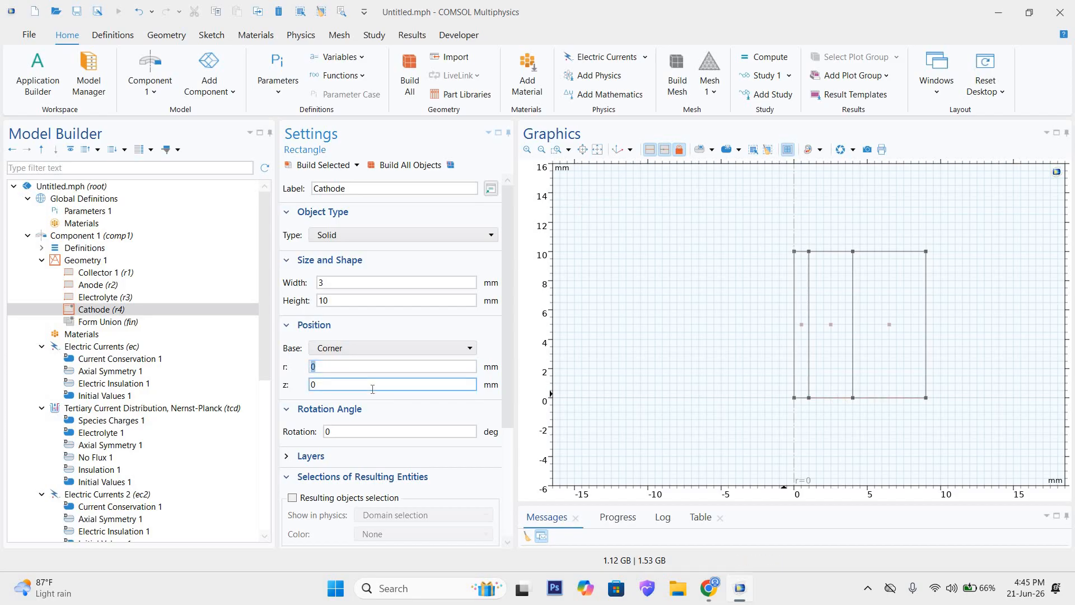
{"action": "type", "text": "9"}
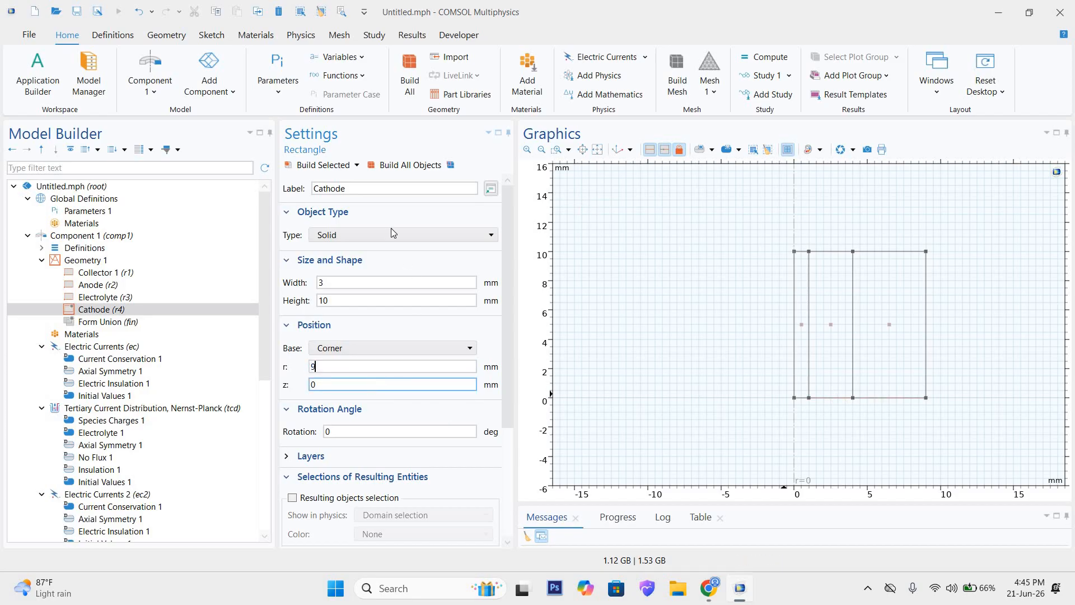
{"action": "left_click", "coordinate": [333, 165]}
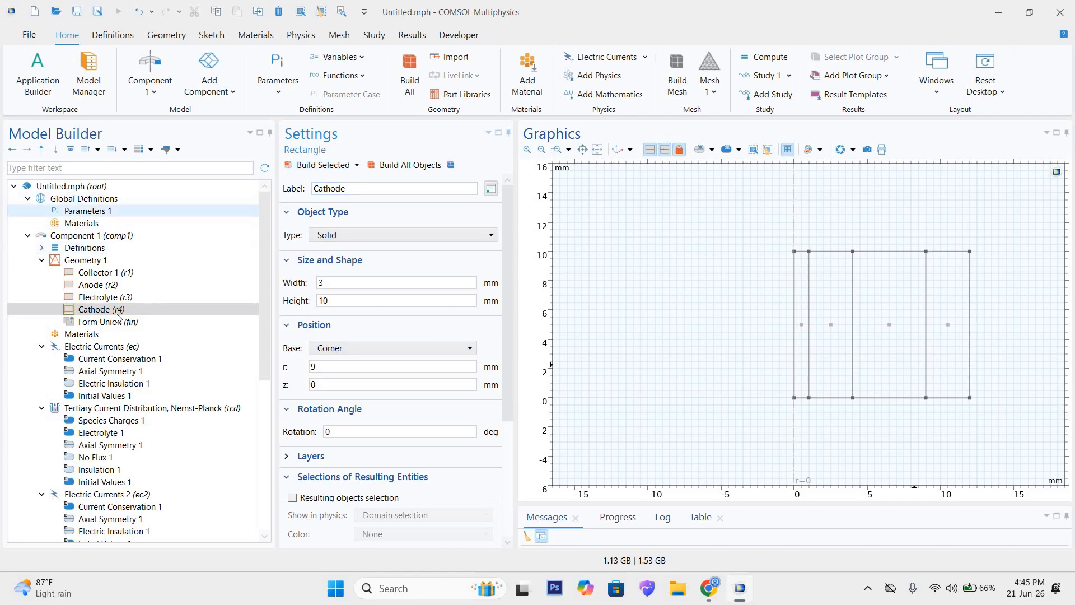
Step: Add a fifth rectangle to Geometry 1 with a width of 1 mm and a height of 10 mm
{"action": "left_click", "coordinate": [88, 260]}
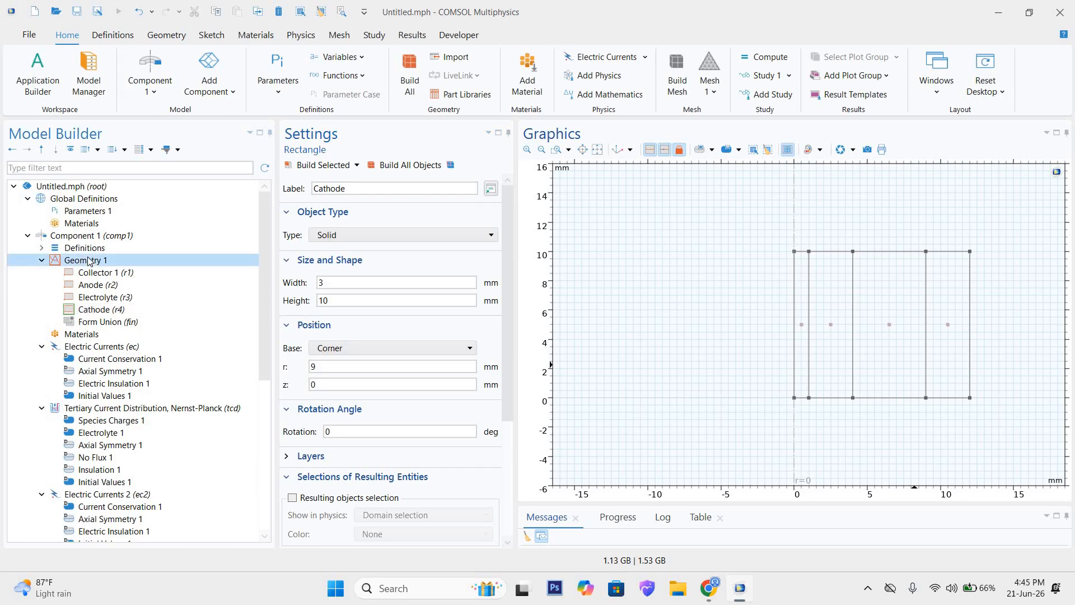
{"action": "right_click", "coordinate": [89, 260]}
{"action": "left_click", "coordinate": [132, 103]}
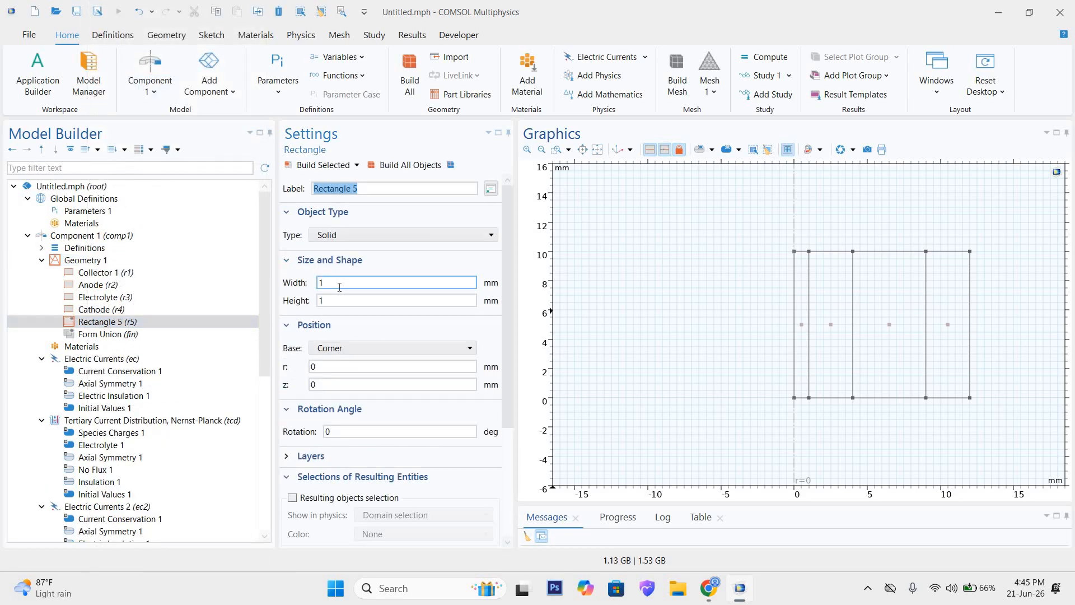
{"action": "double_click", "coordinate": [339, 288]}
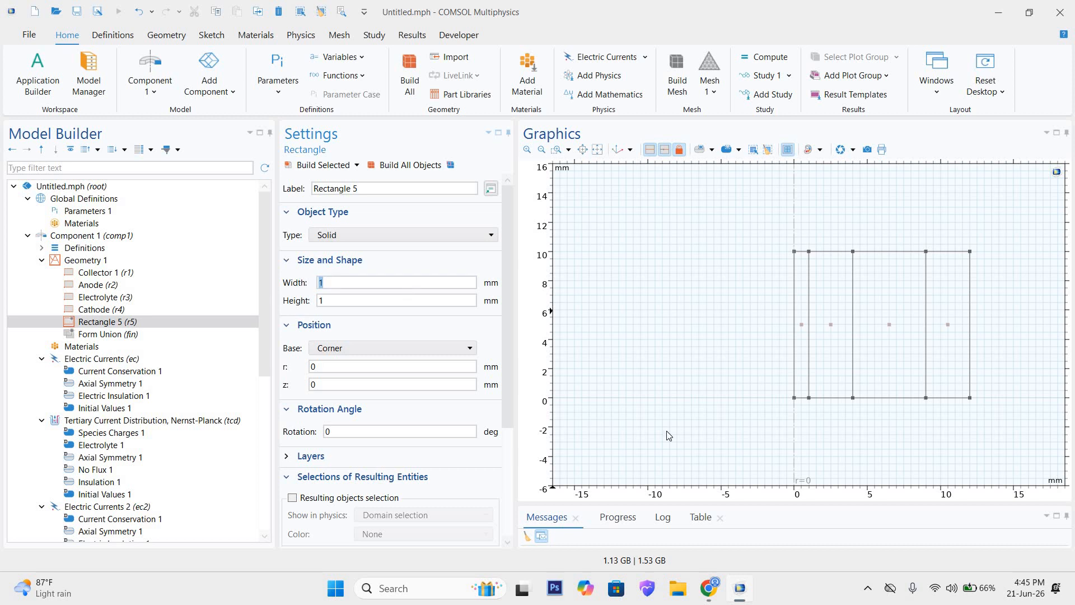
{"action": "type", "text": "1"}
{"action": "left_click", "coordinate": [359, 301]}
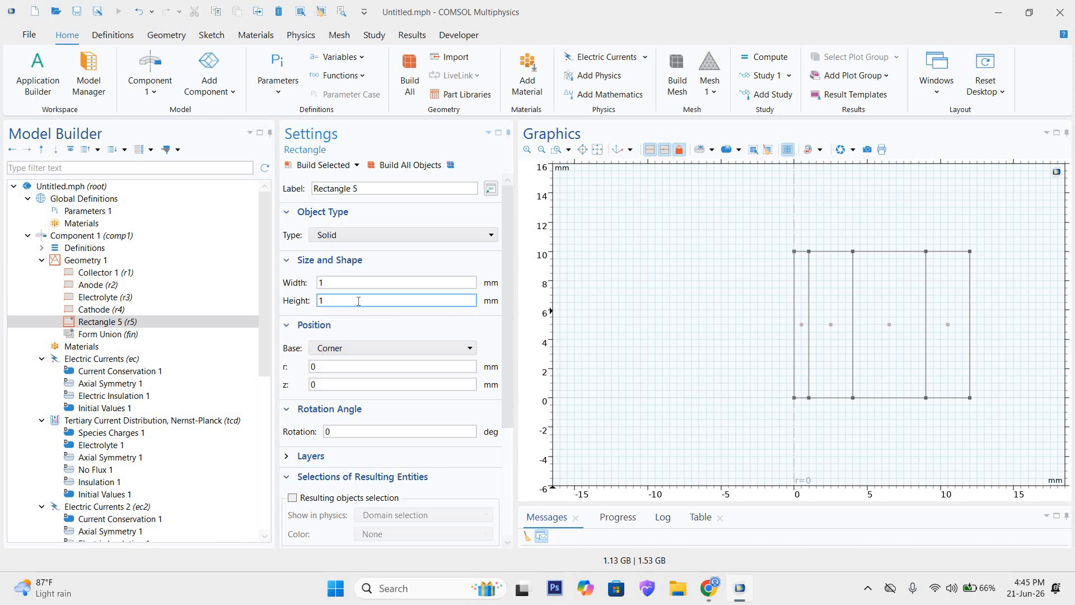
{"action": "key", "text": "Tab"}
{"action": "type", "text": "0"}
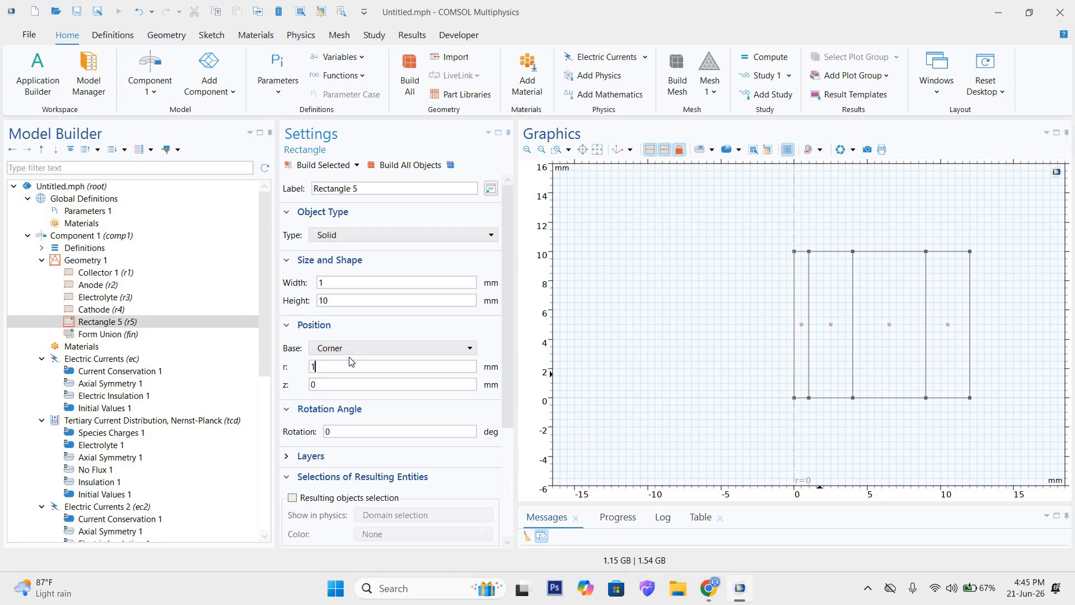
Step: Set the fifth rectangle's r position to 12 mm and build all objects
{"action": "type", "text": "2"}
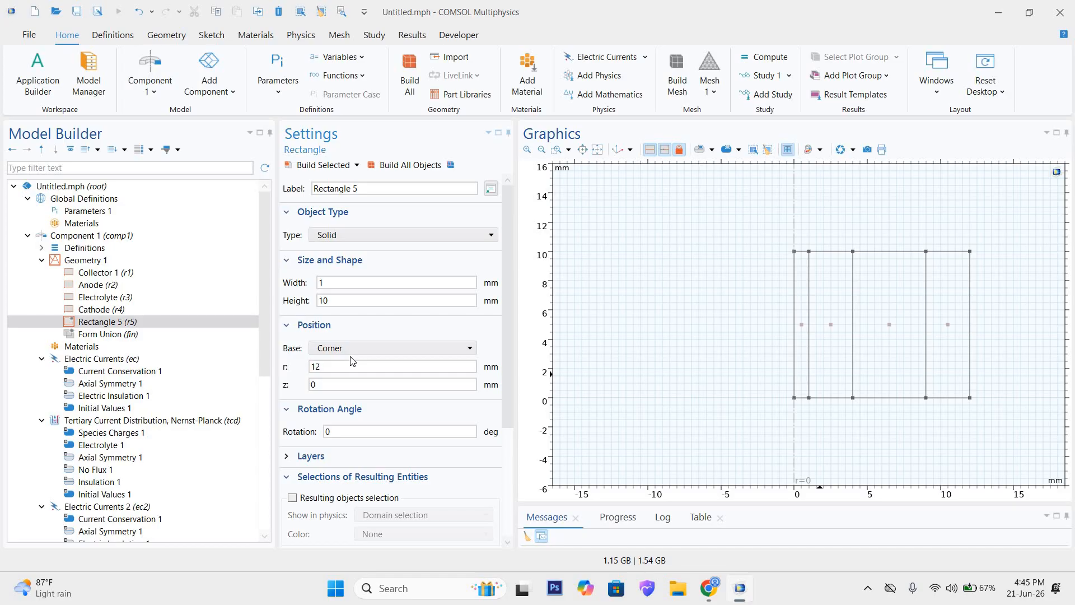
{"action": "left_click", "coordinate": [430, 168]}
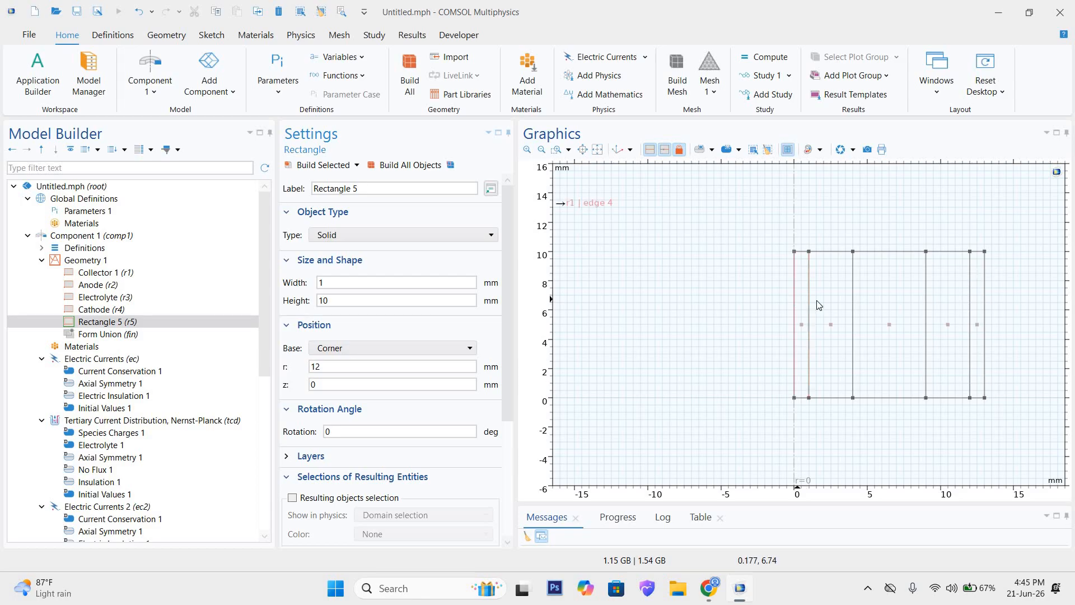
{"action": "left_click", "coordinate": [415, 167]}
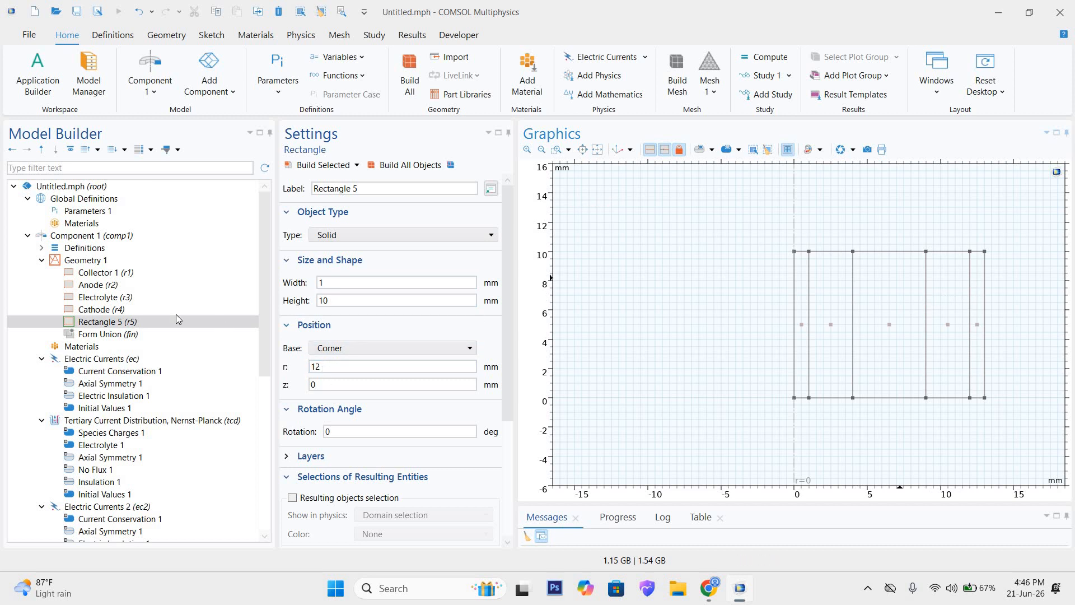
Step: Review the size and position settings of the Cathode, Electrolyte, Anode, Collector 1 and fifth rectangles
{"action": "left_click", "coordinate": [118, 309]}
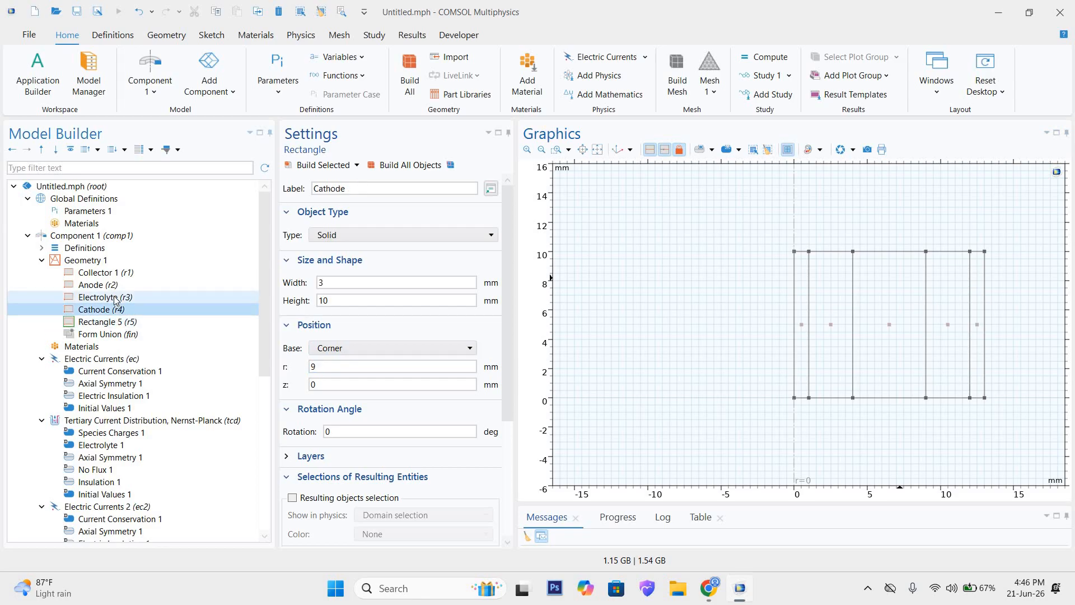
{"action": "left_click", "coordinate": [115, 297]}
{"action": "left_click", "coordinate": [112, 285]}
{"action": "left_click", "coordinate": [113, 273]}
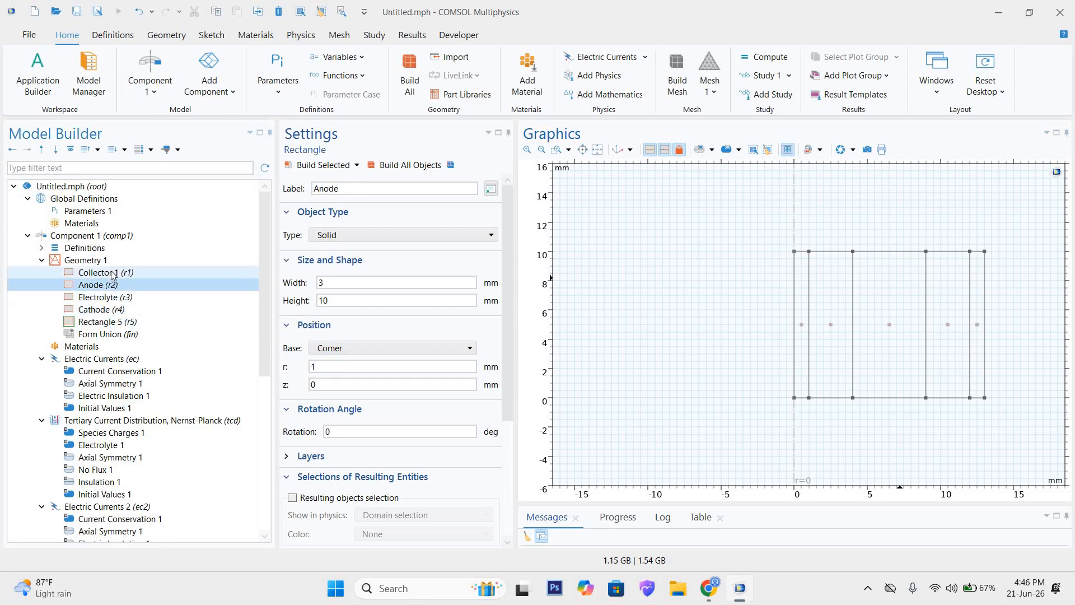
{"action": "left_click", "coordinate": [102, 323]}
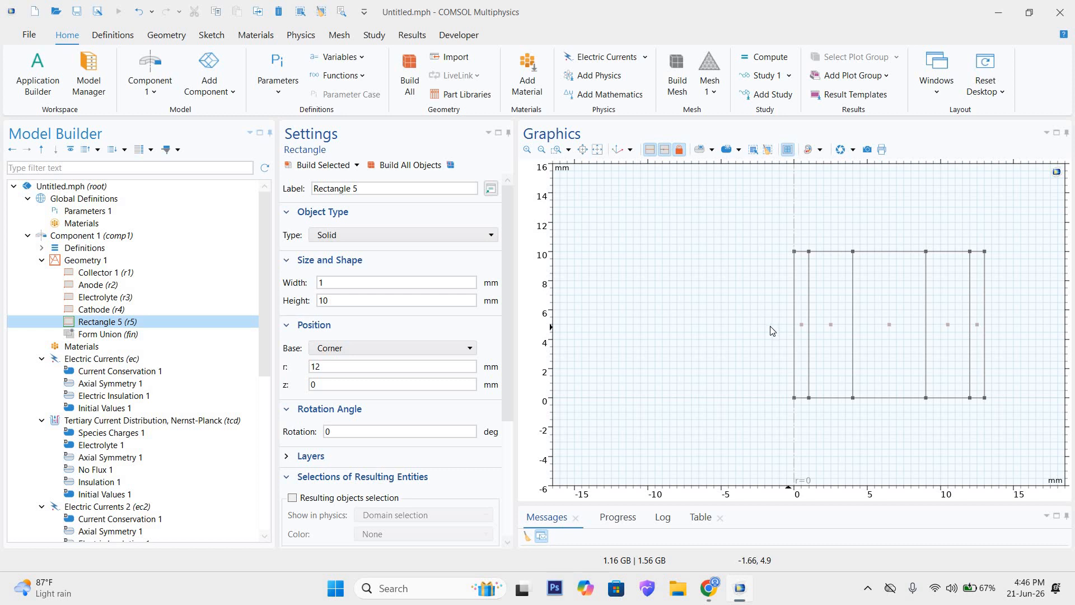
Step: Add Aluminum from the AC/DC material library to the Materials of Component 1
{"action": "left_click", "coordinate": [101, 350]}
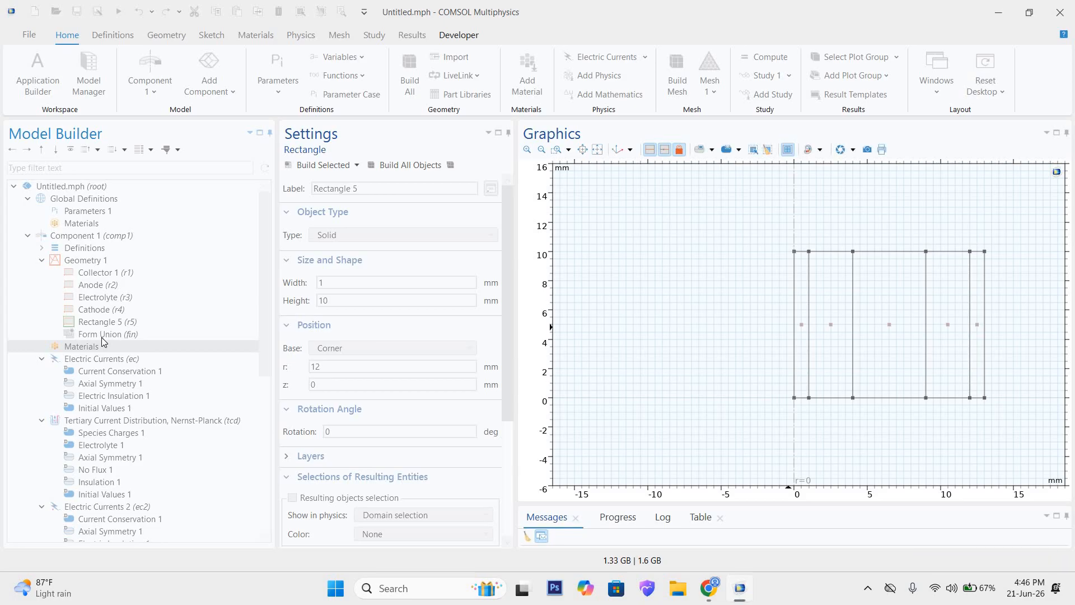
{"action": "left_click", "coordinate": [103, 344]}
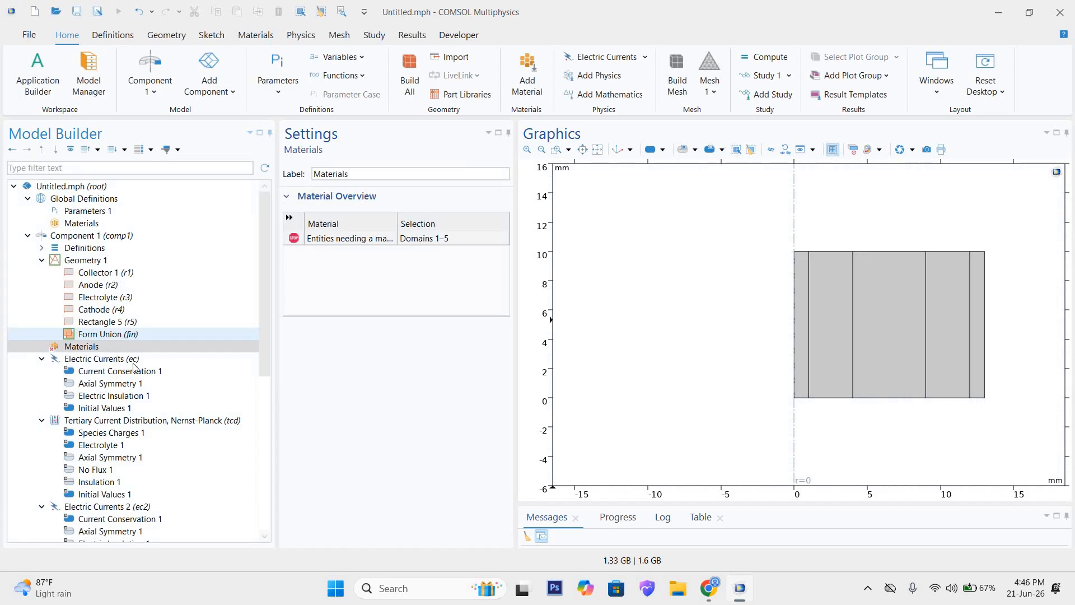
{"action": "right_click", "coordinate": [97, 350]}
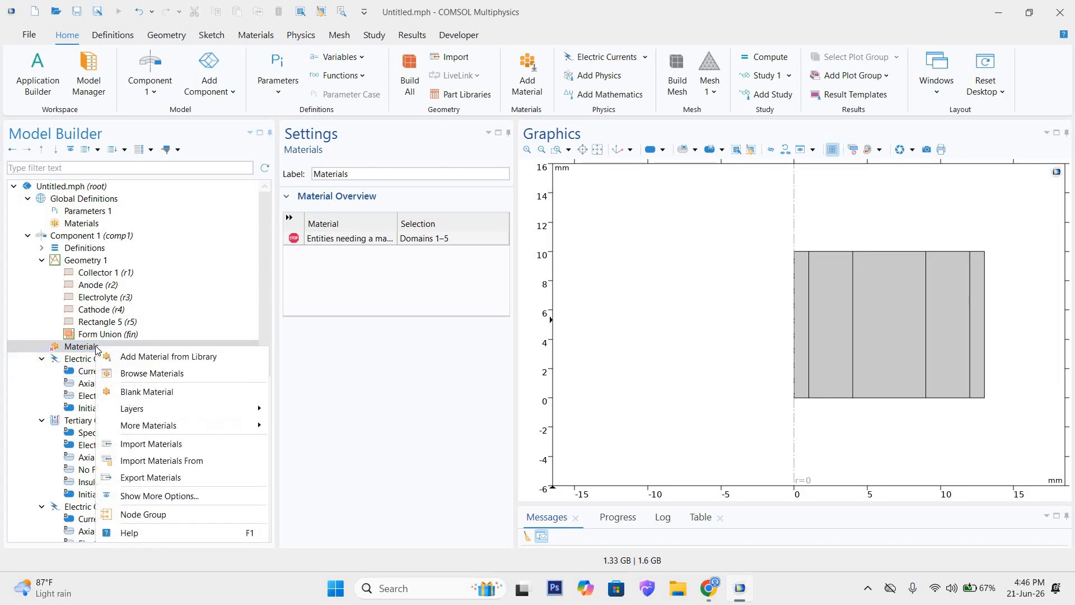
{"action": "left_click", "coordinate": [132, 360]}
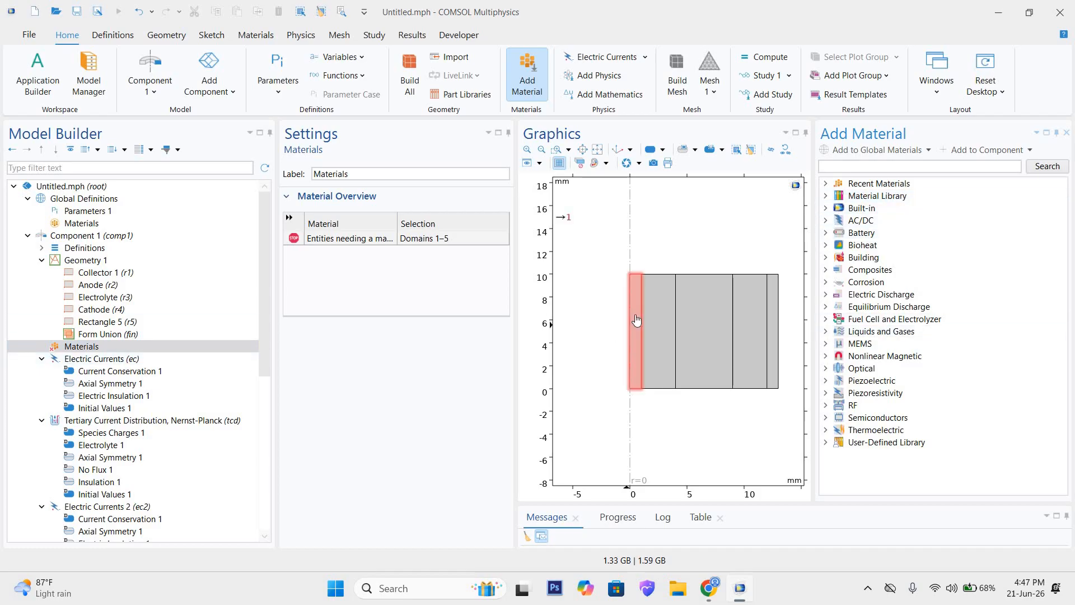
{"action": "left_click", "coordinate": [825, 220]}
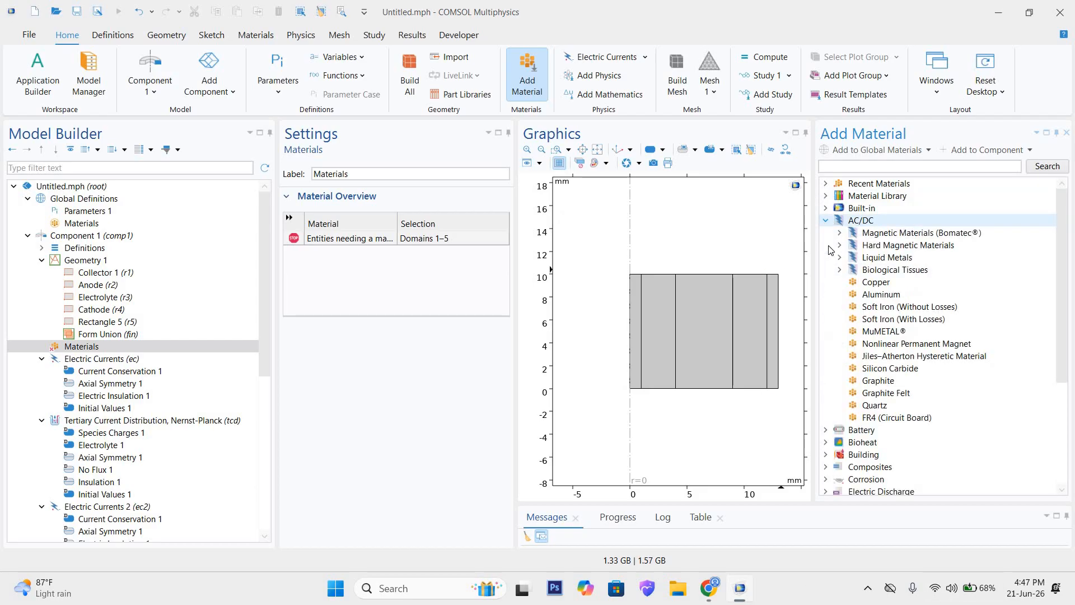
{"action": "left_click", "coordinate": [865, 297]}
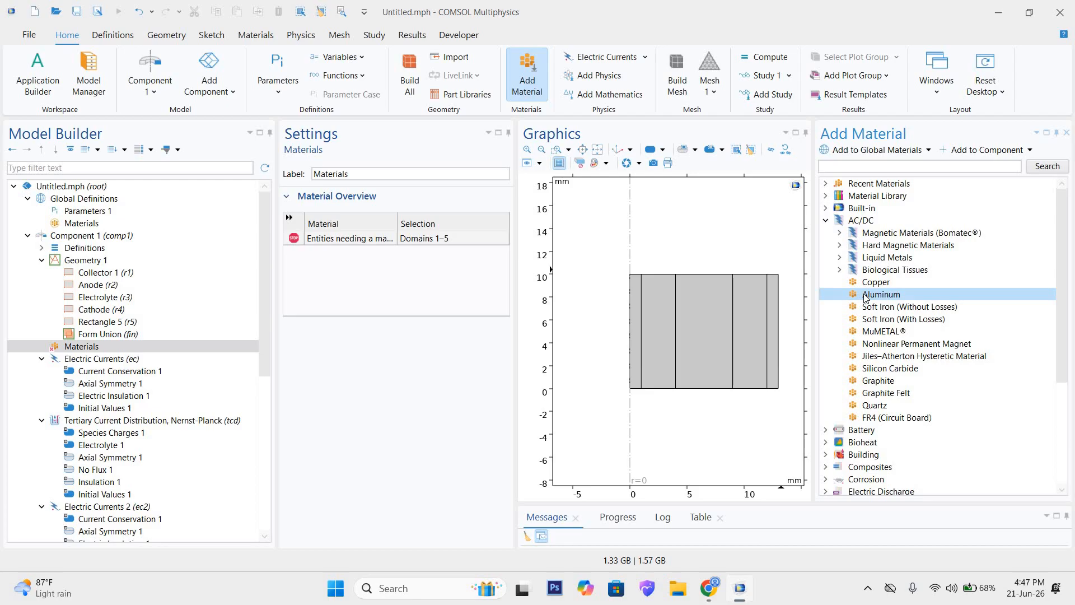
{"action": "double_click", "coordinate": [865, 295]}
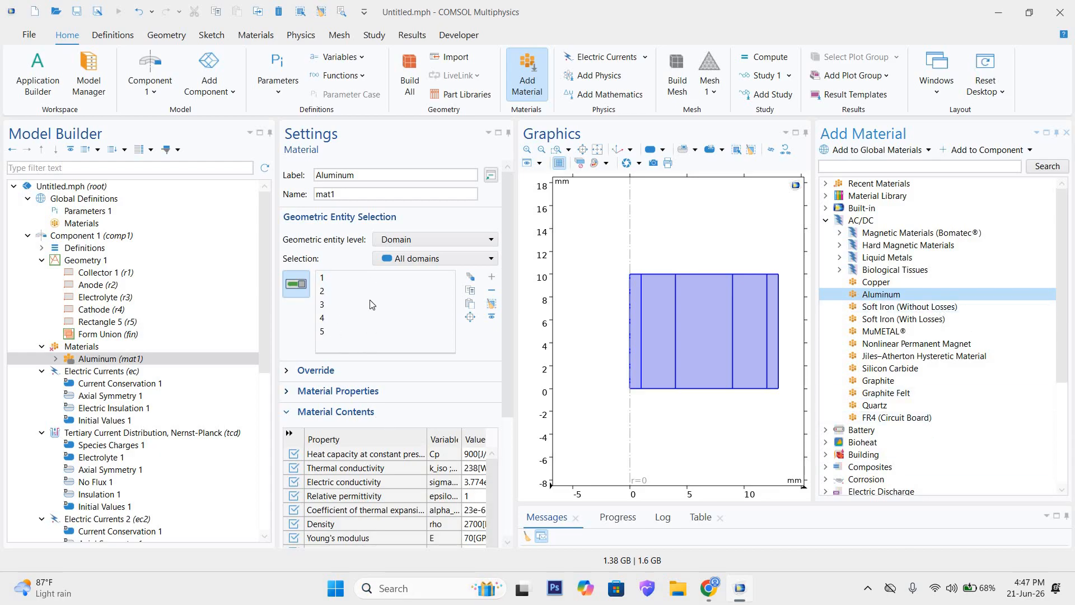
Step: Replace the Aluminum material's domain selection with only the two outer collector layers, domains 1 and 5
{"action": "left_click", "coordinate": [429, 330]}
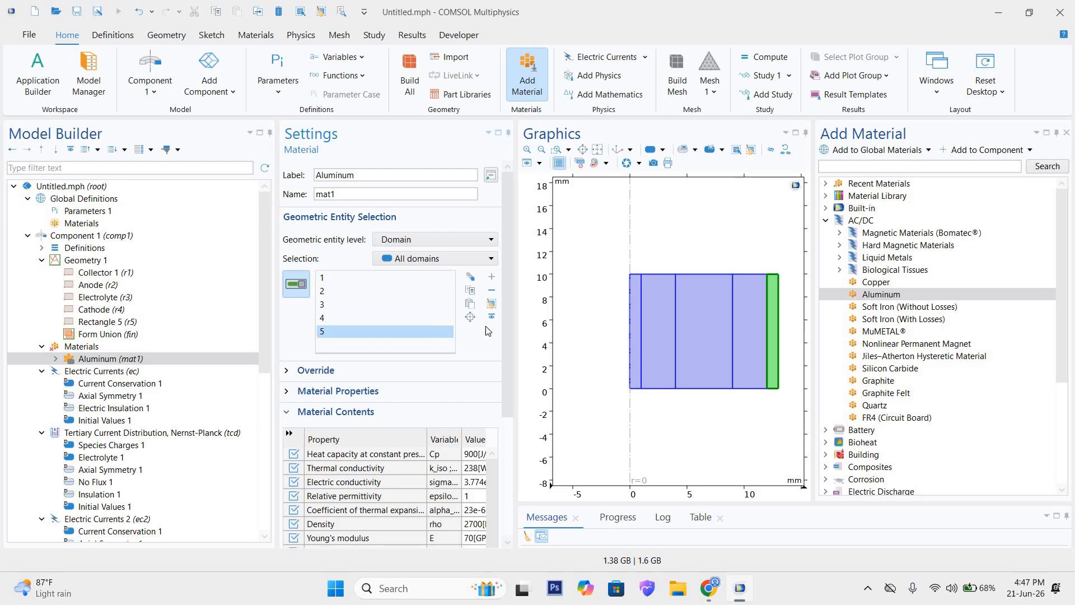
{"action": "left_click", "coordinate": [493, 290]}
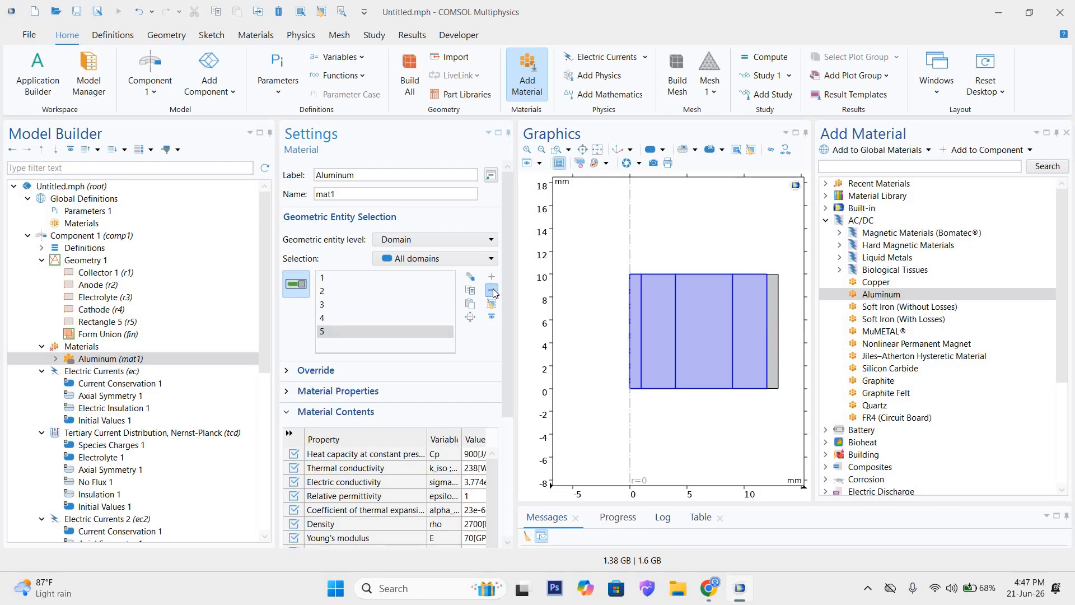
{"action": "left_click", "coordinate": [491, 316]}
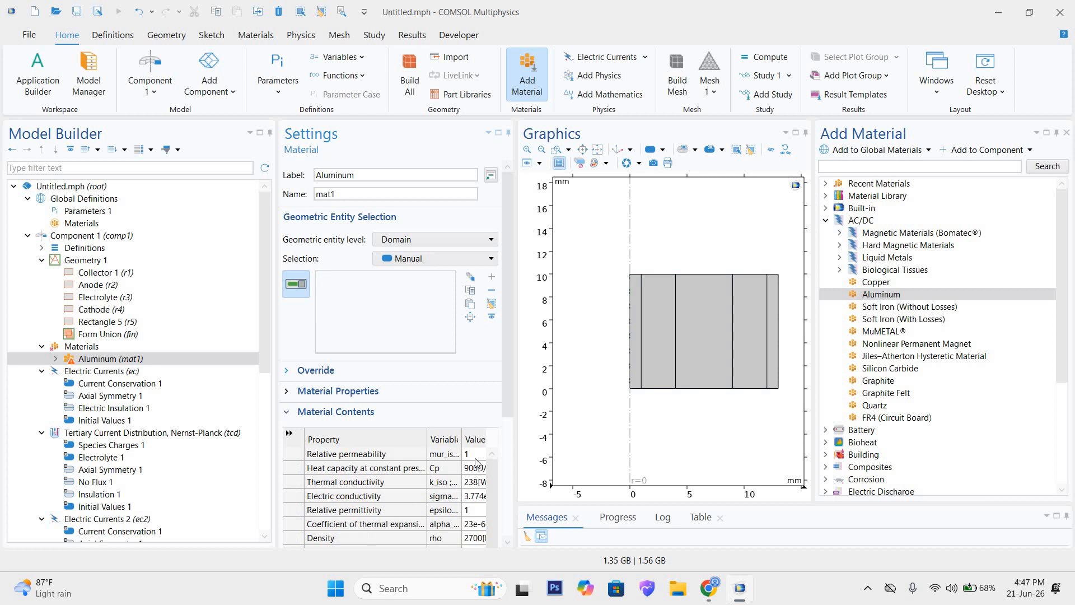
{"action": "left_click", "coordinate": [634, 313]}
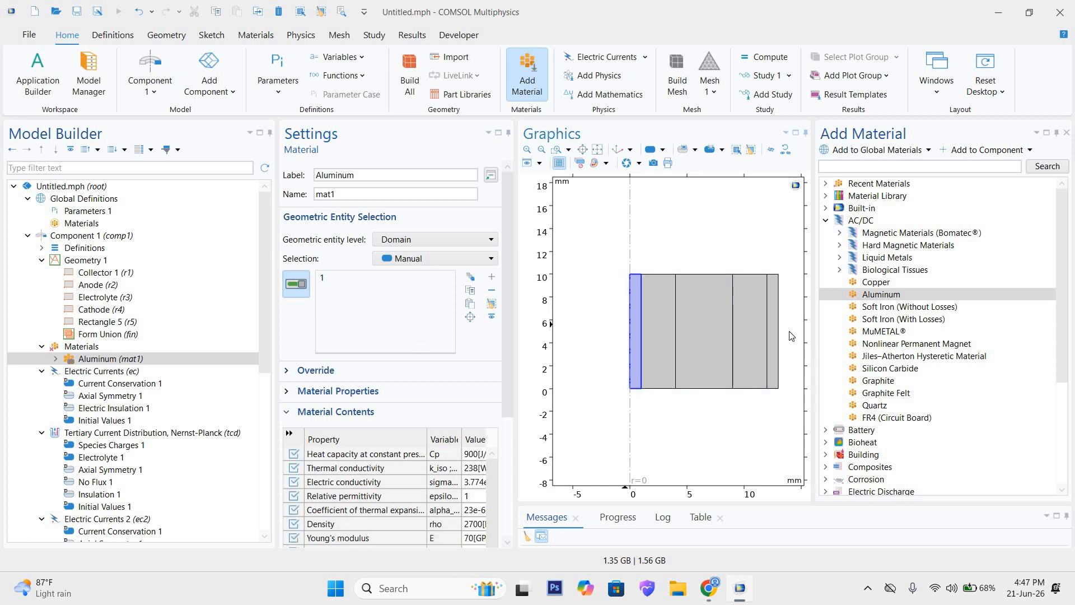
{"action": "left_click", "coordinate": [771, 317]}
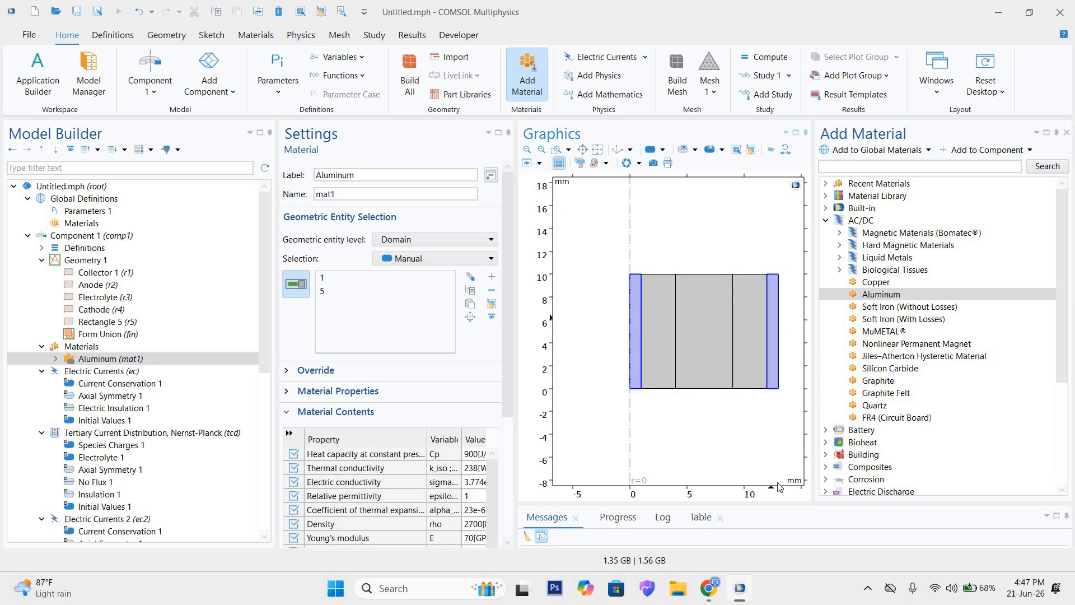
{"action": "left_click", "coordinate": [337, 277]}
{"action": "left_click", "coordinate": [338, 291]}
{"action": "left_click", "coordinate": [422, 239]}
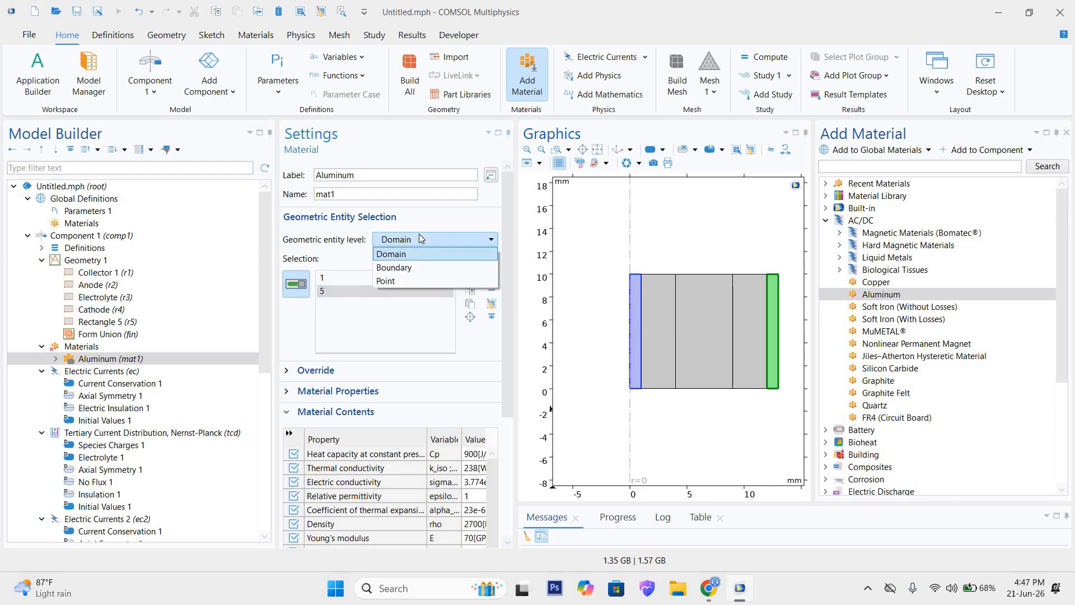
{"action": "left_click", "coordinate": [411, 268]}
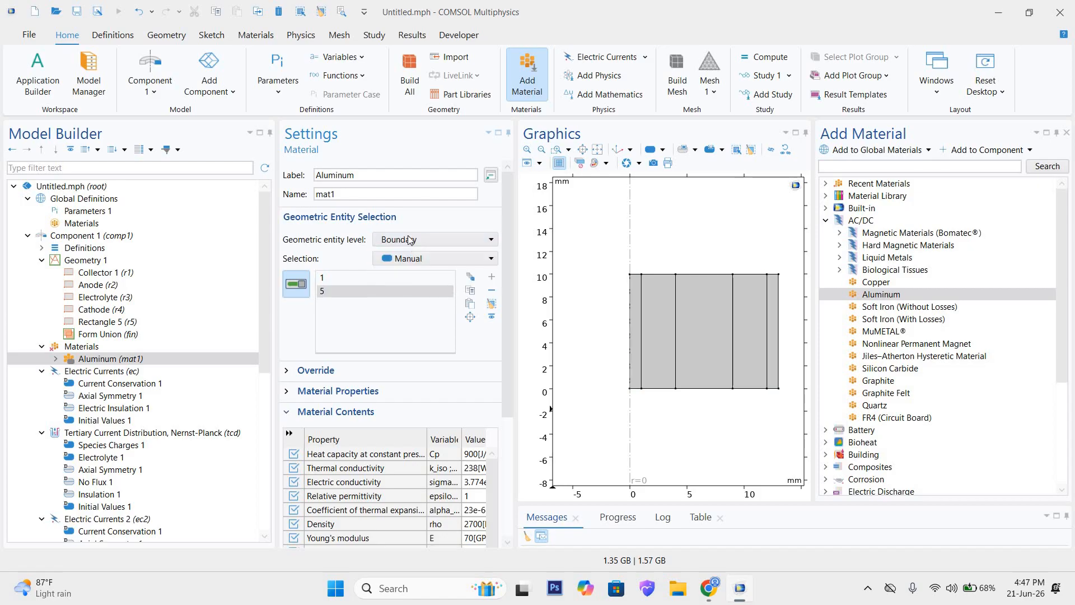
{"action": "left_click", "coordinate": [403, 240]}
{"action": "left_click", "coordinate": [401, 281]}
{"action": "left_click", "coordinate": [401, 242]}
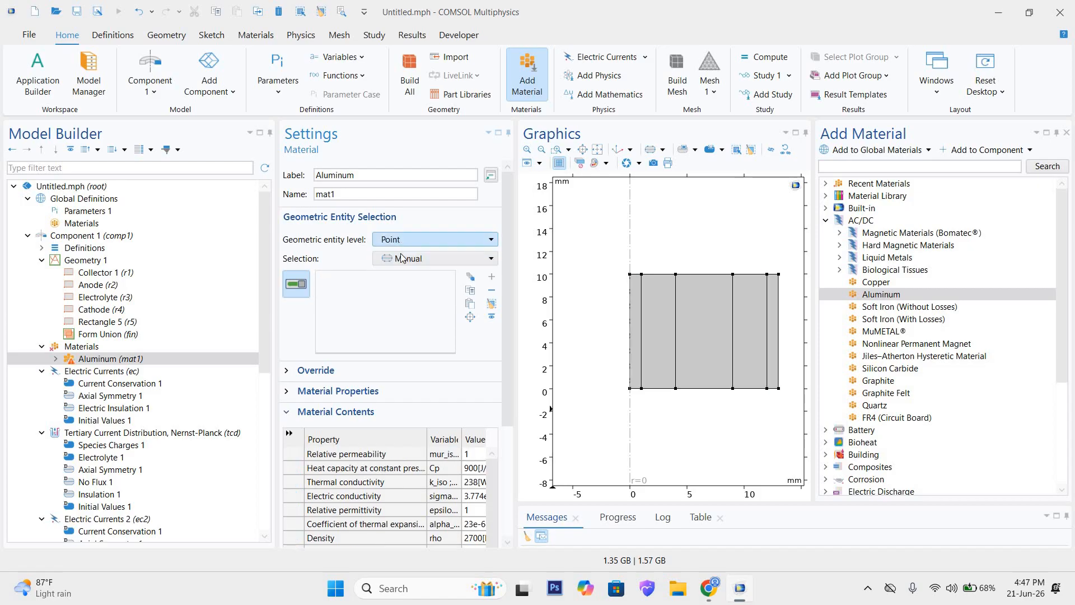
{"action": "left_click", "coordinate": [396, 250]}
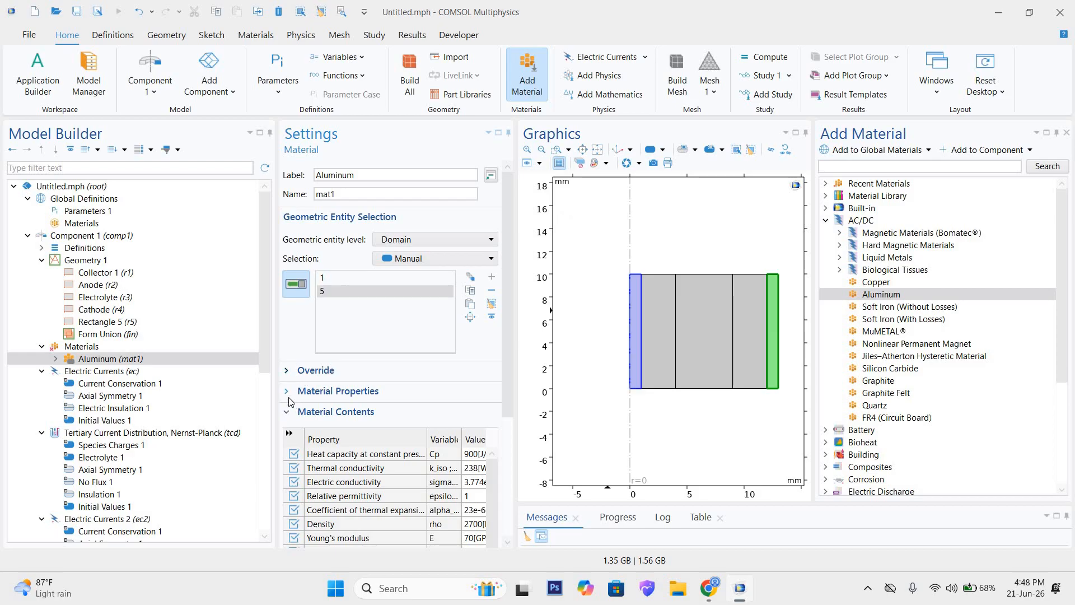
Step: Look through Aluminum's full material contents and the available basic material properties
{"action": "scroll", "coordinate": [297, 402], "scroll_direction": "down", "scroll_amount": 4}
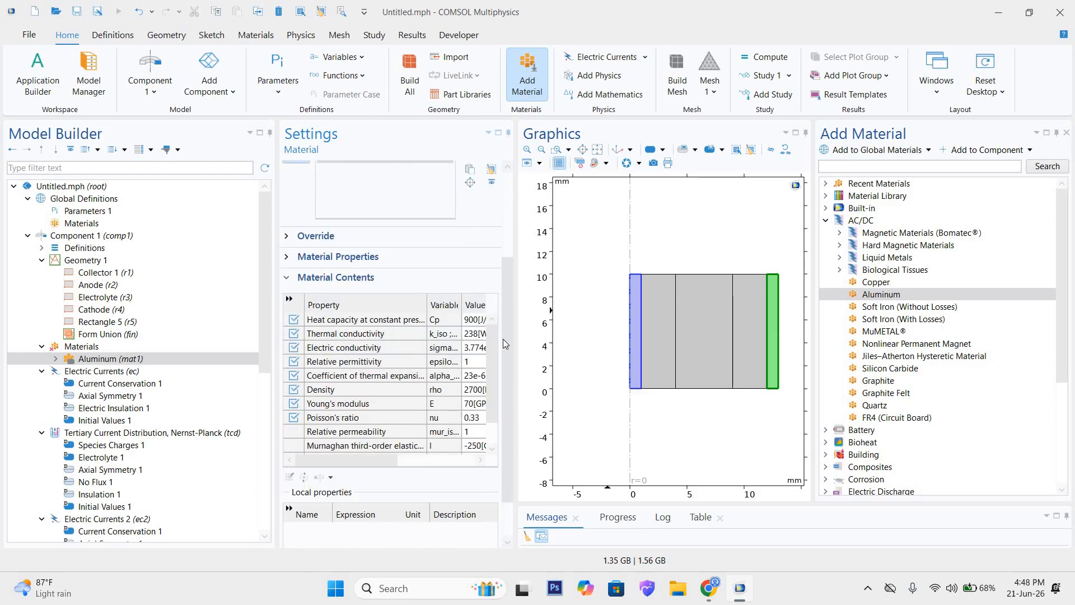
{"action": "left_click", "coordinate": [289, 299]}
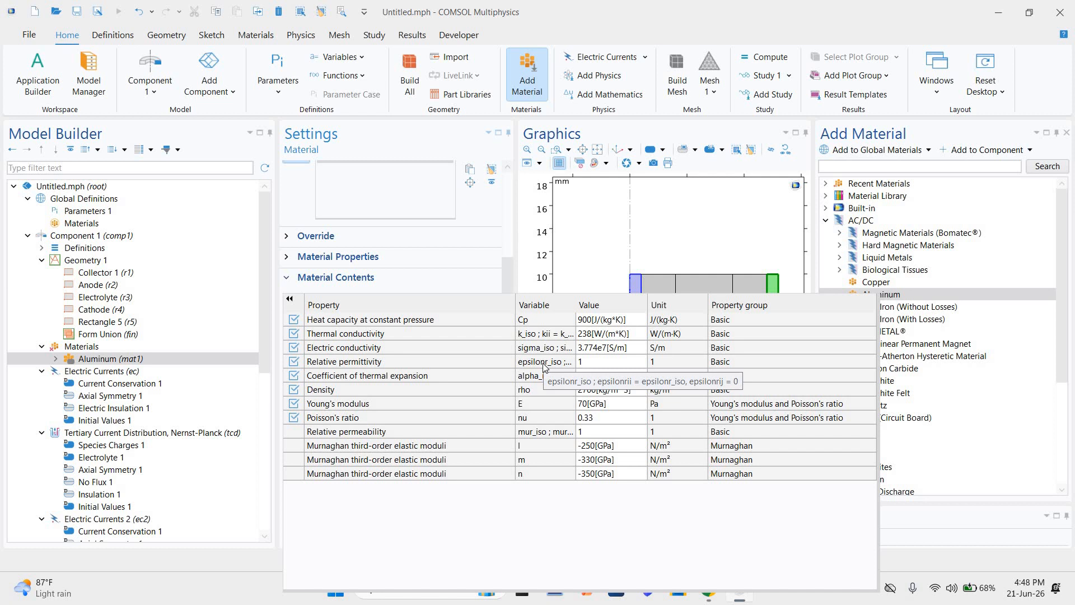
{"action": "left_click", "coordinate": [287, 257]}
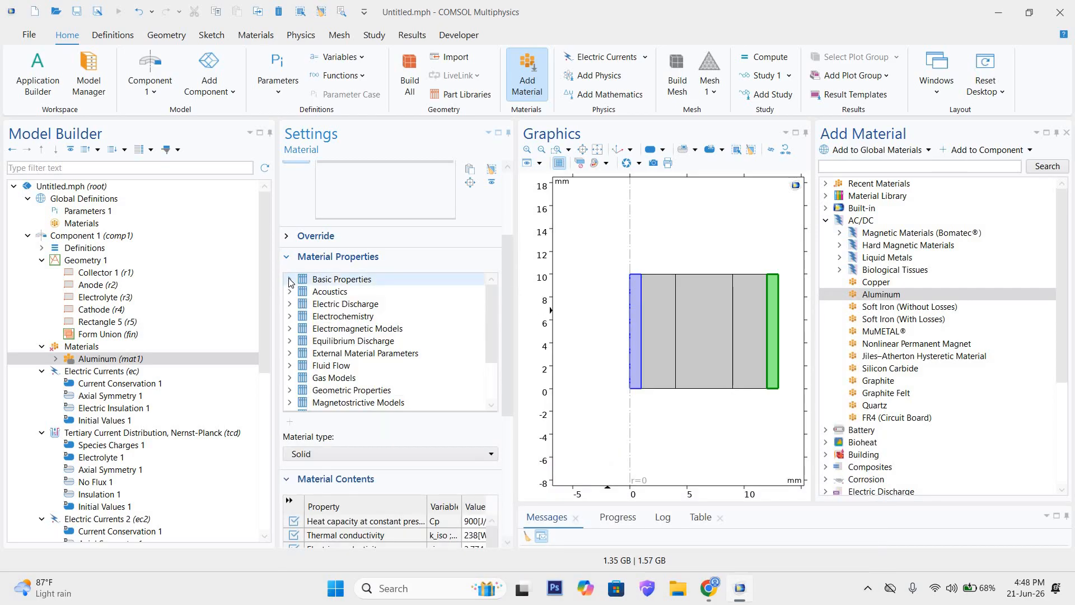
{"action": "scroll", "coordinate": [358, 345], "scroll_direction": "down", "scroll_amount": 5}
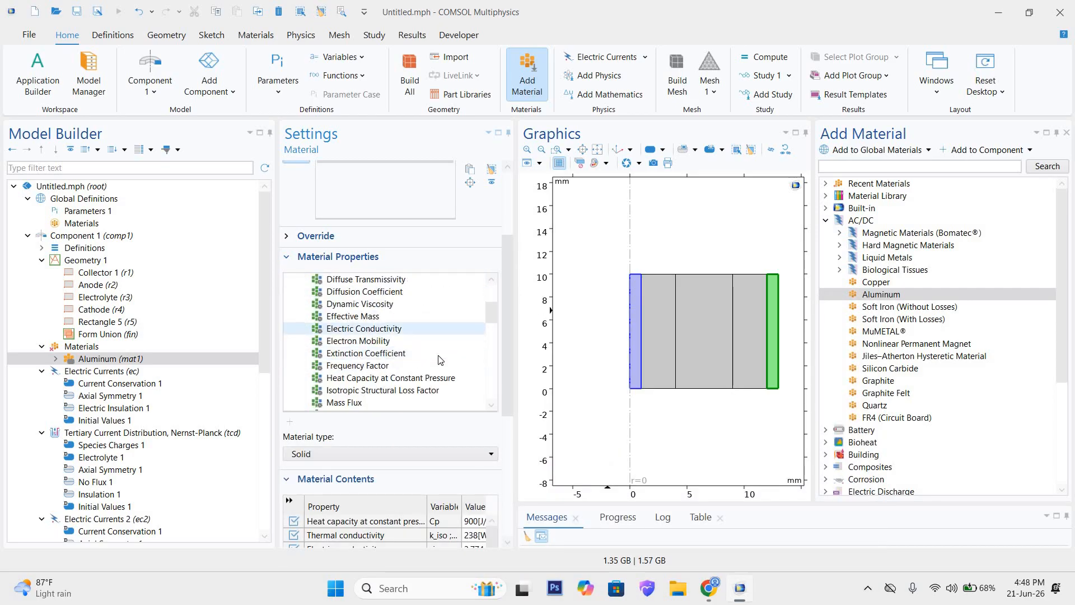
{"action": "scroll", "coordinate": [386, 358], "scroll_direction": "down", "scroll_amount": 3}
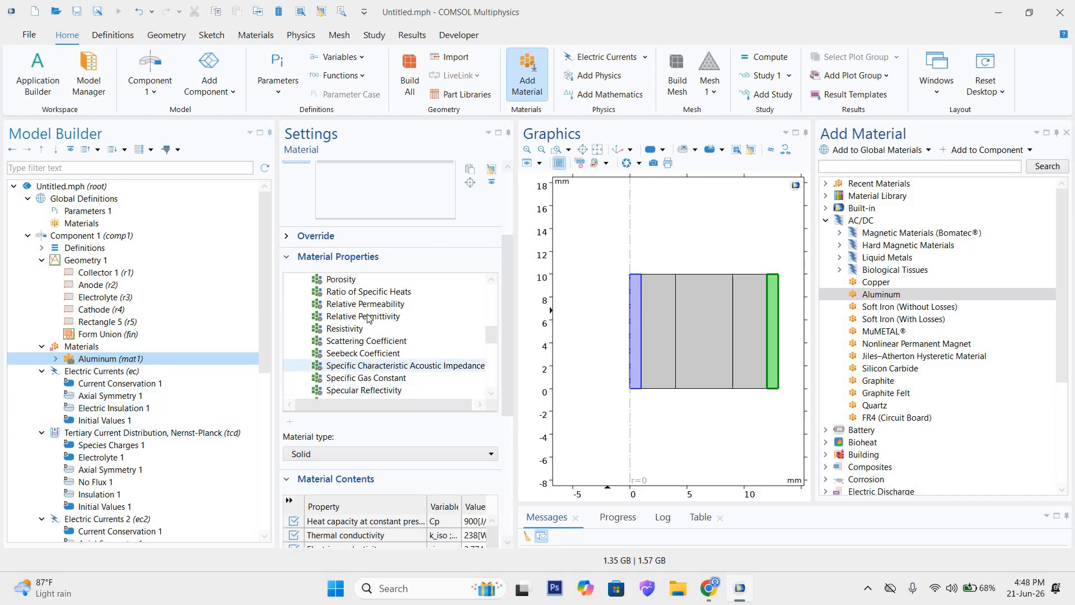
{"action": "scroll", "coordinate": [342, 374], "scroll_direction": "down", "scroll_amount": 4}
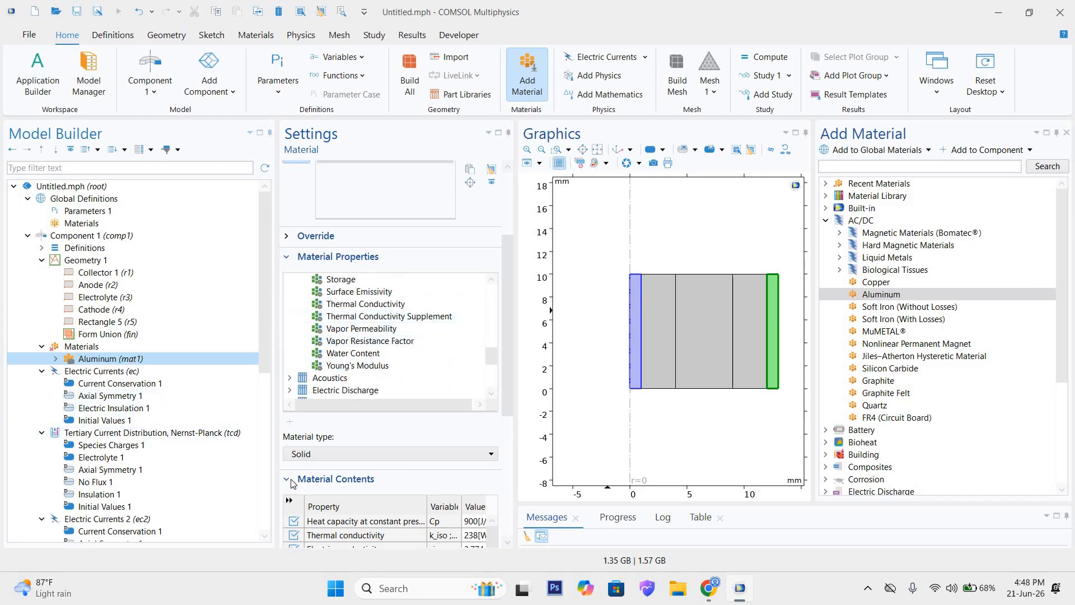
Step: Check Aluminum's thermal conductivity, electric conductivity and relative permittivity in the expanded material contents
{"action": "left_click", "coordinate": [290, 501]}
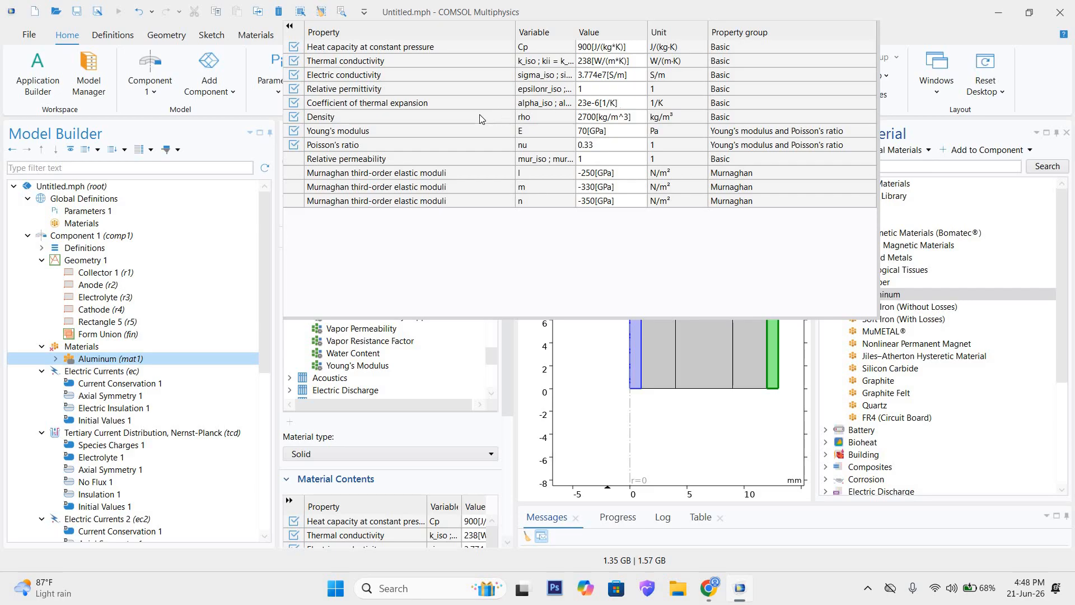
{"action": "left_click", "coordinate": [594, 61]}
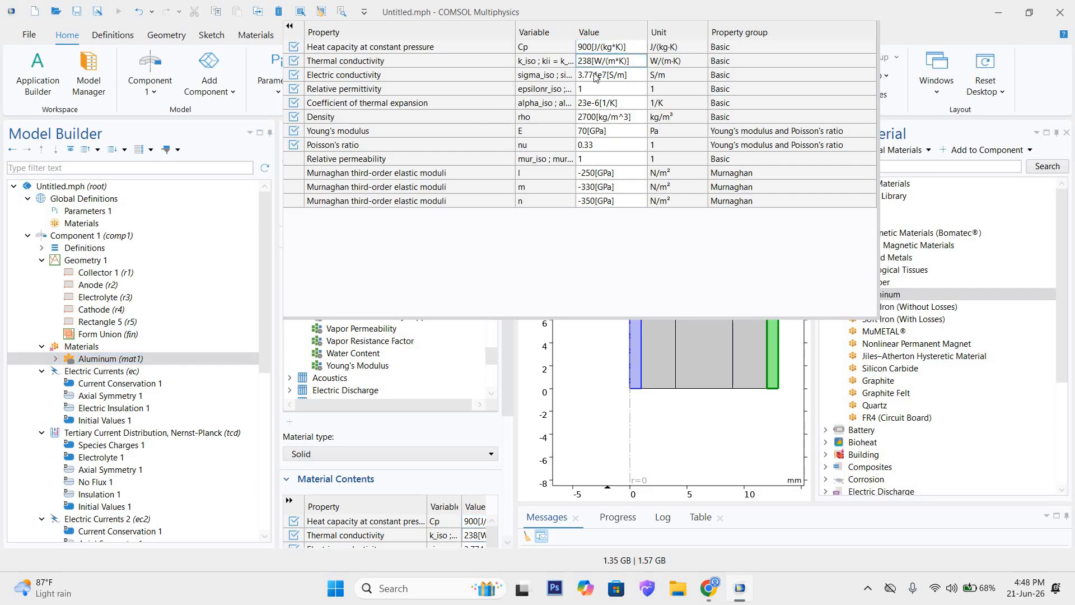
{"action": "left_click", "coordinate": [595, 75]}
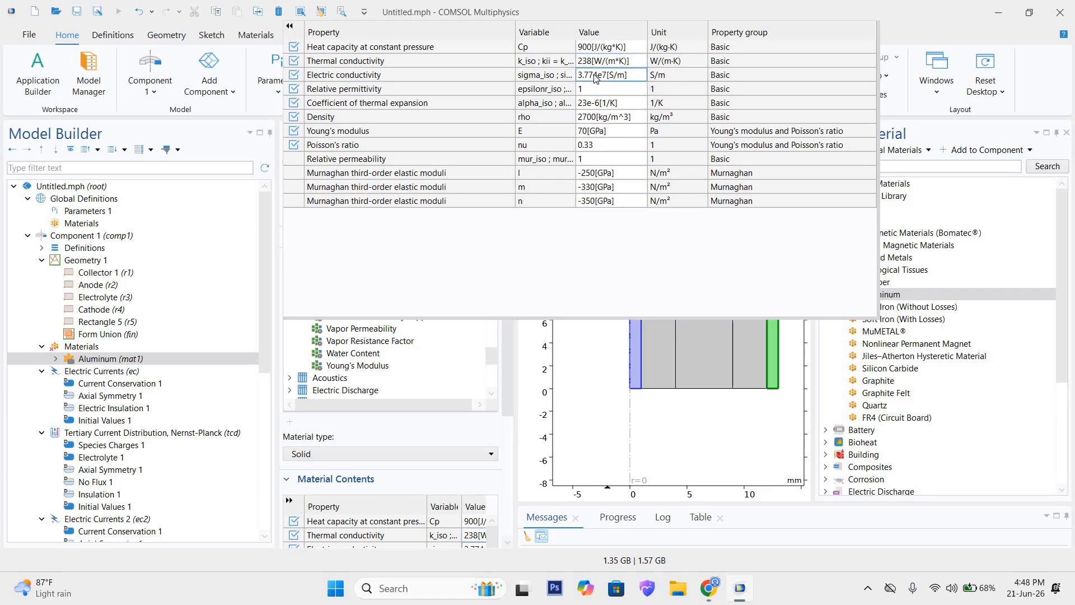
{"action": "left_click", "coordinate": [344, 90]}
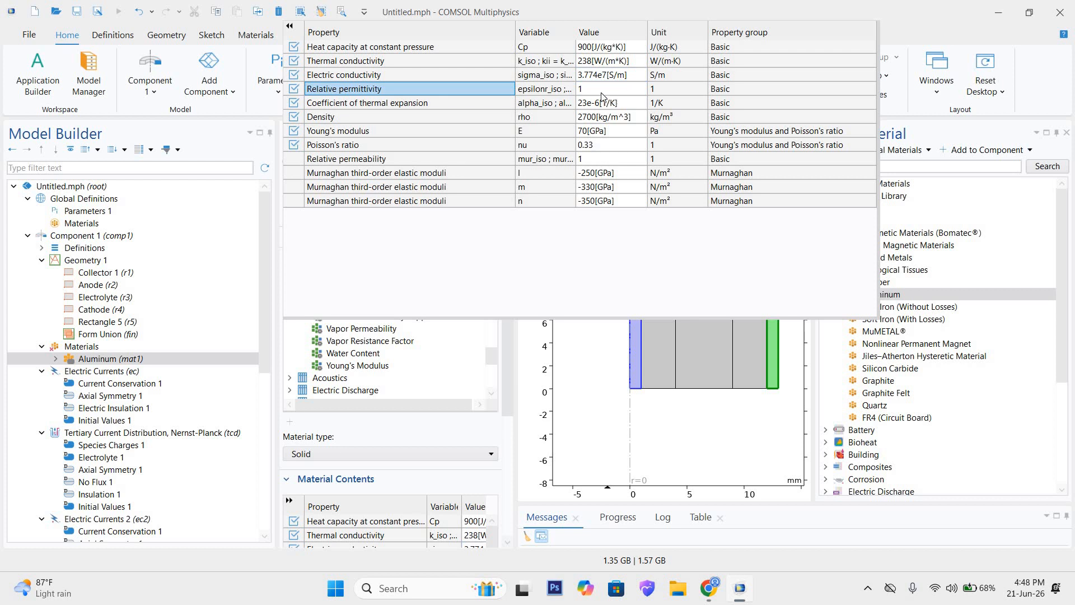
{"action": "left_click", "coordinate": [602, 91]}
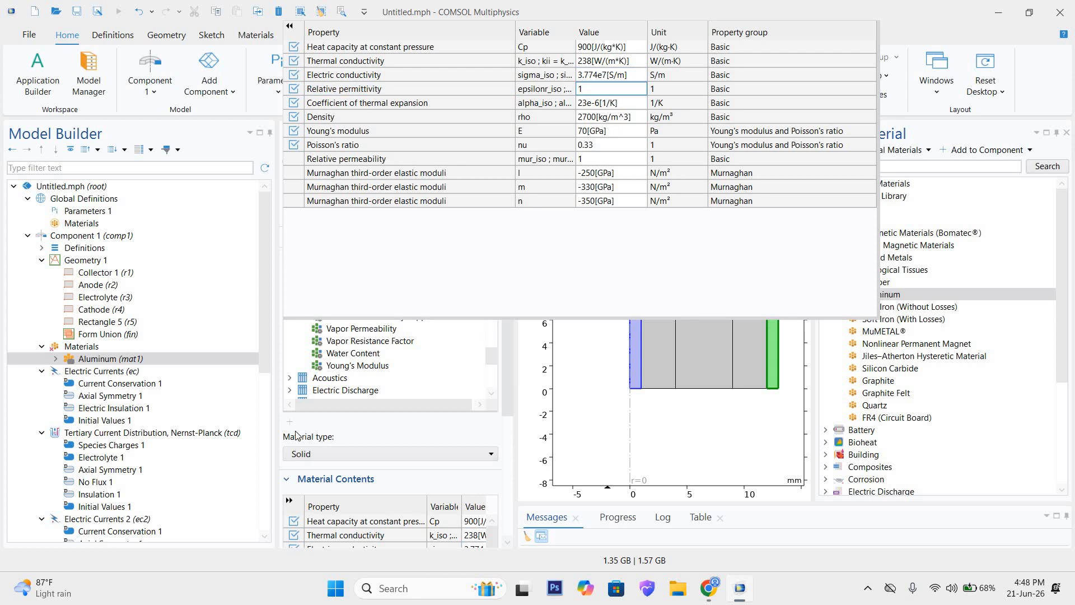
{"action": "left_click", "coordinate": [305, 405]}
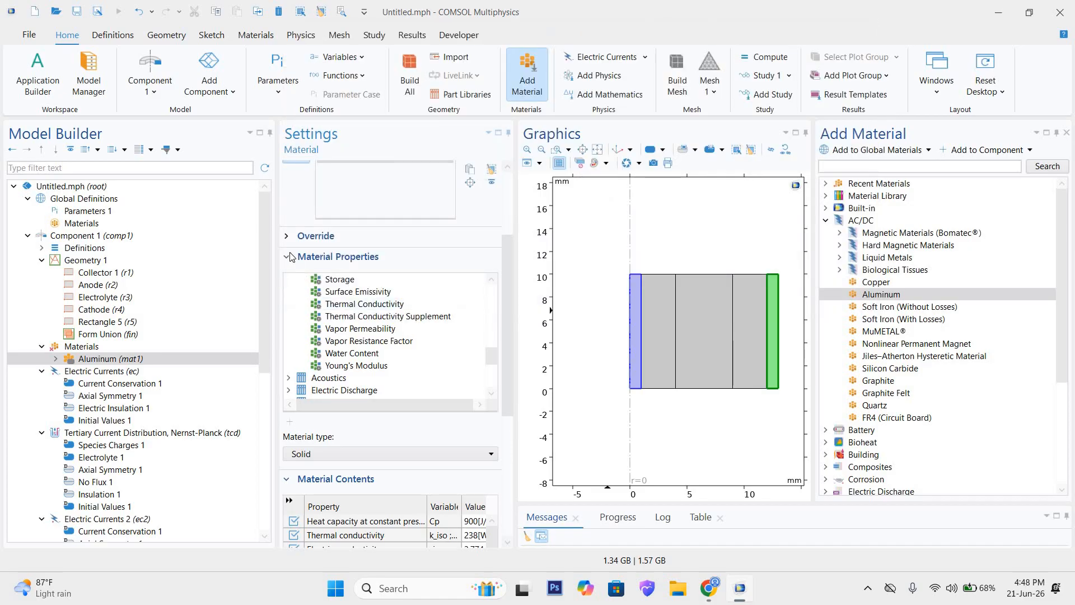
{"action": "left_click", "coordinate": [288, 257]}
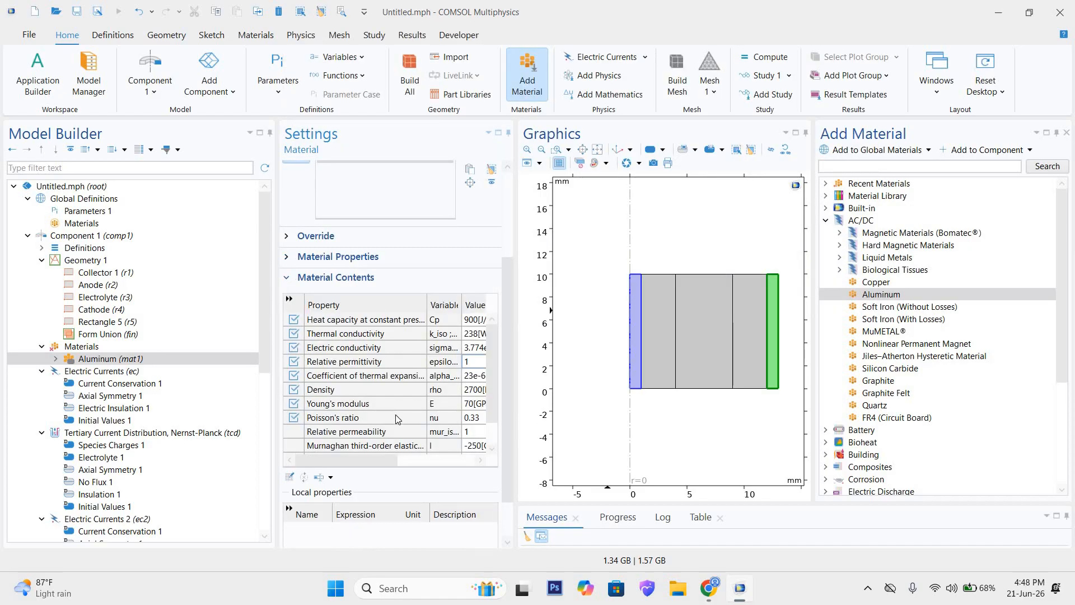
{"action": "scroll", "coordinate": [395, 413], "scroll_direction": "down", "scroll_amount": 2}
{"action": "scroll", "coordinate": [395, 395], "scroll_direction": "up", "scroll_amount": 4}
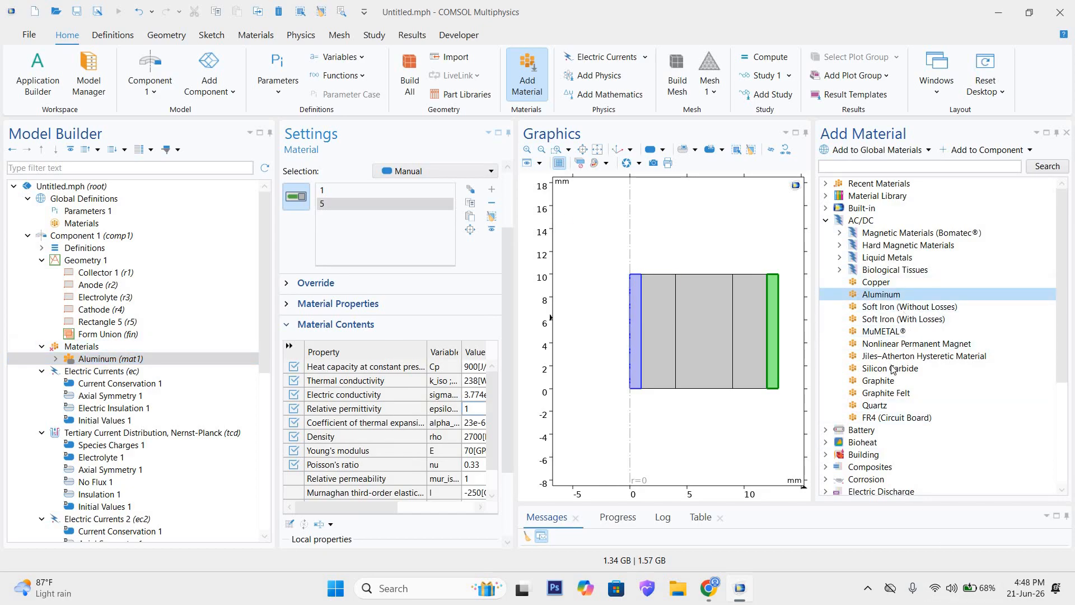
Step: Add Graphite from the AC/DC material library and assign it to the anode and cathode layers, domains 2 and 4
{"action": "left_click", "coordinate": [882, 384]}
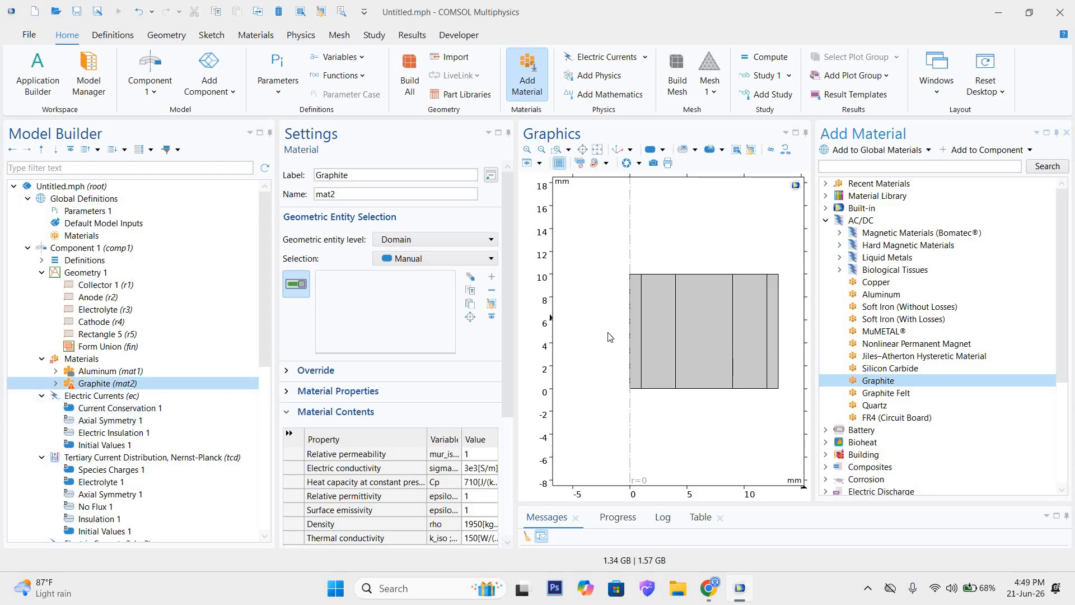
{"action": "left_click", "coordinate": [652, 304]}
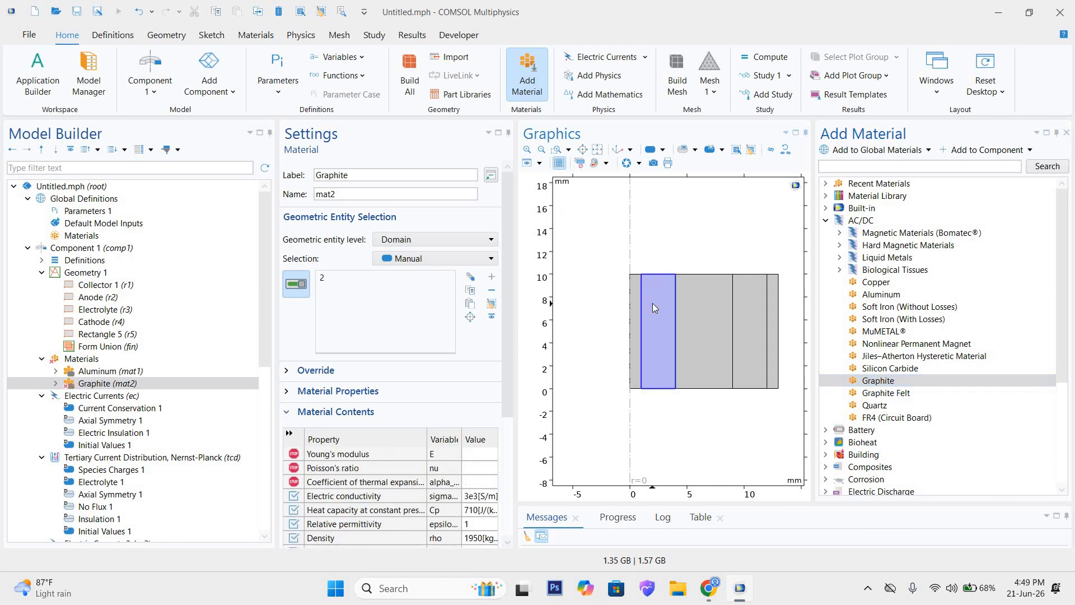
{"action": "left_click", "coordinate": [752, 304]}
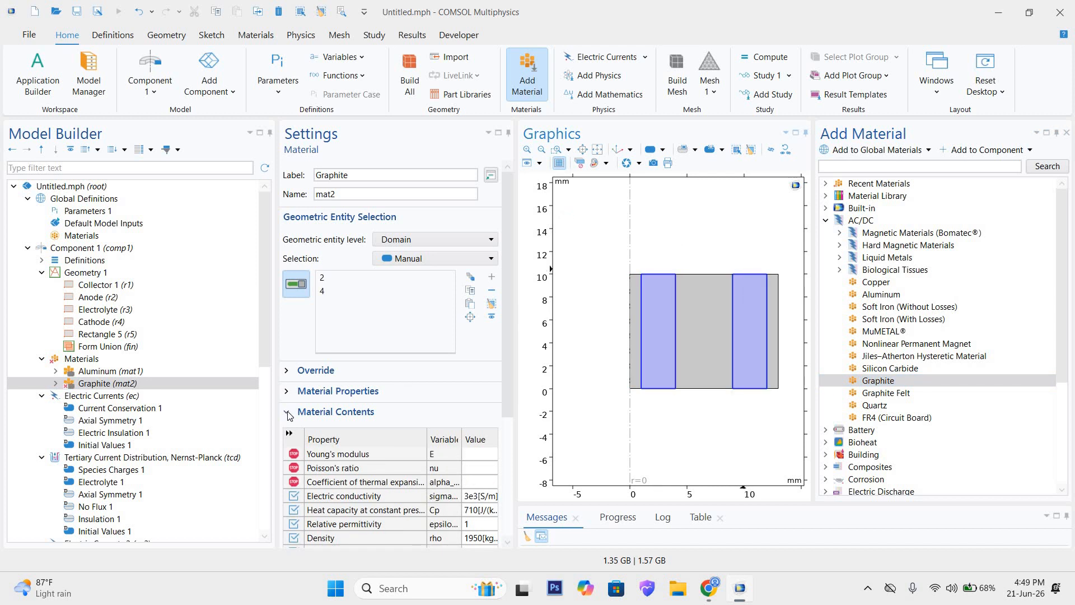
{"action": "scroll", "coordinate": [295, 472], "scroll_direction": "down", "scroll_amount": 3}
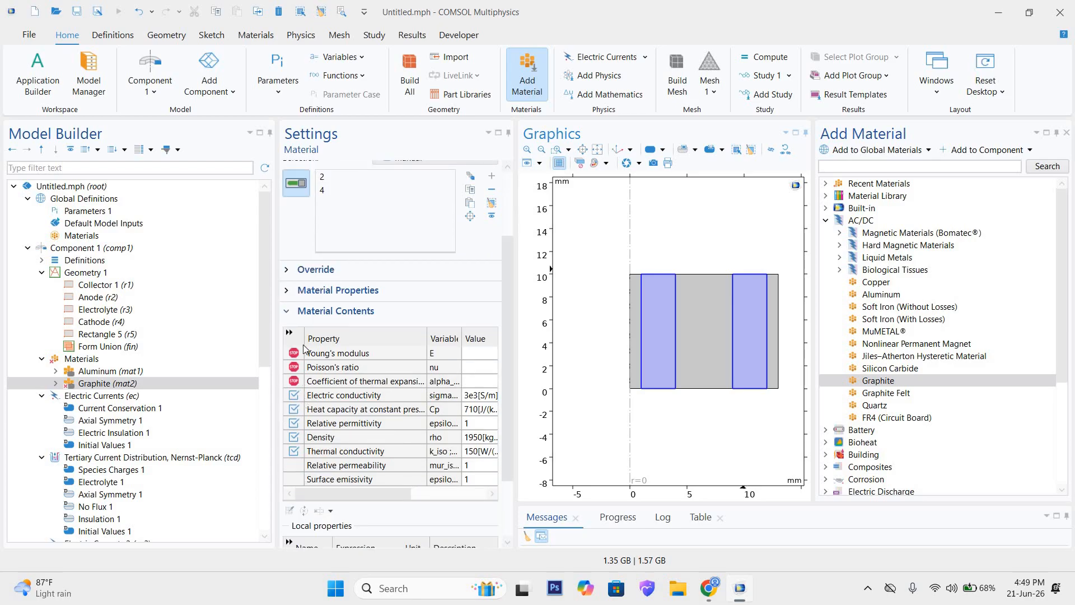
{"action": "scroll", "coordinate": [298, 326], "scroll_direction": "down", "scroll_amount": 1}
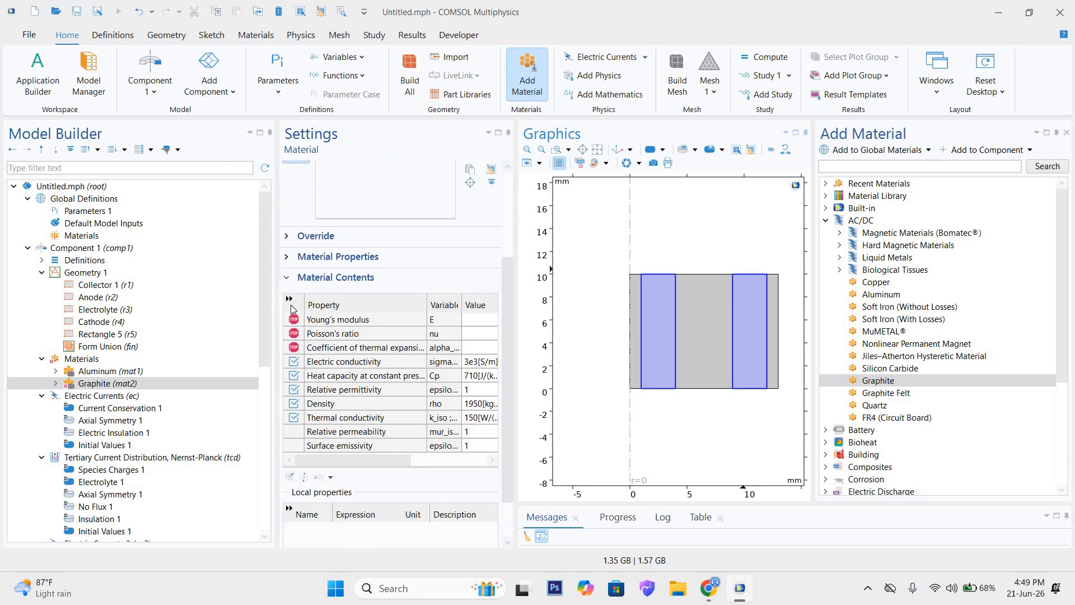
Step: Set Graphite's Young's modulus to 2 Pa, Poisson's ratio to 45 and coefficient of thermal expansion to 10 1/K
{"action": "left_click", "coordinate": [289, 298]}
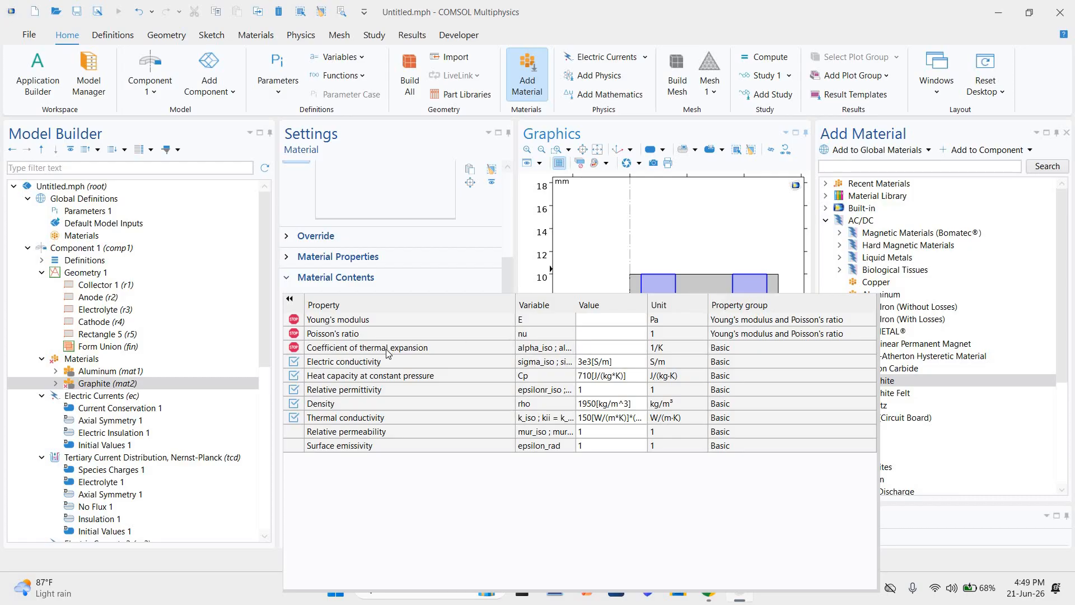
{"action": "left_click", "coordinate": [626, 320]}
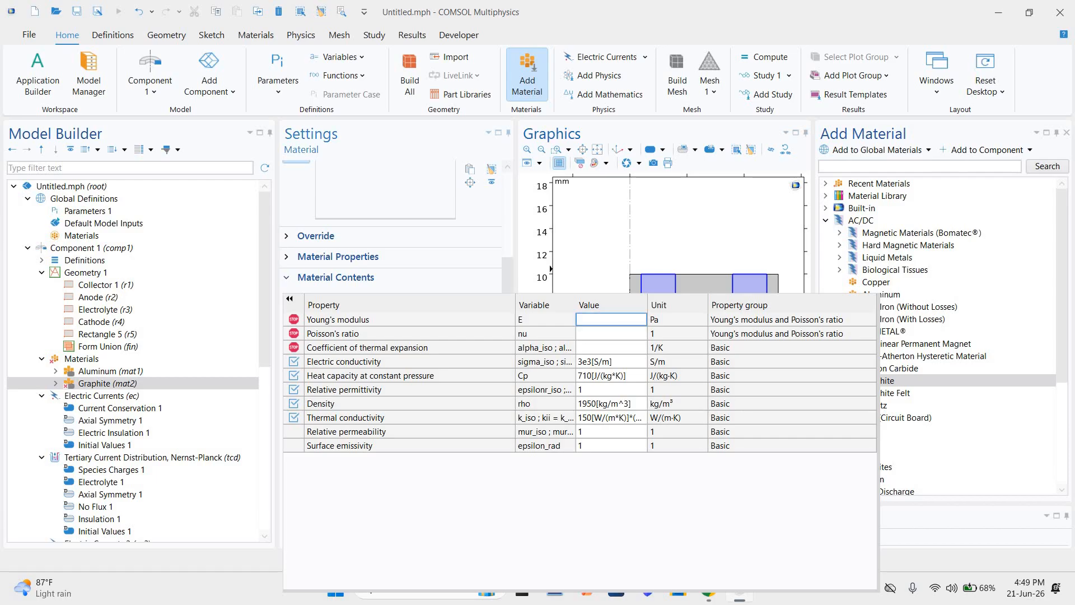
{"action": "type", "text": "2"}
{"action": "left_click", "coordinate": [627, 334]}
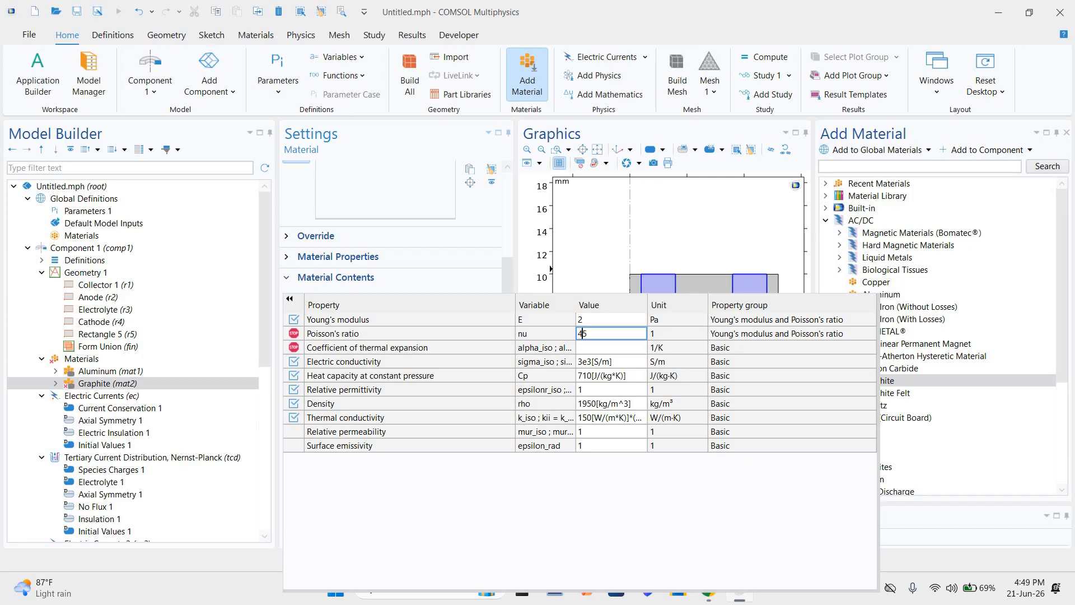
{"action": "left_click", "coordinate": [607, 349]}
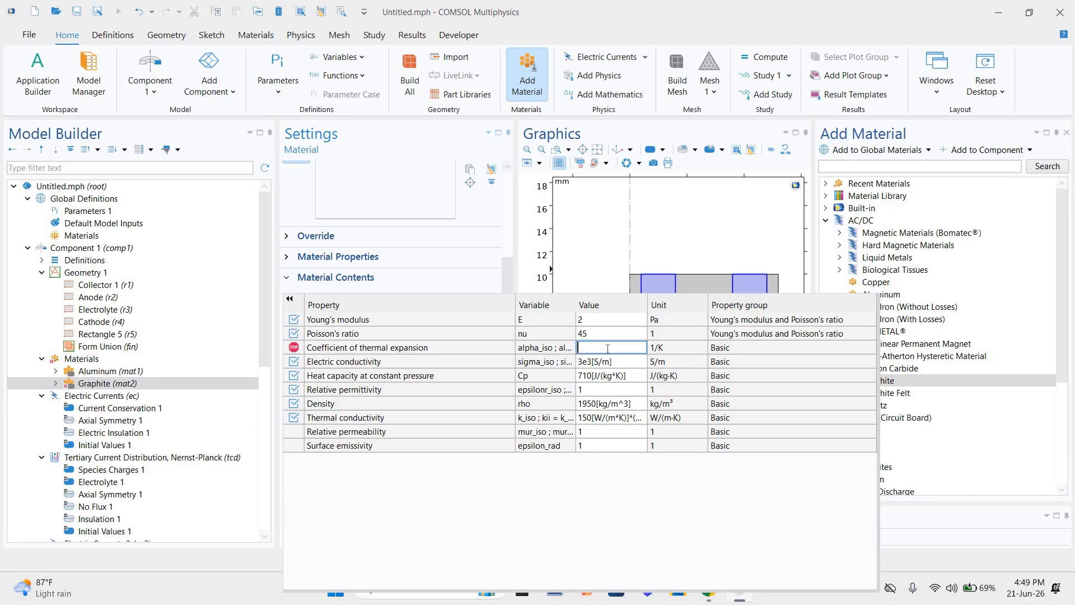
{"action": "type", "text": "10"}
{"action": "left_click", "coordinate": [322, 347]}
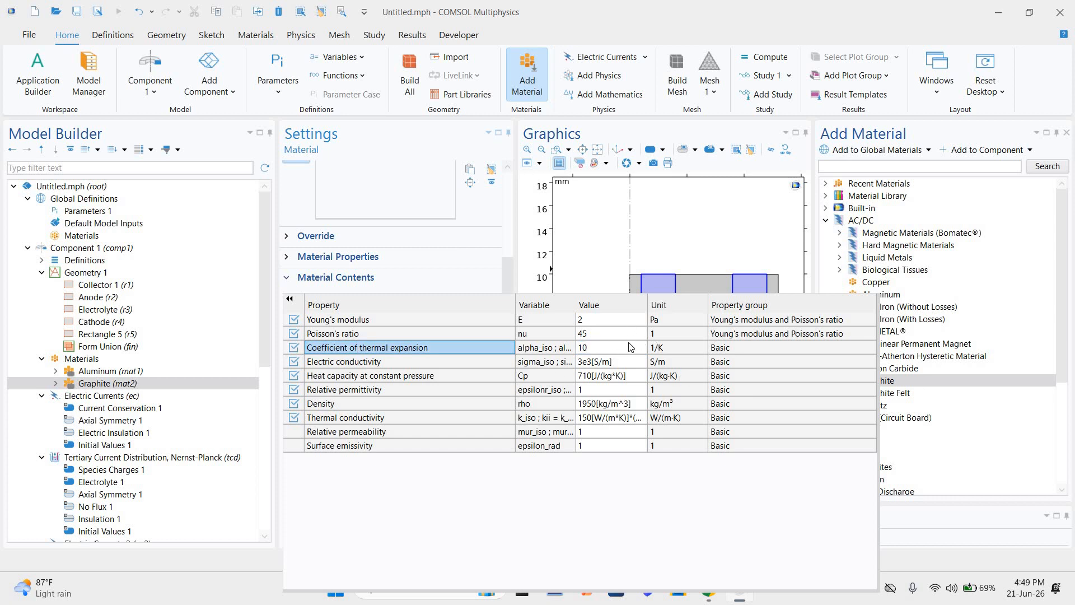
Step: Look through Graphite's basic material properties and review the values in its material contents
{"action": "left_click", "coordinate": [287, 259]}
{"action": "left_click", "coordinate": [290, 279]}
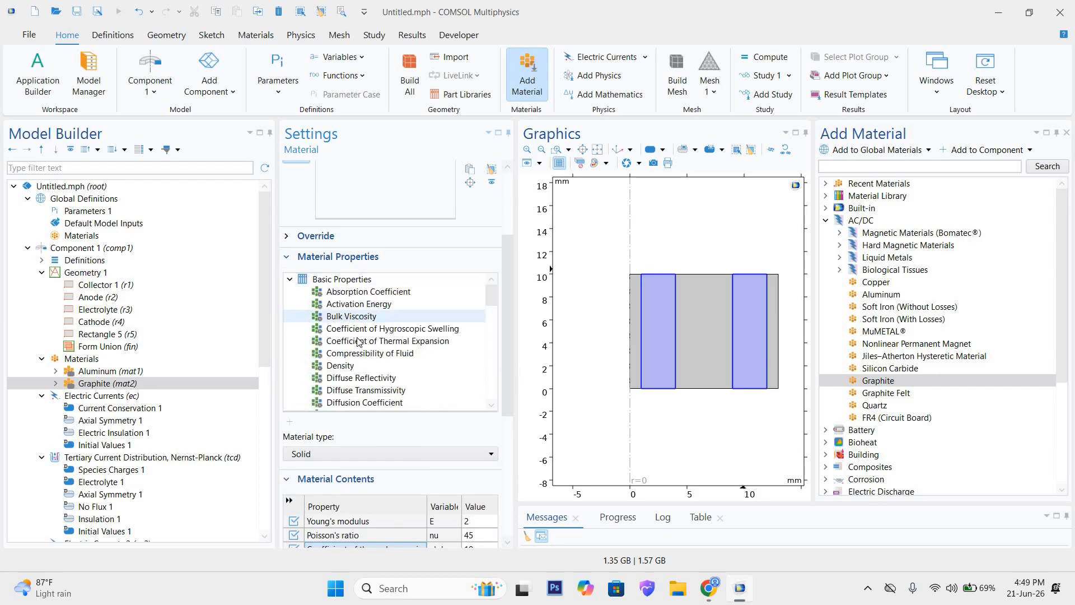
{"action": "left_click", "coordinate": [286, 257]}
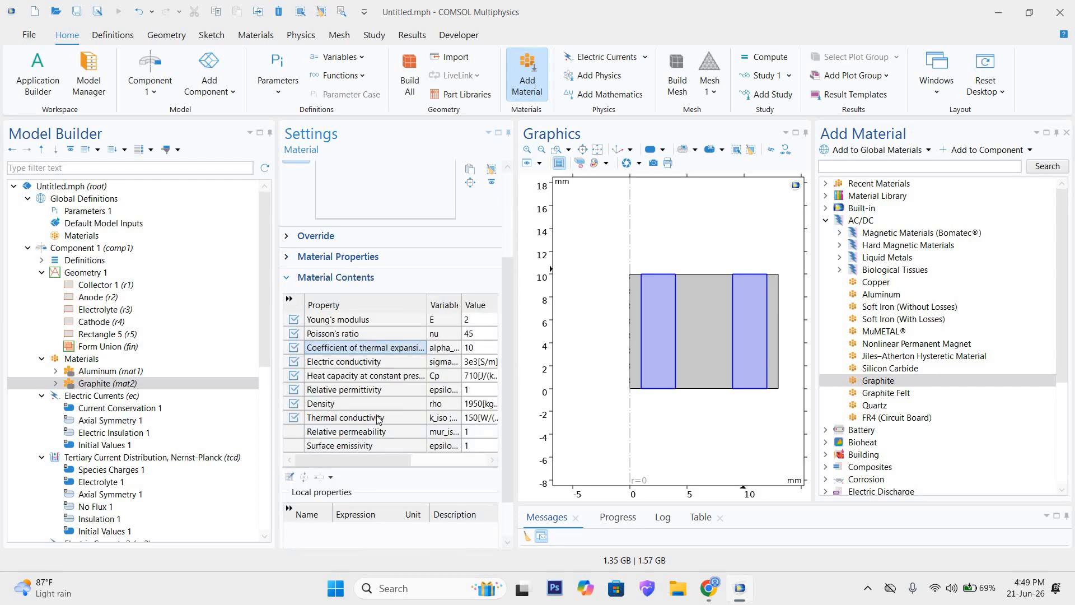
{"action": "scroll", "coordinate": [381, 421], "scroll_direction": "down", "scroll_amount": 1}
{"action": "scroll", "coordinate": [378, 405], "scroll_direction": "up", "scroll_amount": 3}
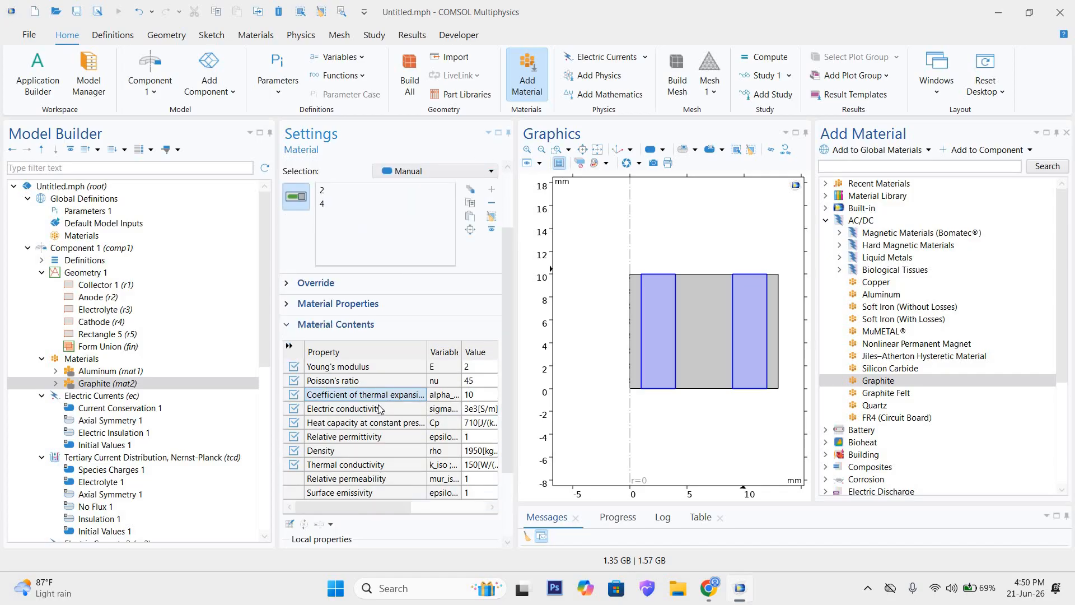
{"action": "scroll", "coordinate": [436, 403], "scroll_direction": "down", "scroll_amount": 1}
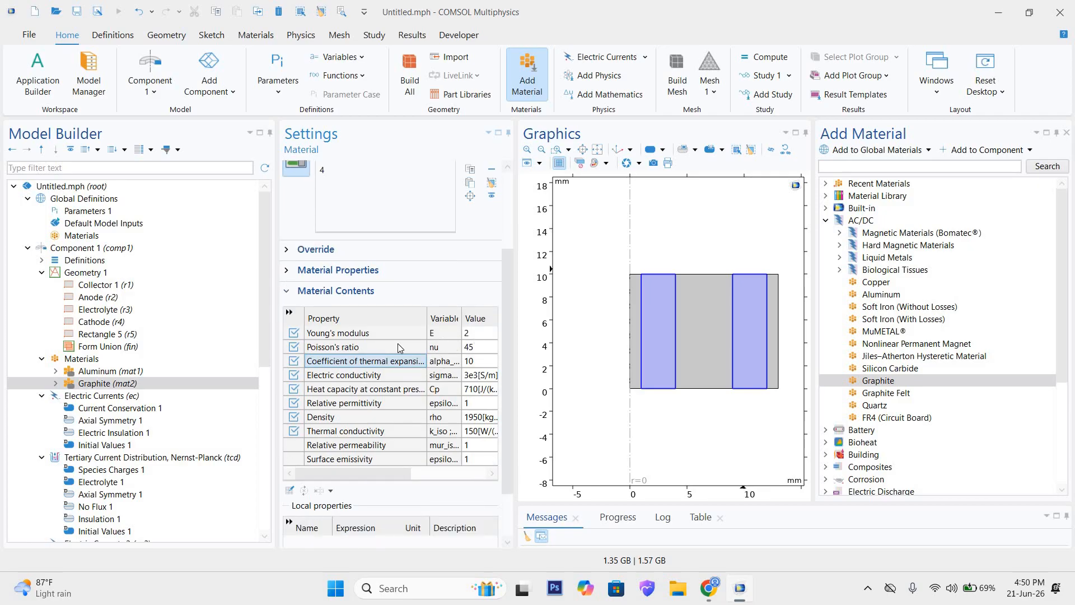
{"action": "left_click", "coordinate": [365, 346]}
{"action": "left_click", "coordinate": [470, 351]}
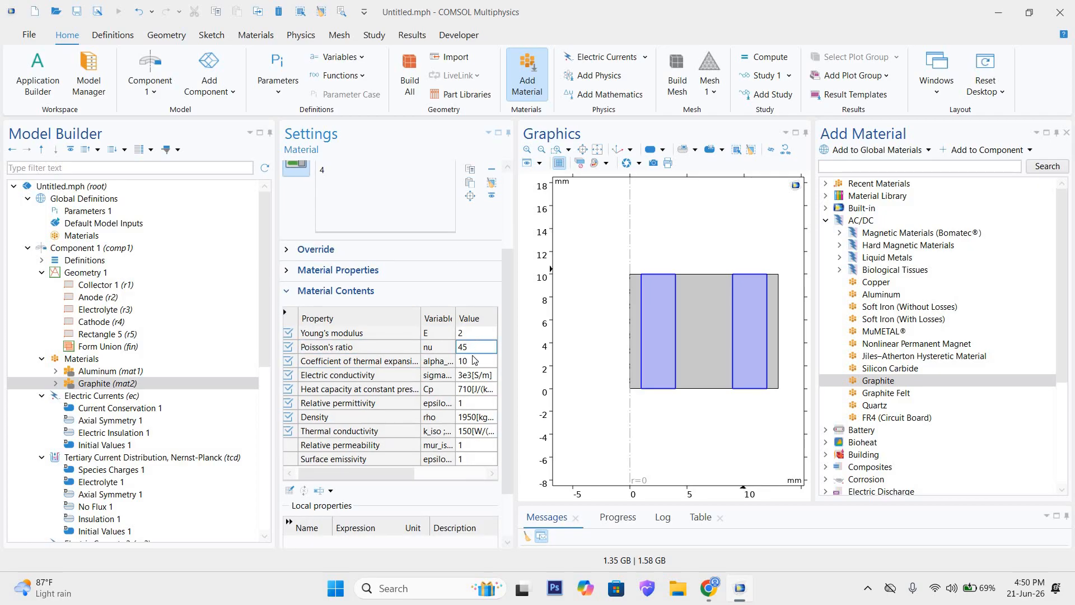
{"action": "left_click", "coordinate": [473, 360]}
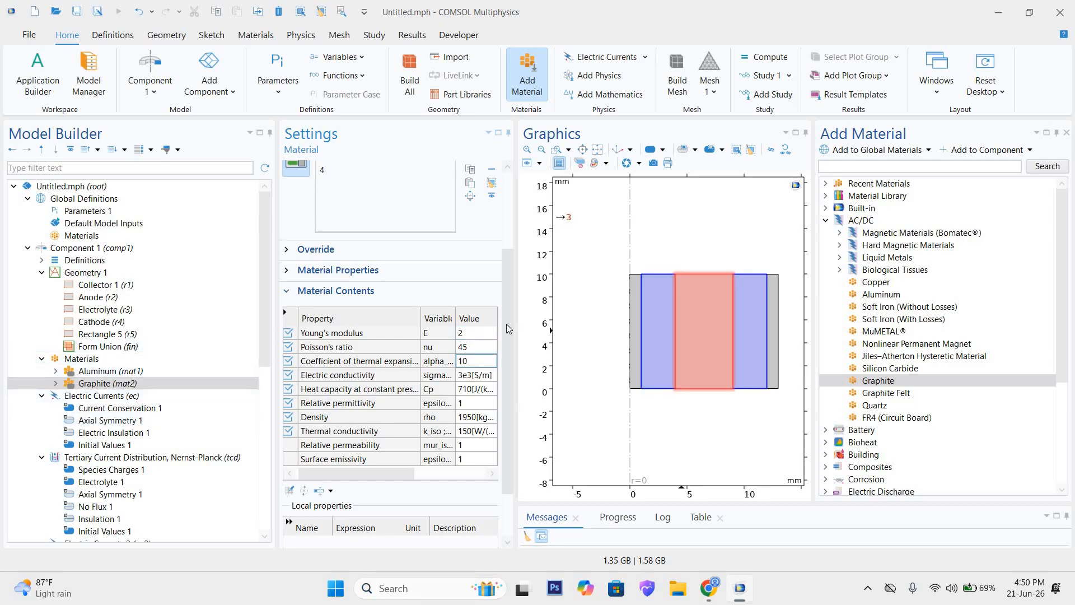
Step: Look through the electrode materials in the Battery material library
{"action": "scroll", "coordinate": [917, 384], "scroll_direction": "down", "scroll_amount": 4}
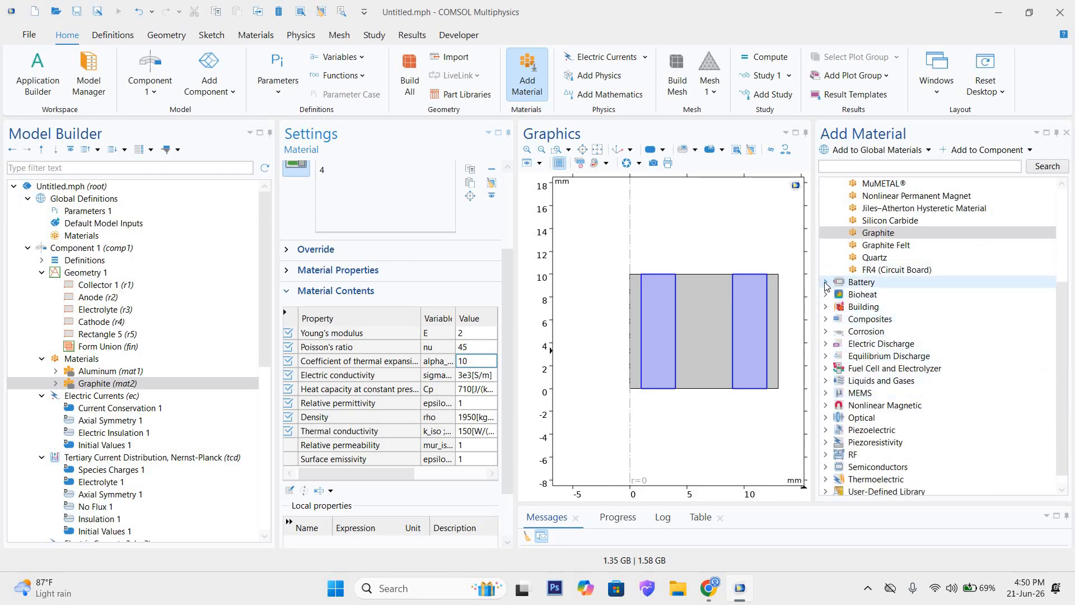
{"action": "left_click", "coordinate": [825, 282]}
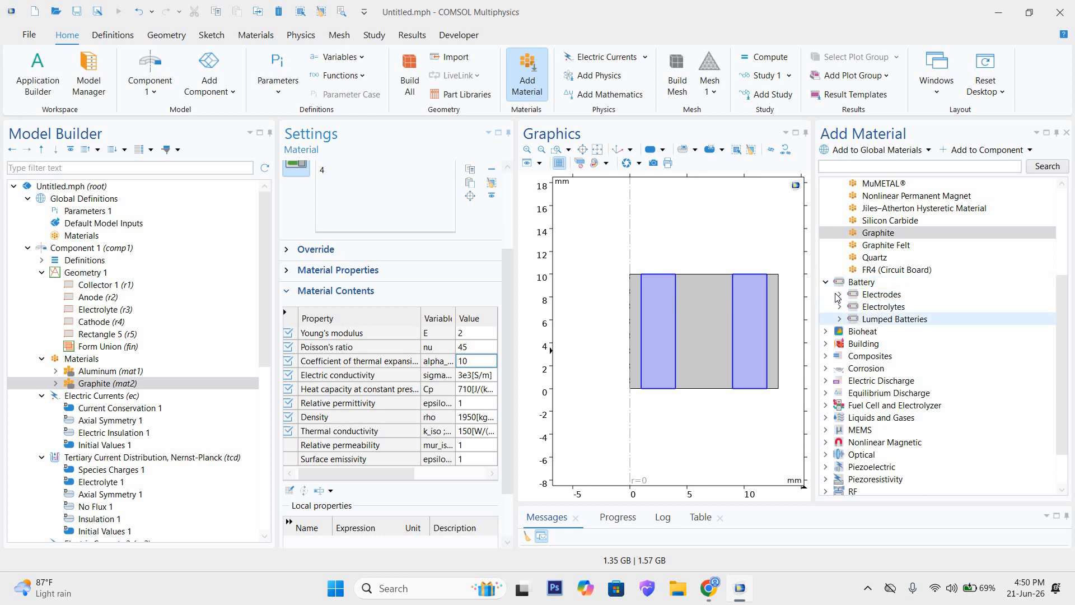
{"action": "left_click", "coordinate": [838, 294]}
{"action": "scroll", "coordinate": [913, 431], "scroll_direction": "down", "scroll_amount": 1}
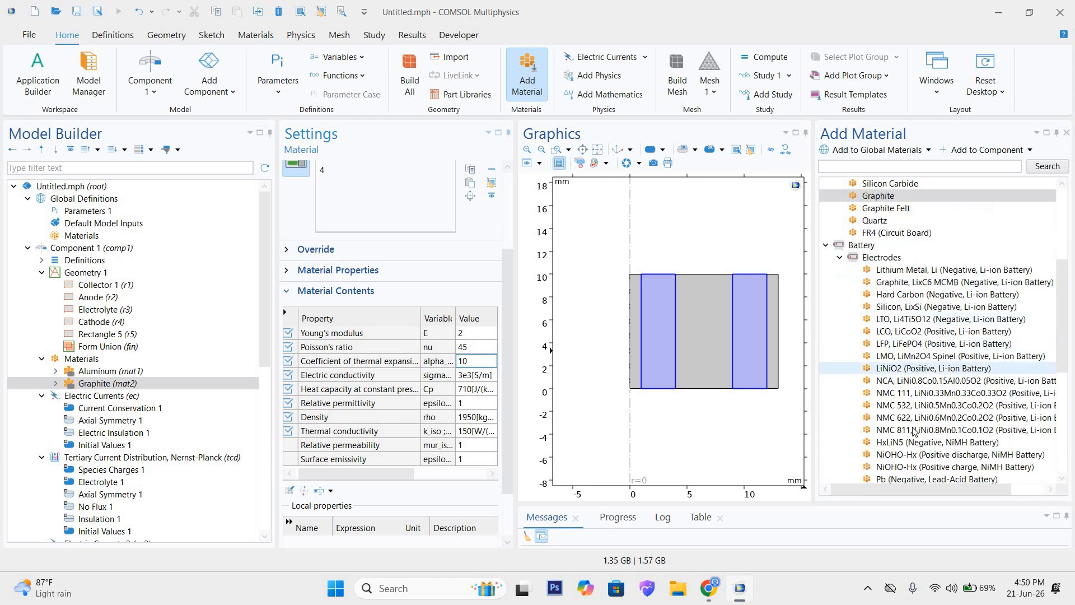
{"action": "scroll", "coordinate": [913, 431], "scroll_direction": "down", "scroll_amount": 1}
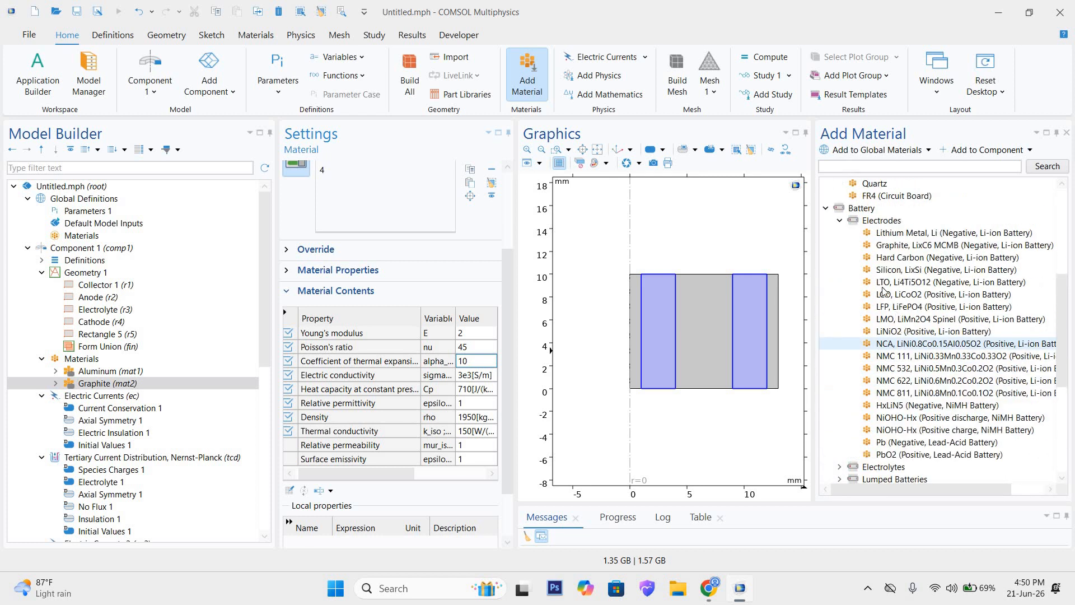
{"action": "left_click", "coordinate": [840, 224]}
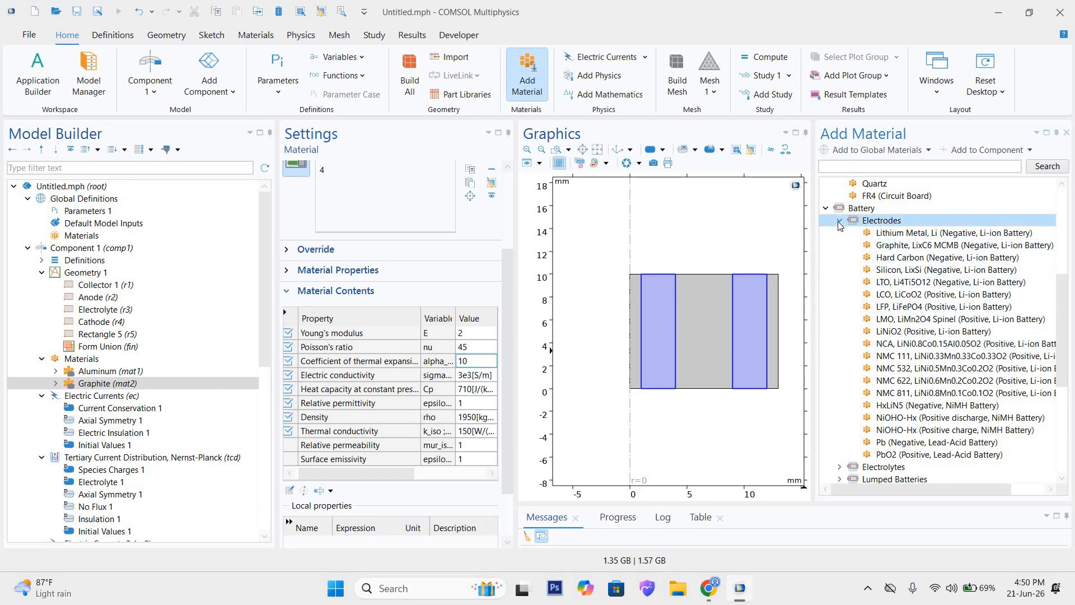
{"action": "left_click", "coordinate": [839, 224]}
Step: Add KOH (Liquid) from the Battery library's electrolytes and assign it to the central electrolyte layer, domain 3
{"action": "left_click", "coordinate": [840, 258]}
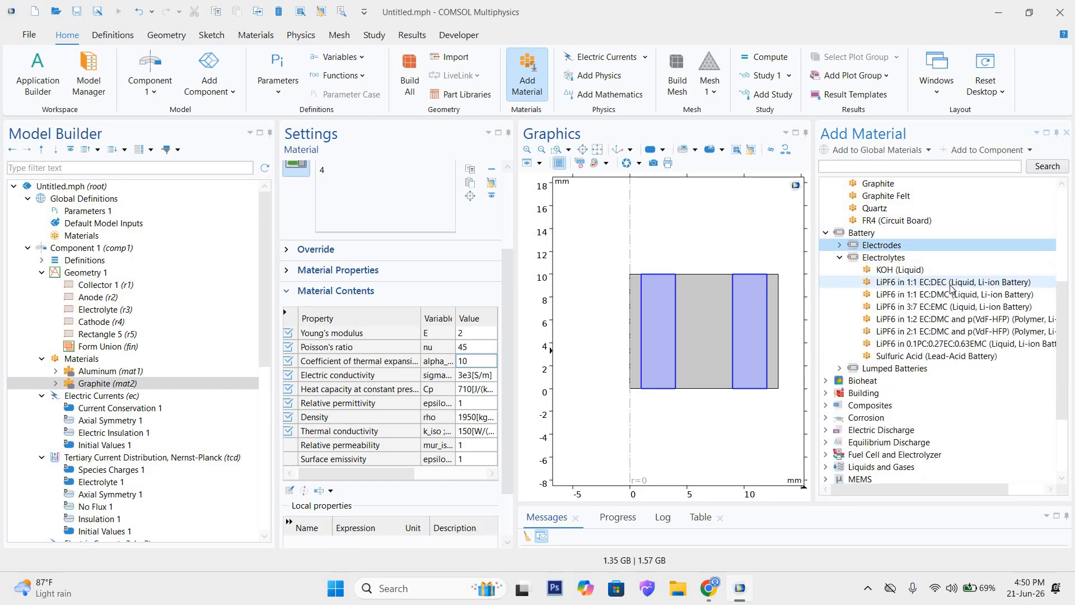
{"action": "left_click", "coordinate": [899, 271]}
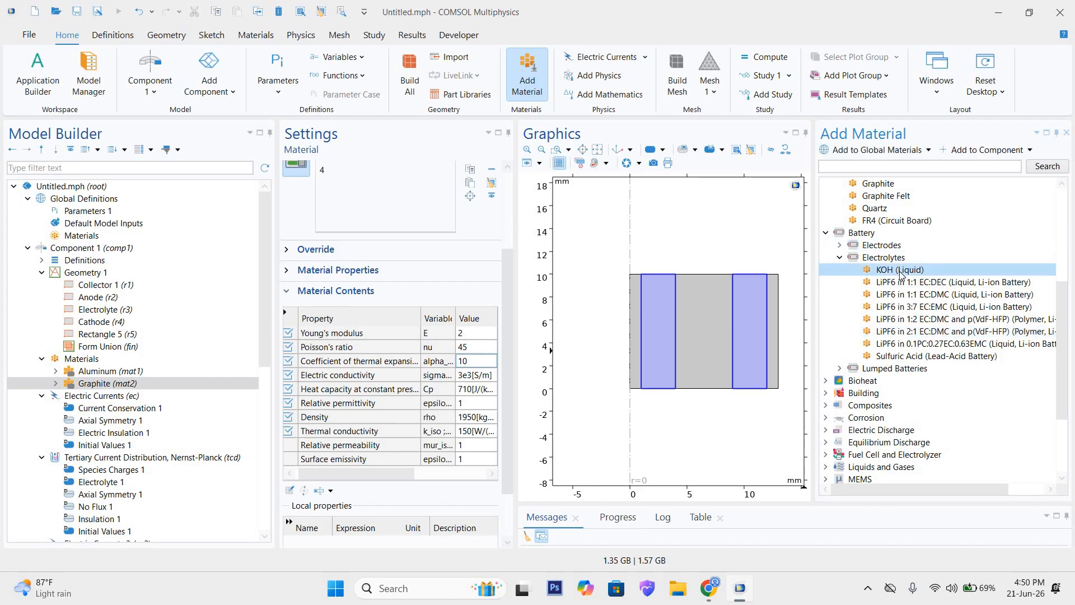
{"action": "double_click", "coordinate": [900, 270]}
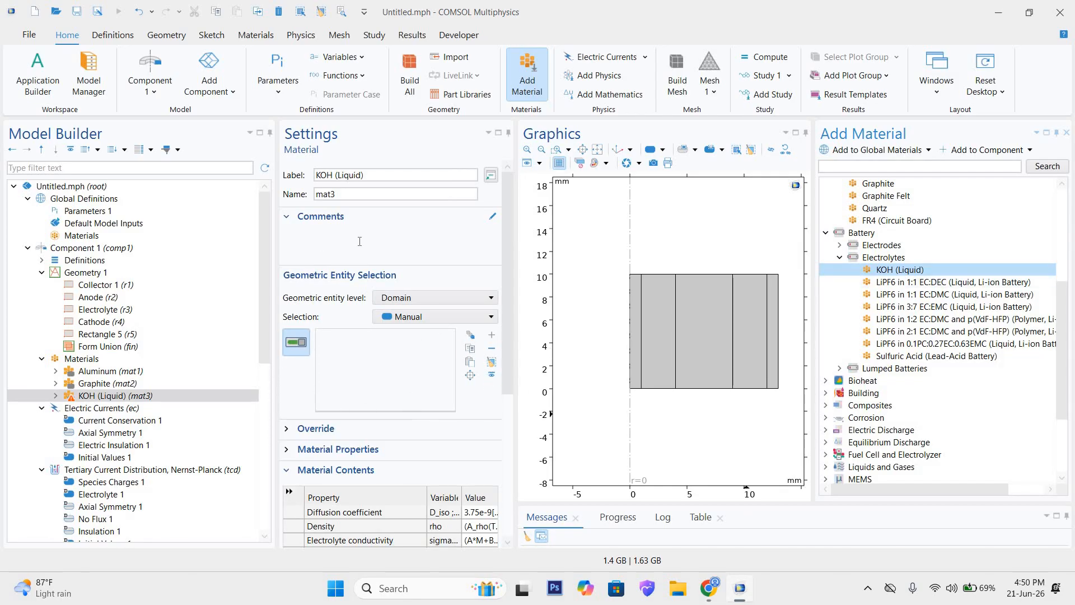
{"action": "left_click", "coordinate": [709, 327]}
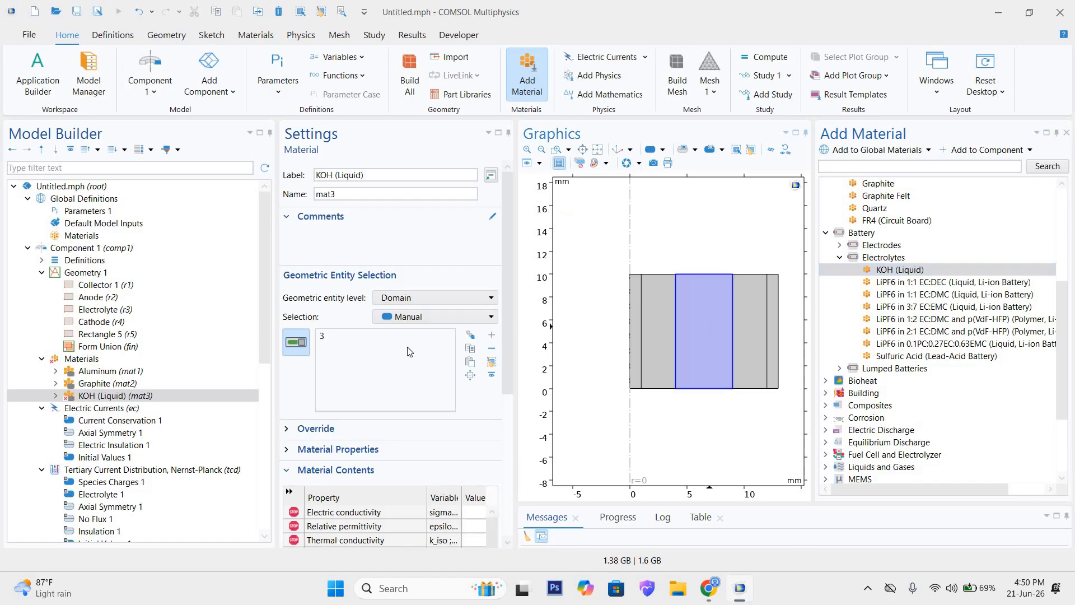
{"action": "left_click", "coordinate": [348, 340]}
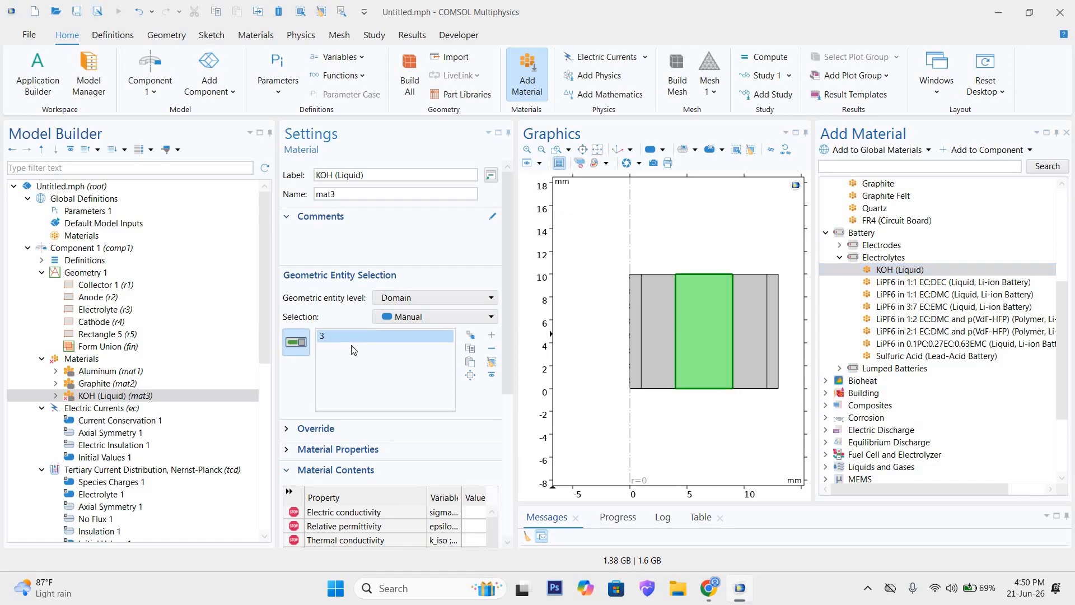
{"action": "left_click", "coordinate": [349, 194]}
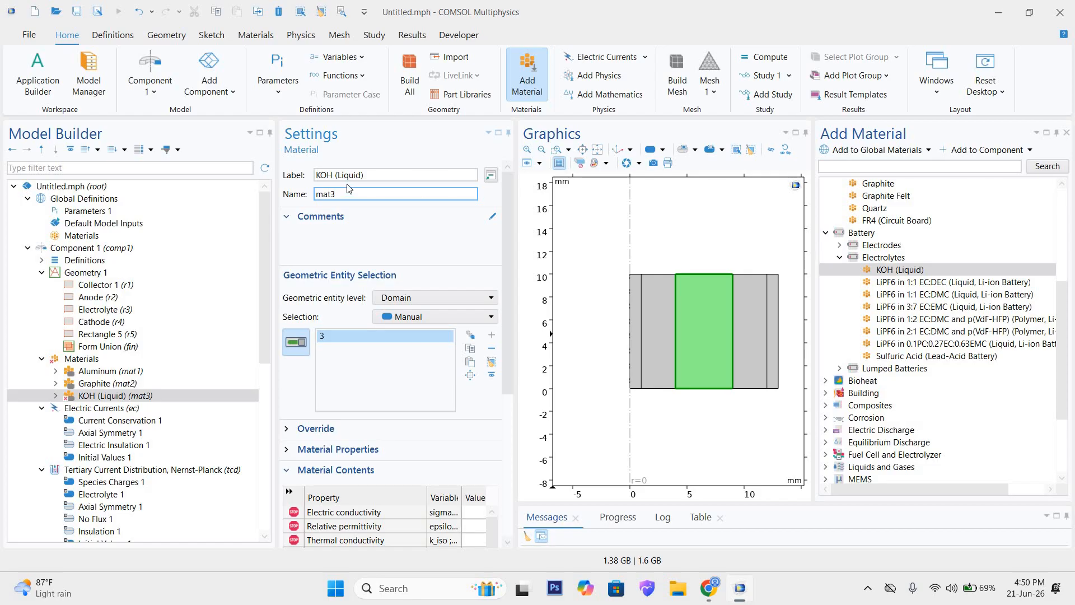
{"action": "left_click", "coordinate": [342, 179]}
{"action": "left_click", "coordinate": [344, 193]}
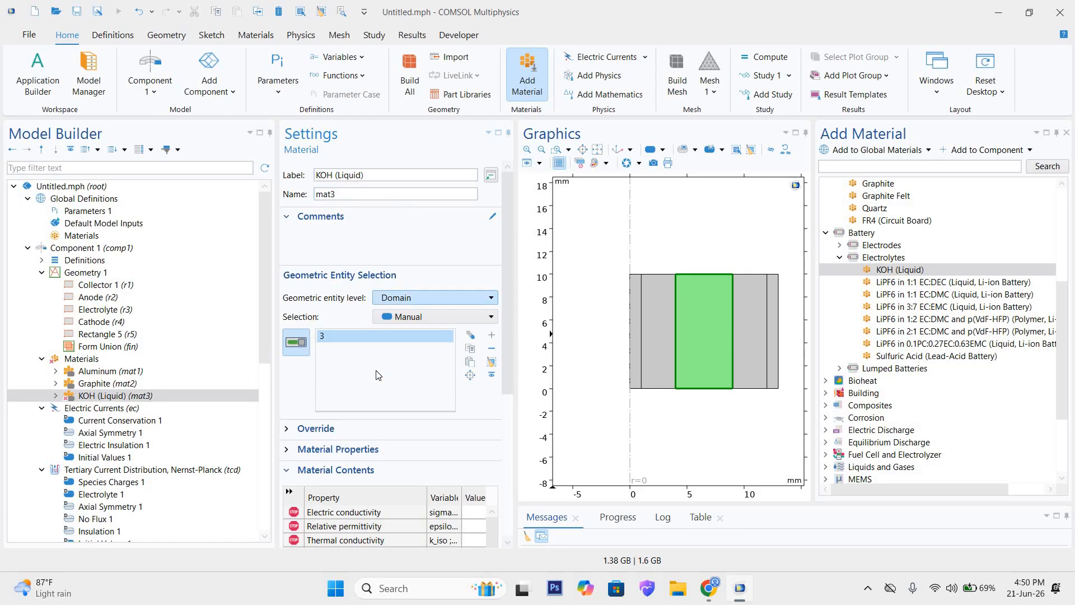
Step: Set KOH's electric conductivity to 5 S/m, relative permittivity to 3, thermal conductivity to 2 W/(m·K) and heat capacity to 42 J/(kg·K)
{"action": "scroll", "coordinate": [288, 255], "scroll_direction": "down", "scroll_amount": 5}
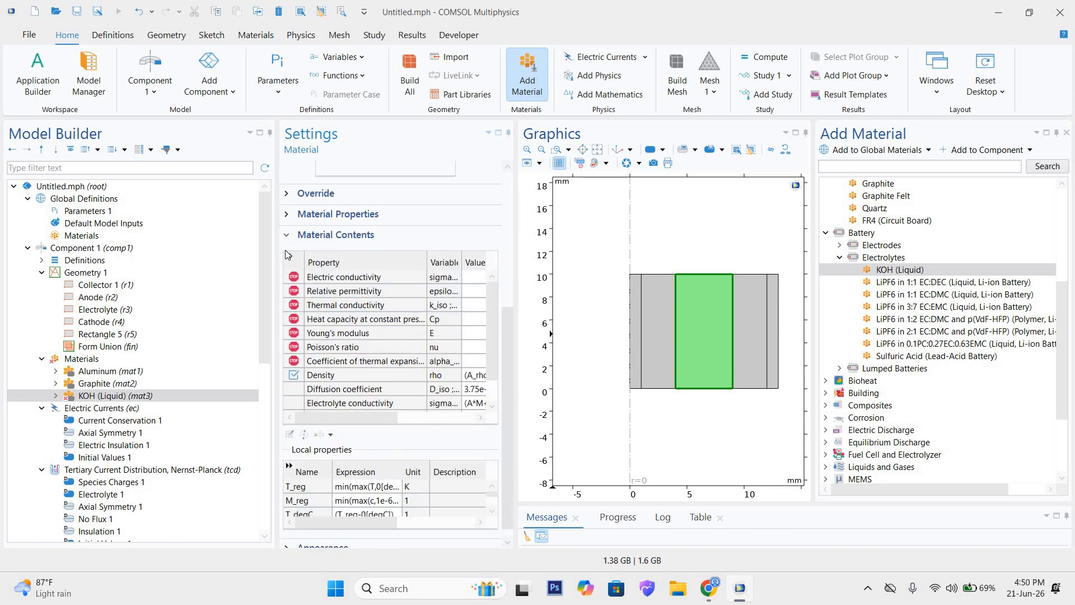
{"action": "left_click", "coordinate": [289, 256]}
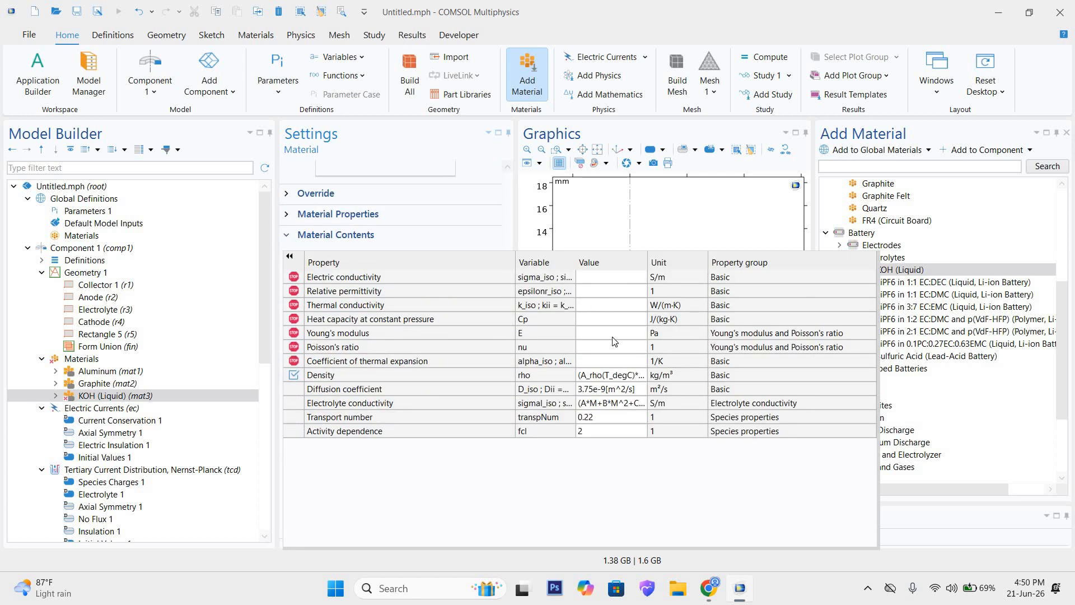
{"action": "left_click", "coordinate": [608, 278]}
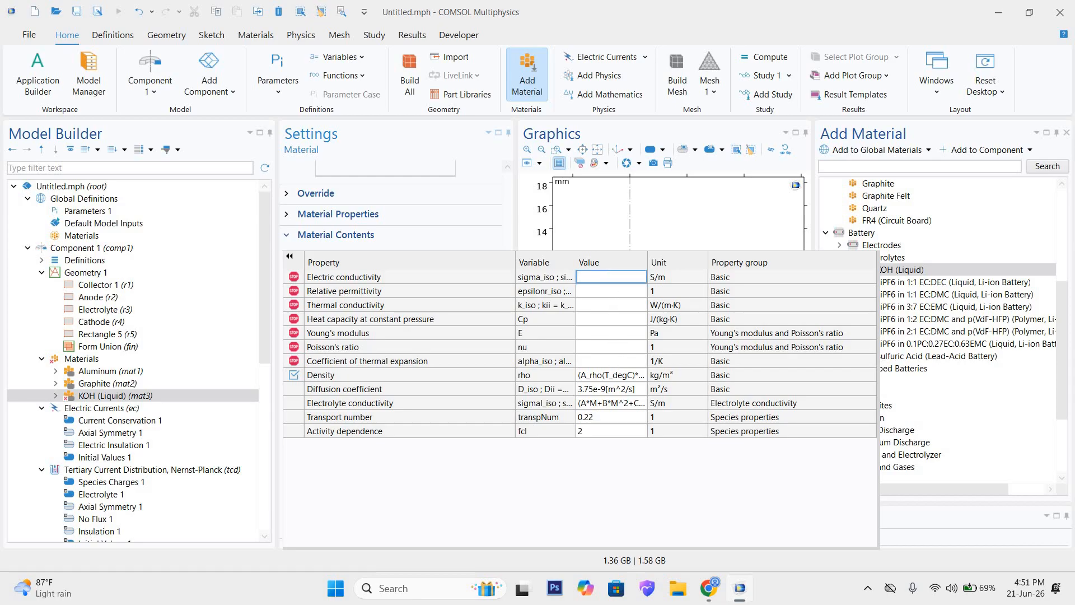
{"action": "type", "text": "5"}
{"action": "left_click", "coordinate": [630, 290]}
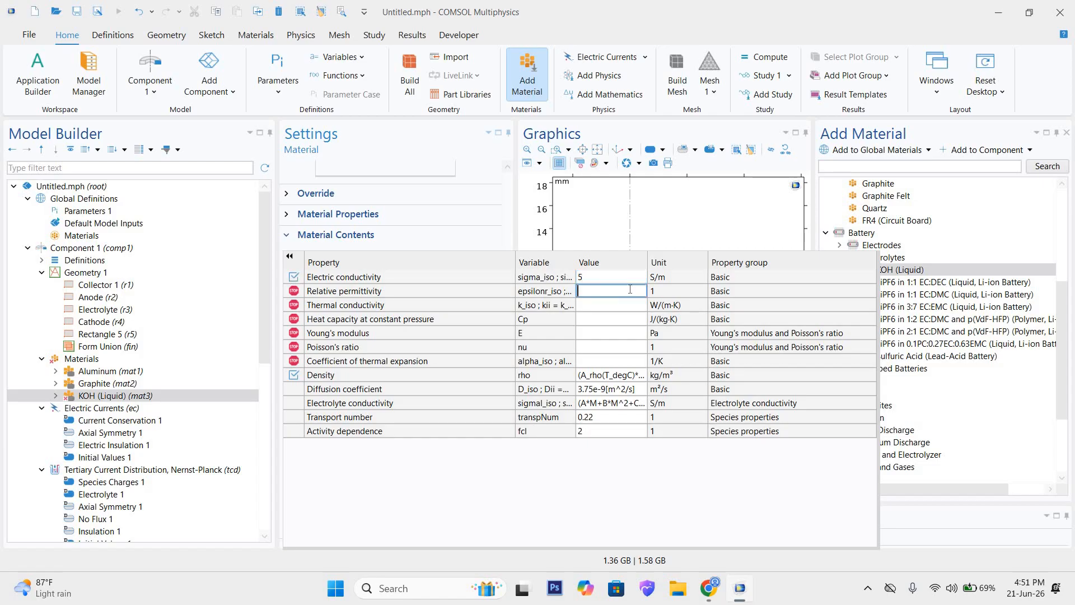
{"action": "left_click", "coordinate": [611, 305]}
{"action": "left_click", "coordinate": [613, 319]}
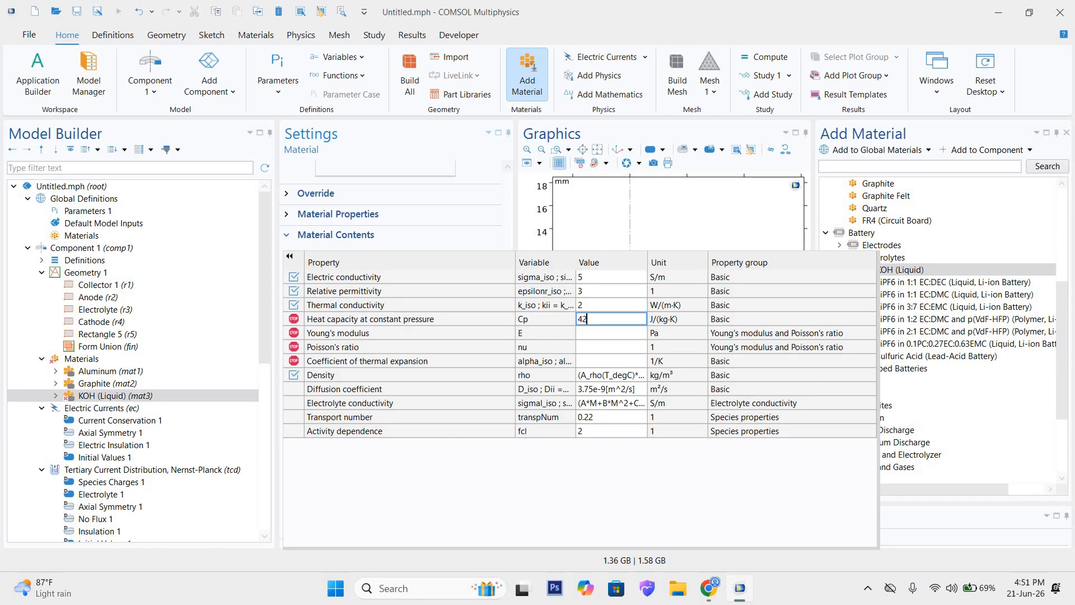
{"action": "type", "text": "42"}
Step: Set KOH's Young's modulus to 5 Pa, Poisson's ratio to 3 and coefficient of thermal expansion to 6 1/K, and collapse its material contents
{"action": "left_click", "coordinate": [603, 333]}
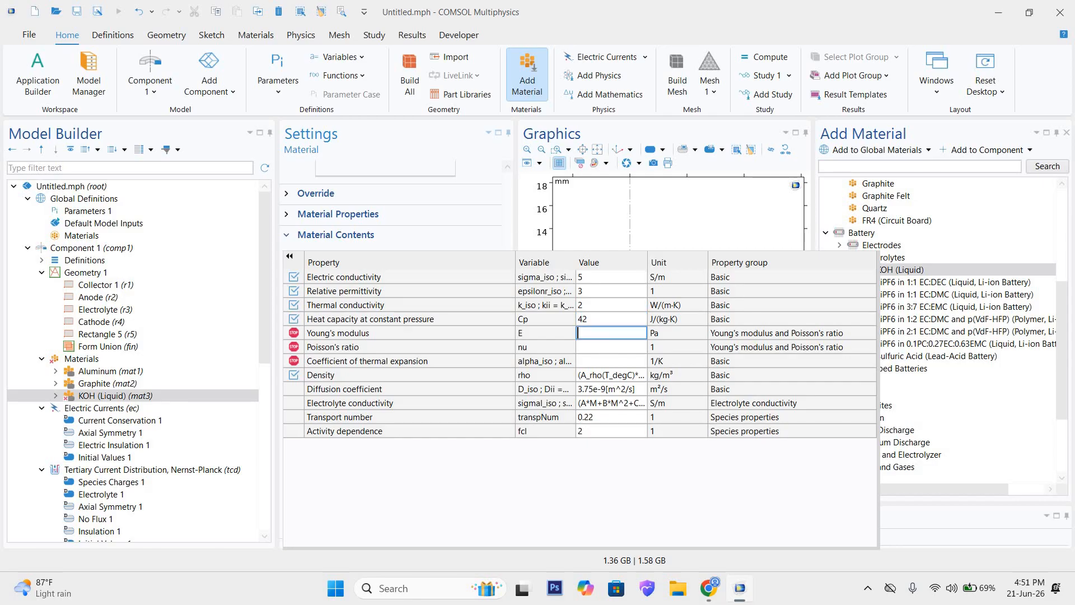
{"action": "type", "text": "5"}
{"action": "left_click", "coordinate": [622, 345]}
{"action": "left_click", "coordinate": [625, 357]}
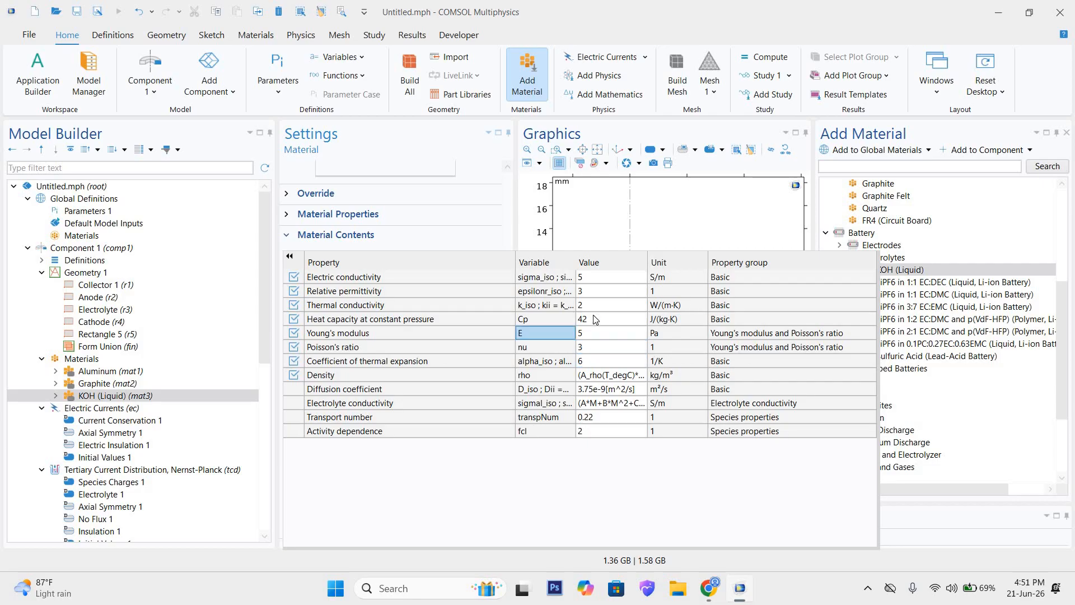
{"action": "left_click", "coordinate": [565, 332]}
{"action": "left_click", "coordinate": [288, 252]}
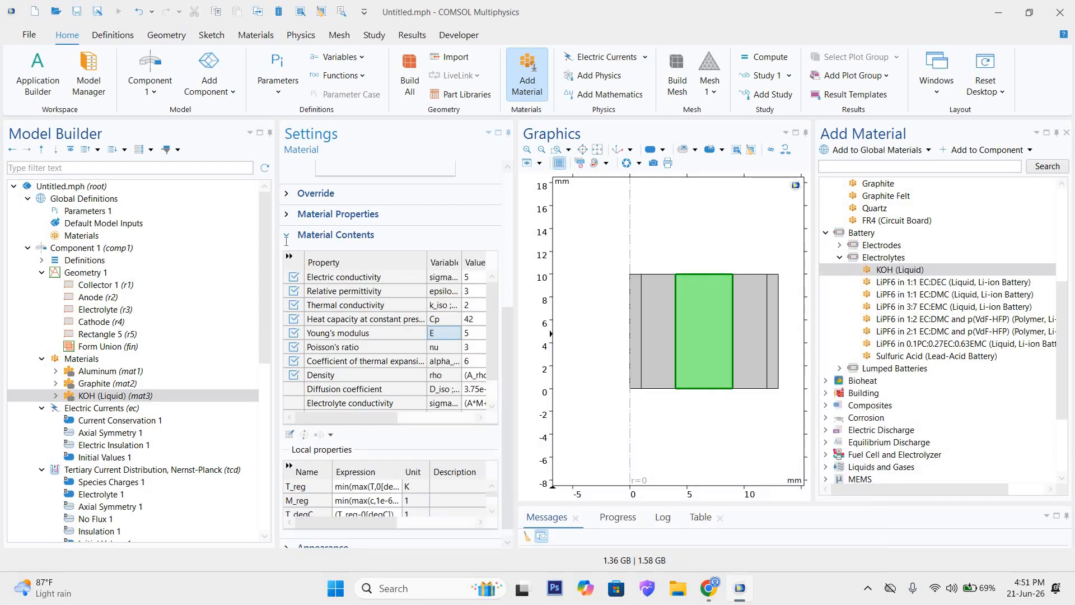
{"action": "left_click", "coordinate": [287, 235]}
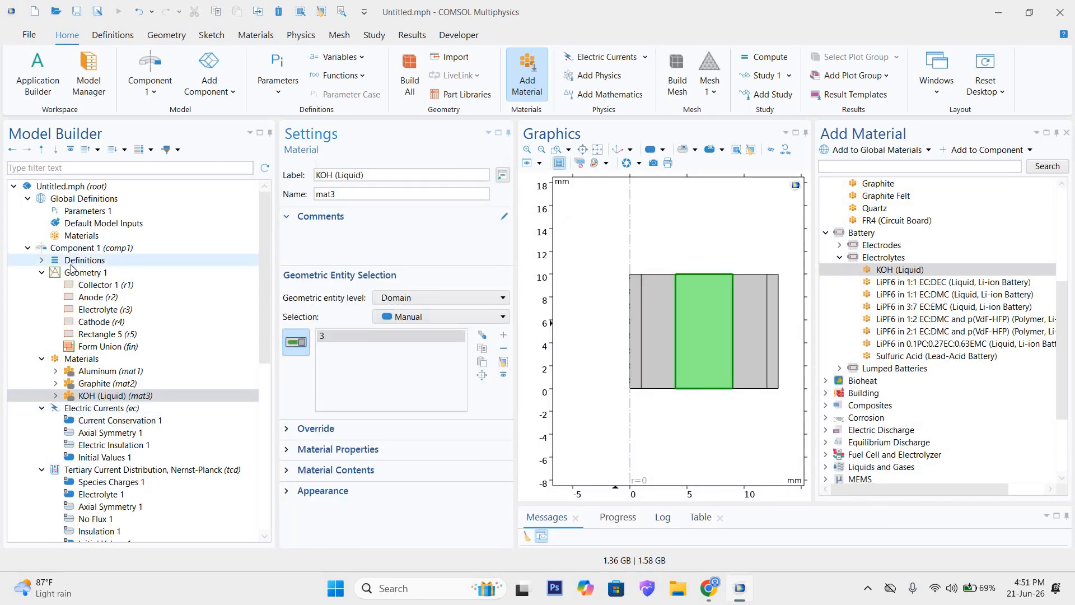
Step: Check the domain assignments of Aluminum, Graphite and KOH (Liquid), and close the material library
{"action": "left_click", "coordinate": [92, 371]}
{"action": "left_click", "coordinate": [98, 383]}
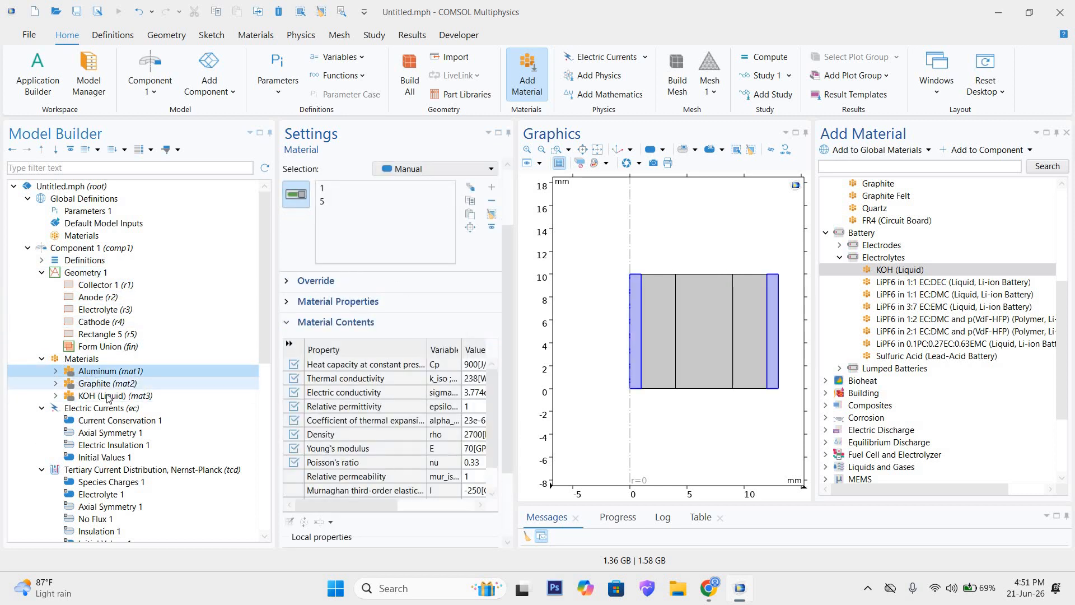
{"action": "left_click", "coordinate": [110, 395]}
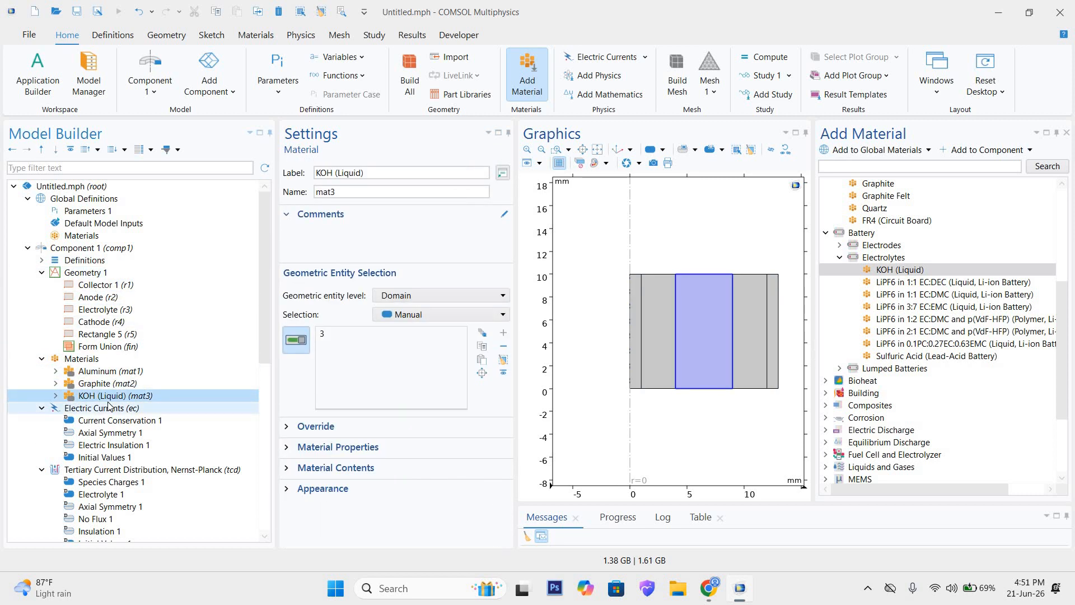
{"action": "left_click", "coordinate": [1065, 134]}
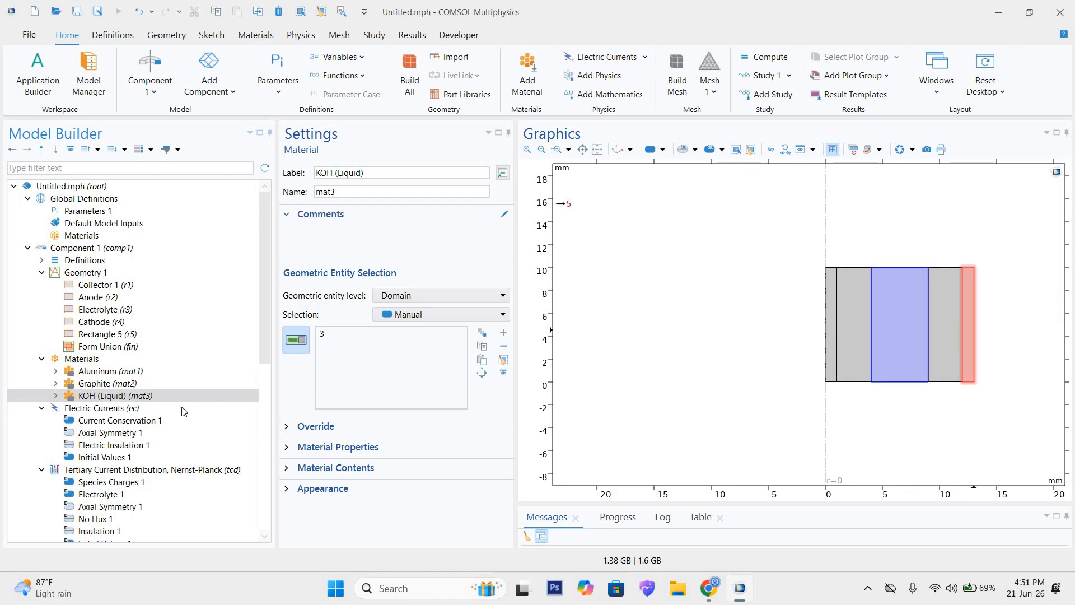
Step: Look over the physics interfaces in the model tree and open the first Electric Currents interface's initial values
{"action": "scroll", "coordinate": [105, 414], "scroll_direction": "down", "scroll_amount": 4}
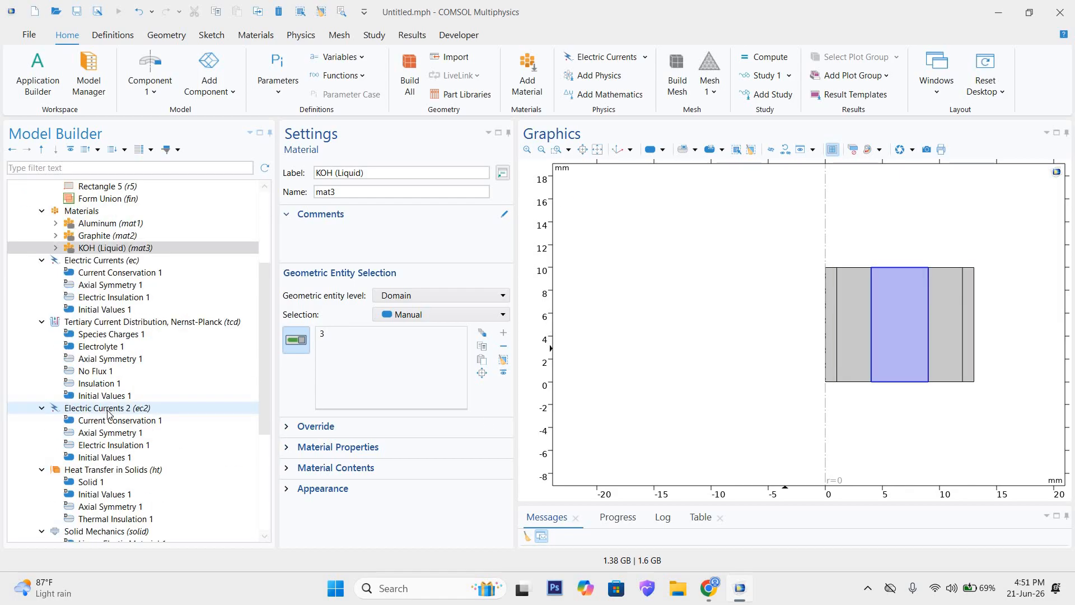
{"action": "left_click", "coordinate": [27, 167]}
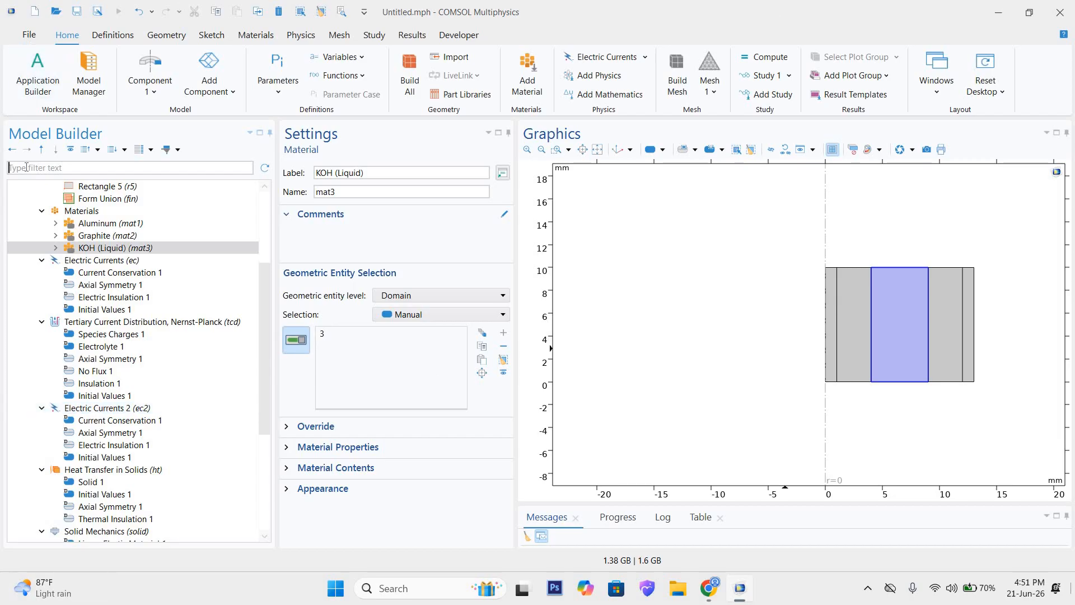
{"action": "scroll", "coordinate": [112, 431], "scroll_direction": "down", "scroll_amount": 5}
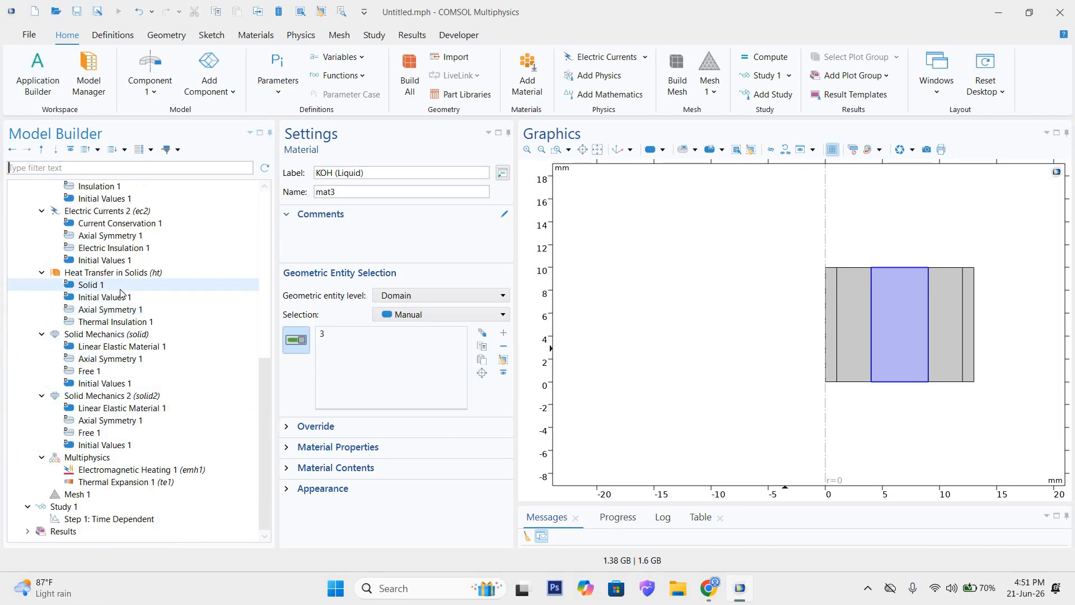
{"action": "scroll", "coordinate": [120, 293], "scroll_direction": "up", "scroll_amount": 4}
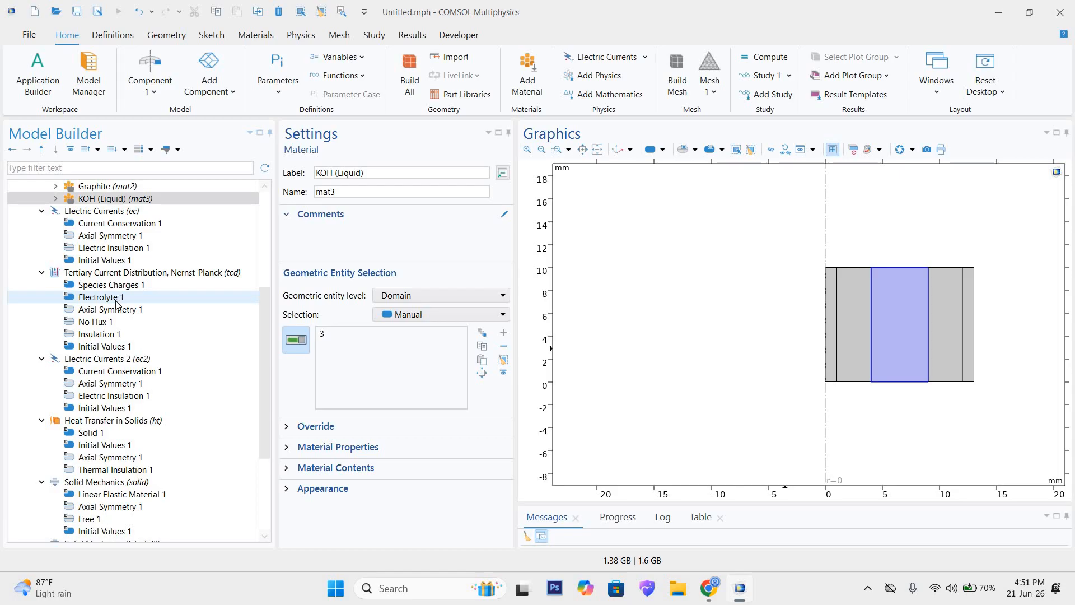
{"action": "left_click", "coordinate": [103, 263]}
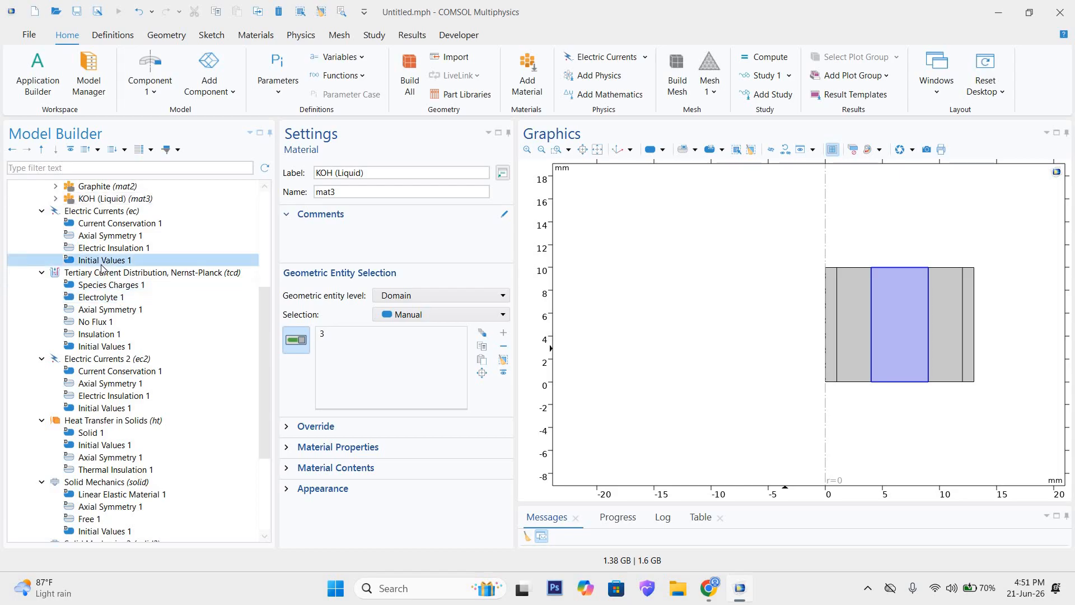
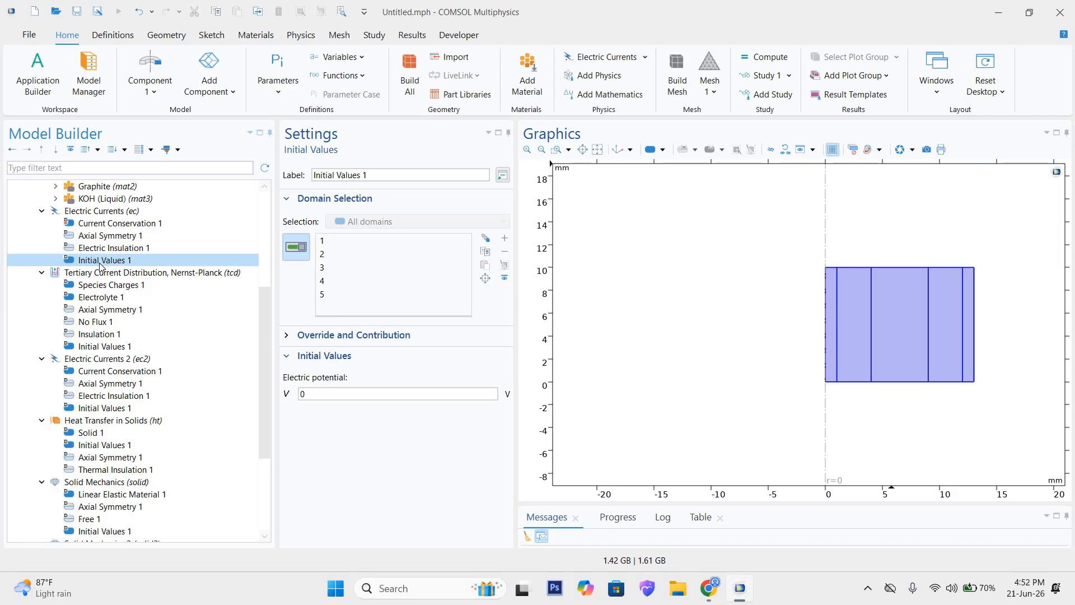
Step: Review the first Electric Currents interface's initial potential, its domain selection, and the constitutive relations of Current Conservation 1
{"action": "left_click", "coordinate": [321, 395]}
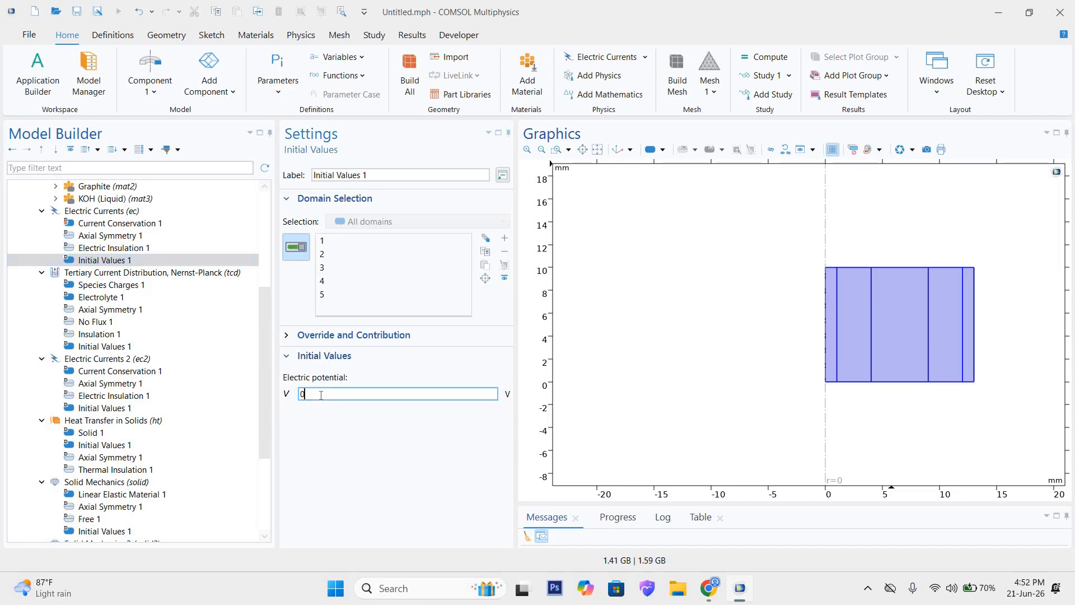
{"action": "left_click", "coordinate": [106, 261]}
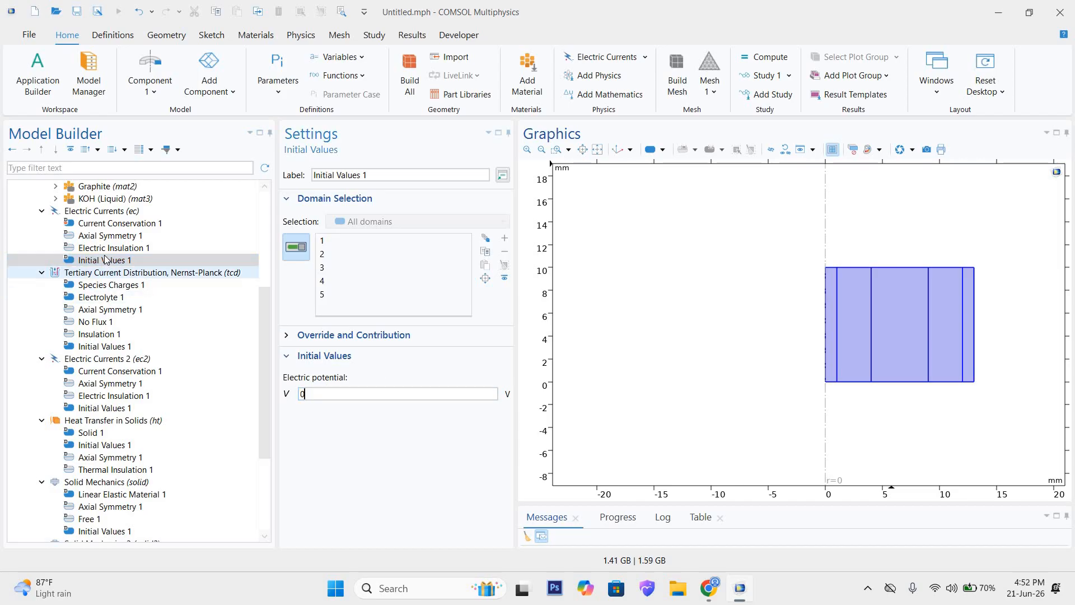
{"action": "left_click", "coordinate": [89, 212]}
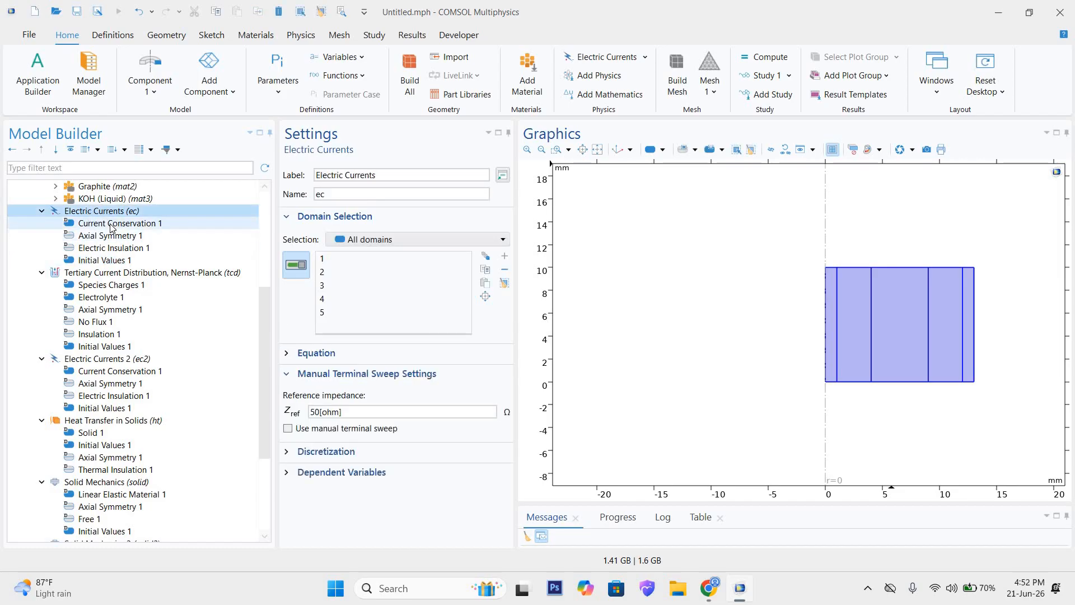
{"action": "left_click", "coordinate": [110, 225]}
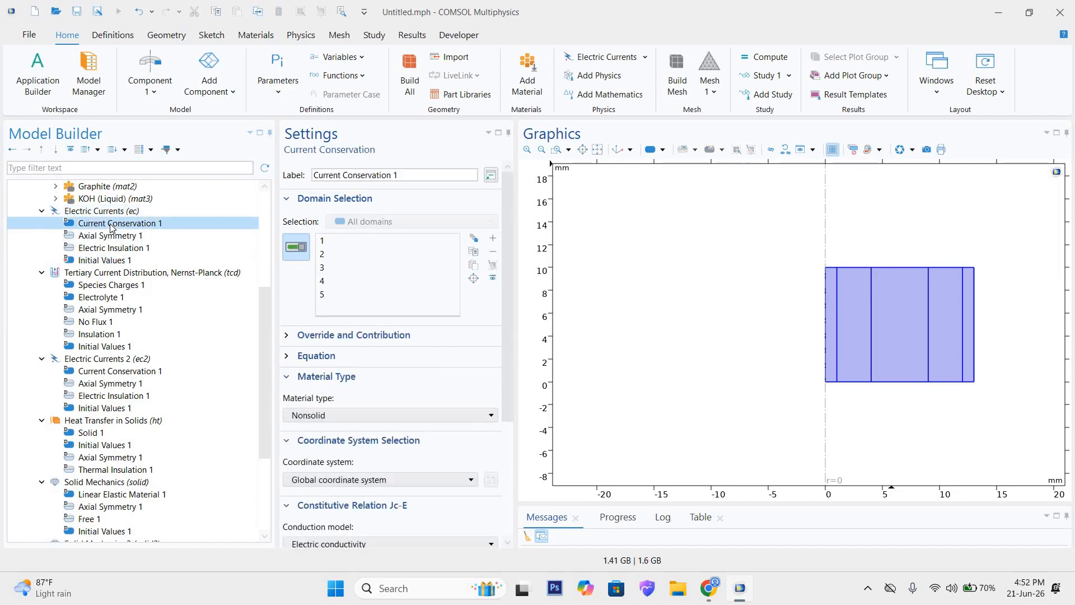
{"action": "scroll", "coordinate": [445, 442], "scroll_direction": "down", "scroll_amount": 4}
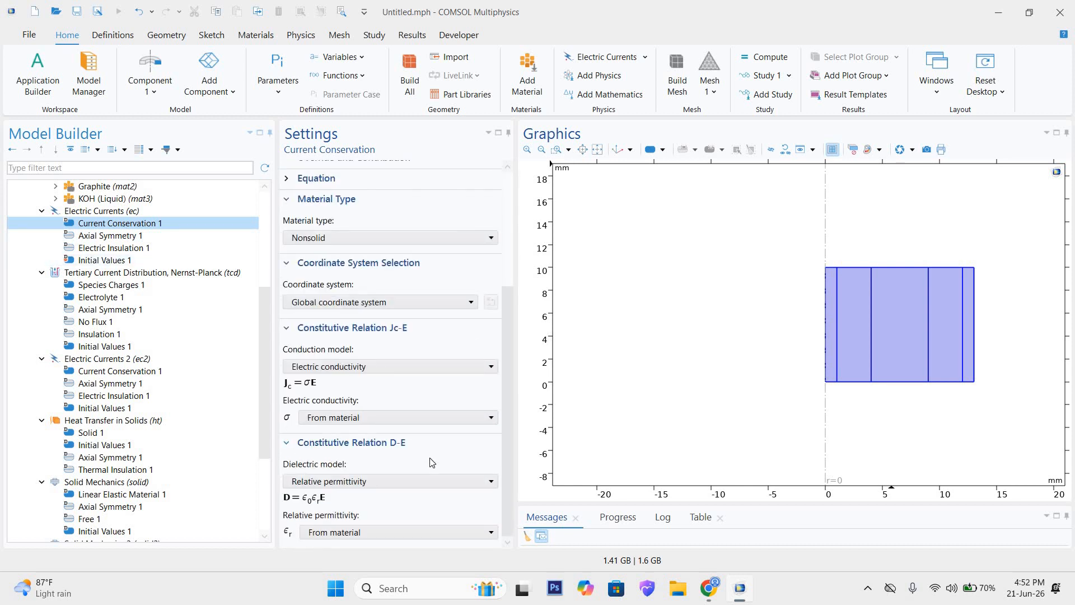
Step: Examine the boundary selection of the first Electric Currents interface's Axial Symmetry 1, comparing boundary 1 with boundaries 2 and 12 in the geometry
{"action": "left_click", "coordinate": [118, 236]}
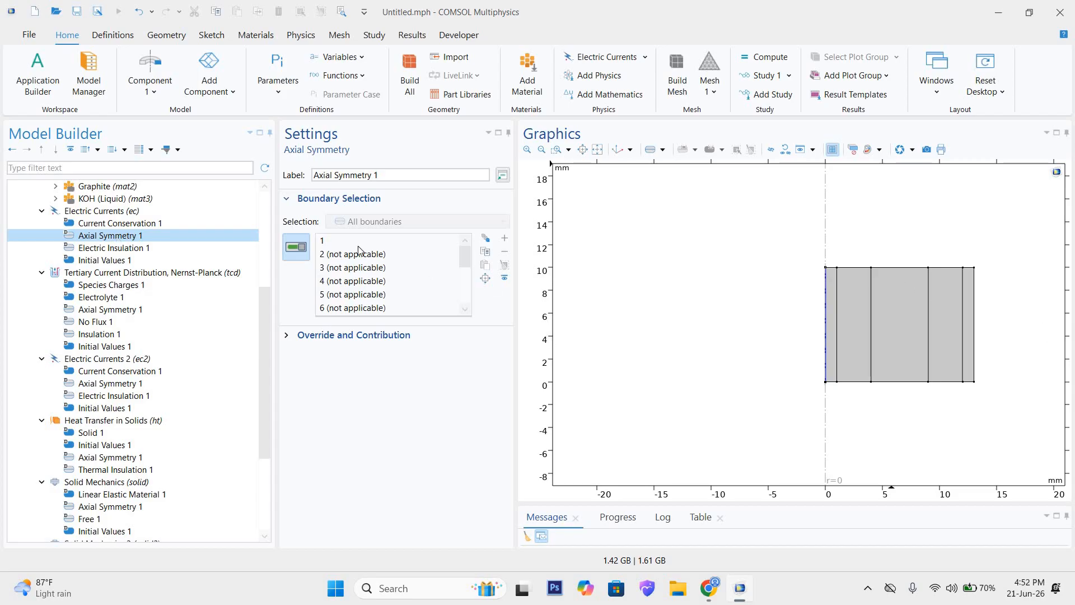
{"action": "left_click", "coordinate": [344, 241]}
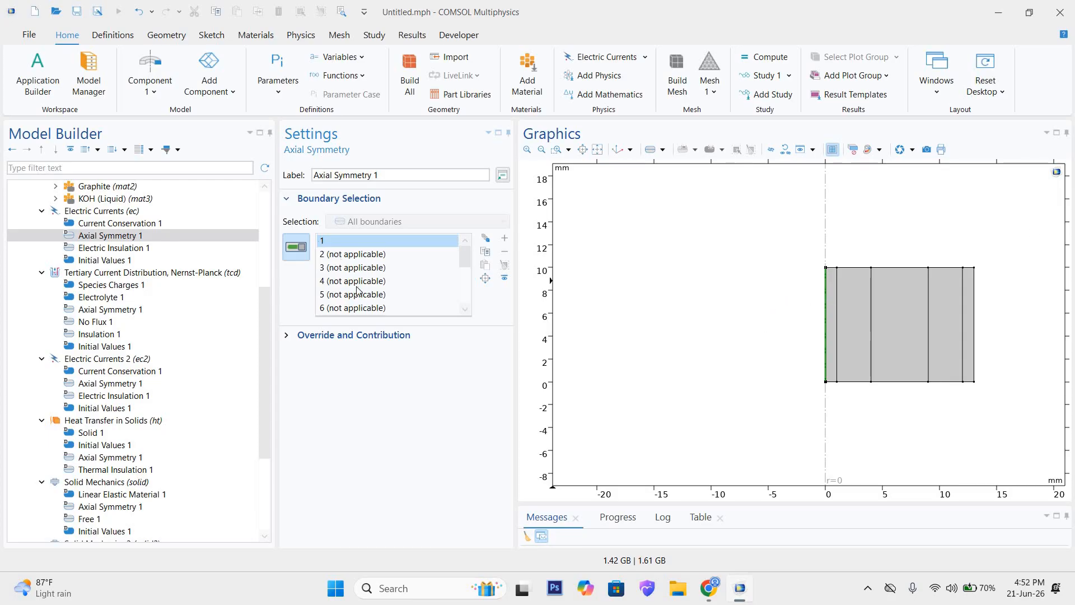
{"action": "scroll", "coordinate": [361, 297], "scroll_direction": "down", "scroll_amount": 3}
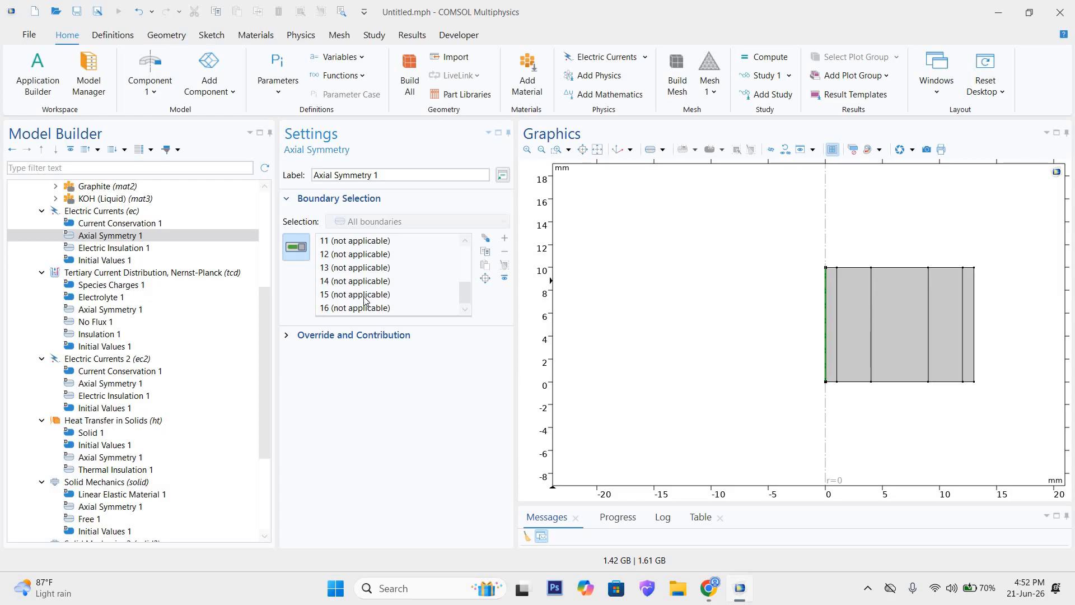
{"action": "scroll", "coordinate": [360, 297], "scroll_direction": "up", "scroll_amount": 3}
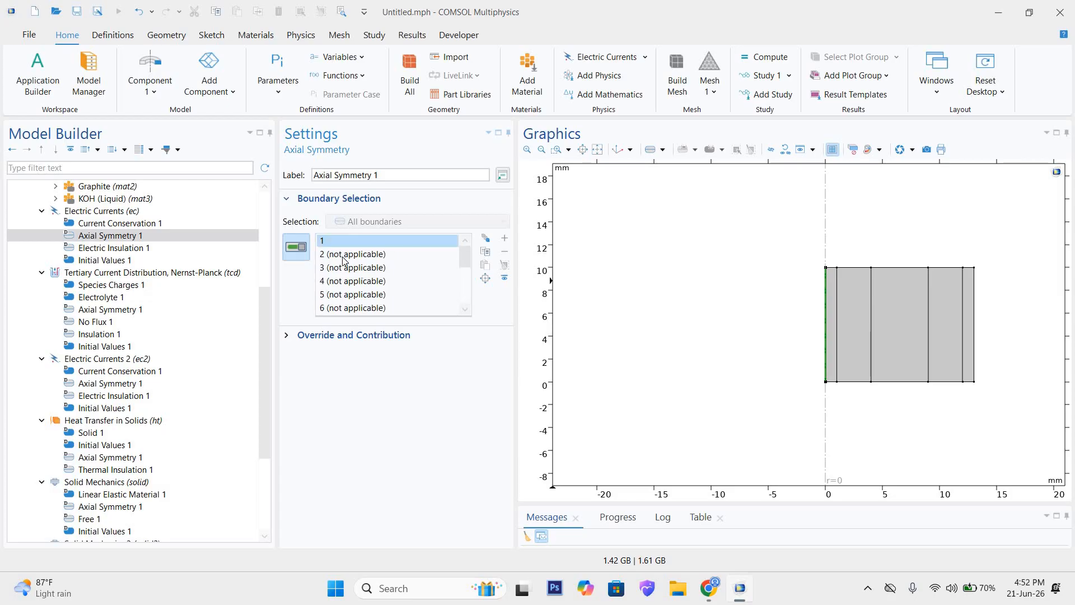
{"action": "left_click", "coordinate": [359, 257]}
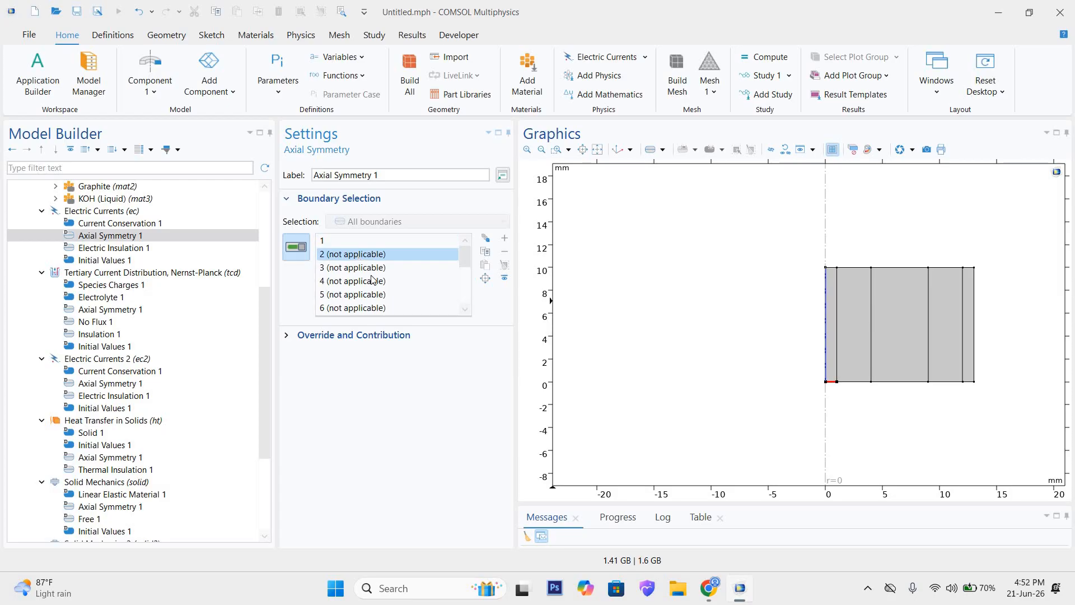
{"action": "left_click", "coordinate": [354, 242]}
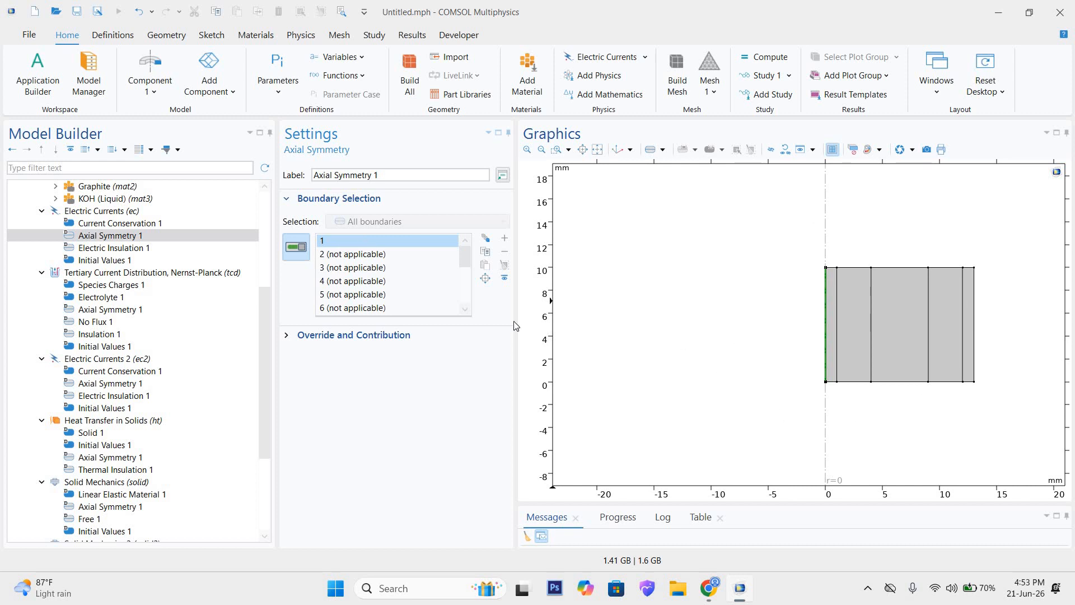
{"action": "left_click_drag", "start_coordinate": [469, 256], "coordinate": [478, 303]}
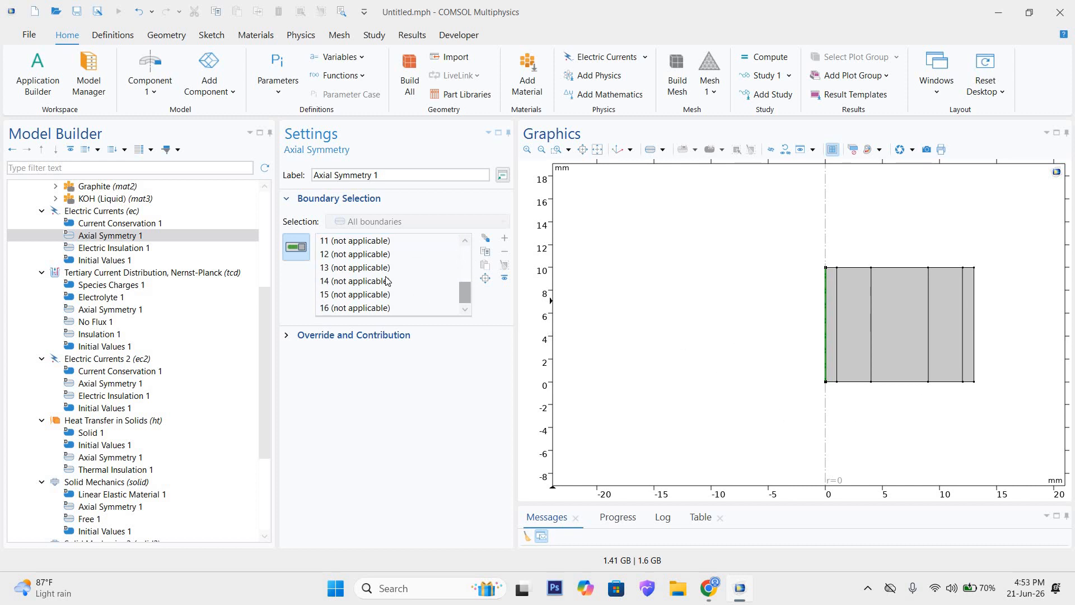
{"action": "left_click", "coordinate": [385, 282]}
{"action": "left_click", "coordinate": [386, 293]}
{"action": "left_click", "coordinate": [386, 269]}
{"action": "left_click", "coordinate": [386, 253]}
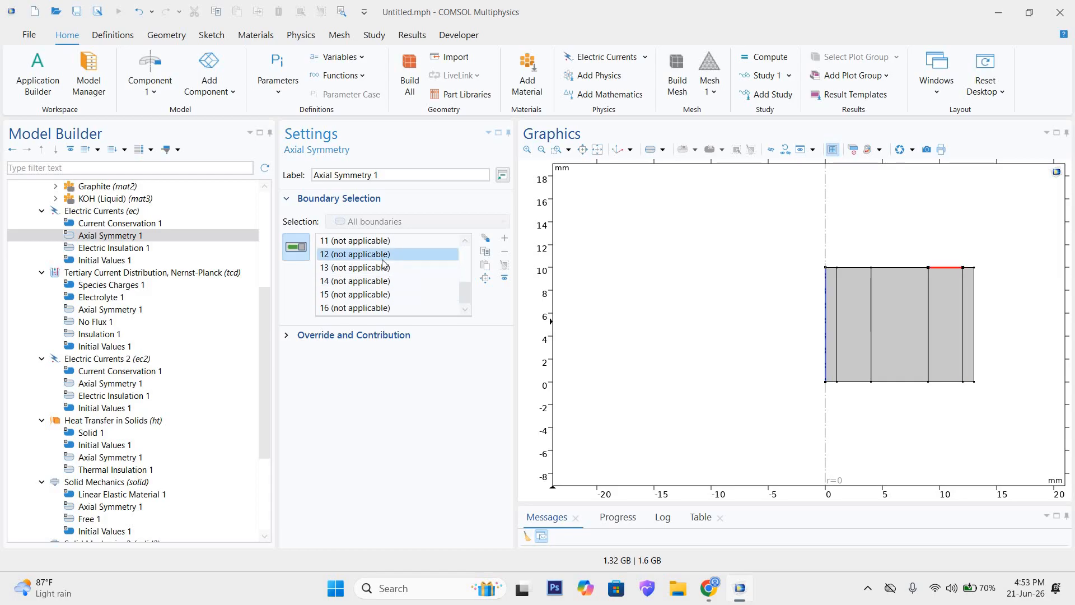
{"action": "scroll", "coordinate": [380, 265], "scroll_direction": "up", "scroll_amount": 4}
{"action": "left_click", "coordinate": [372, 240]}
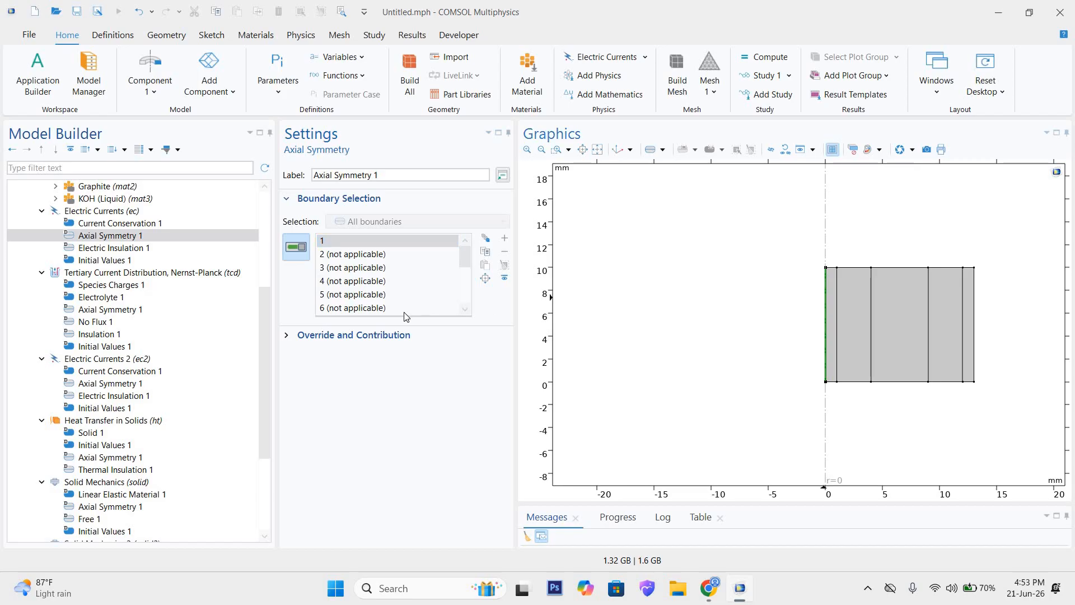
Step: Examine the boundary selection of Electric Insulation 1, highlighting boundaries 1, 4, 7, 10 and 13 in the geometry
{"action": "left_click", "coordinate": [112, 248]}
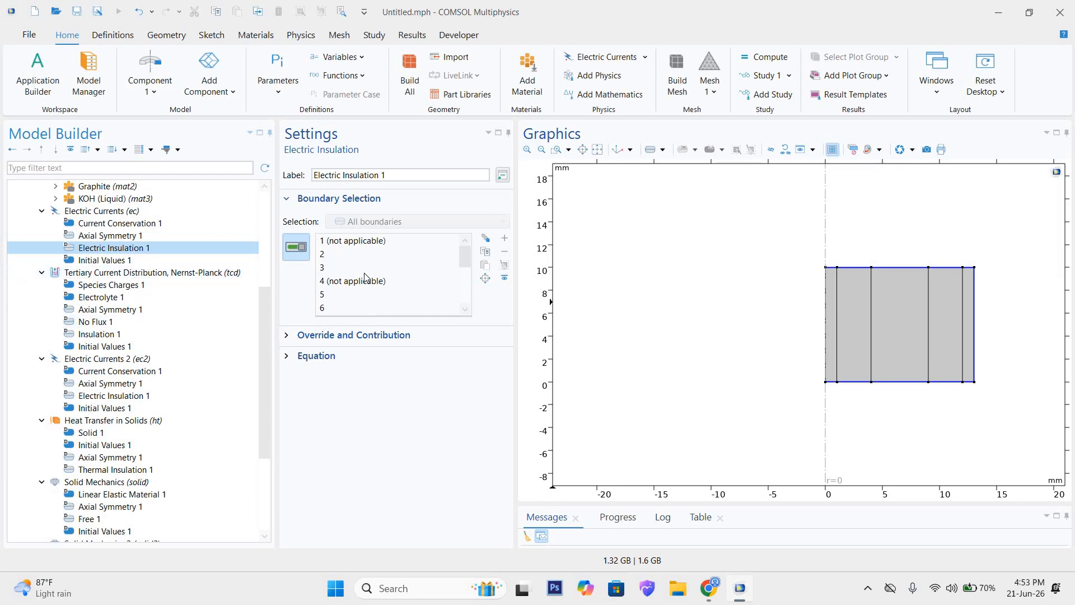
{"action": "left_click", "coordinate": [382, 243]}
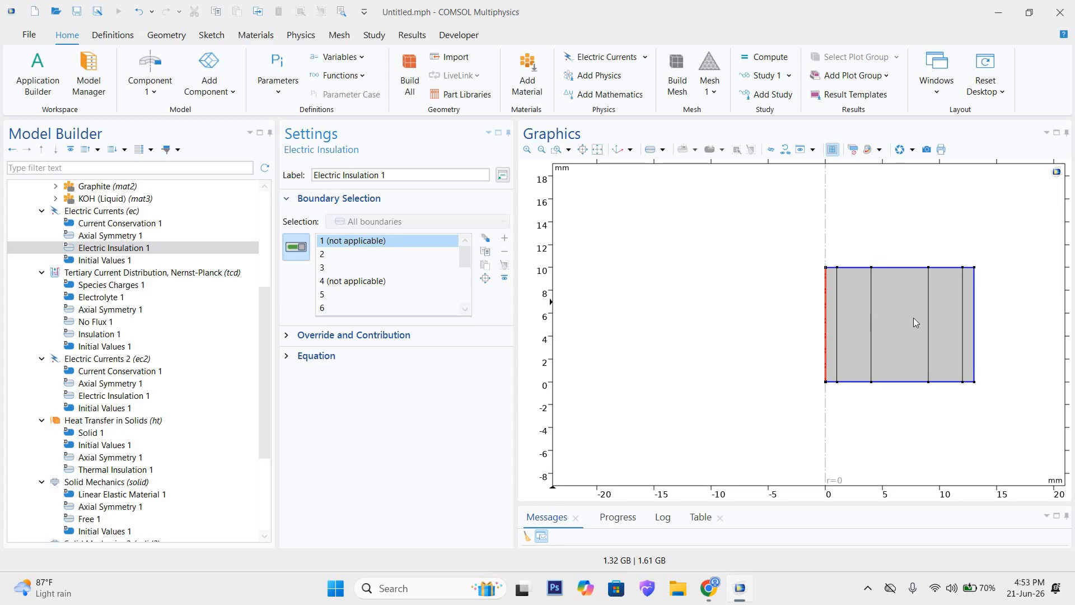
{"action": "left_click", "coordinate": [374, 286]}
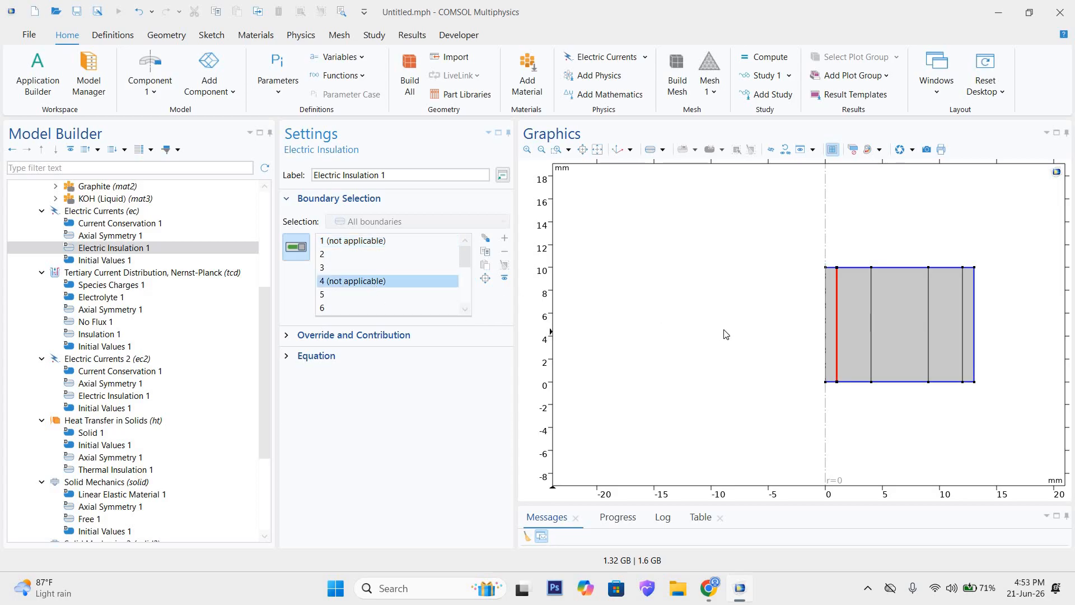
{"action": "scroll", "coordinate": [372, 277], "scroll_direction": "down", "scroll_amount": 2}
{"action": "scroll", "coordinate": [364, 280], "scroll_direction": "up", "scroll_amount": 1}
{"action": "left_click", "coordinate": [364, 280]}
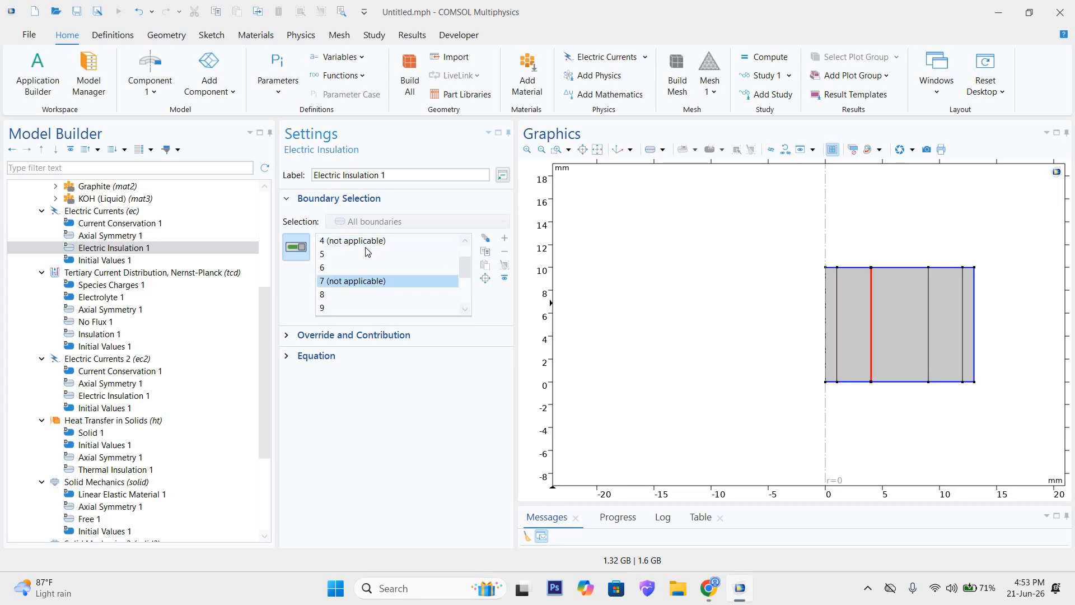
{"action": "scroll", "coordinate": [349, 280], "scroll_direction": "down", "scroll_amount": 1}
{"action": "left_click", "coordinate": [352, 282]}
{"action": "scroll", "coordinate": [351, 281], "scroll_direction": "down", "scroll_amount": 1}
{"action": "left_click", "coordinate": [370, 281]}
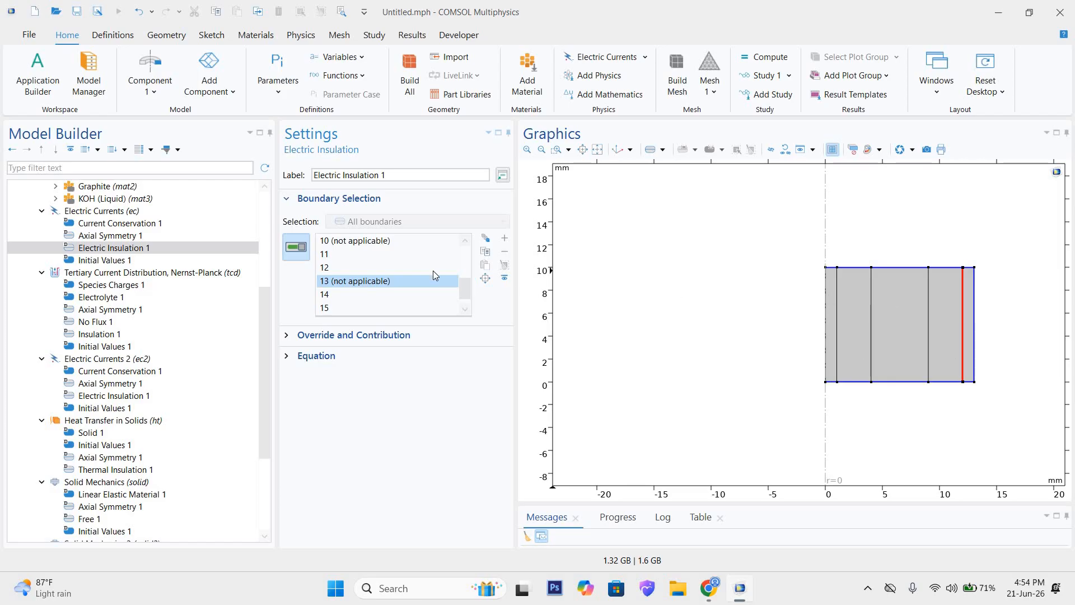
{"action": "scroll", "coordinate": [434, 274], "scroll_direction": "down", "scroll_amount": 1}
{"action": "scroll", "coordinate": [370, 256], "scroll_direction": "up", "scroll_amount": 2}
{"action": "scroll", "coordinate": [370, 256], "scroll_direction": "up", "scroll_amount": 2}
Step: Go through the non-applicable boundaries of Electric Insulation 1 again, locating the axis and each interface between neighbouring layers
{"action": "left_click", "coordinate": [367, 242]}
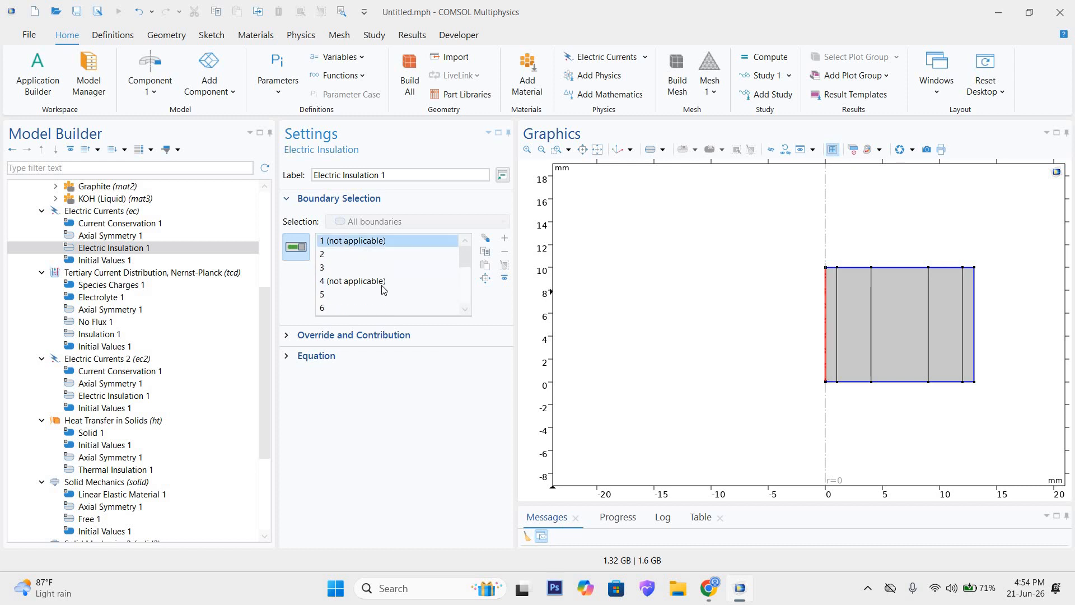
{"action": "left_click", "coordinate": [379, 282]}
{"action": "scroll", "coordinate": [379, 283], "scroll_direction": "down", "scroll_amount": 1}
{"action": "left_click", "coordinate": [378, 282]}
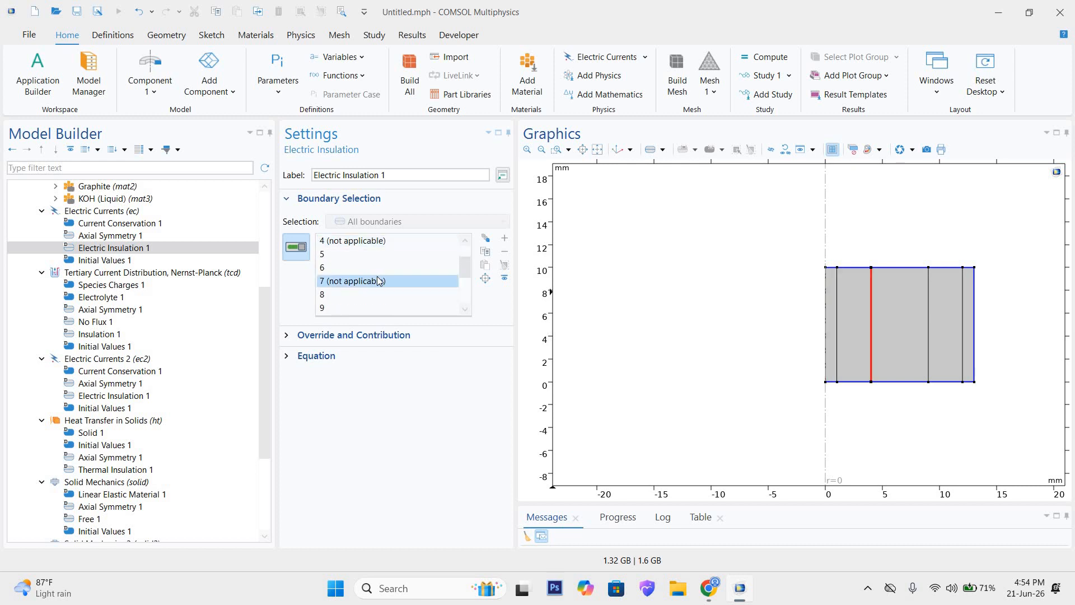
{"action": "scroll", "coordinate": [380, 282], "scroll_direction": "down", "scroll_amount": 1}
{"action": "left_click", "coordinate": [383, 282]}
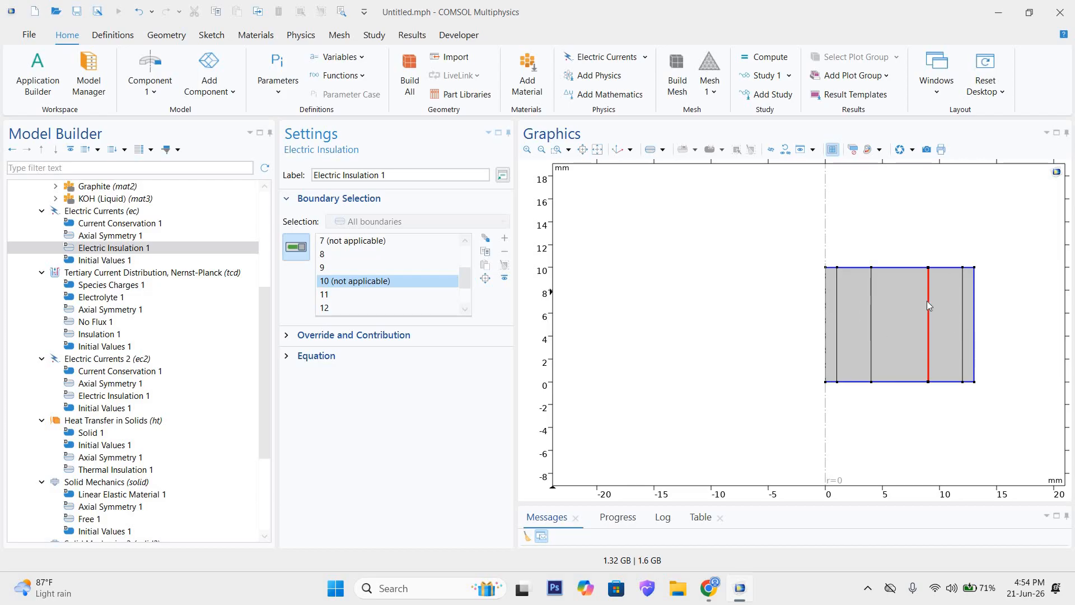
{"action": "scroll", "coordinate": [392, 280], "scroll_direction": "down", "scroll_amount": 2}
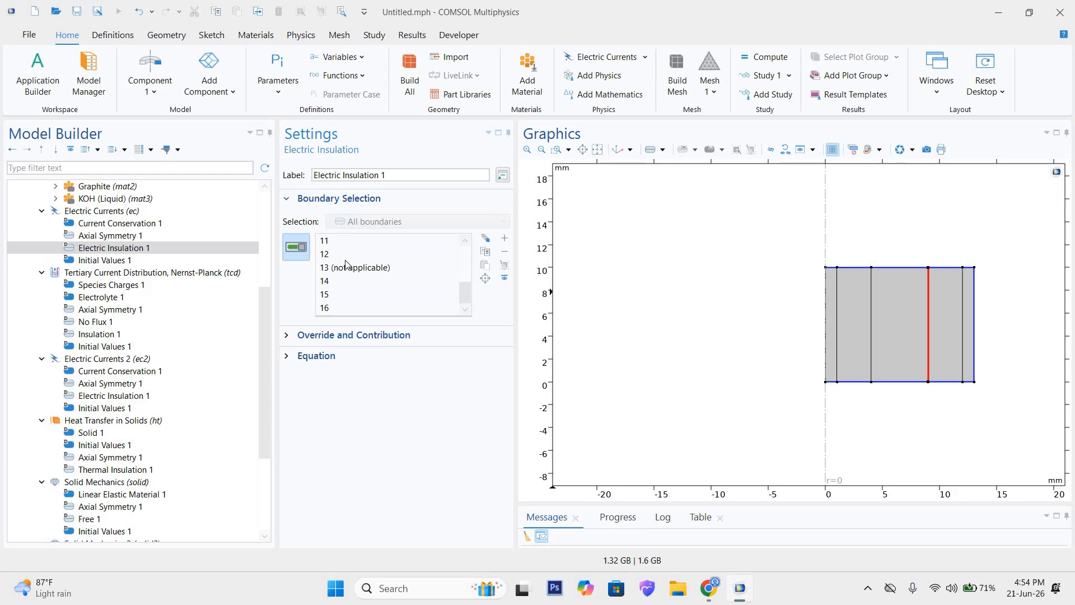
{"action": "left_click", "coordinate": [358, 259]}
{"action": "left_click", "coordinate": [359, 266]}
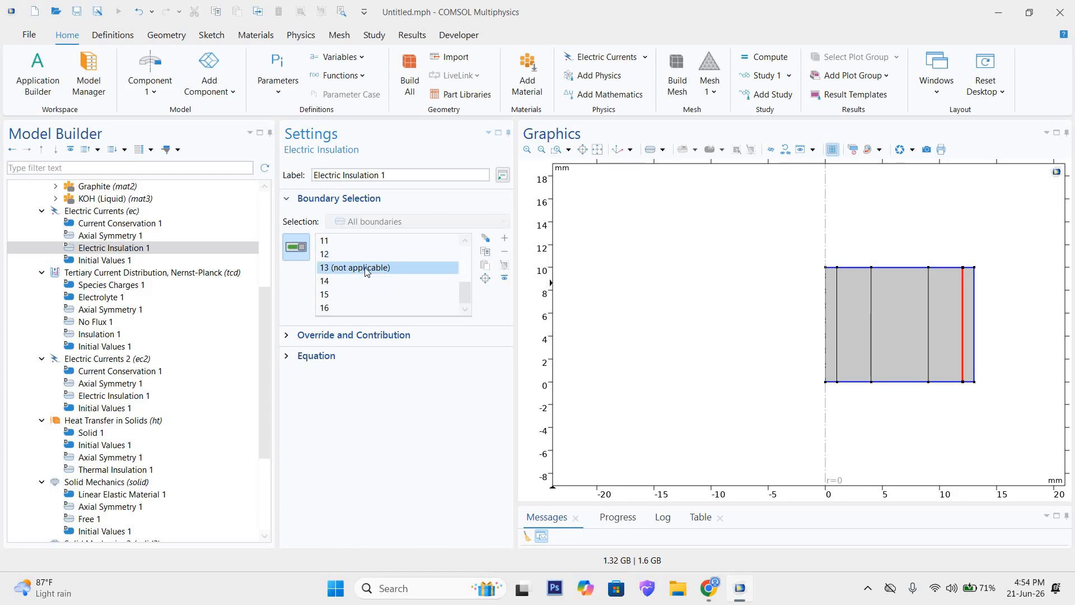
{"action": "scroll", "coordinate": [361, 274], "scroll_direction": "up", "scroll_amount": 3}
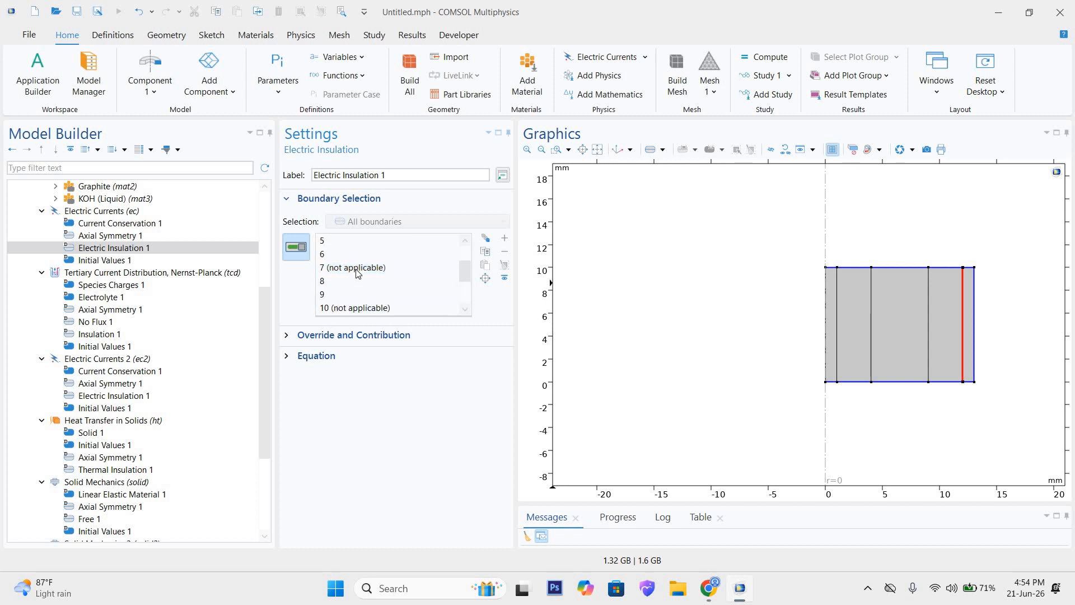
Step: Check the electric potential in the first Electric Currents interface's Initial Values 1 and highlight its domains 1 to 5 individually
{"action": "left_click", "coordinate": [101, 261]}
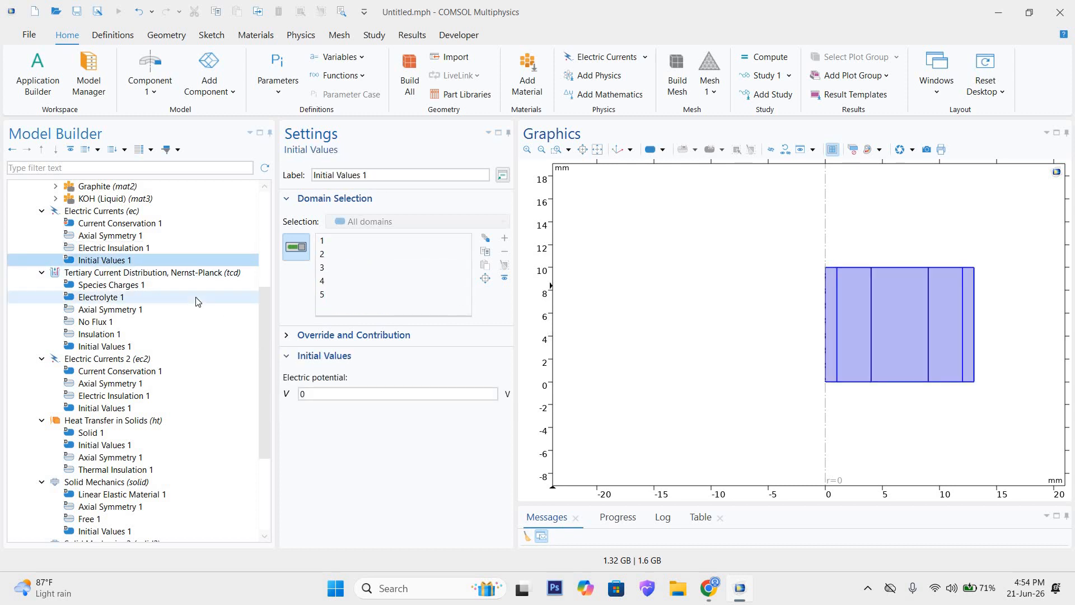
{"action": "left_click", "coordinate": [141, 247]}
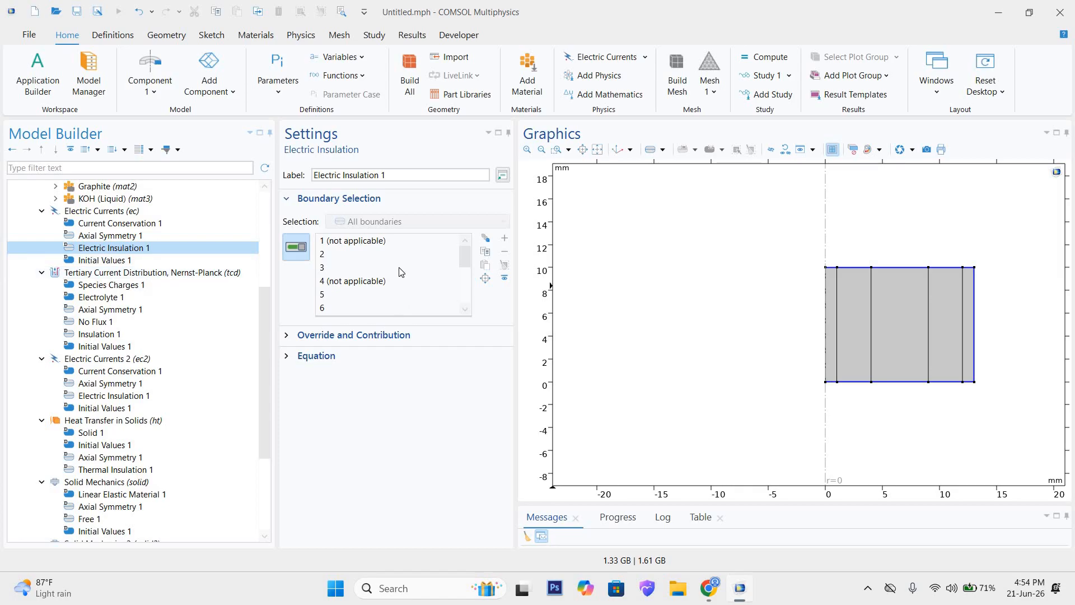
{"action": "left_click", "coordinate": [106, 260]}
{"action": "left_click", "coordinate": [330, 392]}
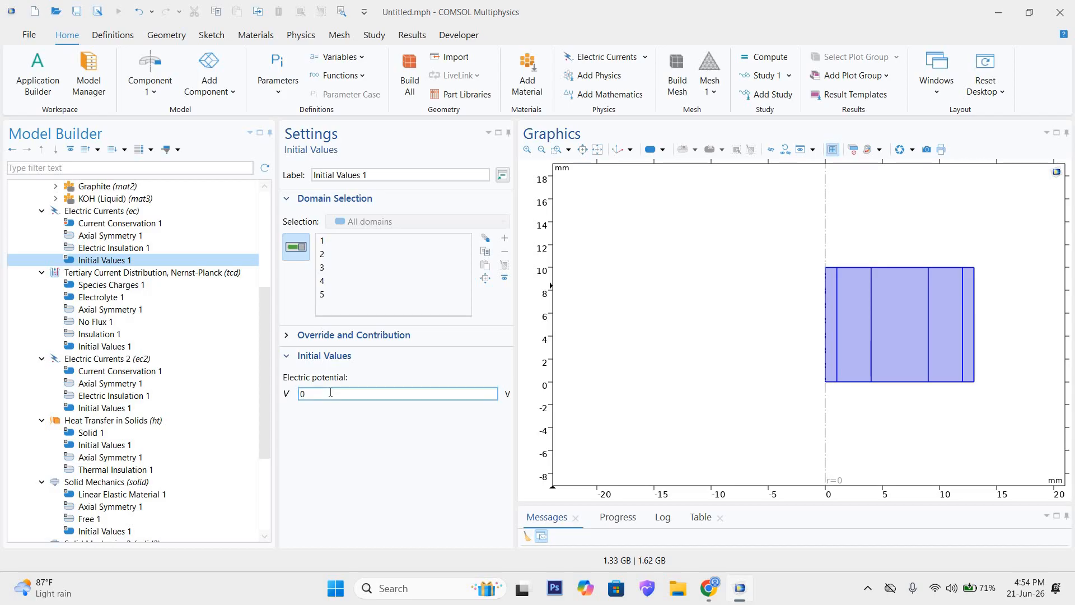
{"action": "left_click", "coordinate": [346, 241]}
{"action": "left_click", "coordinate": [364, 255]}
{"action": "left_click", "coordinate": [359, 268]}
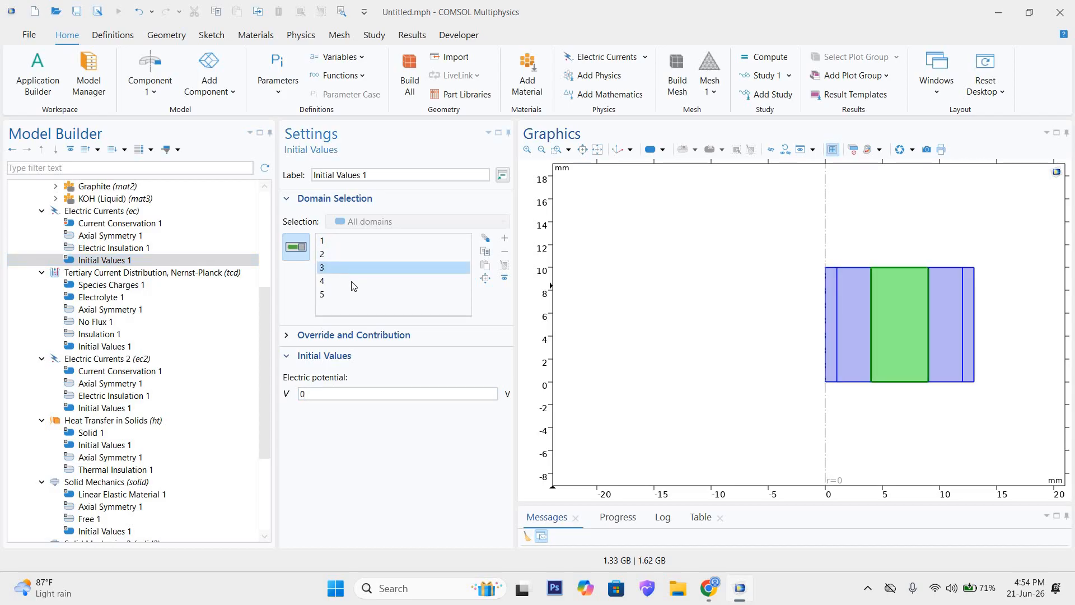
{"action": "left_click", "coordinate": [360, 282]}
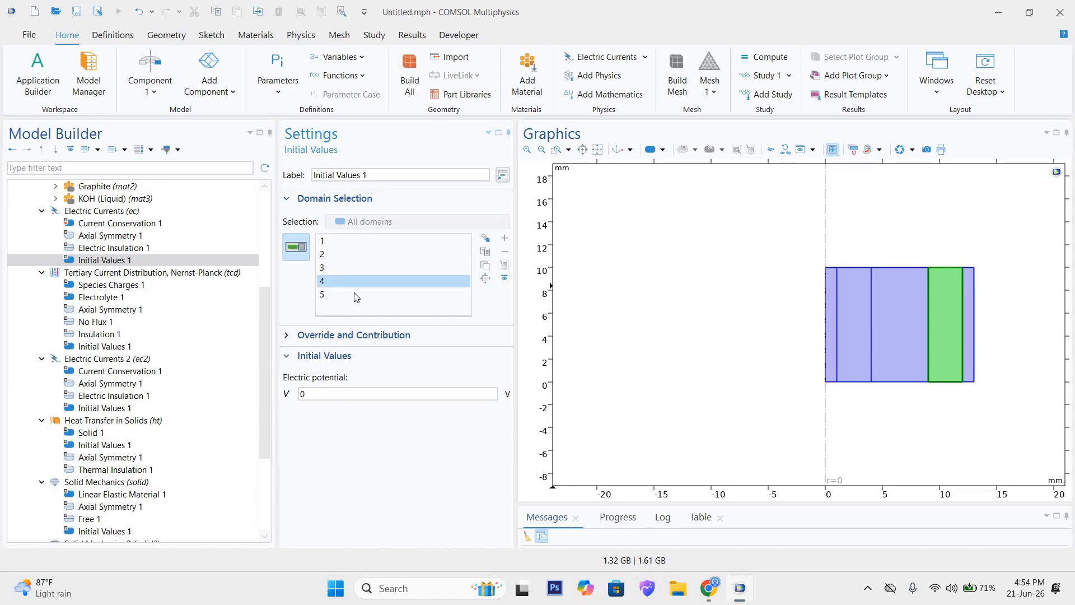
{"action": "left_click", "coordinate": [357, 295]}
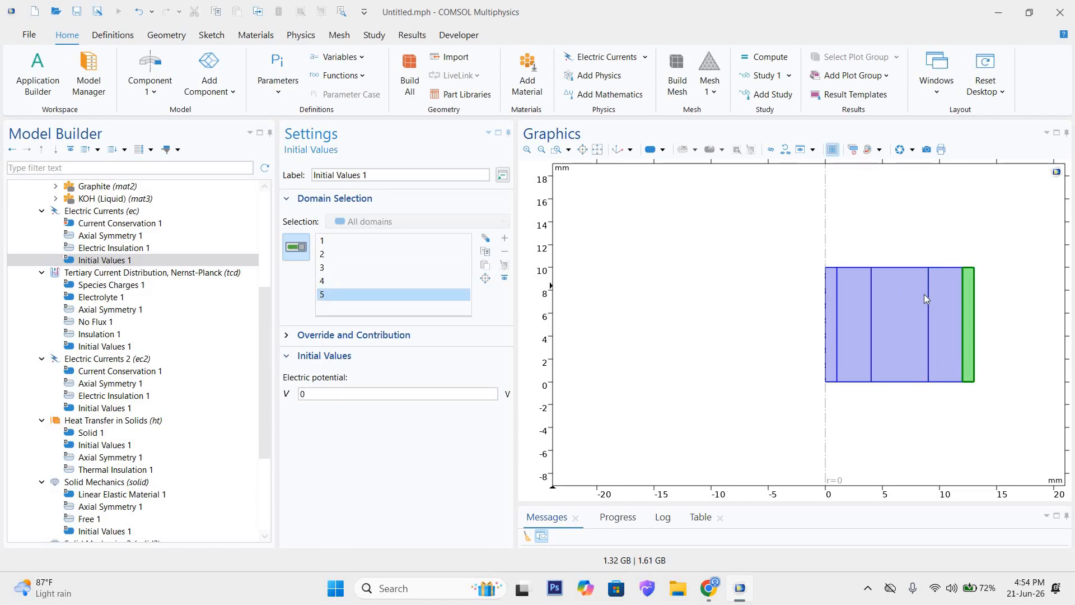
{"action": "left_click", "coordinate": [341, 395]}
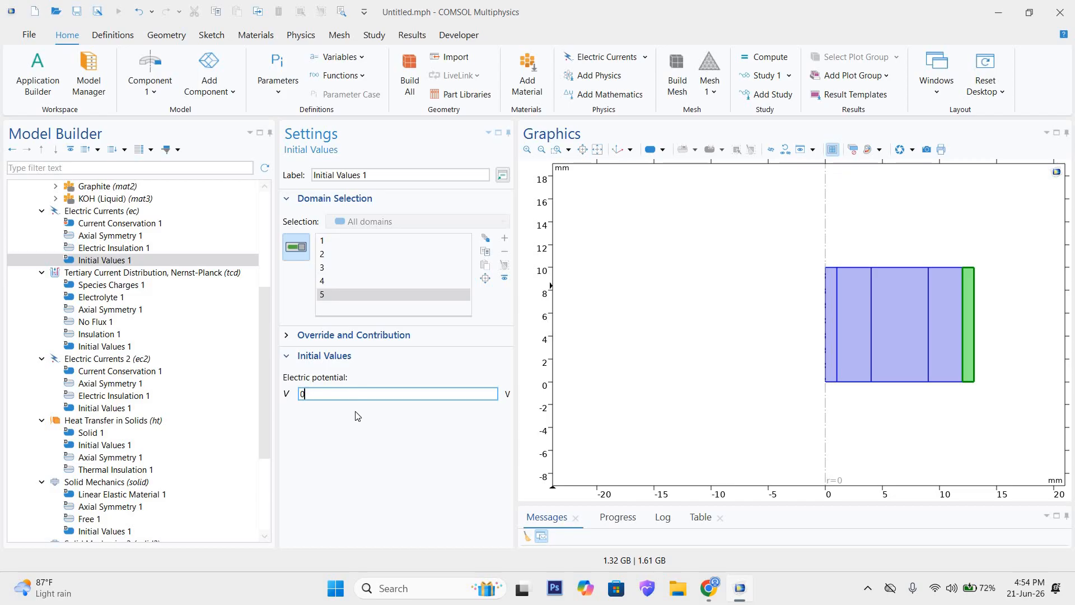
{"action": "left_click", "coordinate": [85, 212]}
{"action": "right_click", "coordinate": [84, 211]}
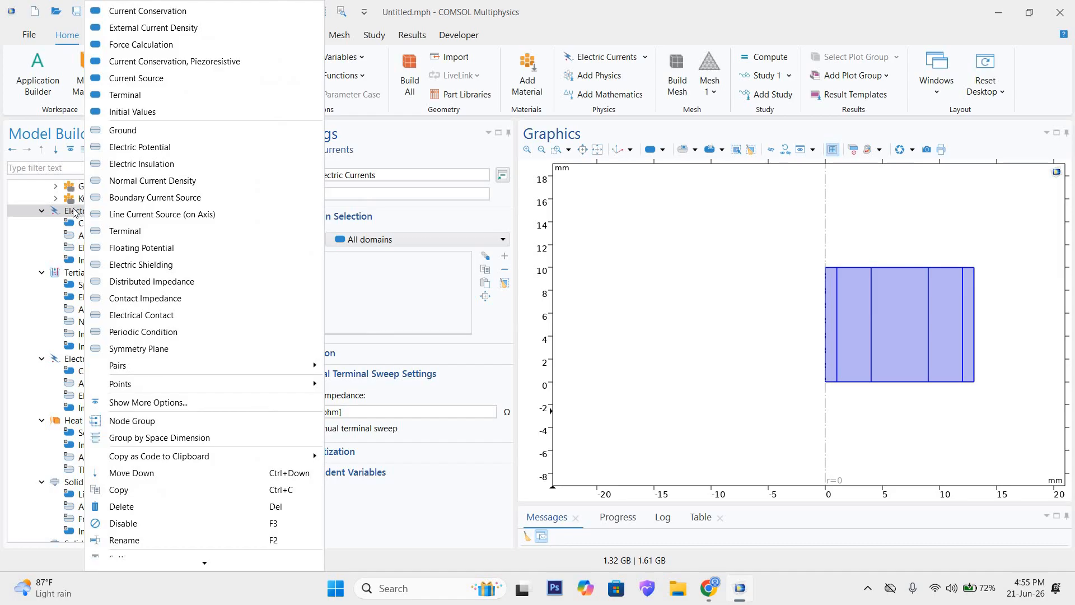
{"action": "left_click", "coordinate": [73, 213]}
{"action": "left_click", "coordinate": [73, 212]}
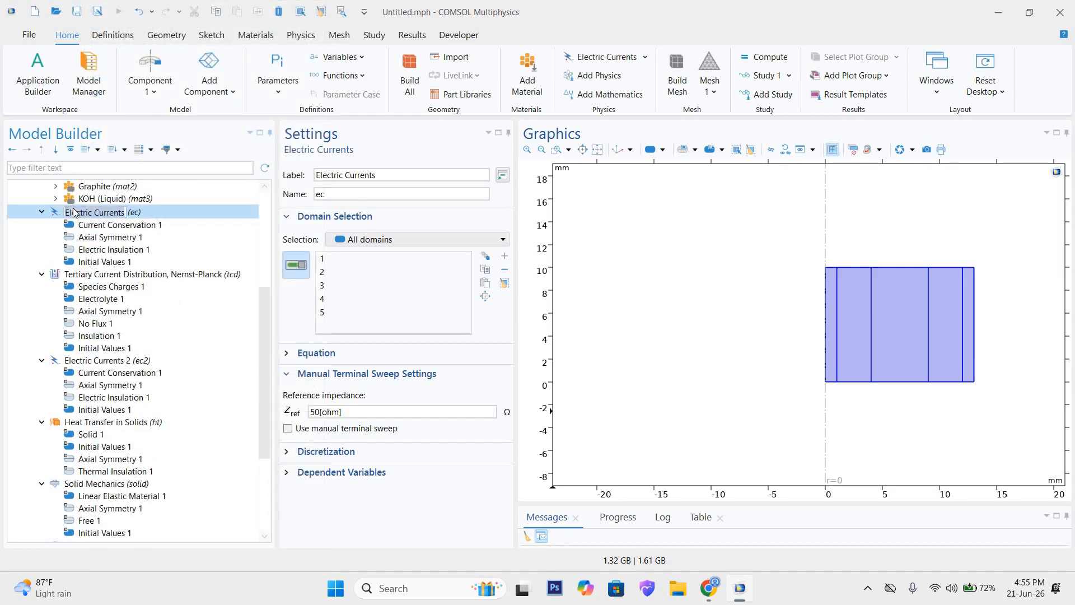
{"action": "left_click", "coordinate": [142, 214]}
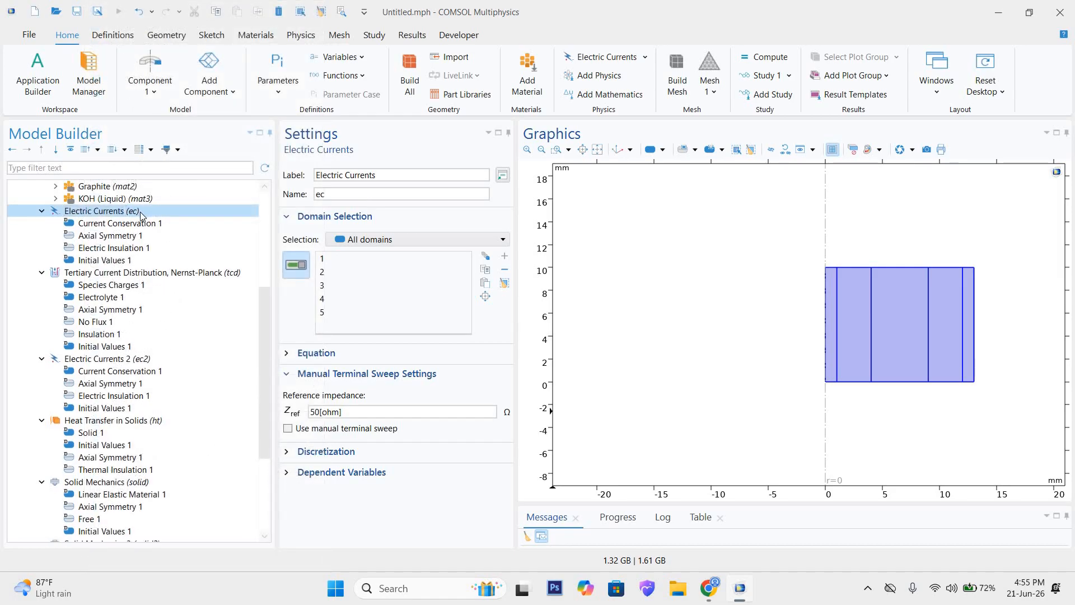
Step: Add an Electric Potential condition of 2 V on boundary 1 to the first Electric Currents interface
{"action": "right_click", "coordinate": [142, 214]}
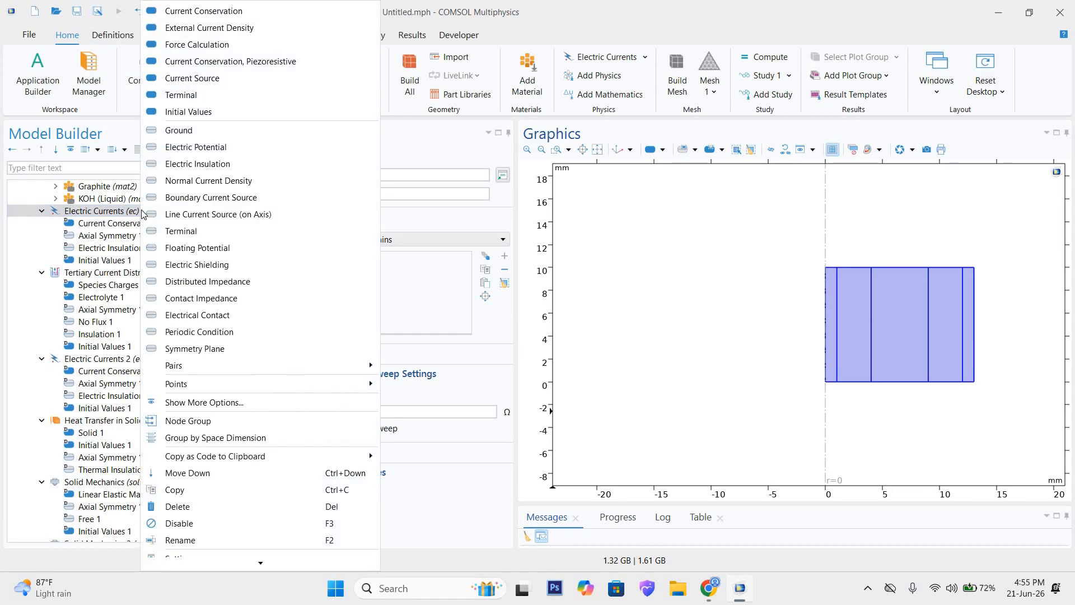
{"action": "left_click", "coordinate": [190, 147]}
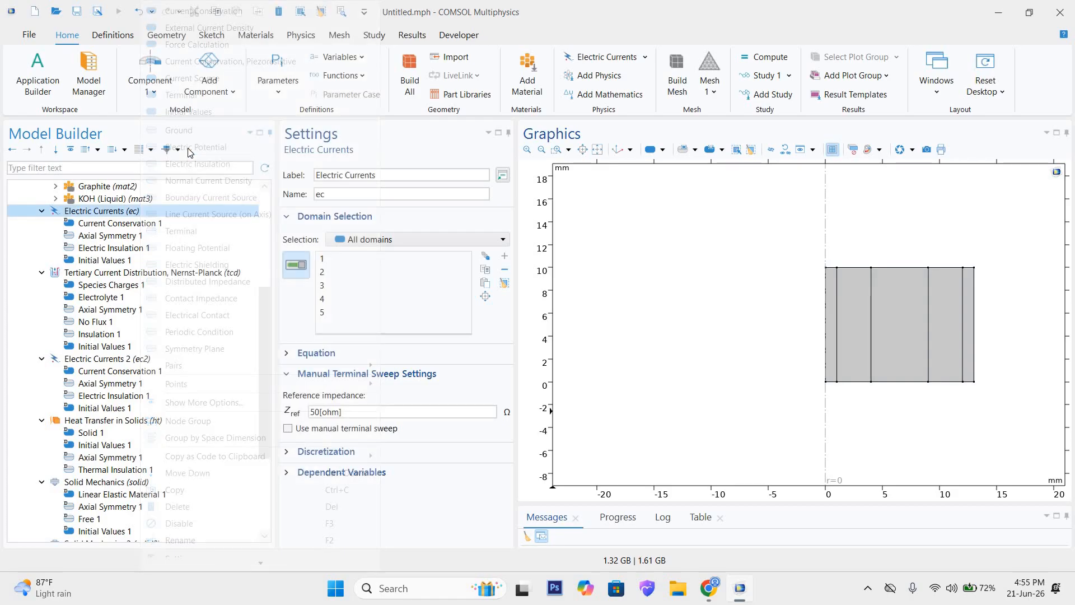
{"action": "left_click", "coordinate": [827, 331]}
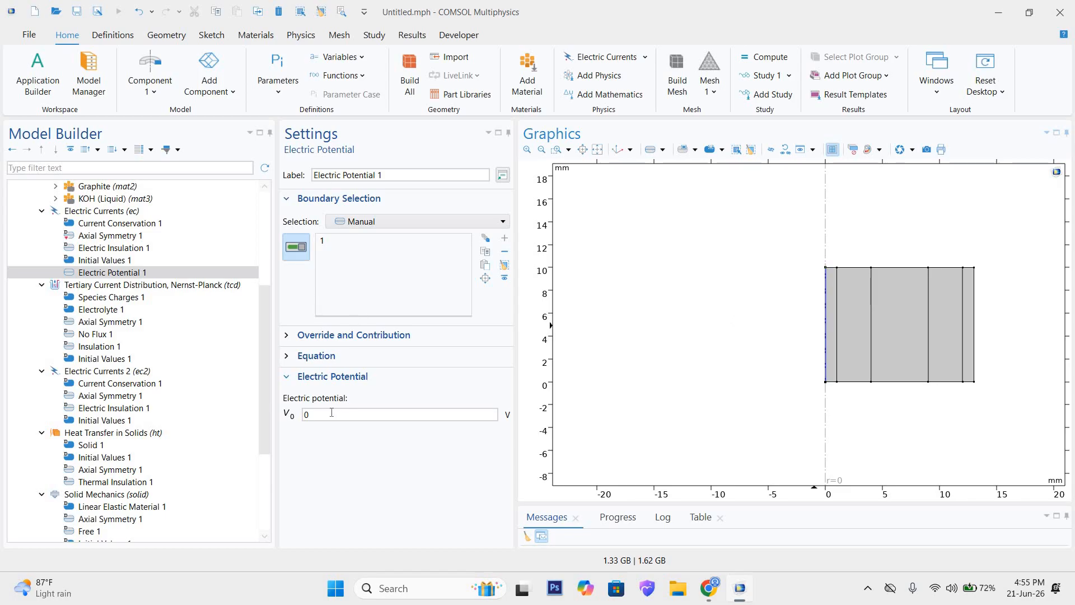
{"action": "left_click_drag", "start_coordinate": [330, 413], "coordinate": [283, 410]}
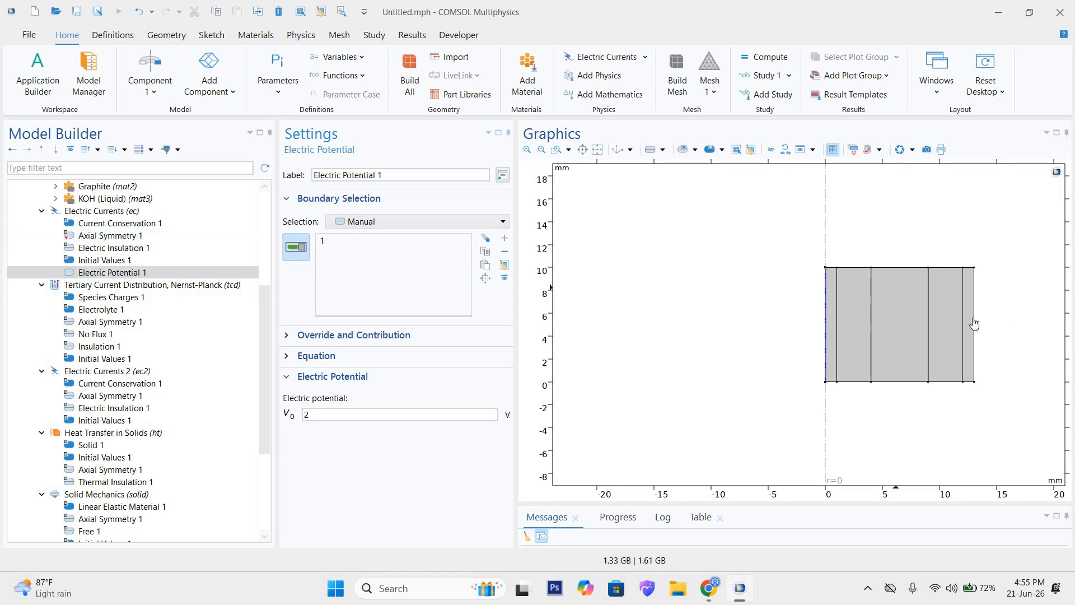
Step: Add a Ground condition on boundary 16 to the first Electric Currents interface and show its equation
{"action": "right_click", "coordinate": [73, 216]}
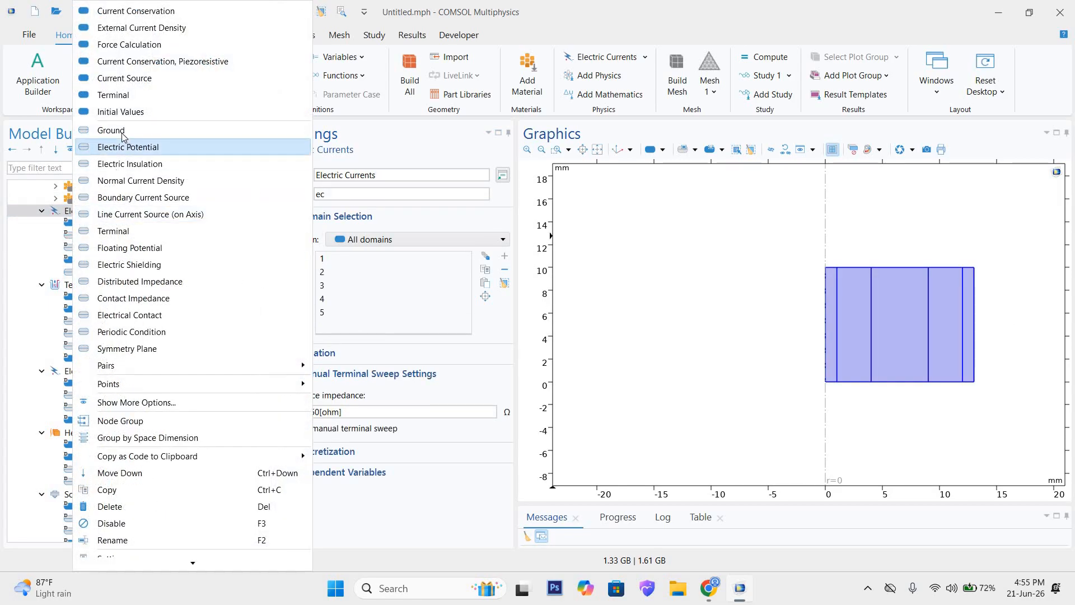
{"action": "left_click", "coordinate": [114, 130]}
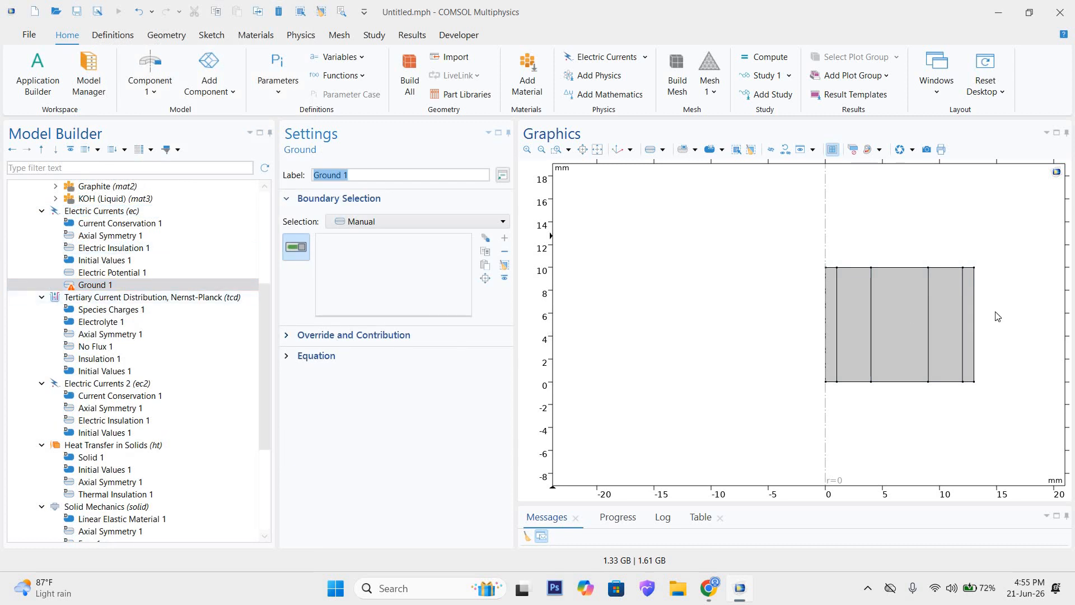
{"action": "left_click", "coordinate": [974, 311]}
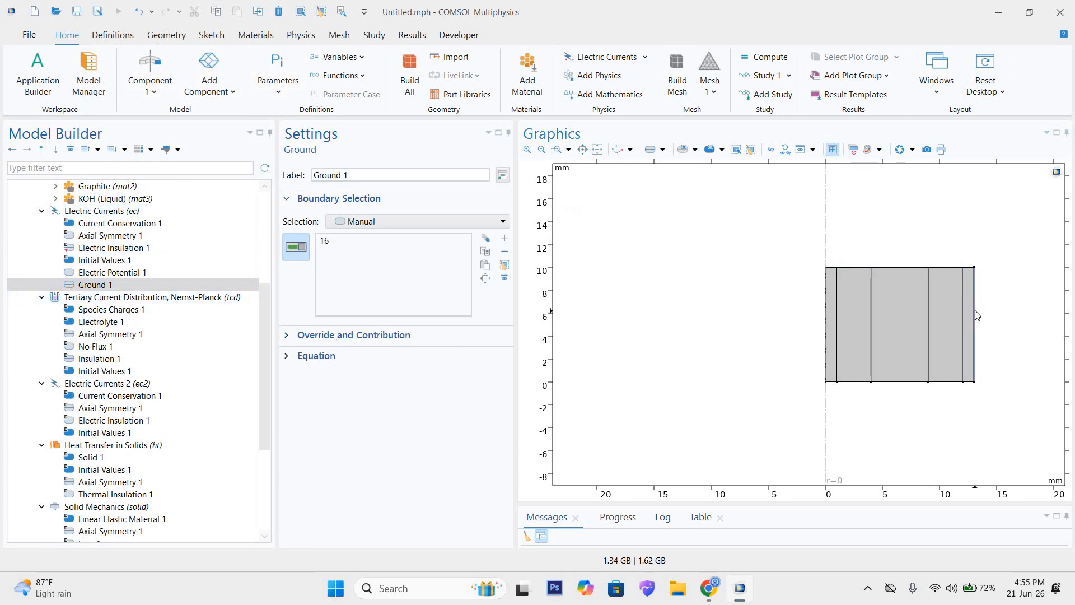
{"action": "left_click", "coordinate": [394, 242]}
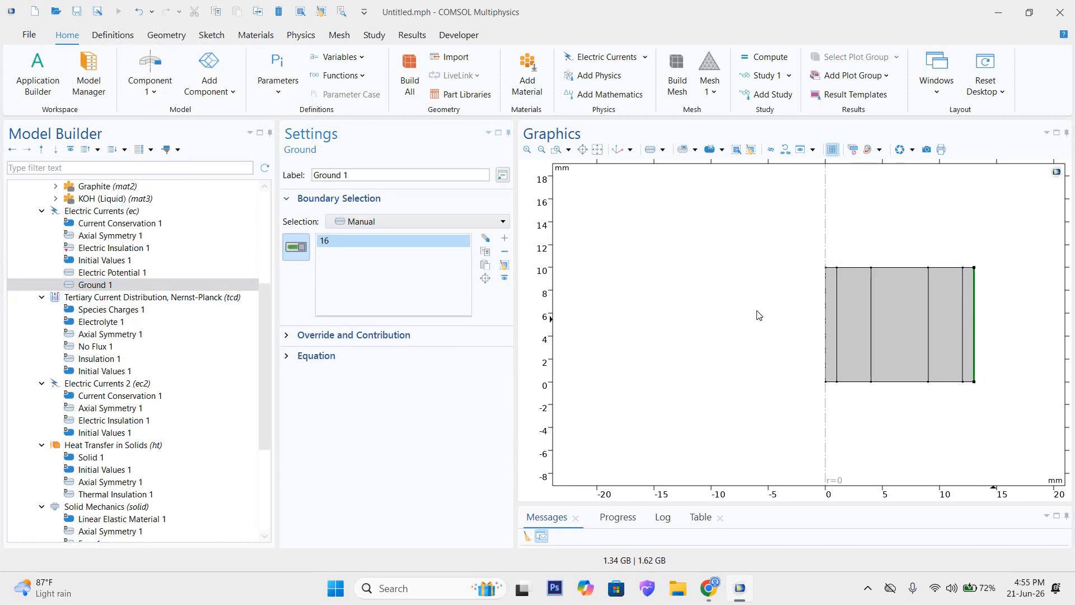
{"action": "left_click", "coordinate": [300, 356]}
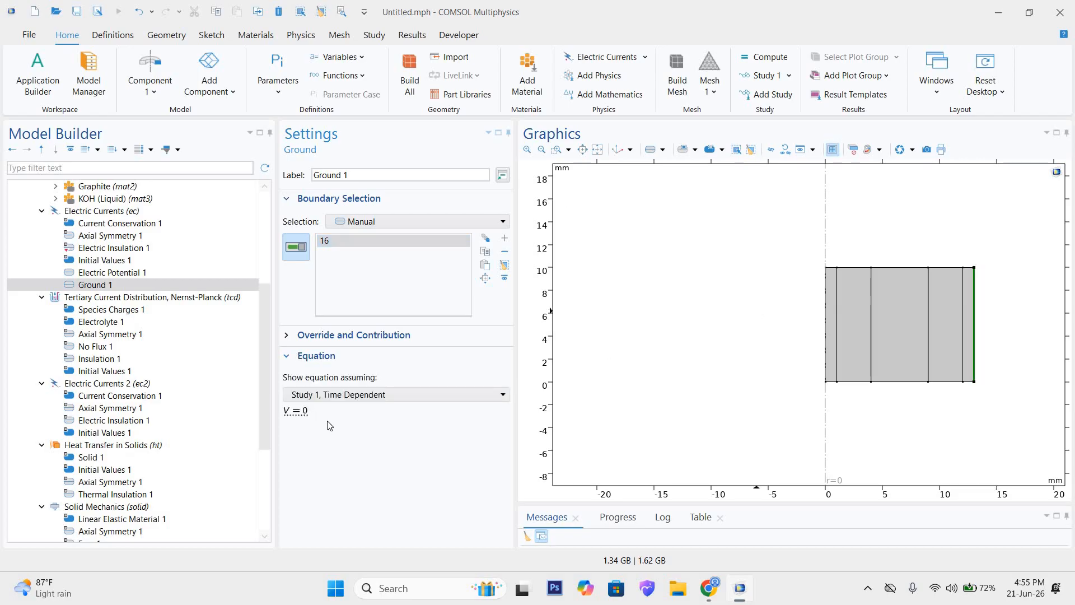
{"action": "right_click", "coordinate": [133, 220]}
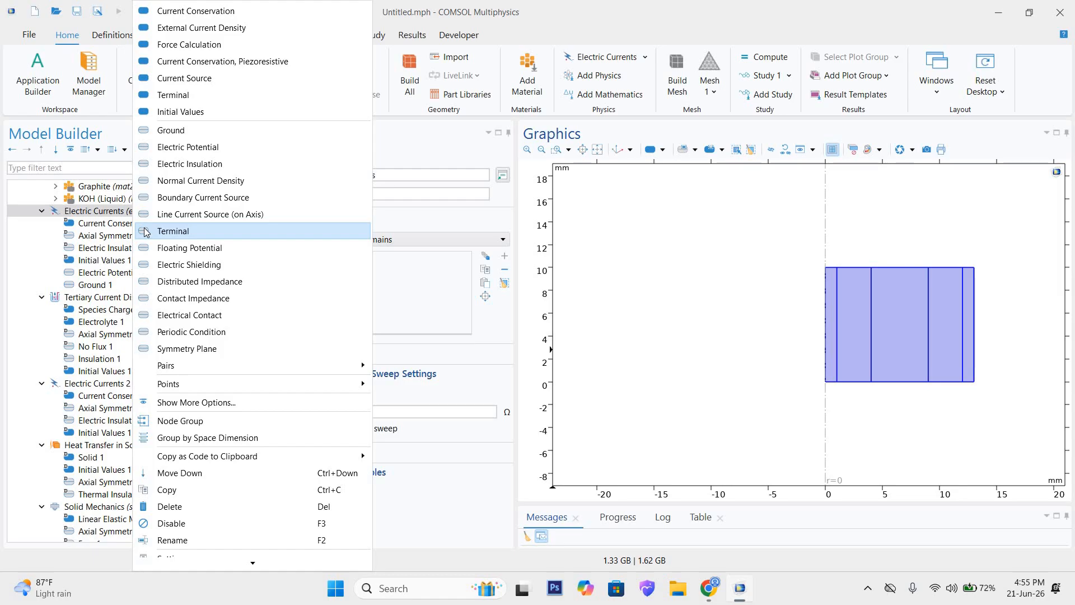
{"action": "left_click", "coordinate": [114, 217]}
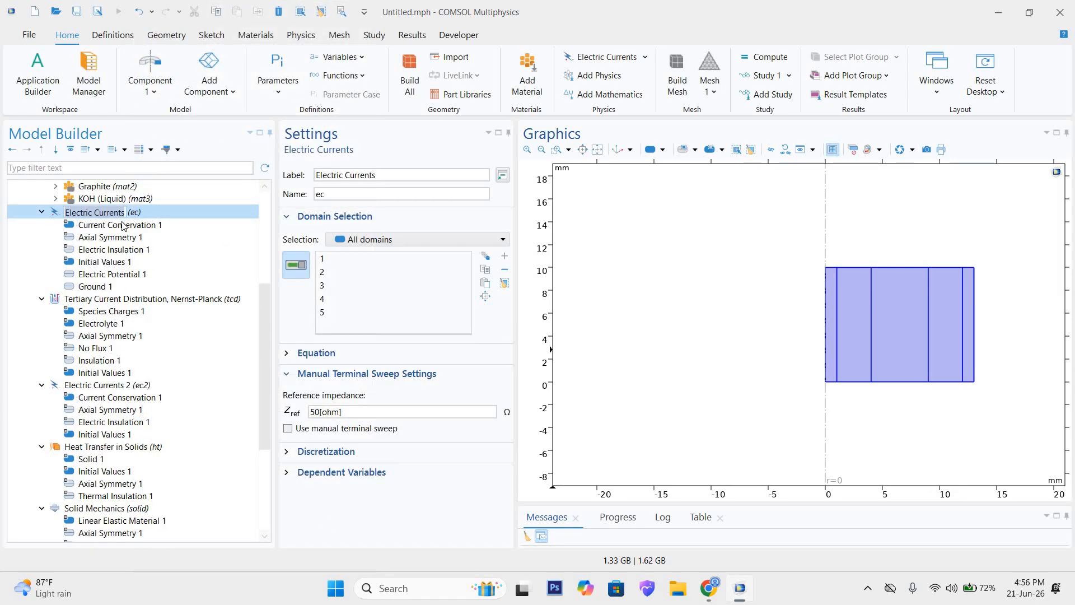
Step: Examine the Tertiary Current Distribution interface, its Species Charges 1 and Electrolyte 1 settings, and highlight Electrolyte 1's domain 2
{"action": "left_click", "coordinate": [106, 302]}
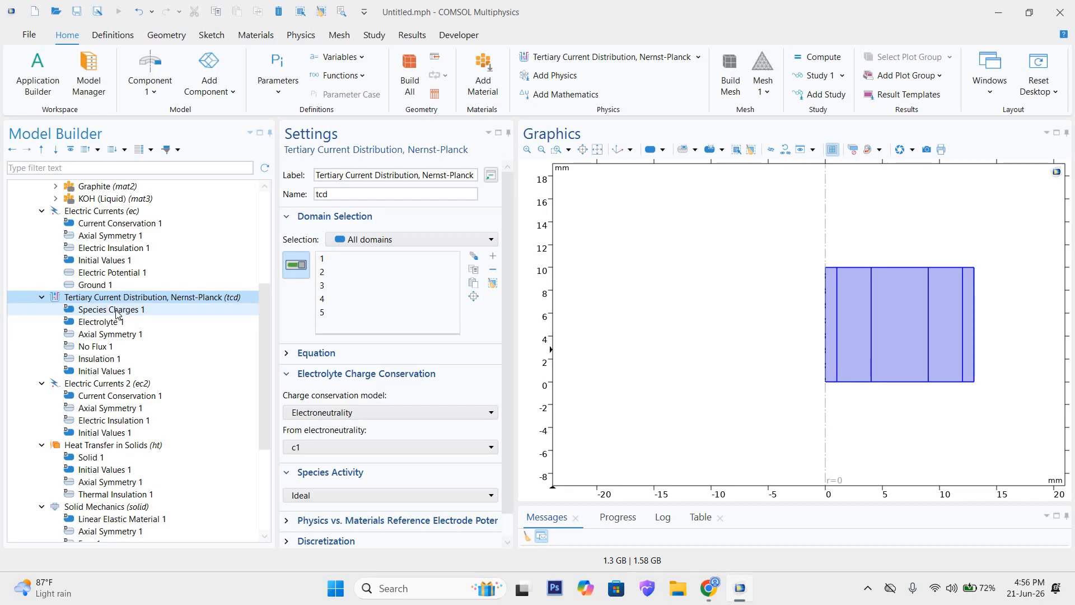
{"action": "left_click", "coordinate": [117, 312]}
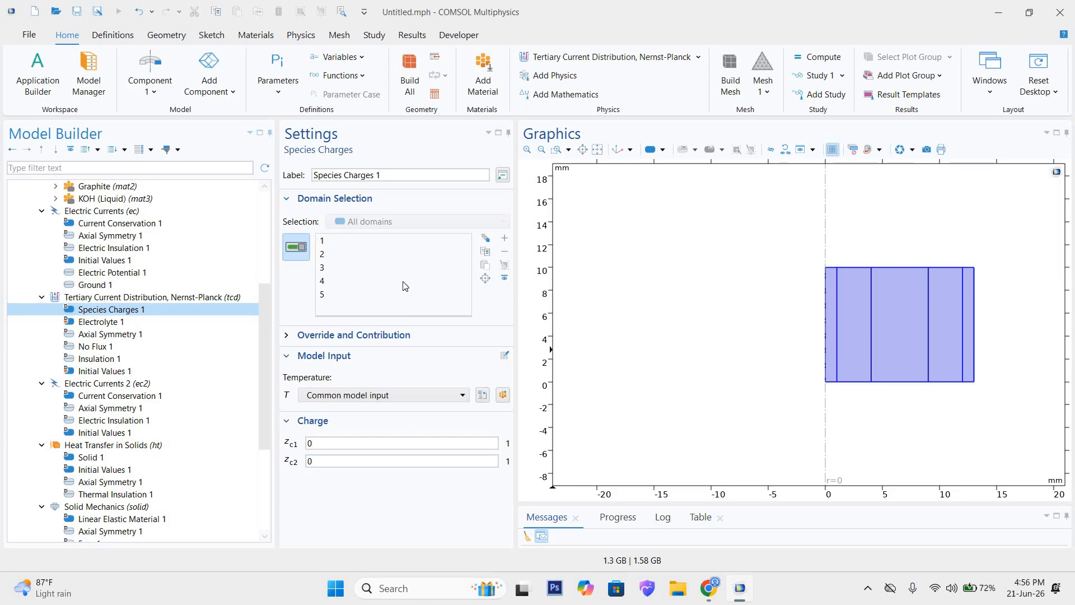
{"action": "left_click", "coordinate": [110, 322]}
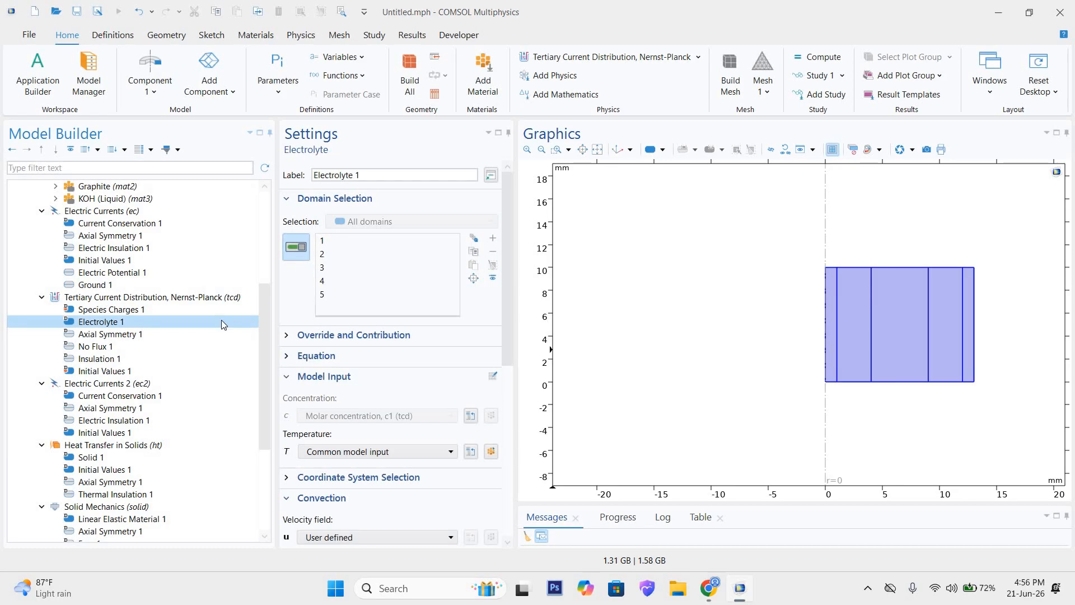
{"action": "scroll", "coordinate": [401, 451], "scroll_direction": "down", "scroll_amount": 3}
{"action": "scroll", "coordinate": [400, 451], "scroll_direction": "down", "scroll_amount": 4}
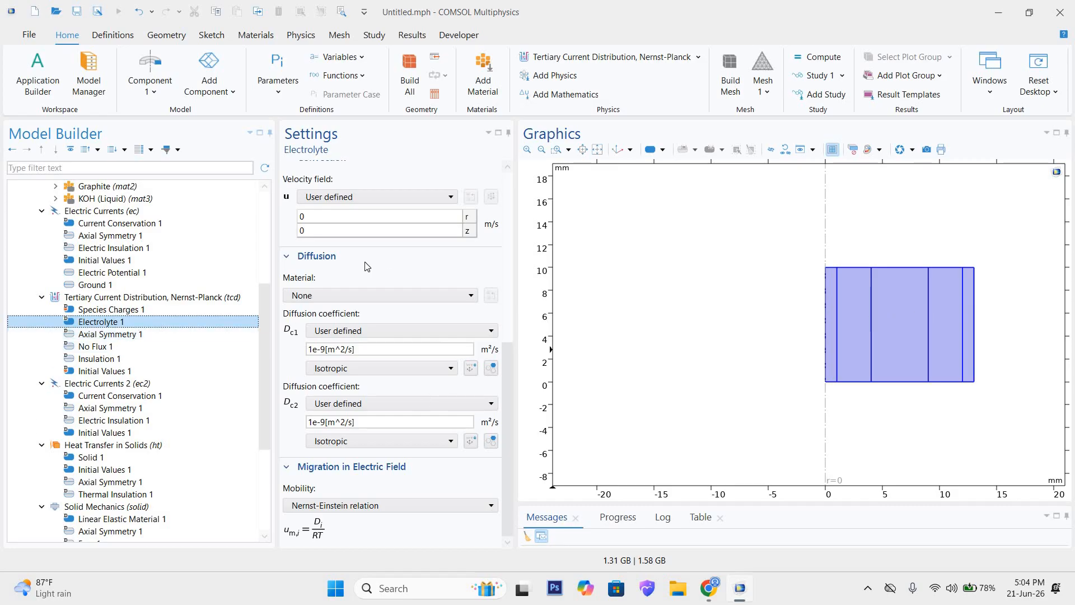
{"action": "scroll", "coordinate": [367, 264], "scroll_direction": "up", "scroll_amount": 10}
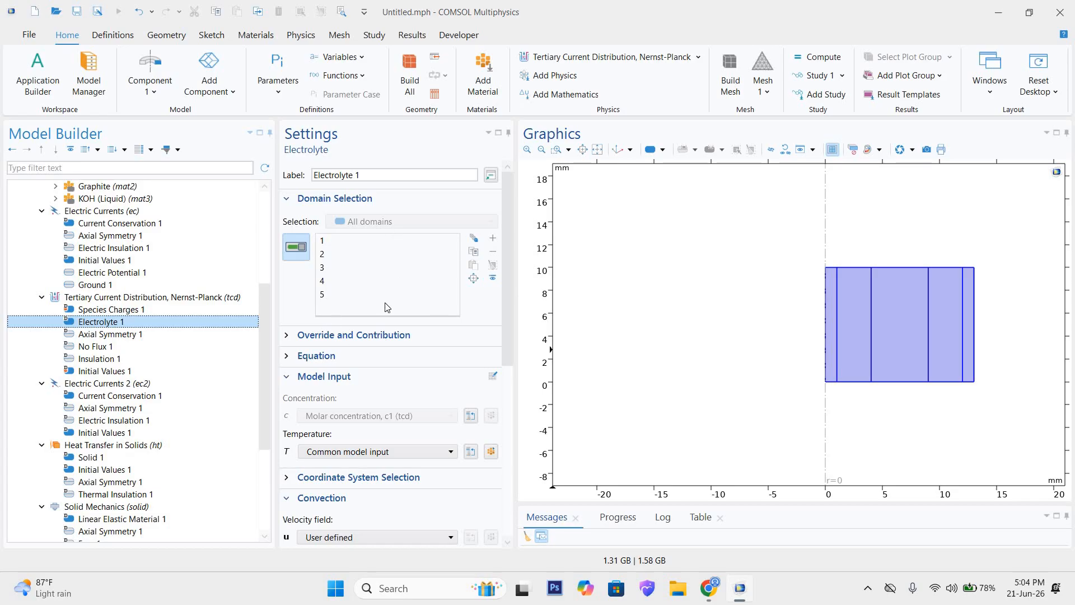
{"action": "left_click", "coordinate": [375, 255]}
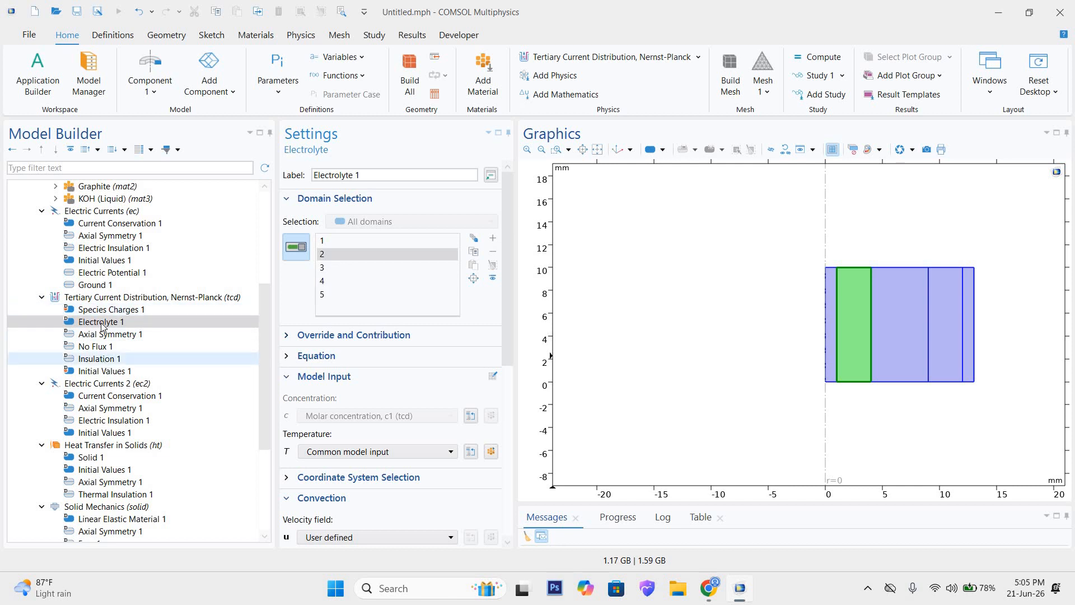
Step: Examine the Diffusion settings of Electrolyte 1, comparing the coefficient values for species c1 and c2
{"action": "left_click", "coordinate": [102, 301]}
{"action": "right_click", "coordinate": [102, 304]}
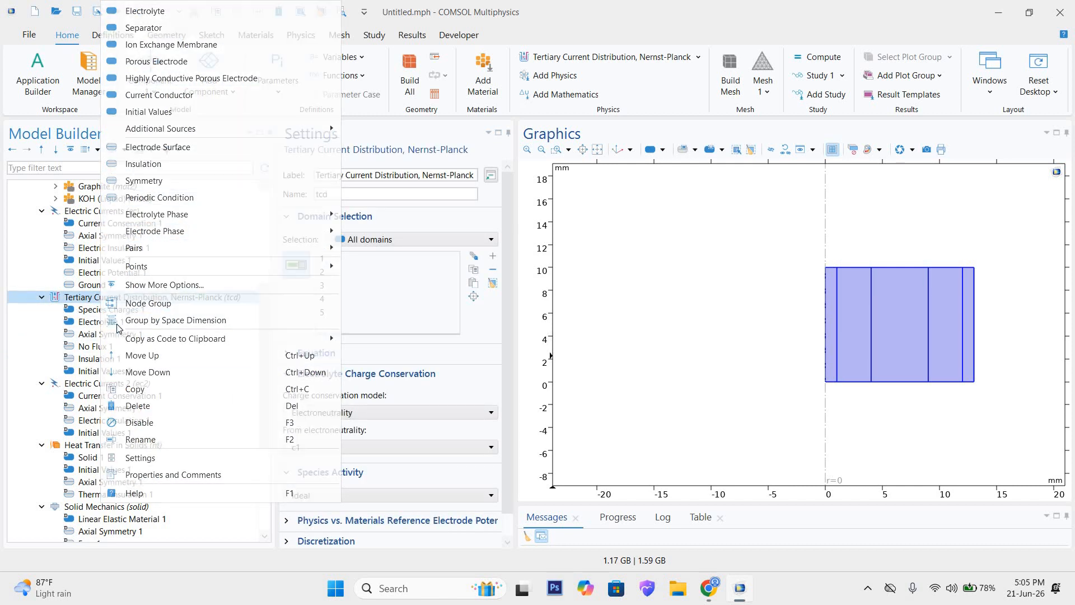
{"action": "left_click", "coordinate": [90, 321]}
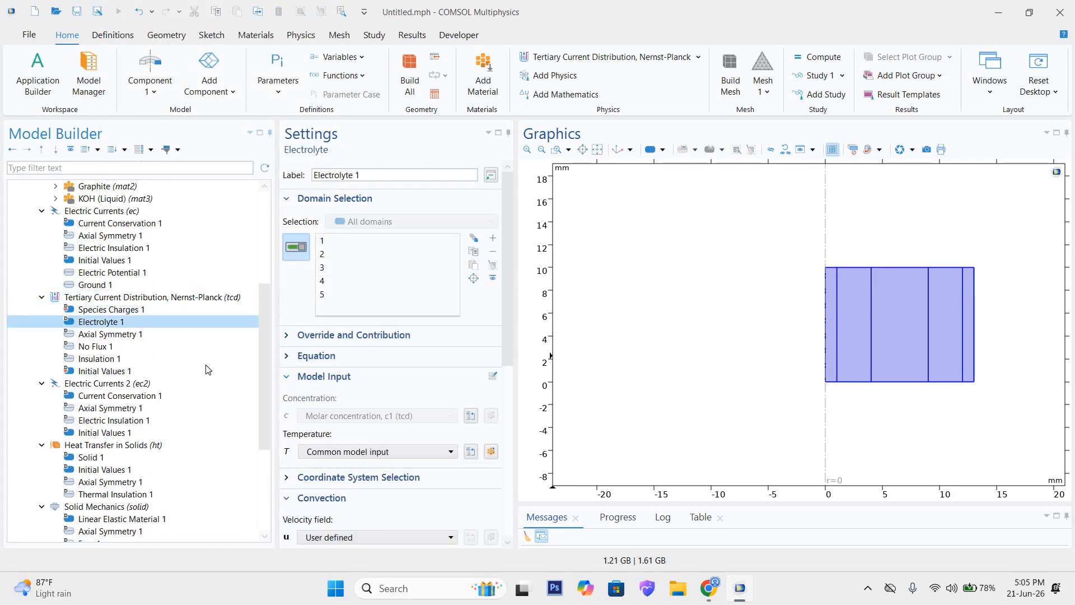
{"action": "scroll", "coordinate": [386, 351], "scroll_direction": "down", "scroll_amount": 3}
{"action": "scroll", "coordinate": [387, 351], "scroll_direction": "down", "scroll_amount": 3}
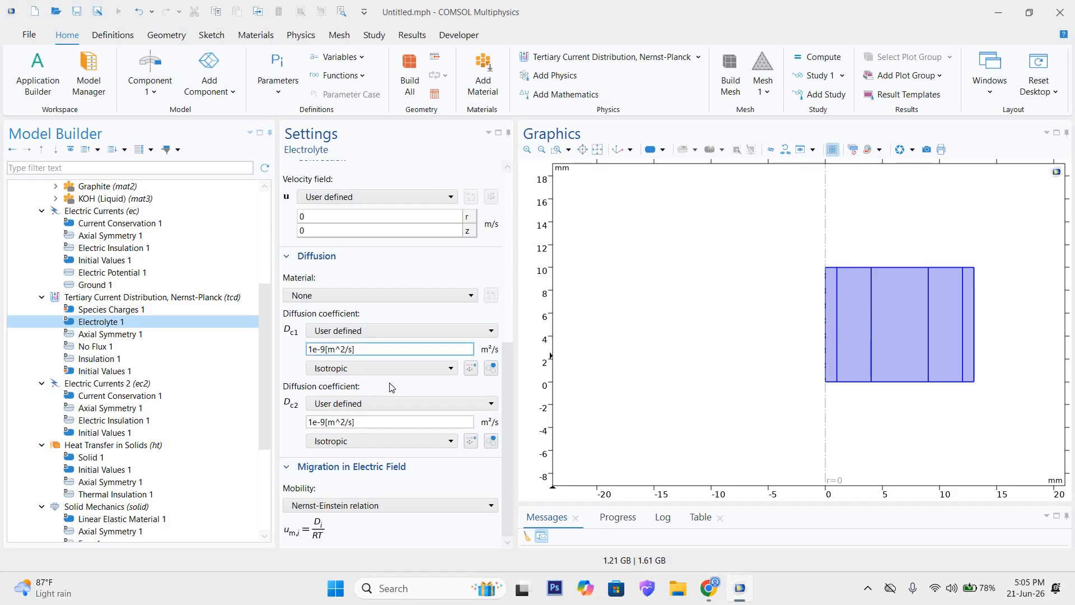
{"action": "left_click", "coordinate": [372, 421]}
{"action": "left_click", "coordinate": [343, 421]}
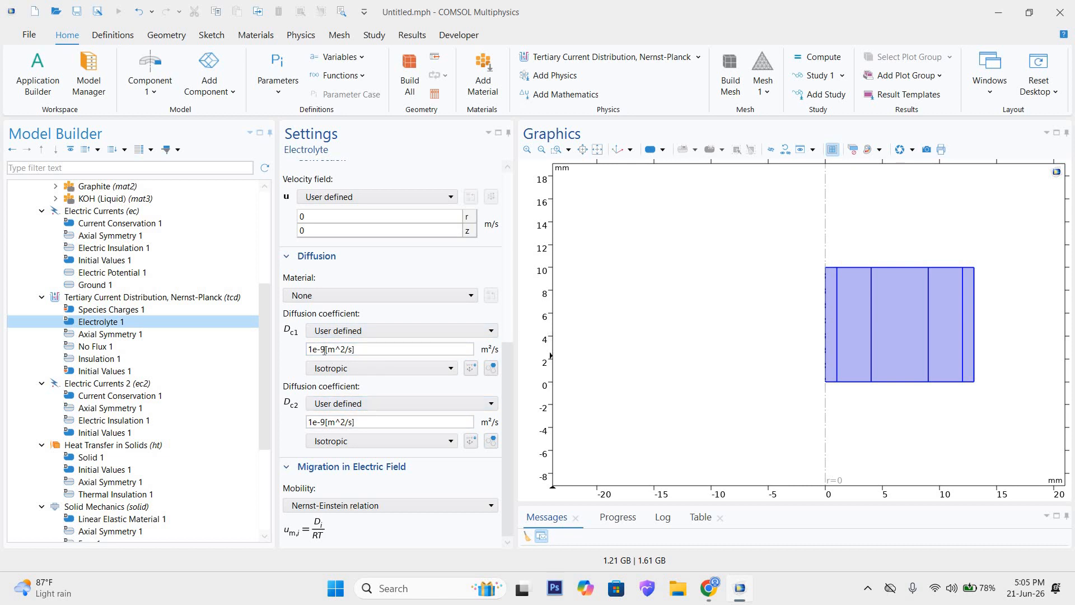
{"action": "left_click_drag", "start_coordinate": [308, 353], "coordinate": [344, 351]}
{"action": "left_click", "coordinate": [345, 351]}
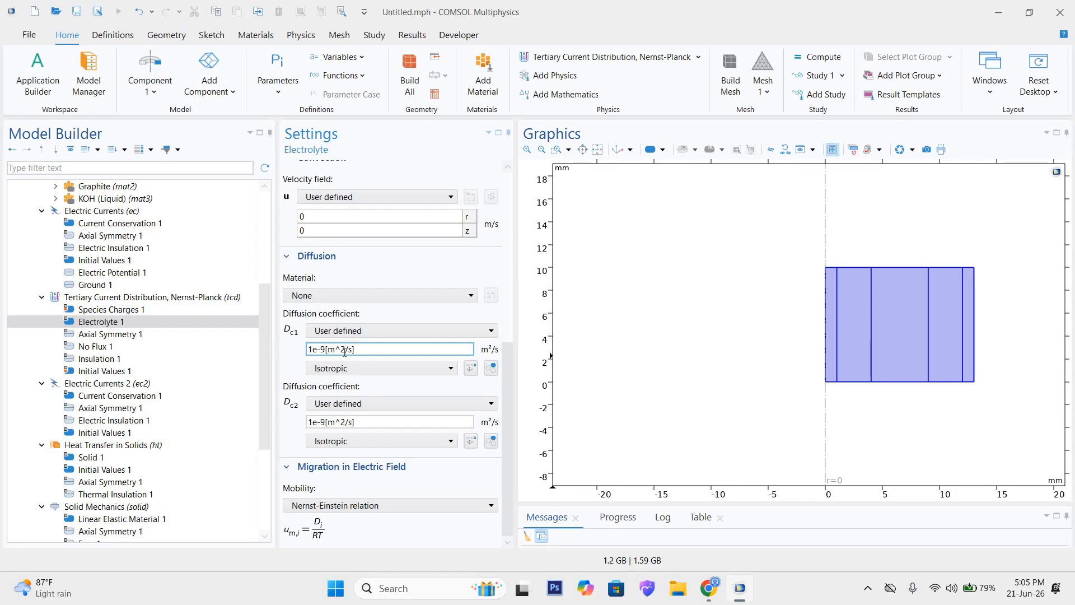
{"action": "left_click", "coordinate": [459, 420]}
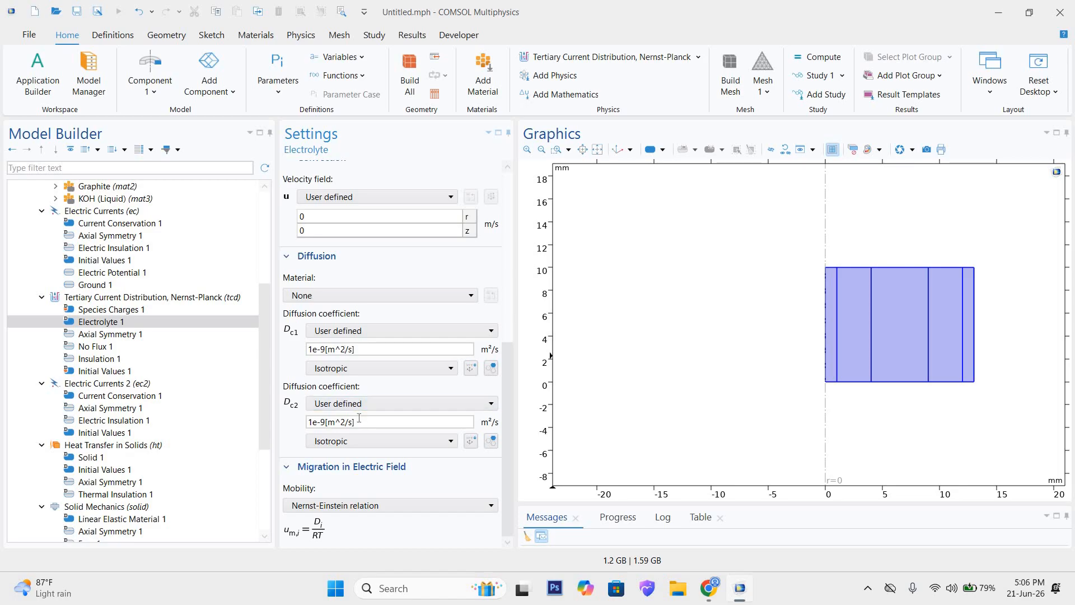
{"action": "left_click", "coordinate": [485, 421]}
{"action": "left_click", "coordinate": [448, 424]}
Step: Check the available source options for the c1 diffusion coefficient of Electrolyte 1 and inspect its value
{"action": "left_click", "coordinate": [365, 332]}
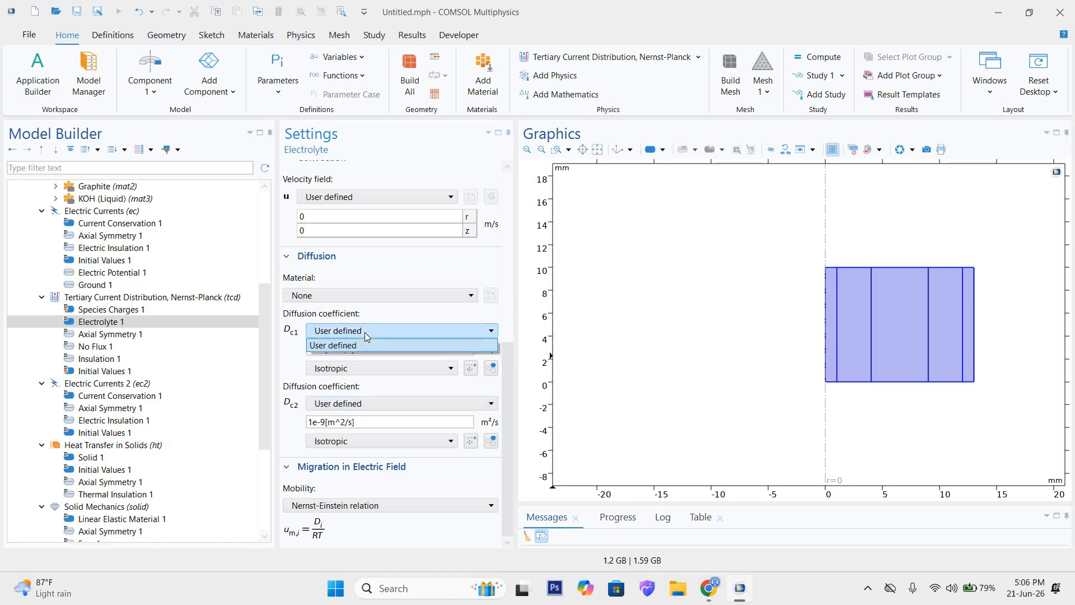
{"action": "left_click", "coordinate": [365, 332]}
{"action": "left_click", "coordinate": [345, 349]}
{"action": "left_click_drag", "start_coordinate": [310, 348], "coordinate": [322, 350]}
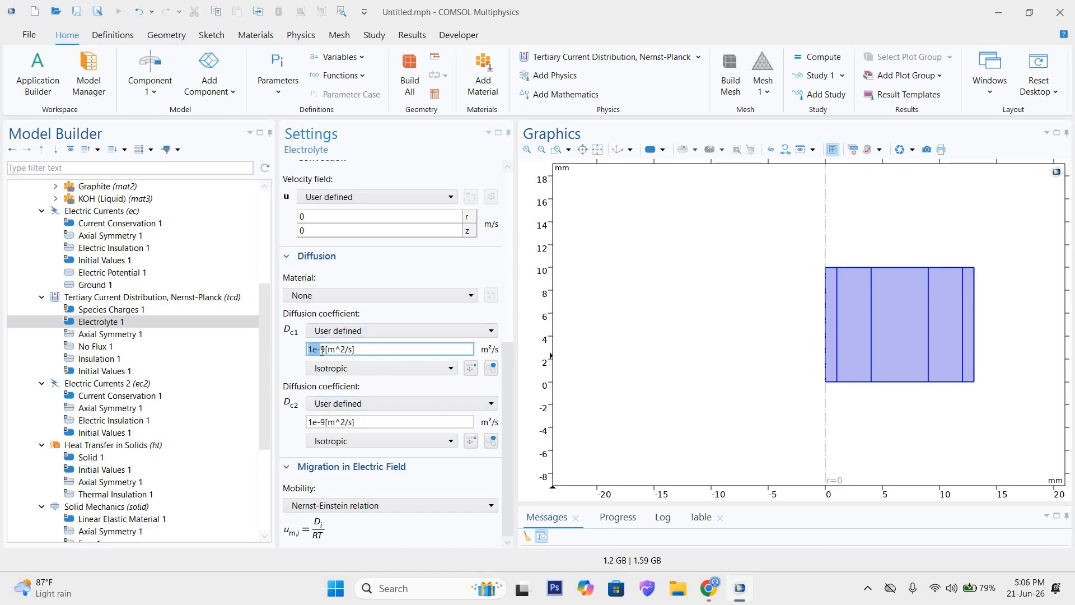
{"action": "left_click", "coordinate": [365, 352]}
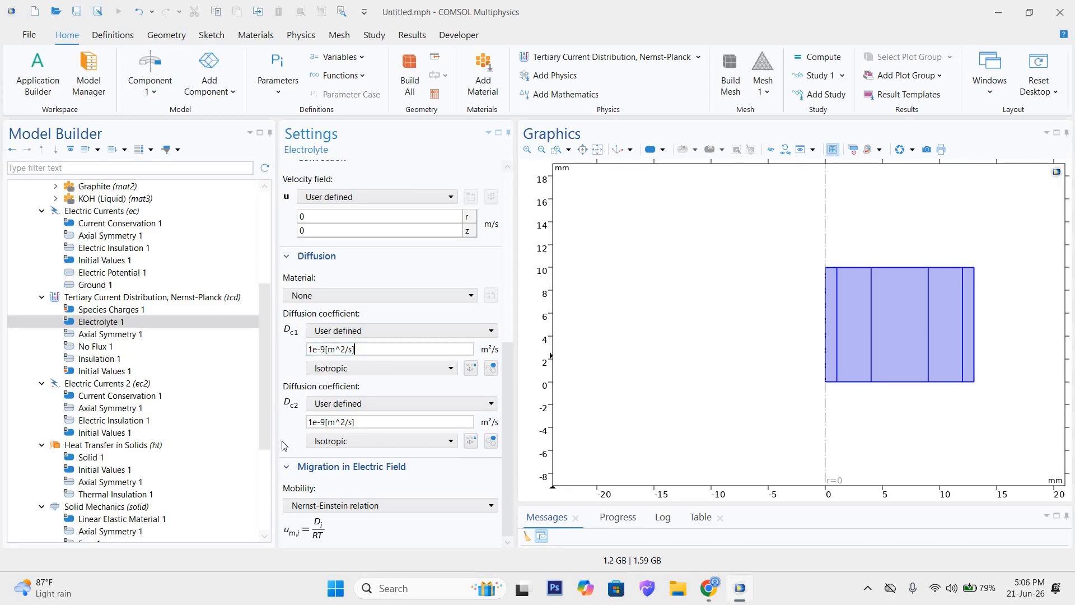
Step: Examine the full boundary list of Axial Symmetry 1 in the Tertiary Current Distribution interface
{"action": "left_click", "coordinate": [102, 334]}
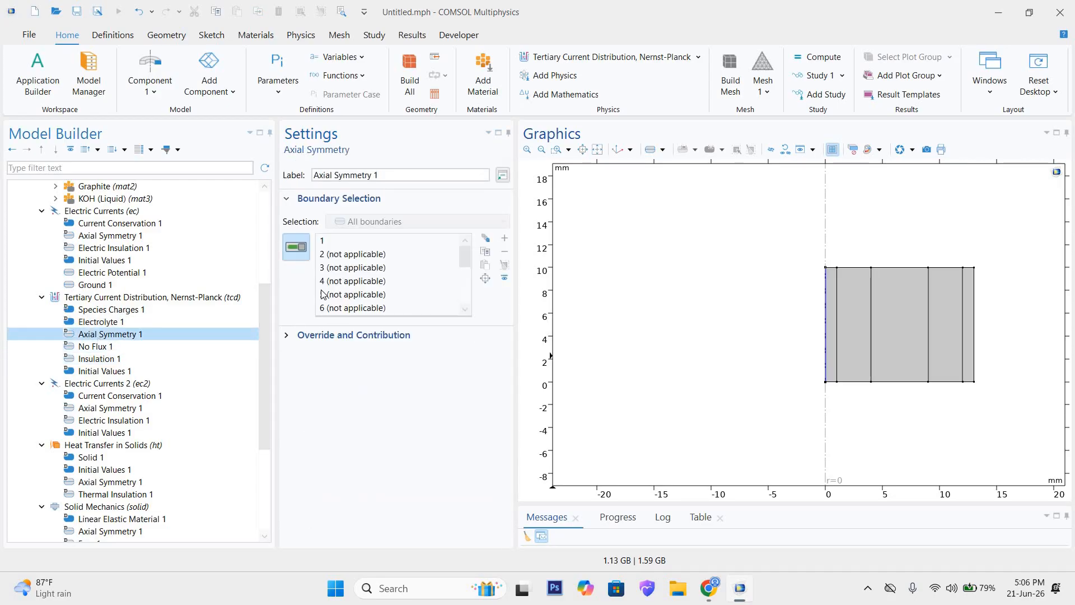
{"action": "scroll", "coordinate": [381, 288], "scroll_direction": "down", "scroll_amount": 3}
{"action": "scroll", "coordinate": [380, 288], "scroll_direction": "down", "scroll_amount": 1}
{"action": "scroll", "coordinate": [380, 291], "scroll_direction": "up", "scroll_amount": 4}
Step: Examine the boundary selection of No Flux 1, highlighting the non-applicable boundaries 1, 4 and 13 in the geometry
{"action": "left_click", "coordinate": [107, 346]}
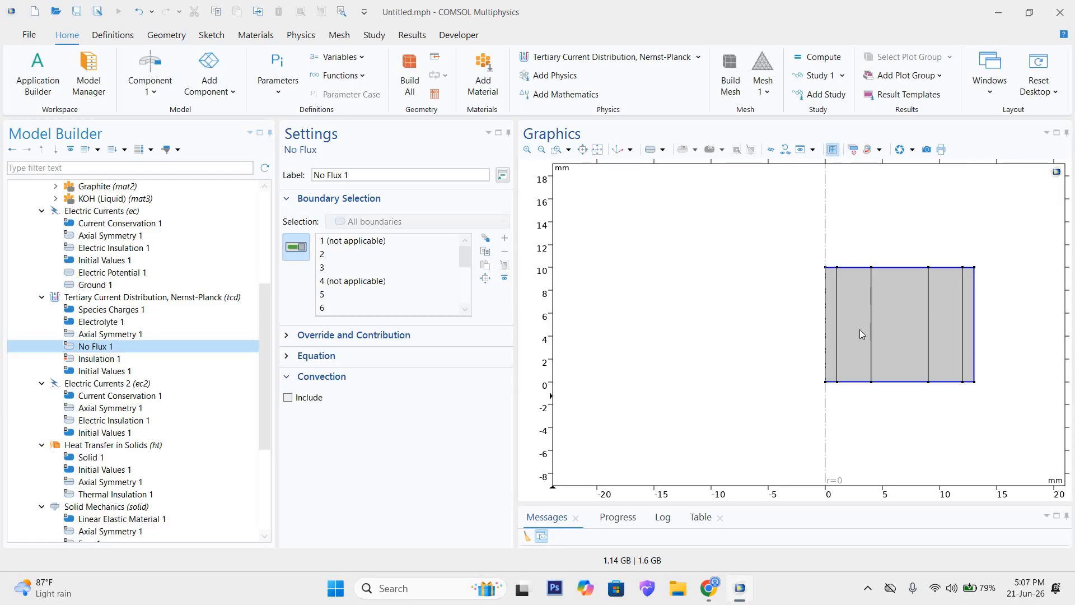
{"action": "scroll", "coordinate": [344, 282], "scroll_direction": "down", "scroll_amount": 3}
{"action": "left_click", "coordinate": [354, 268]}
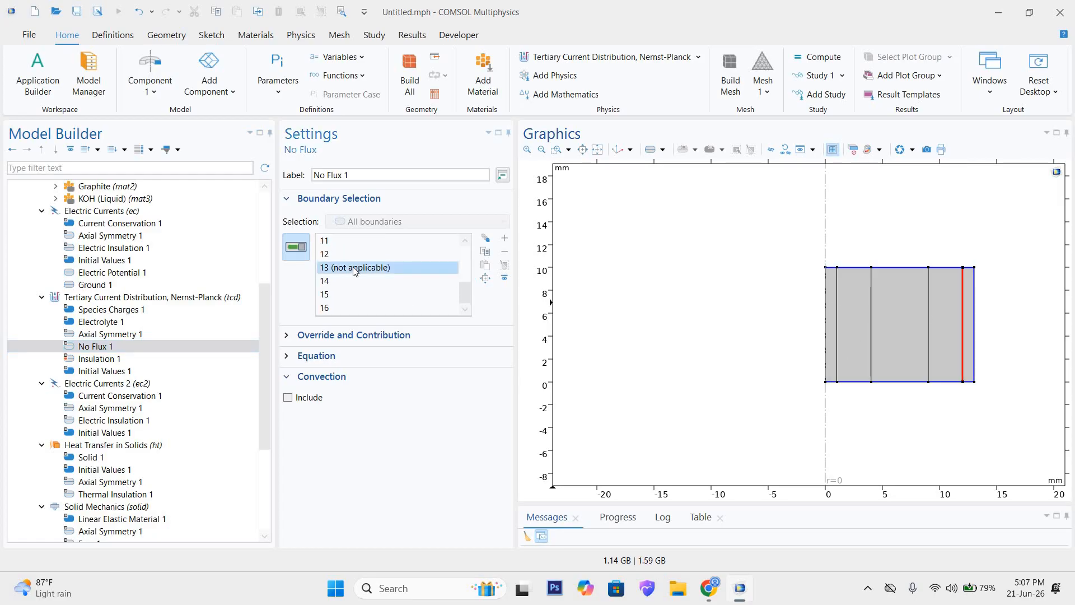
{"action": "scroll", "coordinate": [356, 274], "scroll_direction": "up", "scroll_amount": 3}
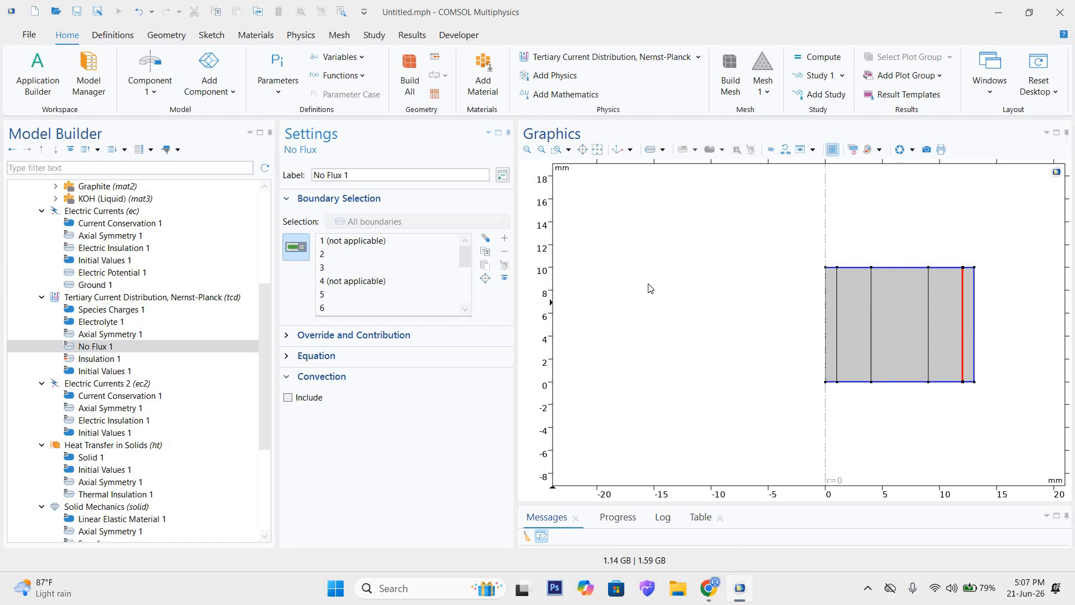
{"action": "left_click", "coordinate": [370, 246]}
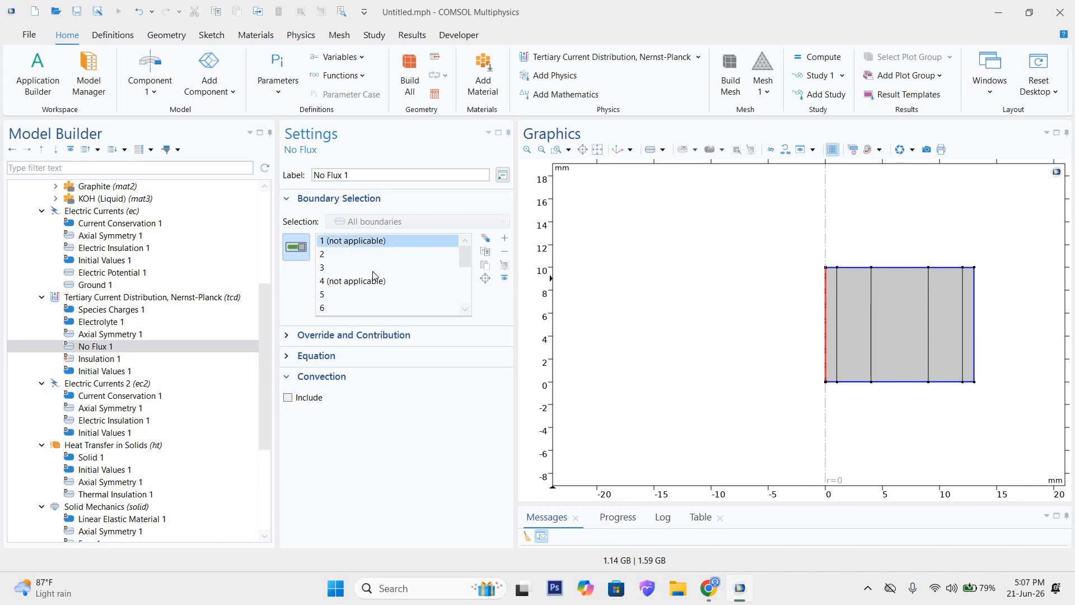
{"action": "left_click", "coordinate": [369, 281]}
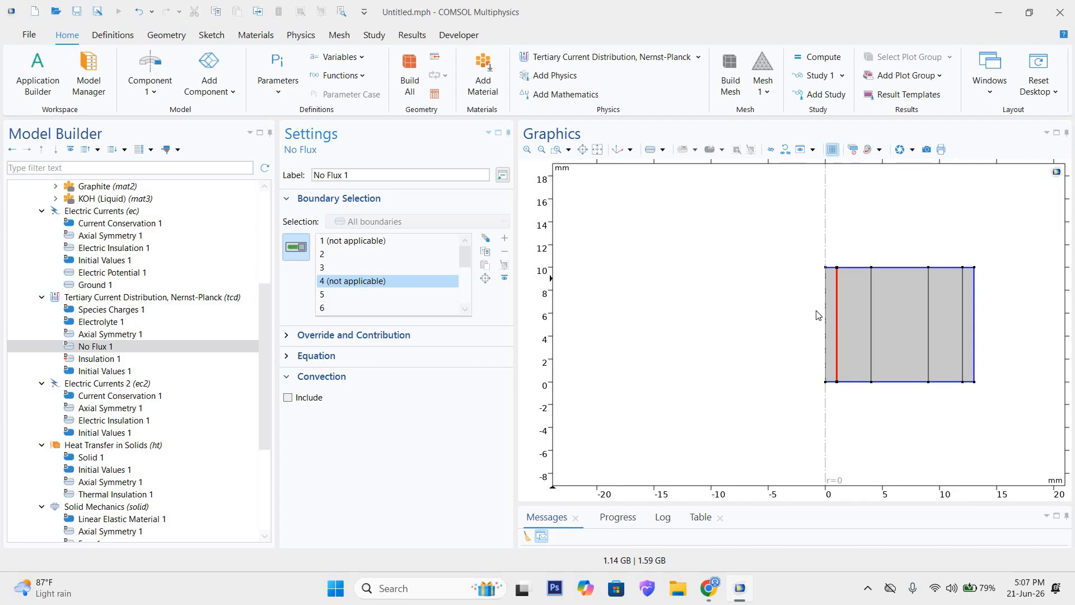
{"action": "left_click", "coordinate": [894, 297]}
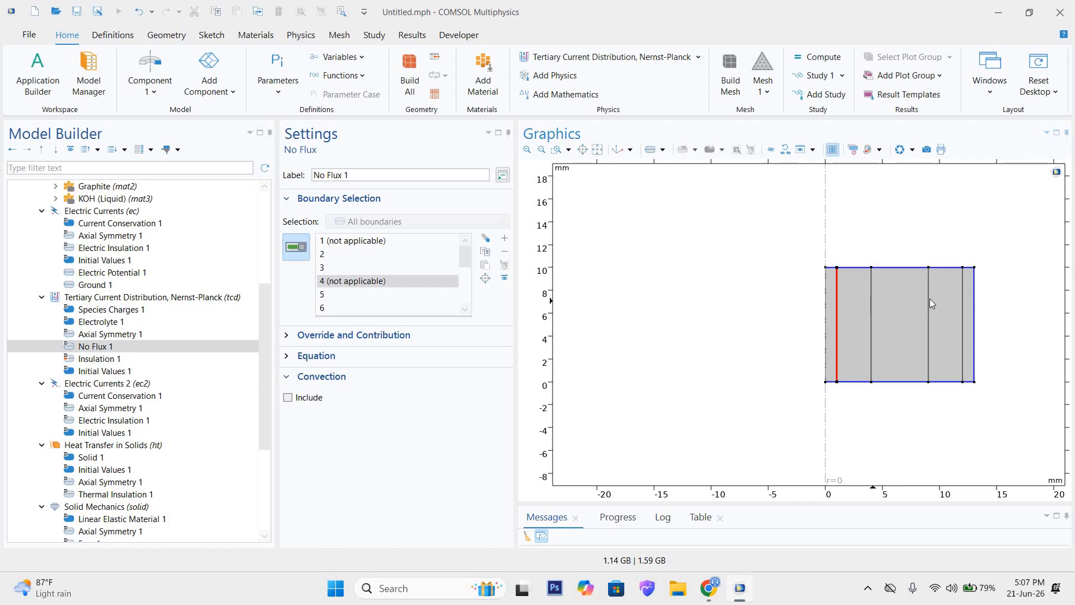
{"action": "scroll", "coordinate": [400, 271], "scroll_direction": "down", "scroll_amount": 3}
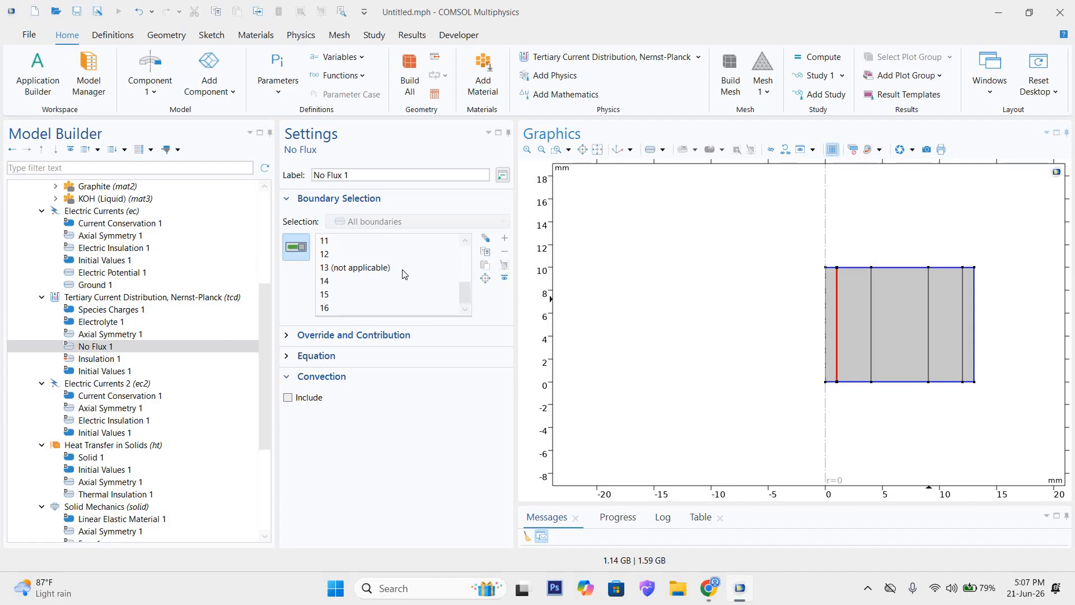
{"action": "left_click", "coordinate": [403, 269]}
{"action": "scroll", "coordinate": [369, 249], "scroll_direction": "up", "scroll_amount": 3}
{"action": "left_click", "coordinate": [368, 241]}
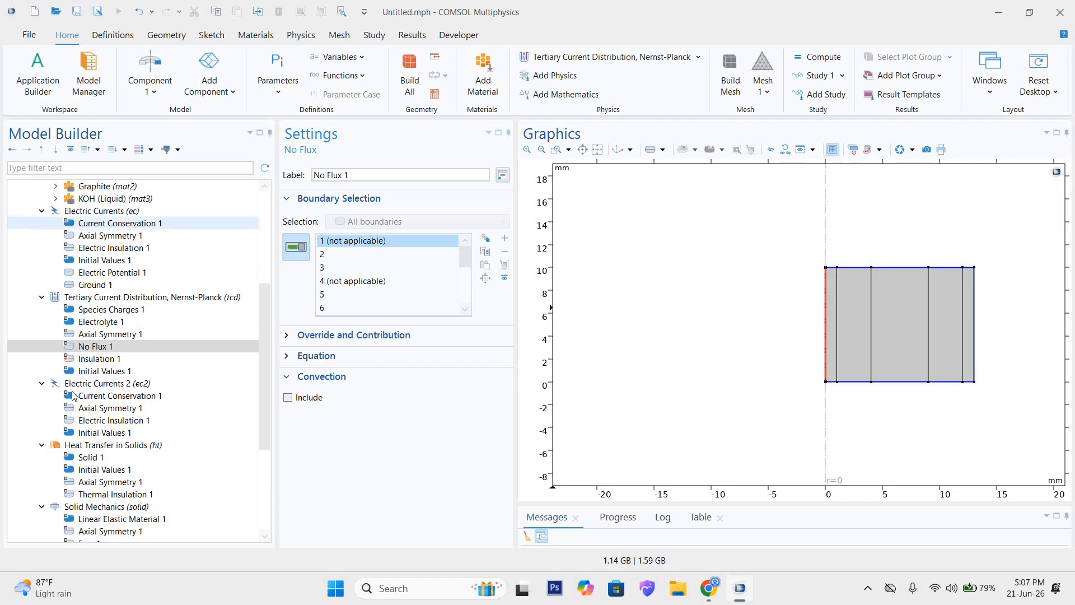
Step: Examine the Insulation 1 boundary selection and consult the "Tertiary, Electroneutrality" notes in the Research Work spreadsheet in Chrome
{"action": "left_click", "coordinate": [112, 360]}
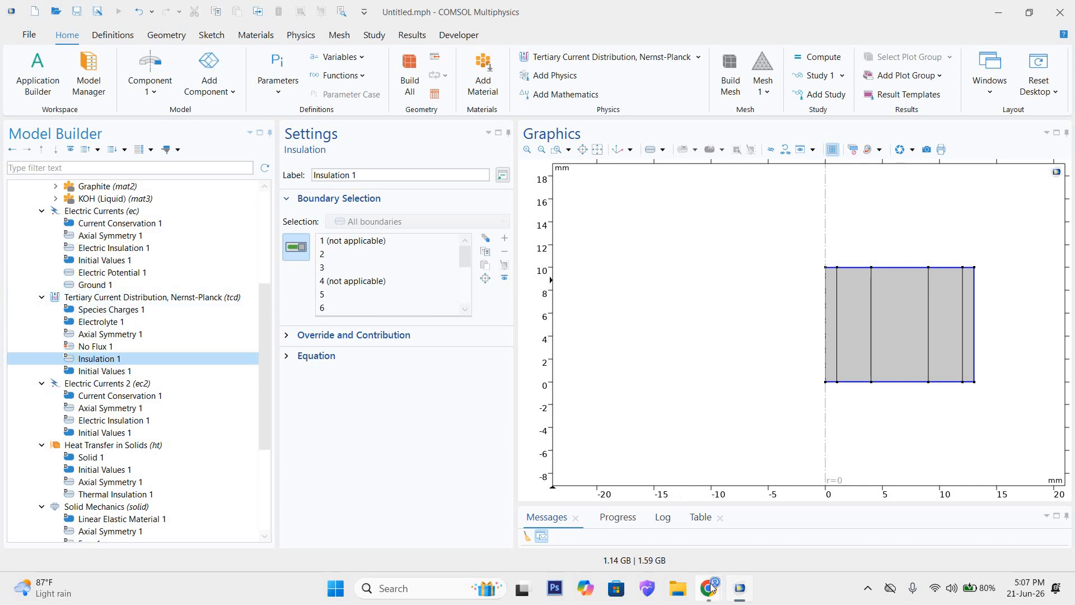
{"action": "mouse_move", "coordinate": [710, 587]}
{"action": "left_click", "coordinate": [657, 533]}
{"action": "left_click", "coordinate": [296, 5]}
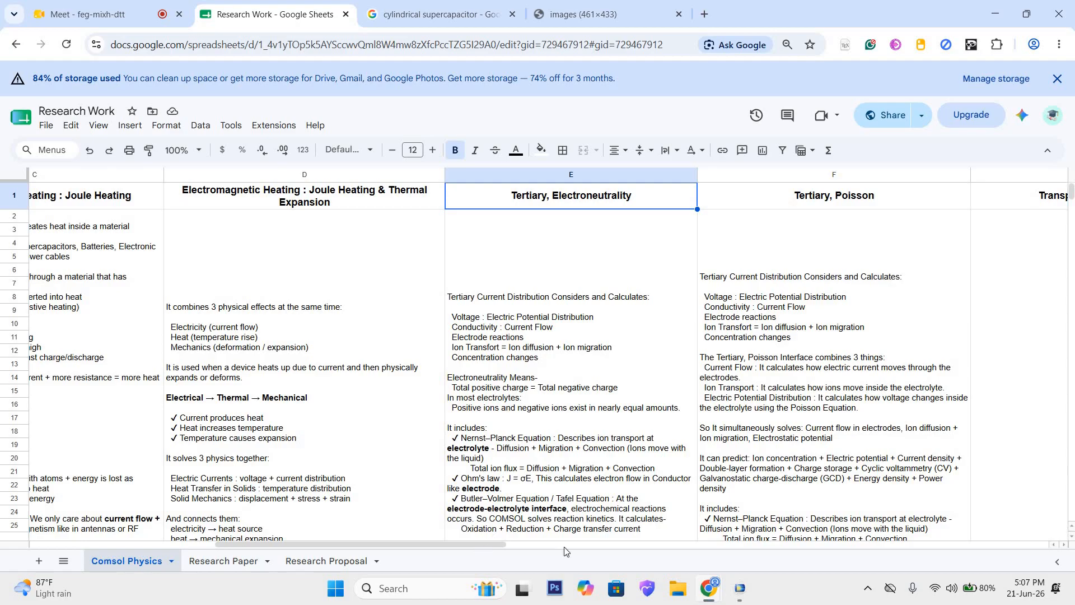
{"action": "left_click_drag", "start_coordinate": [493, 543], "coordinate": [483, 564]}
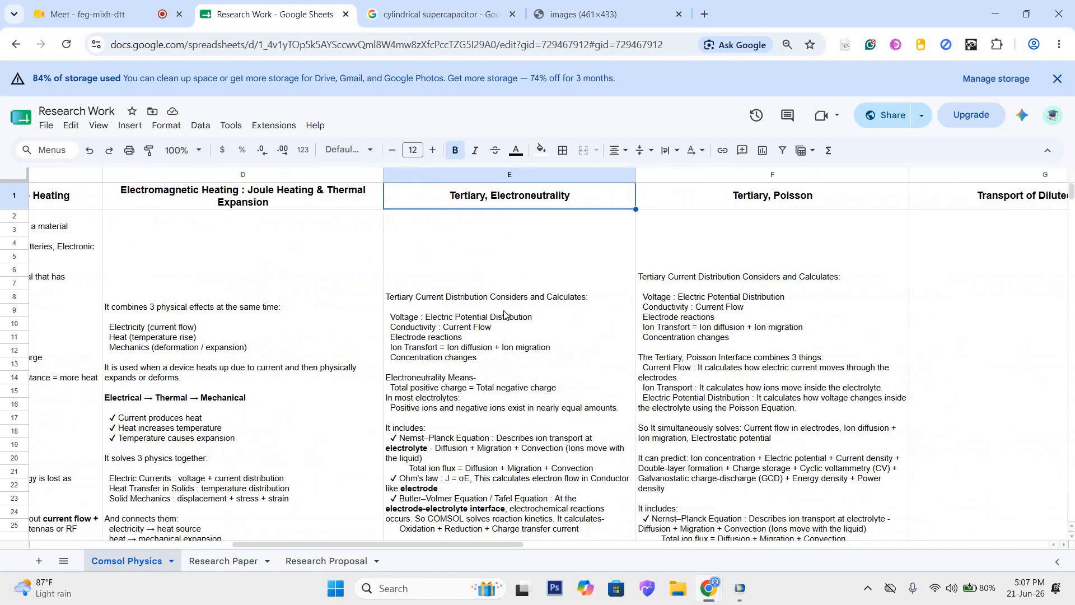
{"action": "left_click", "coordinate": [510, 338]}
{"action": "scroll", "coordinate": [504, 341], "scroll_direction": "down", "scroll_amount": 2}
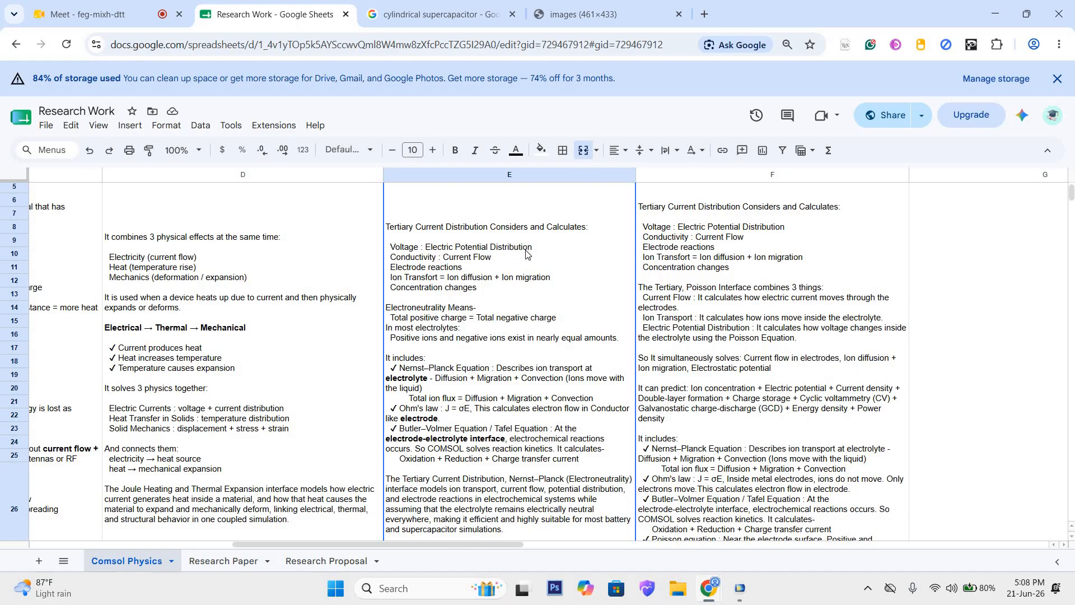
{"action": "scroll", "coordinate": [526, 254], "scroll_direction": "up", "scroll_amount": 2}
Step: Check Insulation 1 in COMSOL again and return to the Research Work spreadsheet to read further down the electroneutrality notes
{"action": "mouse_move", "coordinate": [740, 588]}
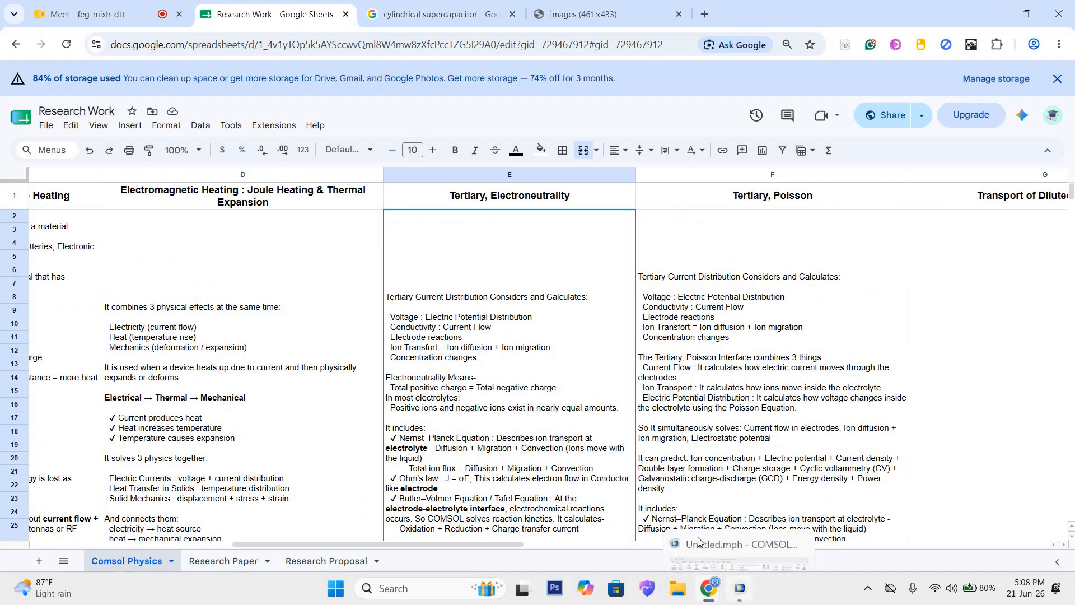
{"action": "left_click", "coordinate": [699, 541]}
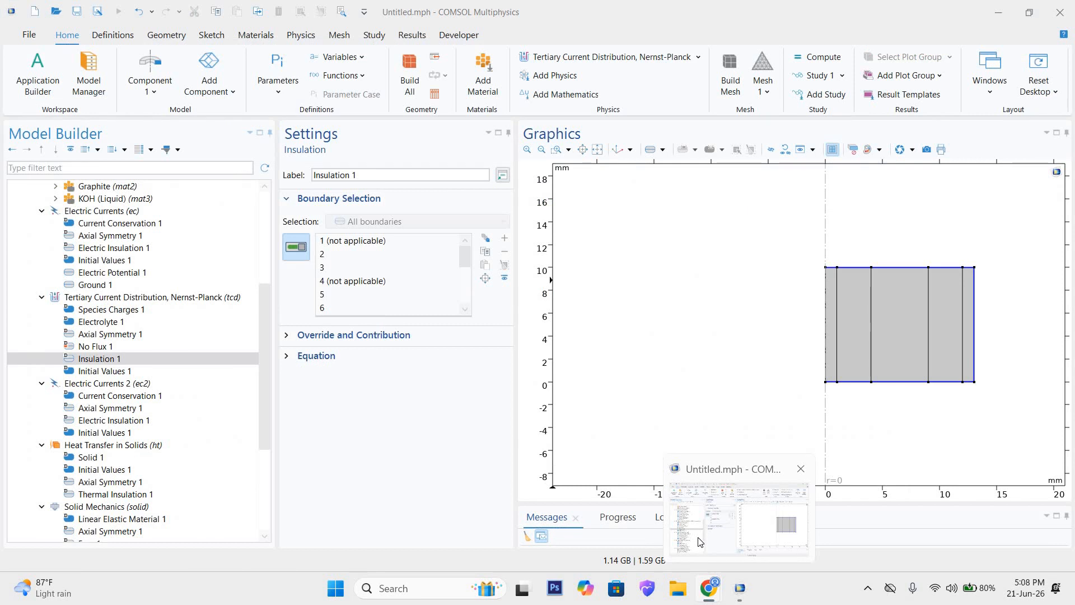
{"action": "key", "text": "alt+Tab"}
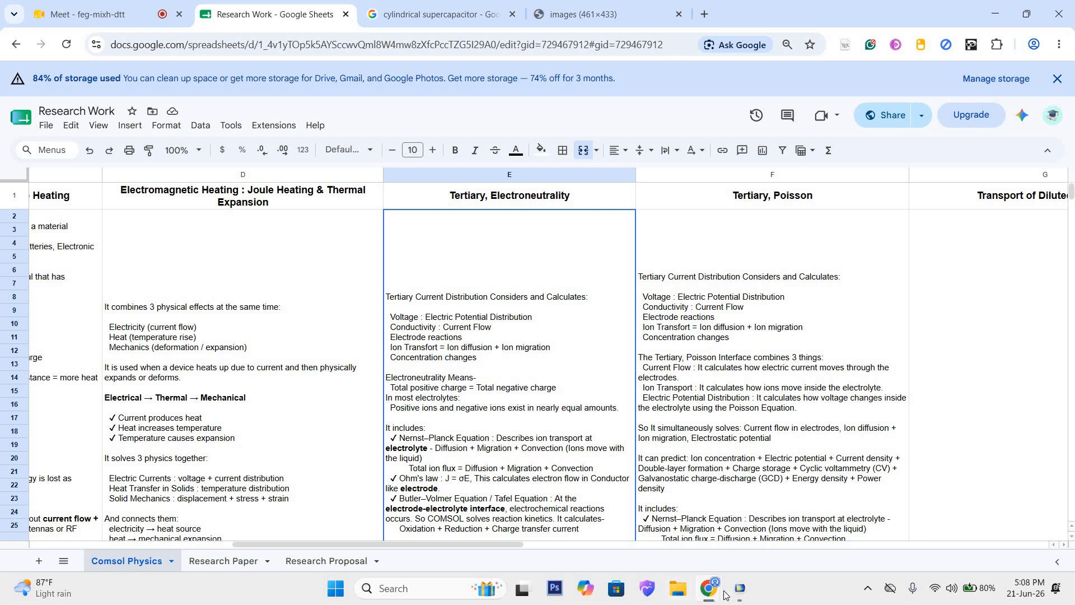
{"action": "mouse_move", "coordinate": [739, 587]}
{"action": "mouse_move", "coordinate": [679, 522]}
{"action": "scroll", "coordinate": [532, 417], "scroll_direction": "down", "scroll_amount": 3}
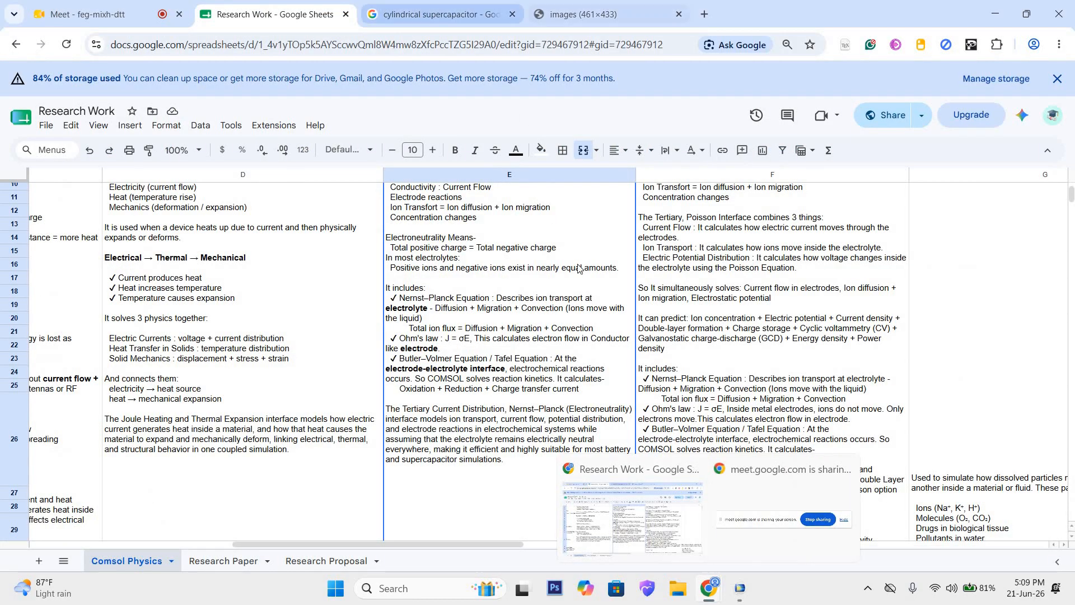
Step: View the supercapacitor diagram in the browser and review the Nernst–Planck, Ohm's law and Butler–Volmer notes in the Research Work sheet
{"action": "left_click", "coordinate": [571, 14]}
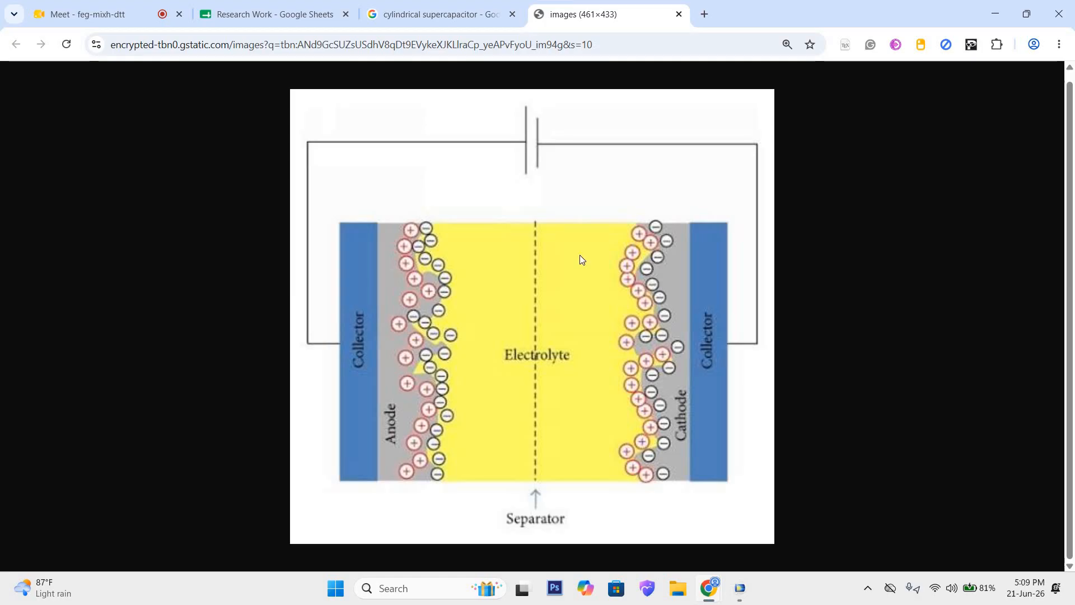
{"action": "key", "text": "ctrl+2"}
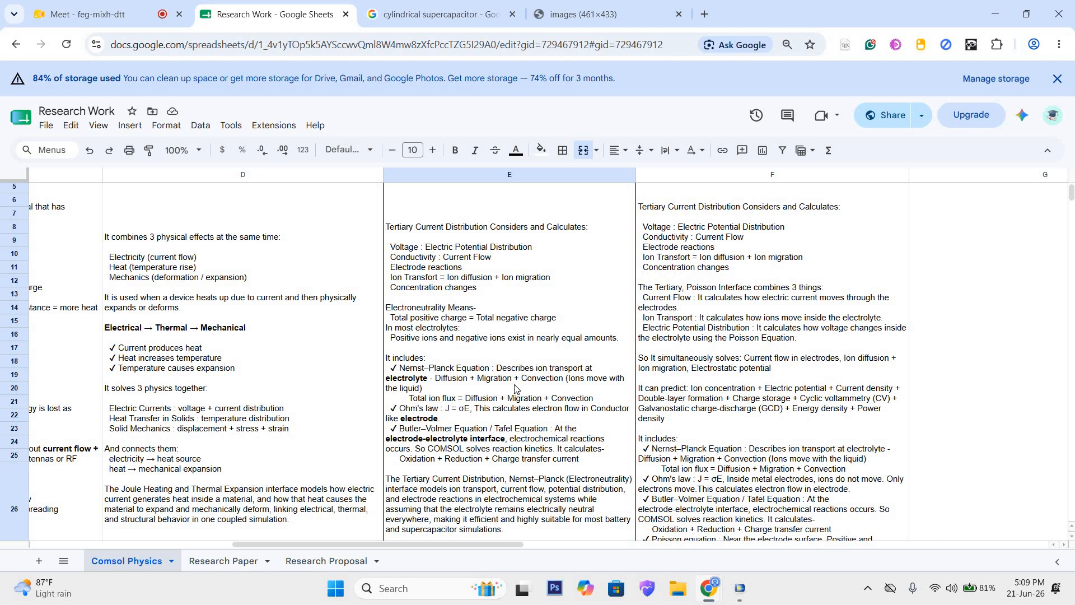
{"action": "scroll", "coordinate": [515, 236], "scroll_direction": "up", "scroll_amount": 2}
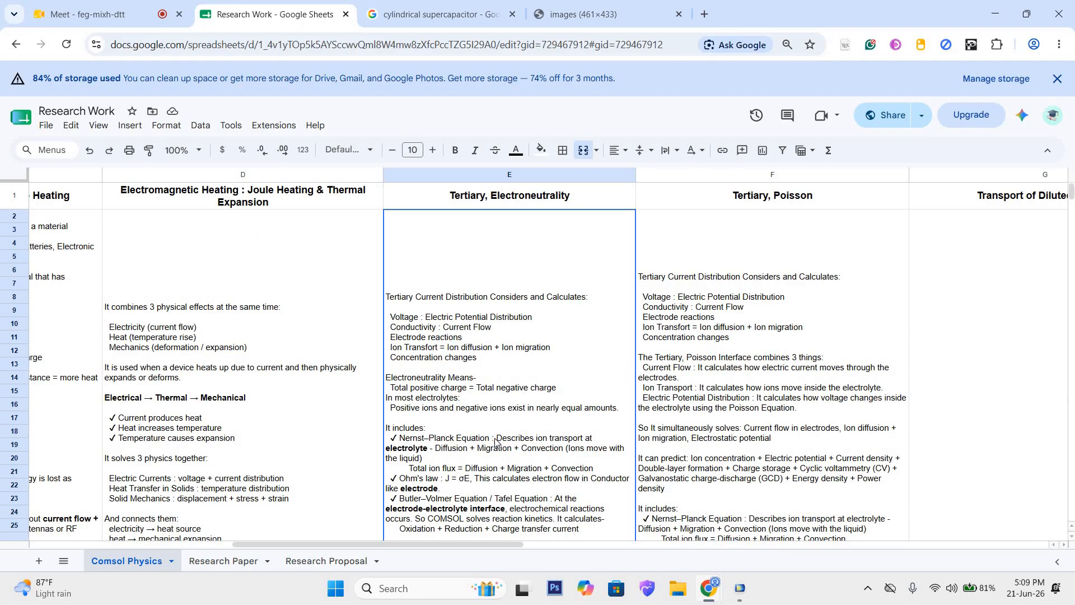
{"action": "scroll", "coordinate": [494, 450], "scroll_direction": "down", "scroll_amount": 2}
{"action": "scroll", "coordinate": [485, 472], "scroll_direction": "down", "scroll_amount": 2}
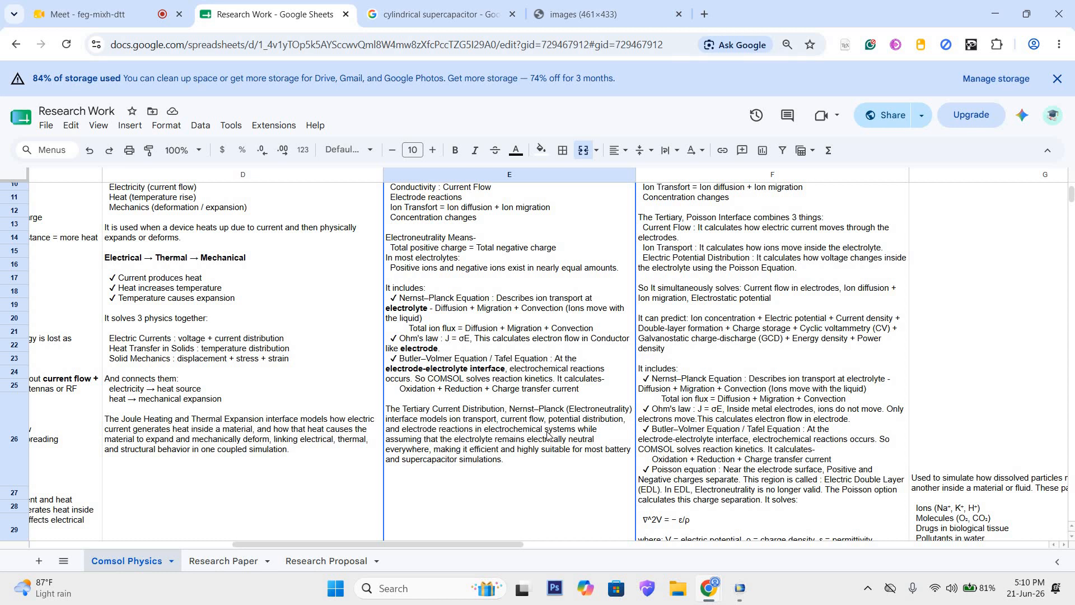
Step: Compare the anode, electrolyte and cathode layout in the supercapacitor diagram with the spreadsheet's Tertiary, Electroneutrality description
{"action": "left_click", "coordinate": [583, 14]}
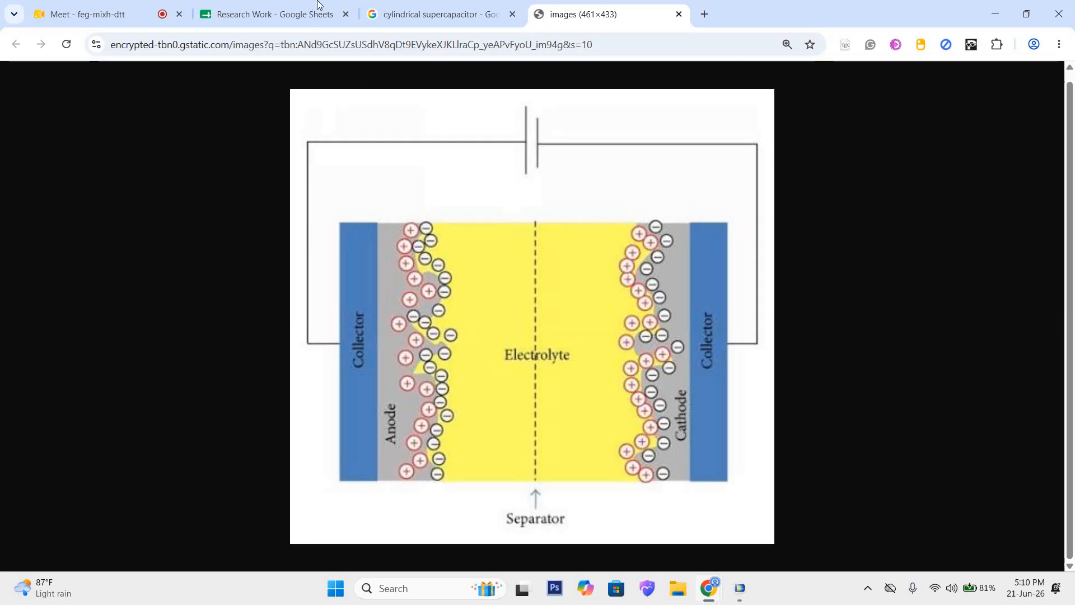
{"action": "left_click", "coordinate": [274, 14]}
{"action": "scroll", "coordinate": [499, 417], "scroll_direction": "up", "scroll_amount": 3}
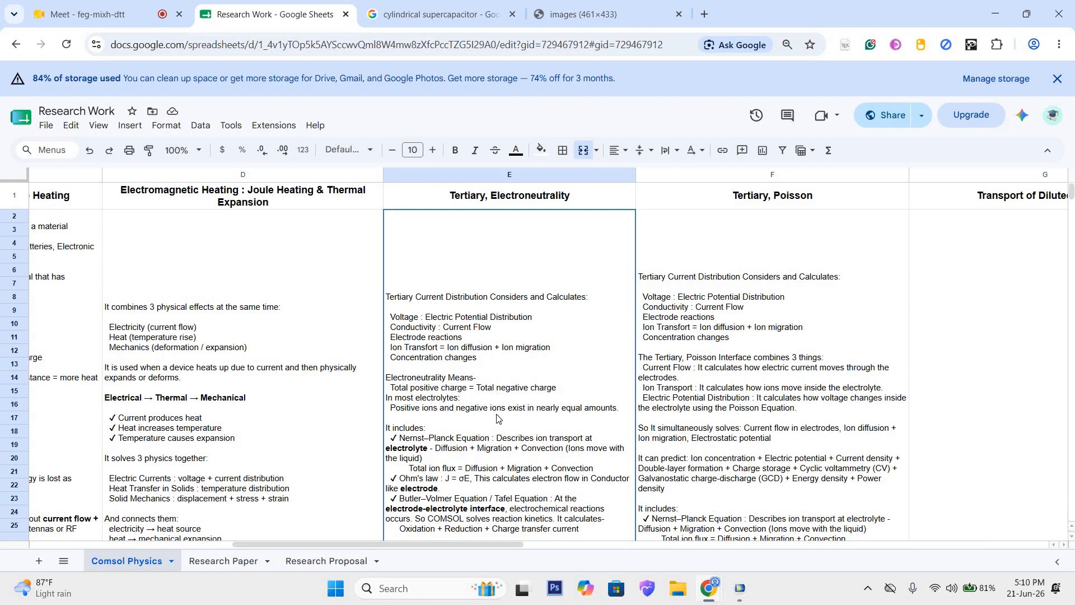
{"action": "scroll", "coordinate": [498, 420], "scroll_direction": "down", "scroll_amount": 3}
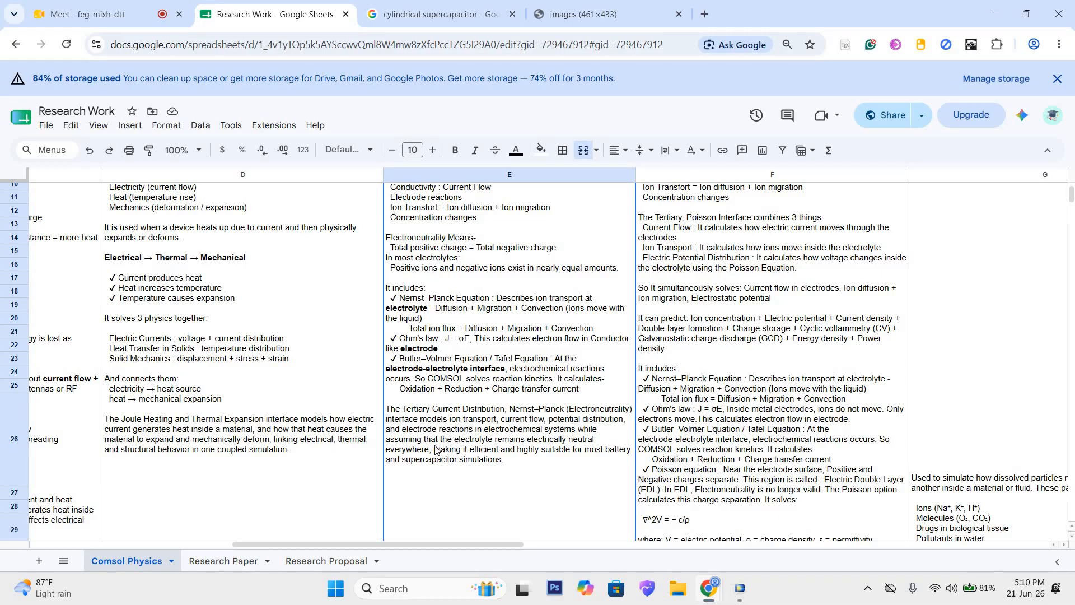
{"action": "left_click", "coordinate": [568, 6]}
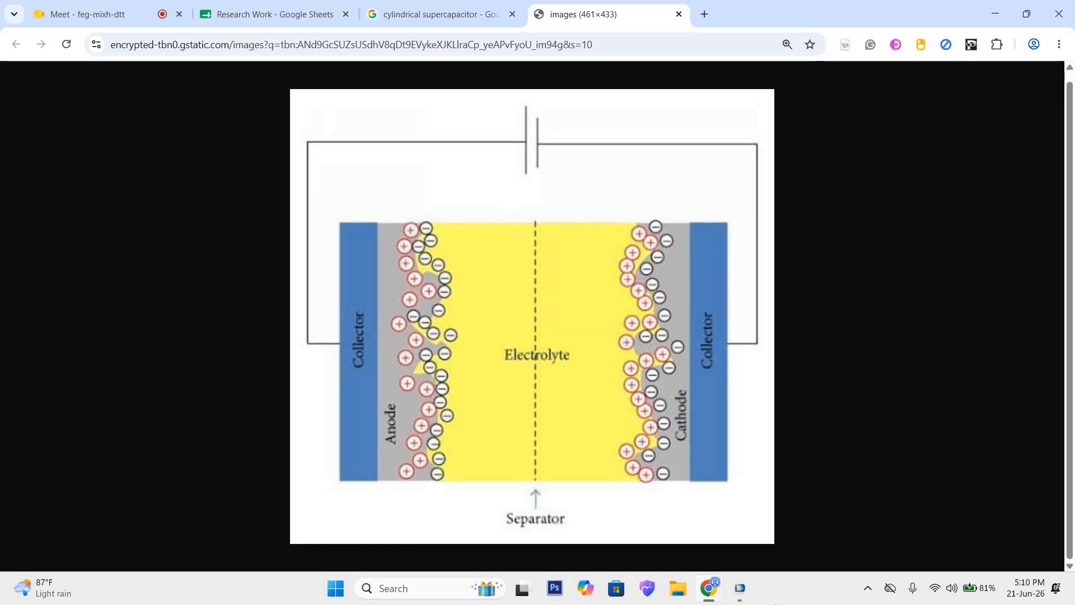
Step: Switch to COMSOL and set the initial c2 concentration to 100 mol/m³ in the Tertiary Current Distribution interface's Initial Values 1
{"action": "left_click", "coordinate": [740, 588]}
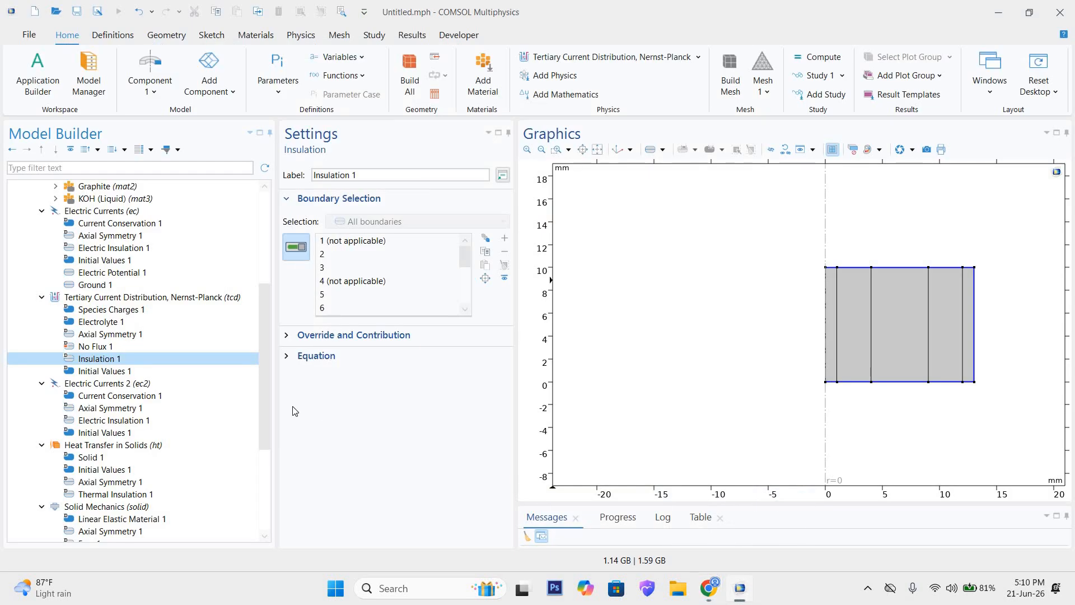
{"action": "left_click", "coordinate": [132, 371]}
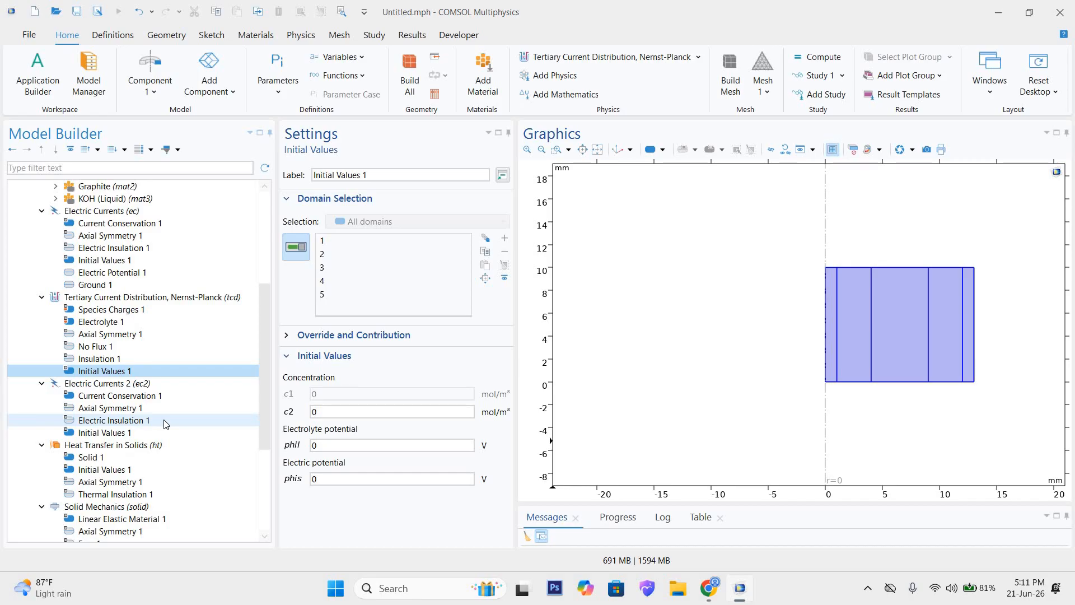
{"action": "left_click", "coordinate": [323, 442]}
{"action": "left_click", "coordinate": [321, 413]}
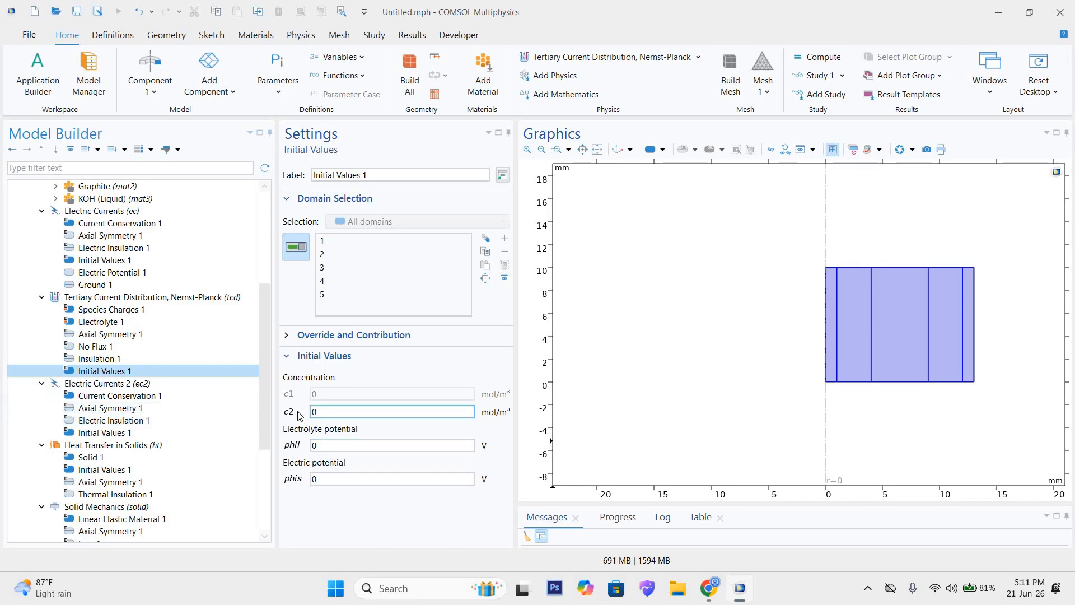
{"action": "double_click", "coordinate": [326, 410]}
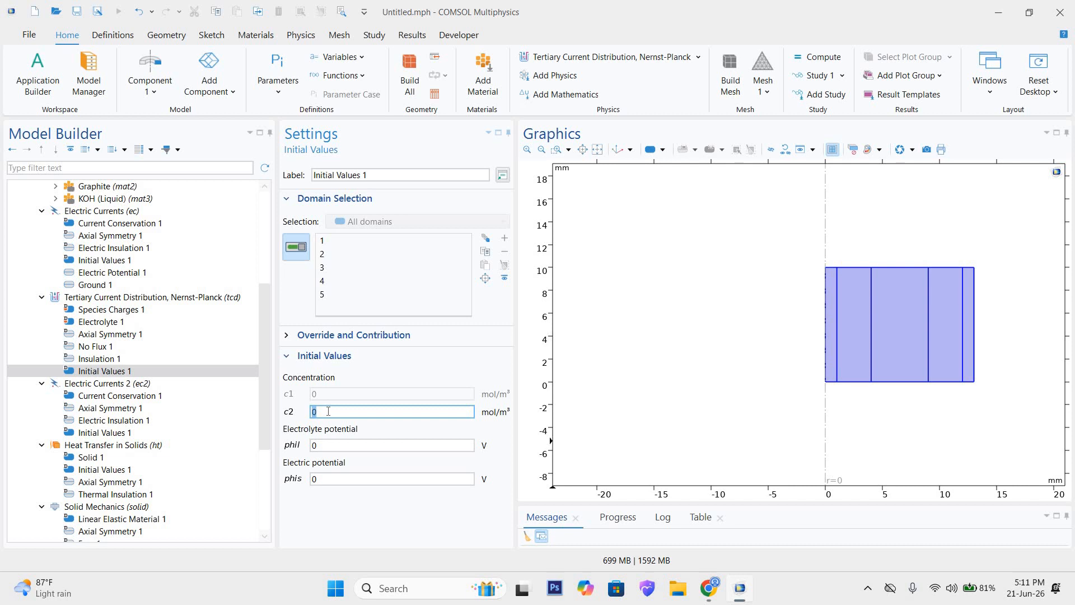
{"action": "type", "text": "100"}
{"action": "left_click", "coordinate": [879, 271]}
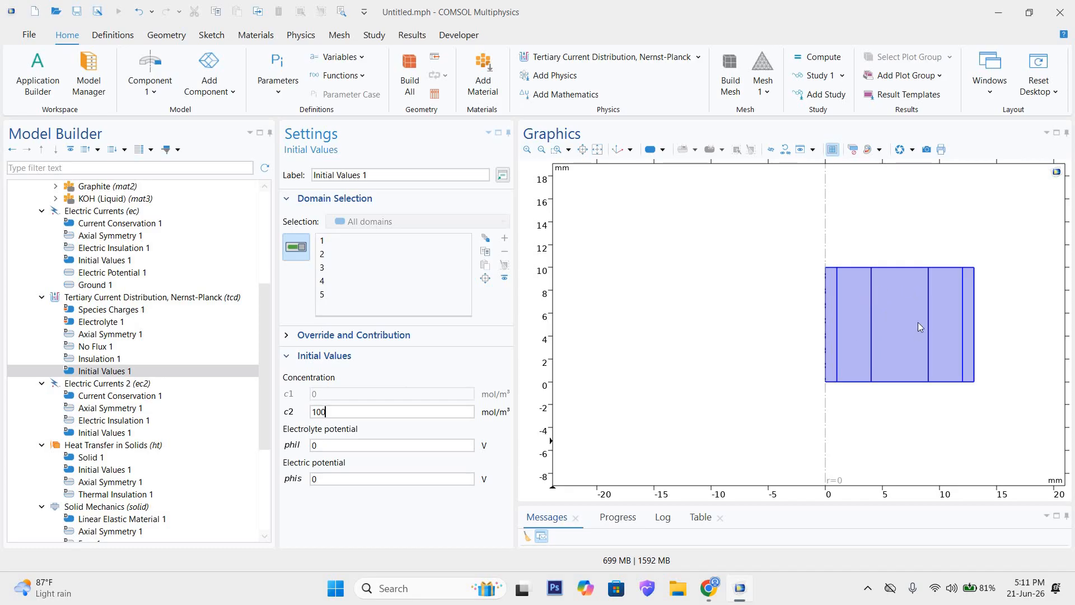
{"action": "left_click", "coordinate": [462, 417]}
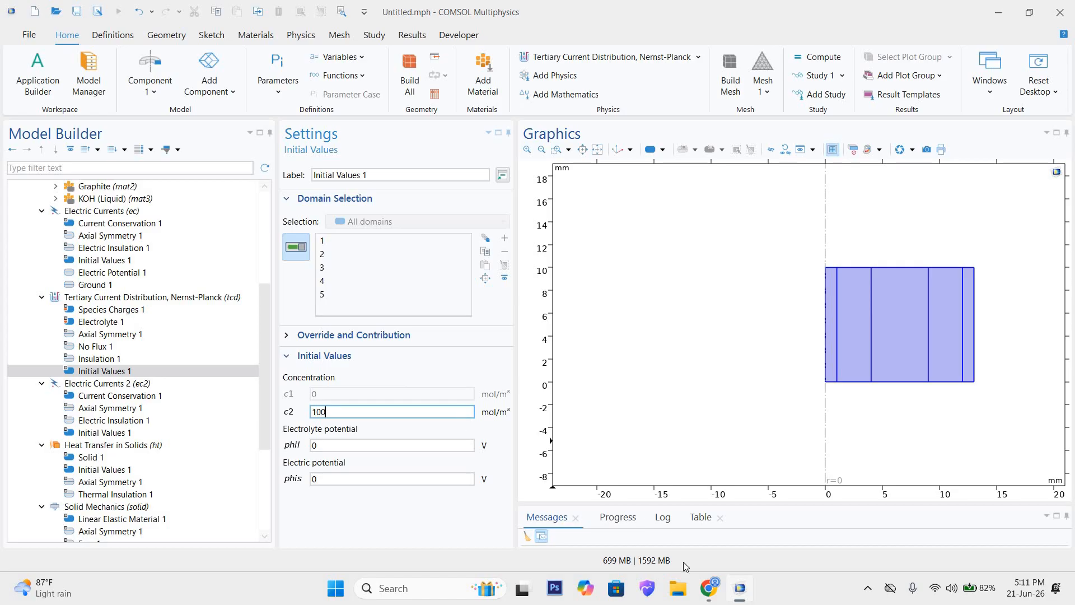
{"action": "mouse_move", "coordinate": [708, 588]}
{"action": "left_click", "coordinate": [412, 416]}
Step: Examine the governing equations of Electrolyte 1 in the Tertiary Current Distribution interface
{"action": "left_click", "coordinate": [93, 321]}
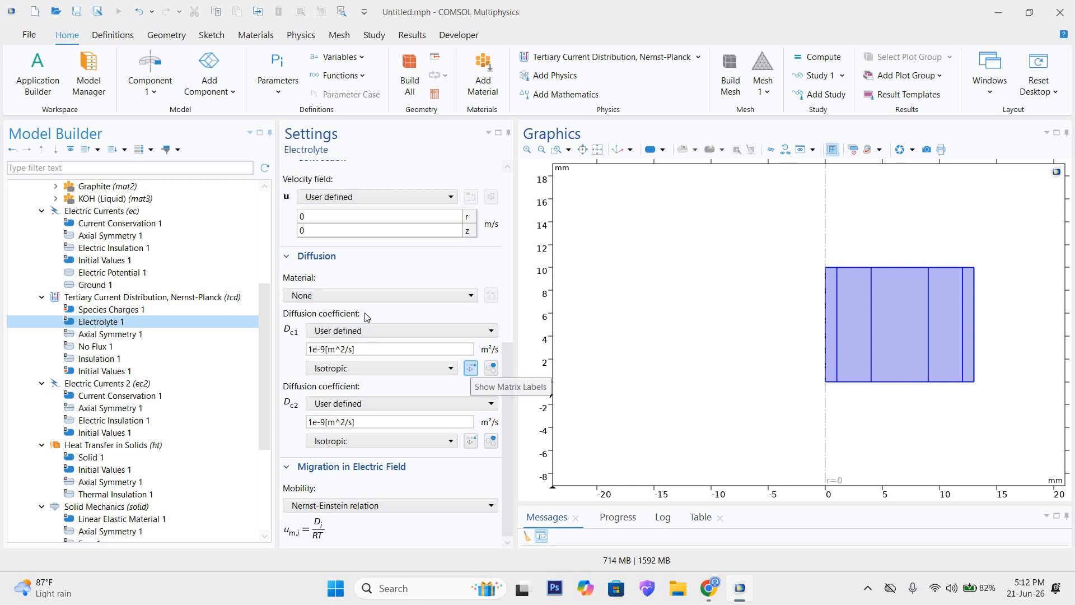
{"action": "scroll", "coordinate": [365, 314], "scroll_direction": "up", "scroll_amount": 1}
{"action": "scroll", "coordinate": [364, 316], "scroll_direction": "up", "scroll_amount": 5}
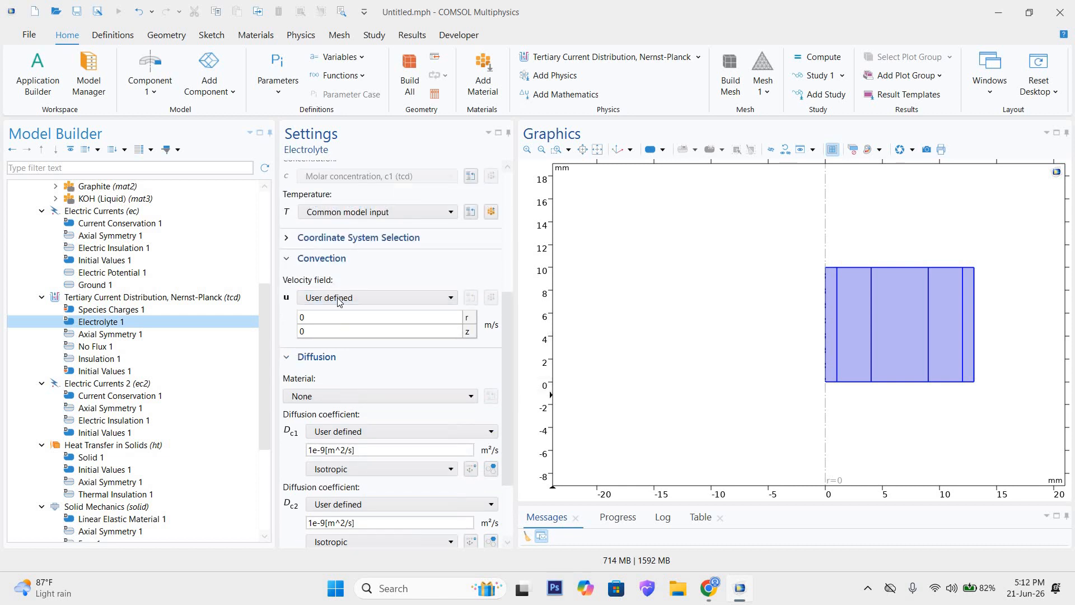
{"action": "scroll", "coordinate": [341, 302], "scroll_direction": "up", "scroll_amount": 2}
{"action": "left_click", "coordinate": [287, 284]}
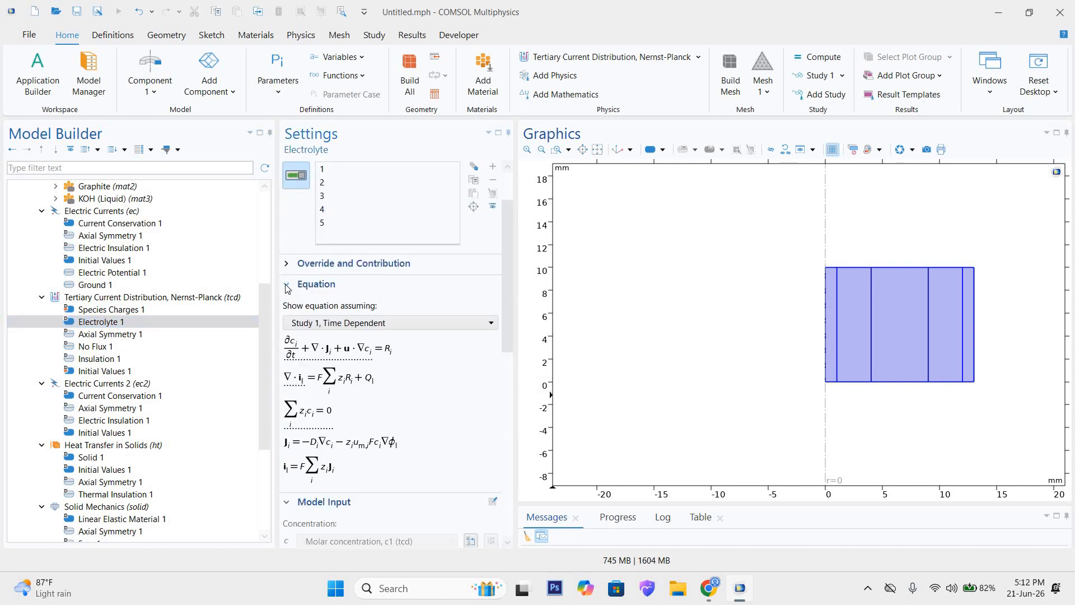
{"action": "left_click", "coordinate": [287, 285]}
Step: Check the temperature source options and the coordinate system settings of Electrolyte 1
{"action": "scroll", "coordinate": [288, 324], "scroll_direction": "down", "scroll_amount": 1}
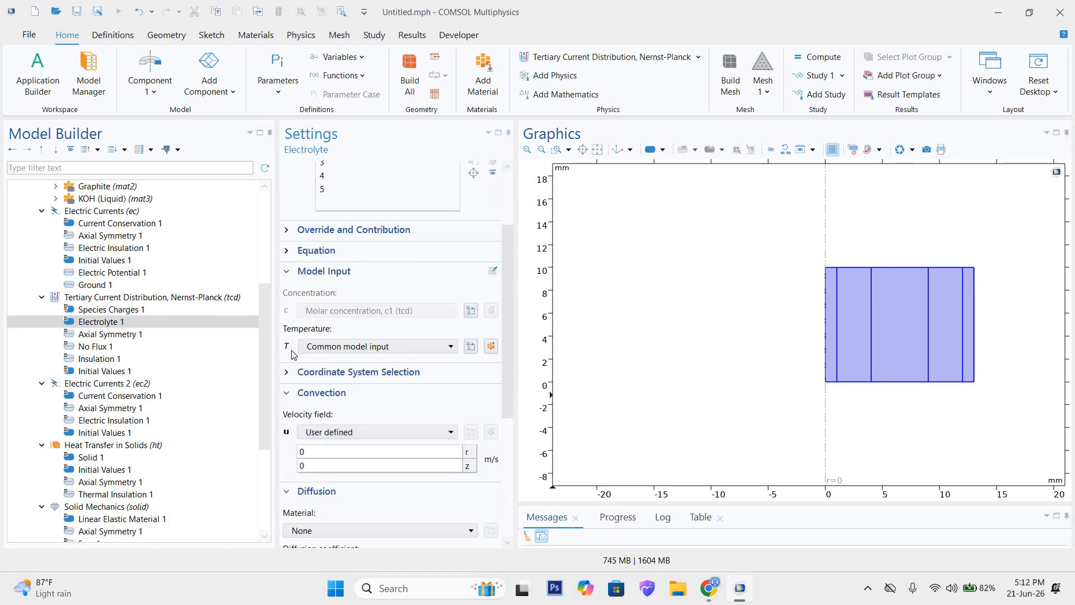
{"action": "scroll", "coordinate": [344, 330], "scroll_direction": "down", "scroll_amount": 1}
{"action": "left_click", "coordinate": [357, 314]}
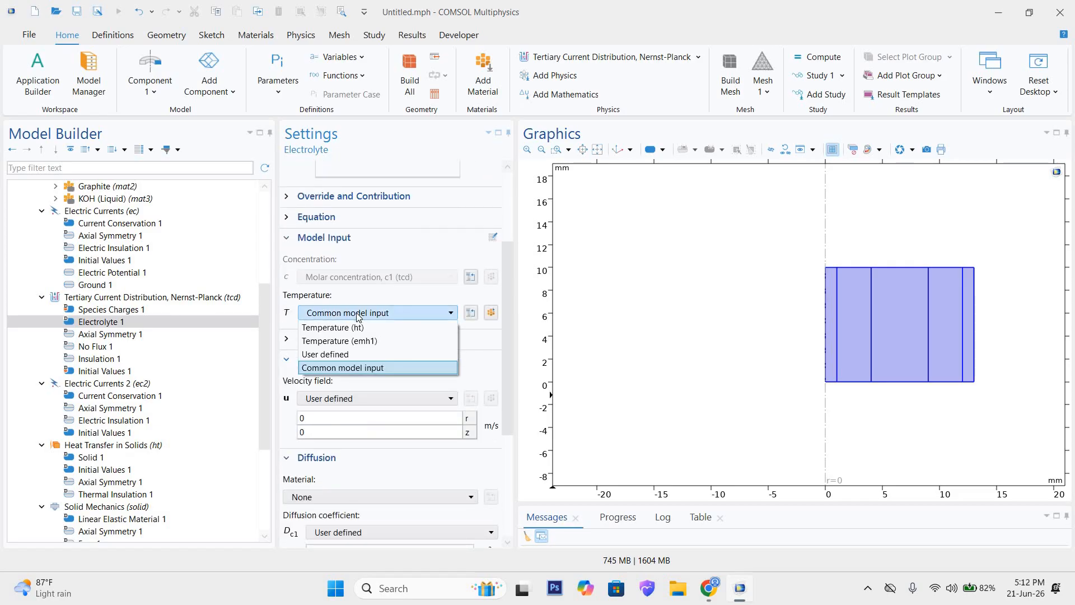
{"action": "left_click", "coordinate": [358, 314]}
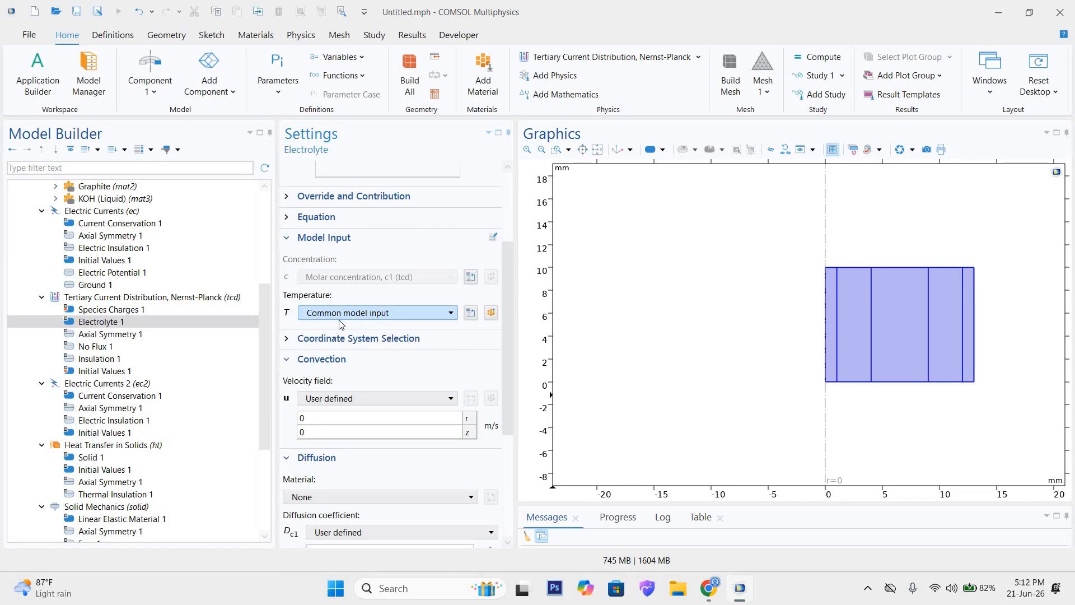
{"action": "left_click", "coordinate": [286, 339]}
{"action": "left_click", "coordinate": [287, 339]}
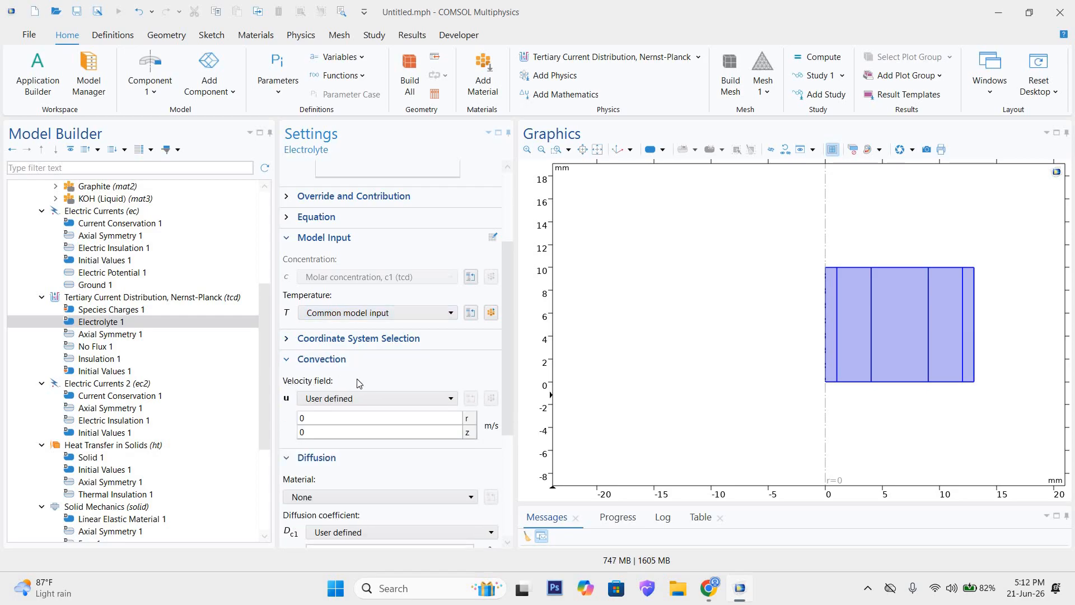
Step: Review Electrolyte 1's diffusion coefficients and check the mobility options under Migration in Electric Field
{"action": "scroll", "coordinate": [370, 384], "scroll_direction": "down", "scroll_amount": 1}
{"action": "scroll", "coordinate": [399, 389], "scroll_direction": "down", "scroll_amount": 5}
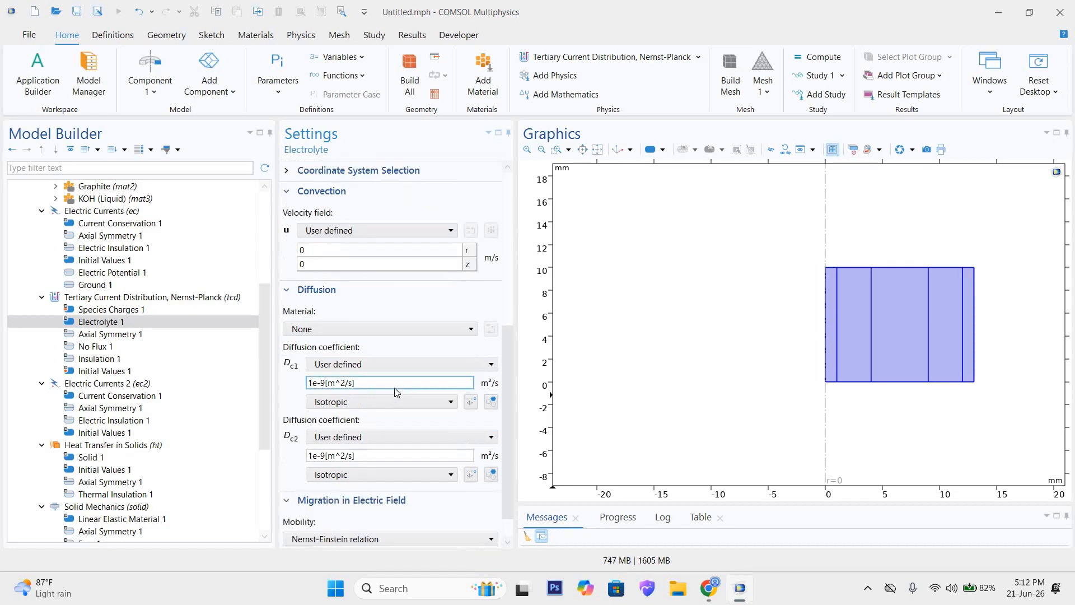
{"action": "left_click", "coordinate": [288, 466]}
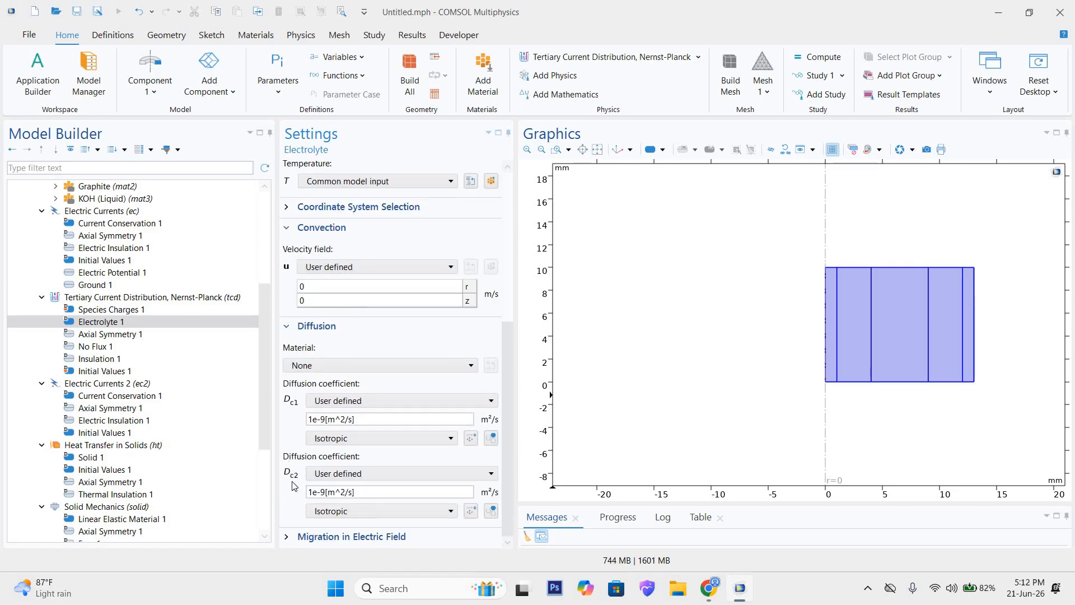
{"action": "left_click", "coordinate": [287, 536]}
{"action": "scroll", "coordinate": [439, 503], "scroll_direction": "down", "scroll_amount": 2}
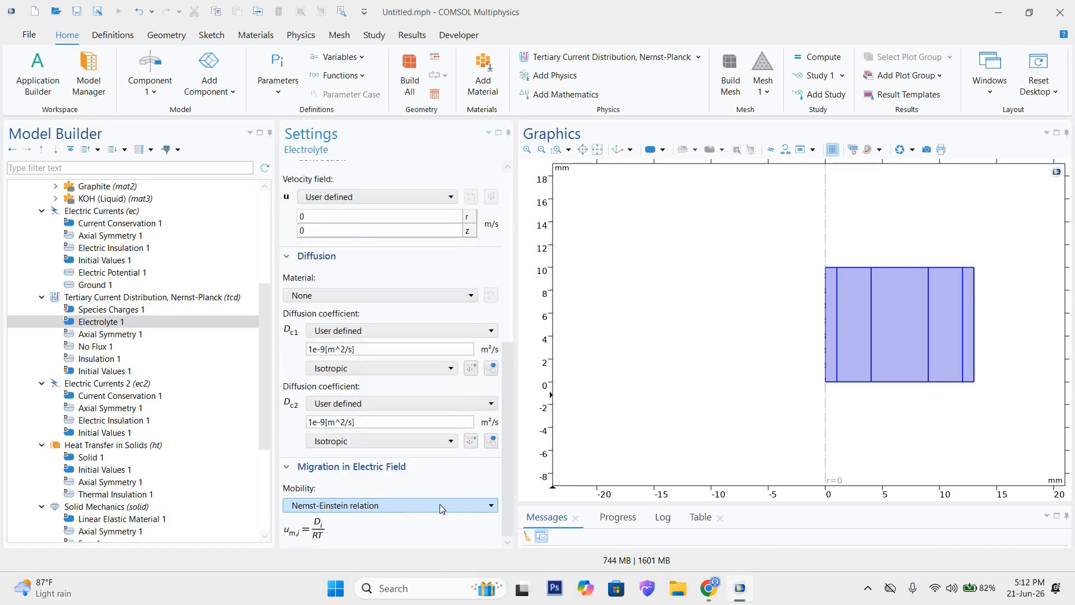
{"action": "left_click", "coordinate": [447, 506]}
{"action": "left_click", "coordinate": [447, 505]}
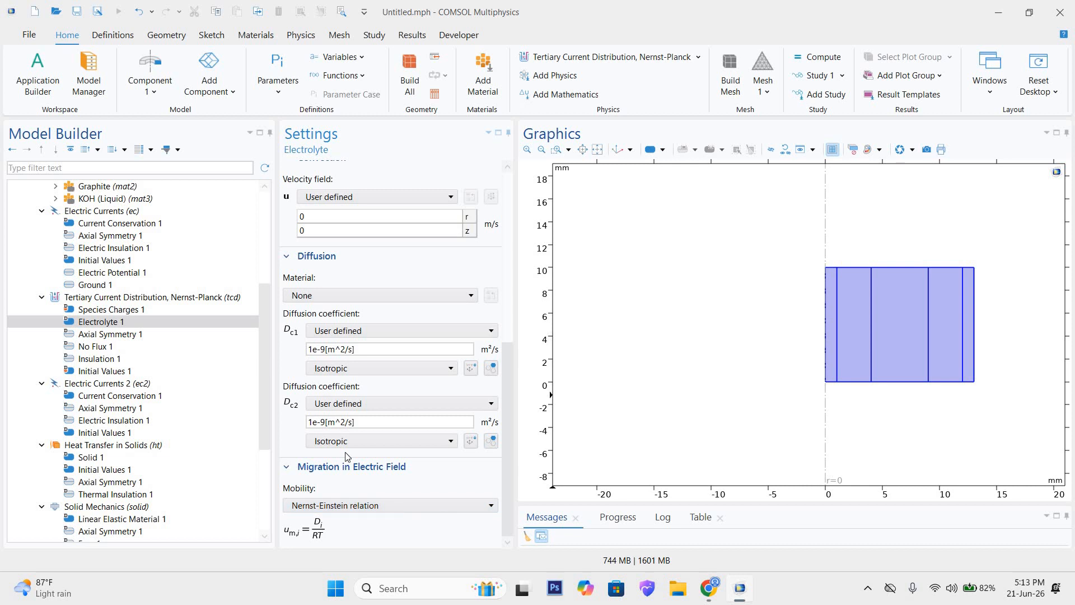
Step: Inspect the Tertiary Current Distribution interface's main settings and look through the domain and boundary features that can be added to it
{"action": "left_click", "coordinate": [99, 300]}
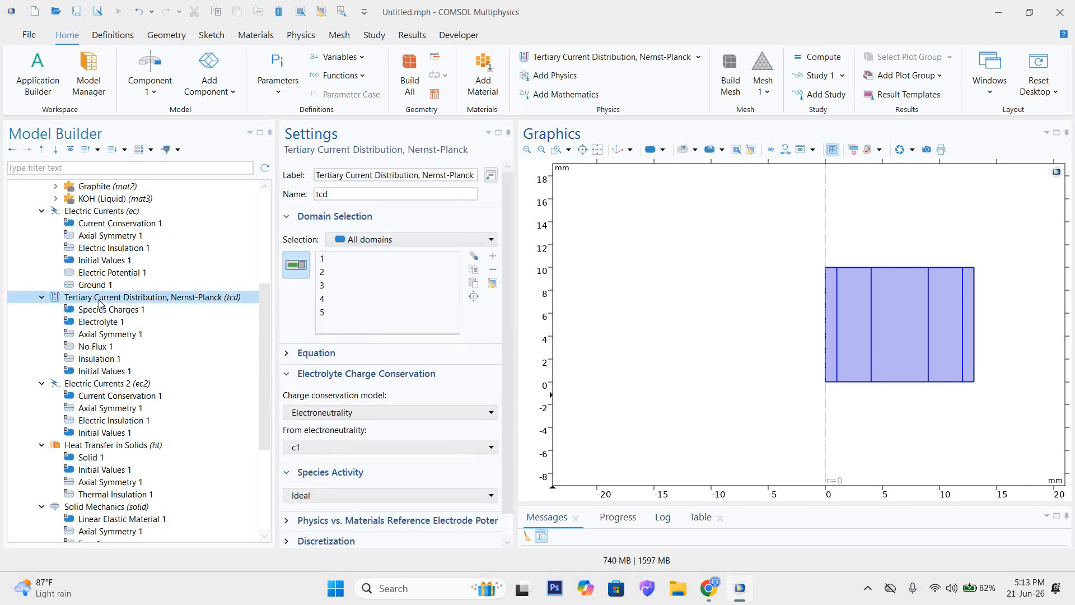
{"action": "right_click", "coordinate": [99, 299]}
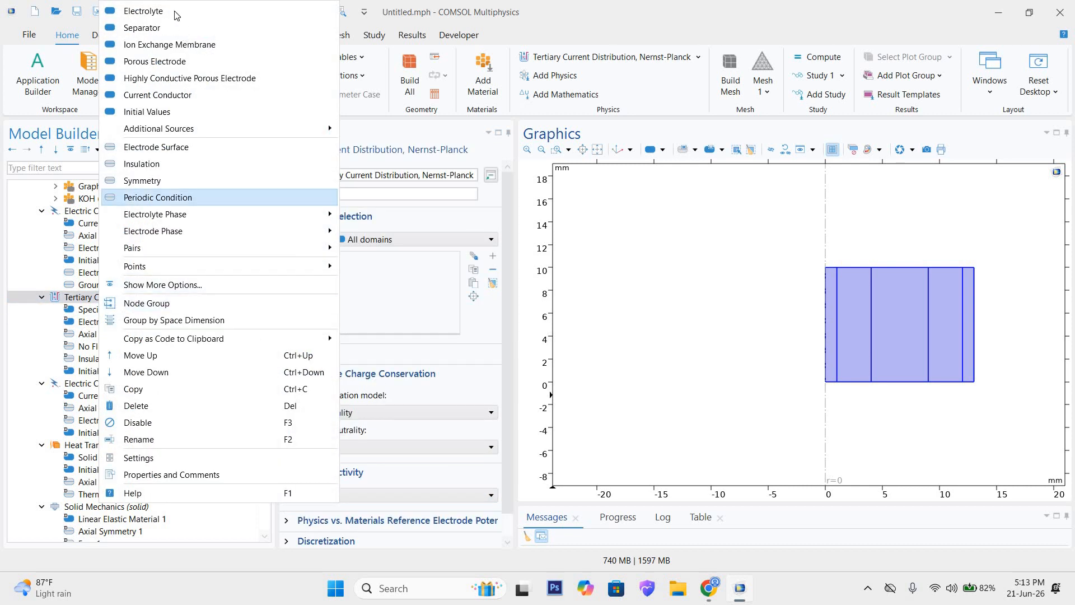
{"action": "left_click", "coordinate": [84, 301]}
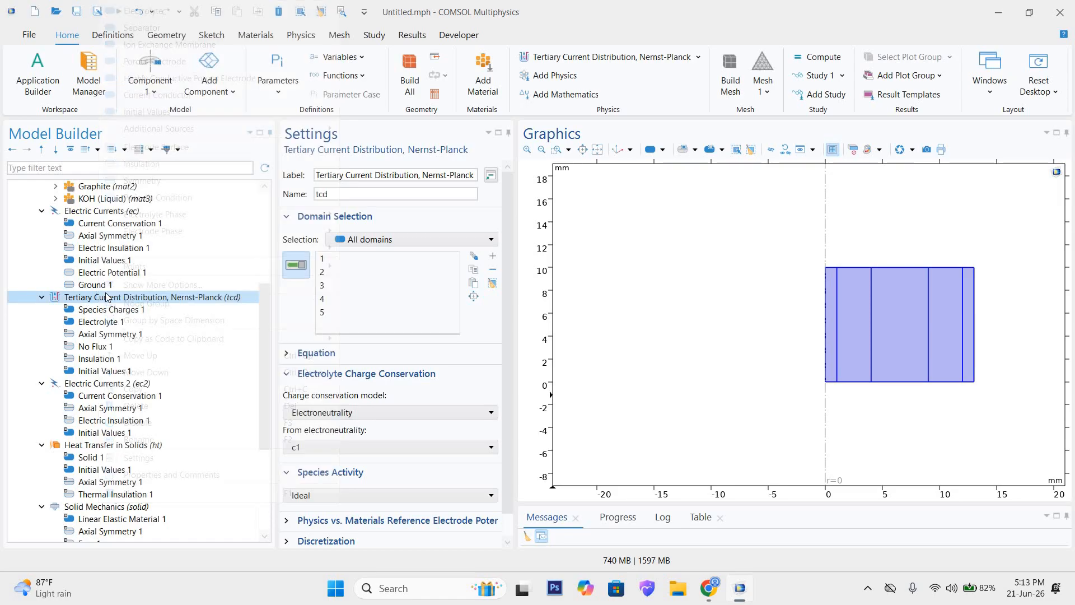
Step: Try adding a Separator feature to the Tertiary Current Distribution interface and review its diffusion, migration and porous matrix settings
{"action": "right_click", "coordinate": [106, 299]}
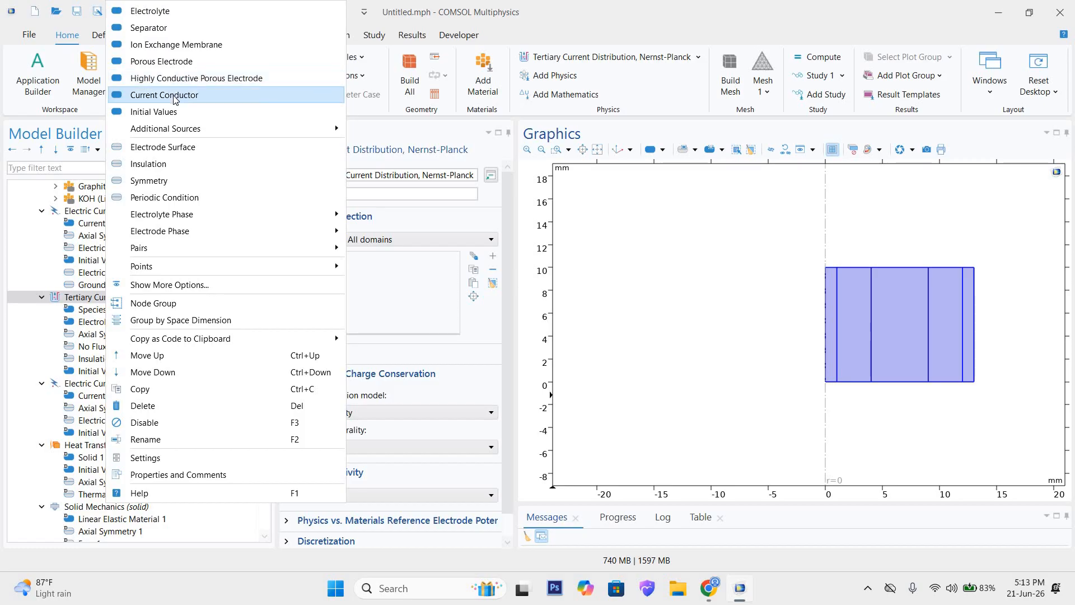
{"action": "mouse_move", "coordinate": [173, 127]}
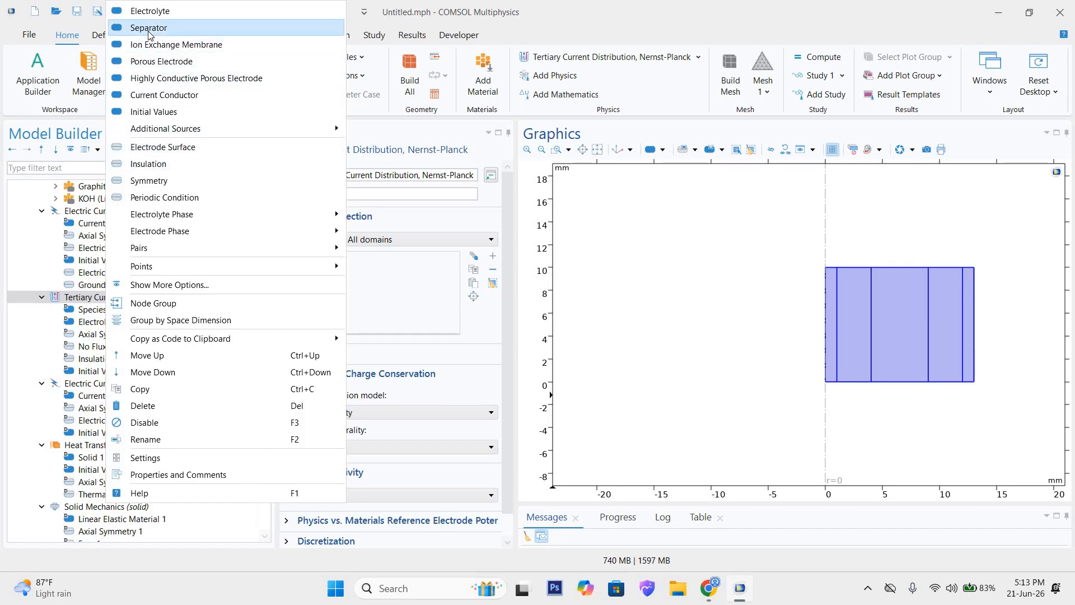
{"action": "key", "text": "Escape"}
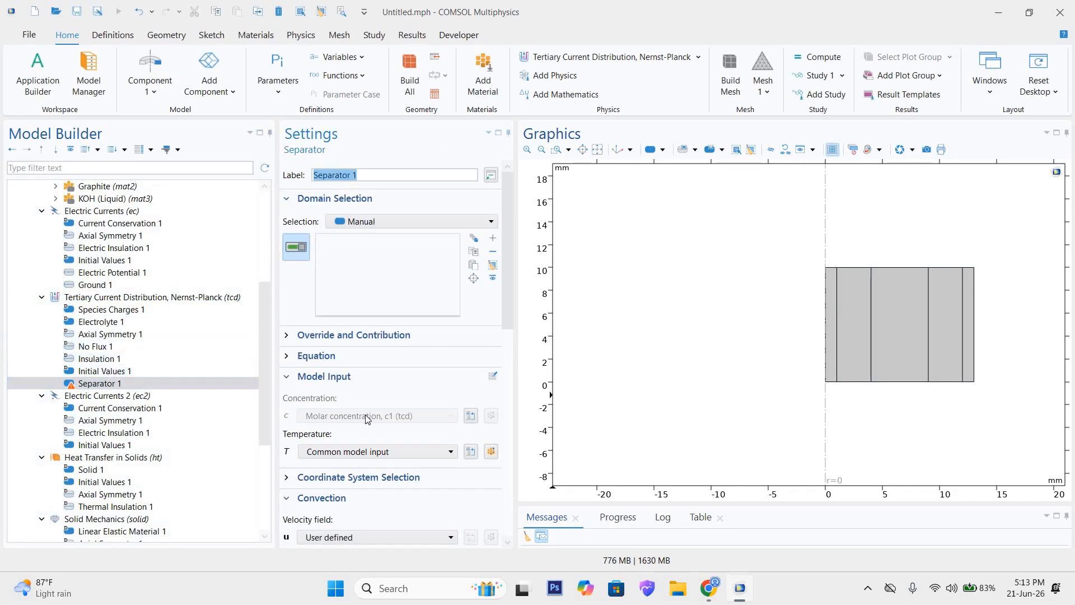
{"action": "scroll", "coordinate": [365, 415], "scroll_direction": "down", "scroll_amount": 9}
{"action": "scroll", "coordinate": [480, 435], "scroll_direction": "down", "scroll_amount": 6}
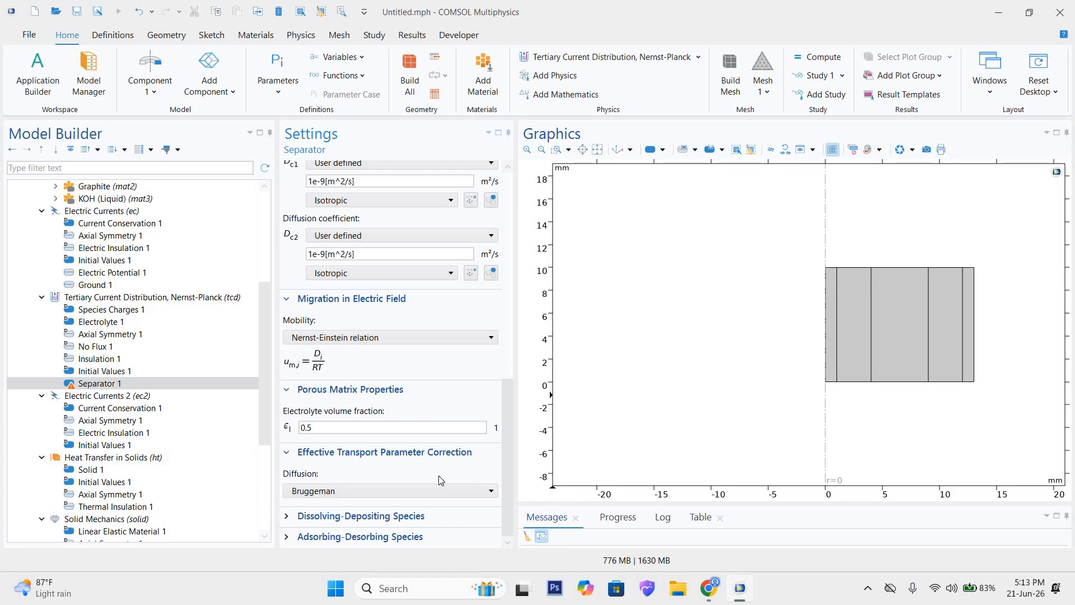
{"action": "scroll", "coordinate": [317, 445], "scroll_direction": "up", "scroll_amount": 7}
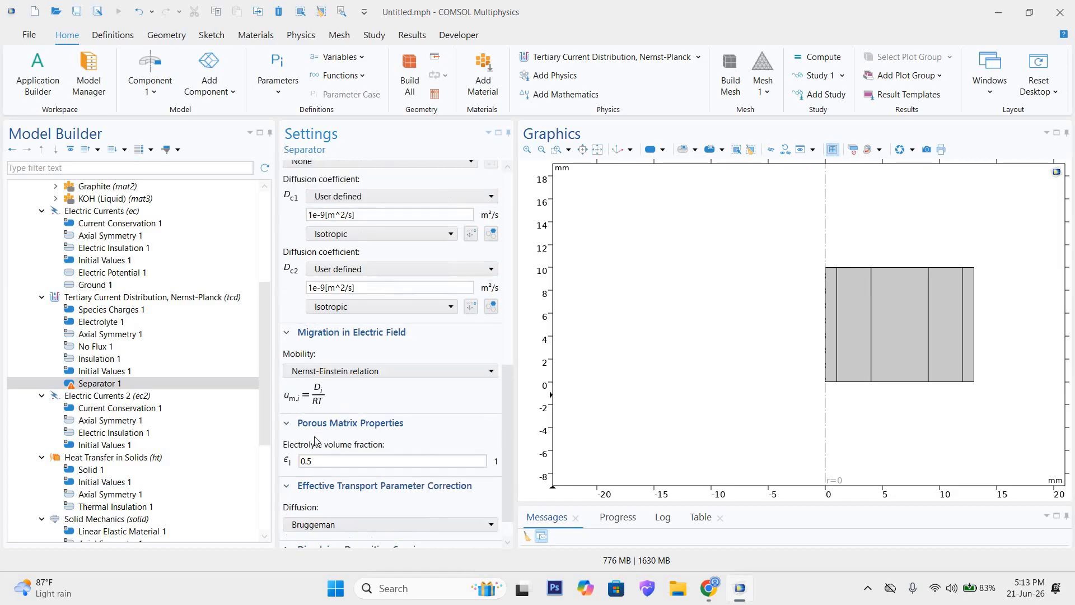
{"action": "scroll", "coordinate": [310, 421], "scroll_direction": "up", "scroll_amount": 5}
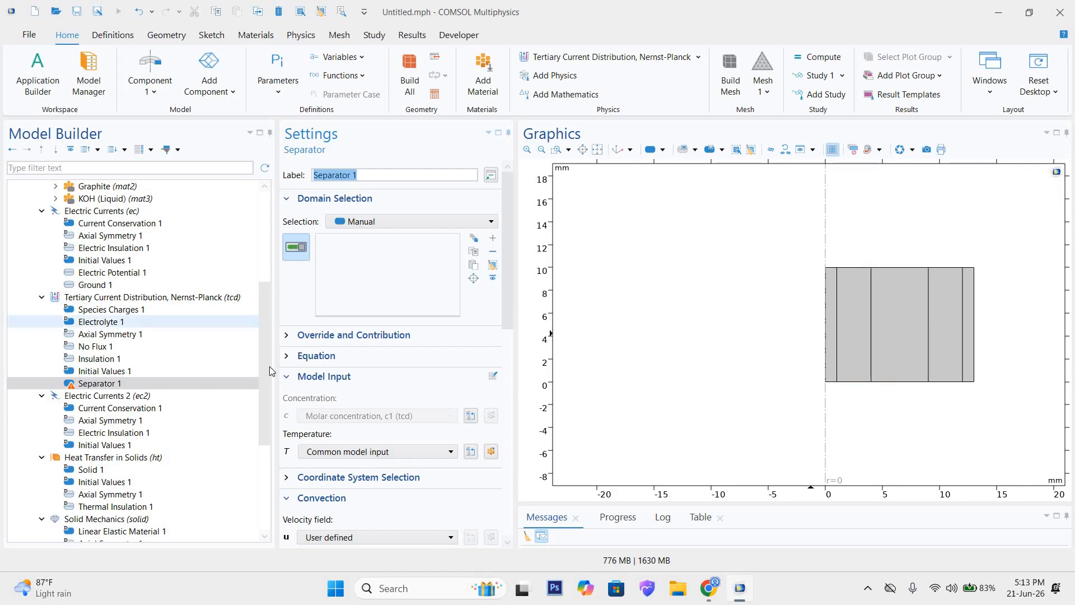
Step: Check the domain selection options of the Separator feature and delete the feature from the Tertiary Current Distribution interface
{"action": "left_click", "coordinate": [391, 221]}
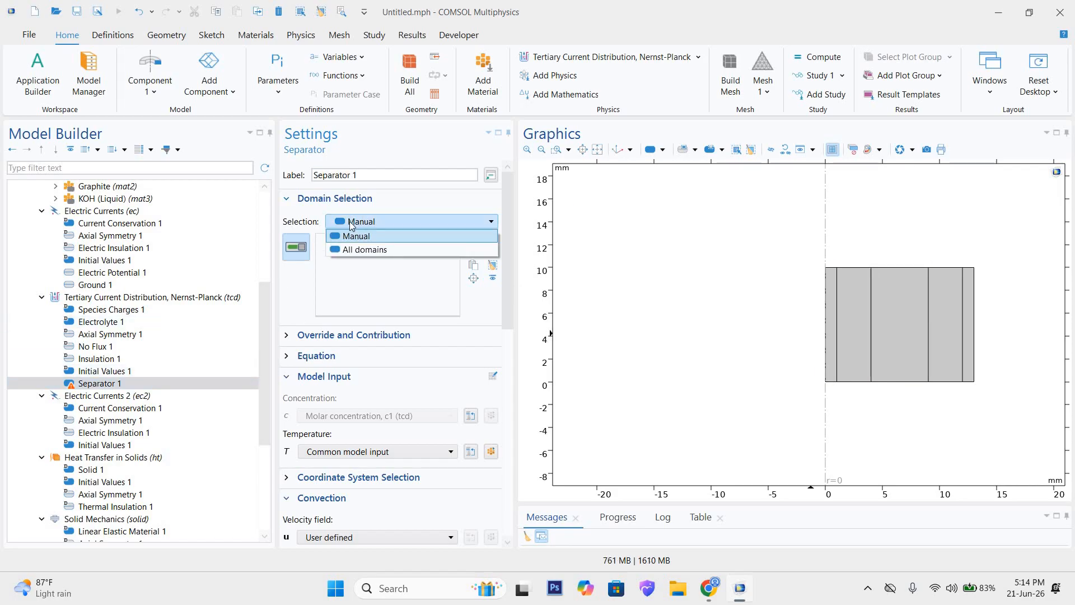
{"action": "left_click", "coordinate": [110, 382]}
{"action": "right_click", "coordinate": [110, 383]}
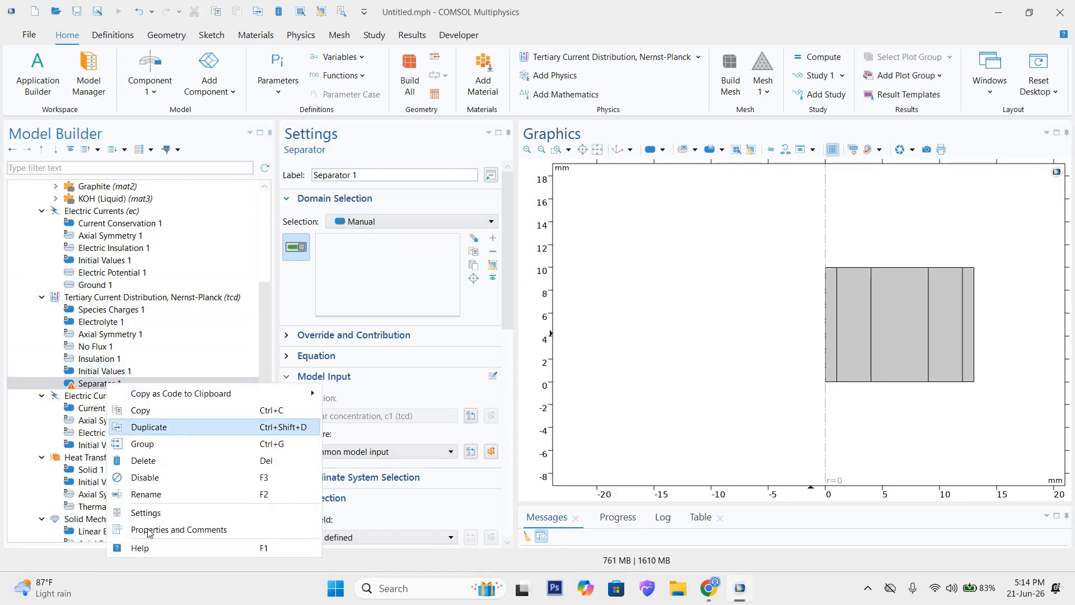
{"action": "left_click", "coordinate": [151, 460]}
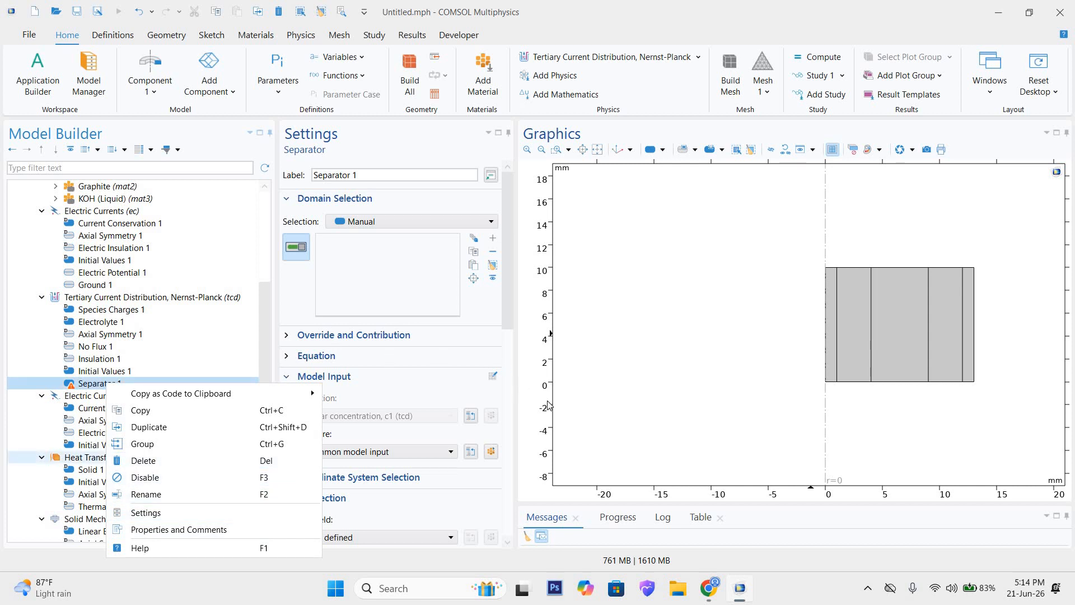
{"action": "left_click", "coordinate": [563, 344]}
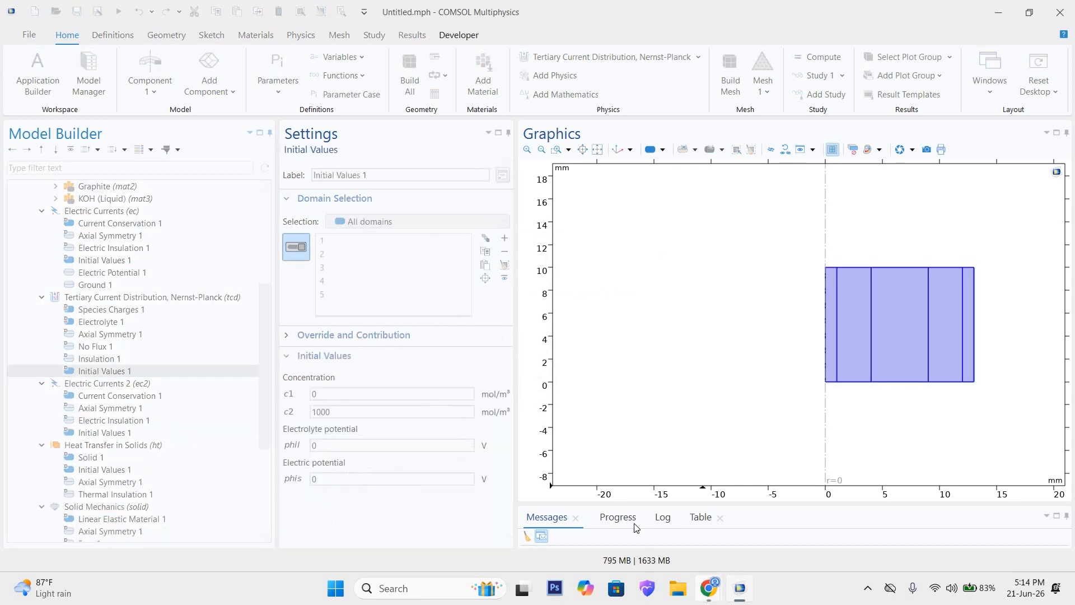
Step: Consult the supercapacitor schematic in Chrome and check the override and contribution details of the tertiary interface's Initial Values 1 in COMSOL
{"action": "left_click", "coordinate": [708, 588]}
{"action": "left_click", "coordinate": [509, 415]}
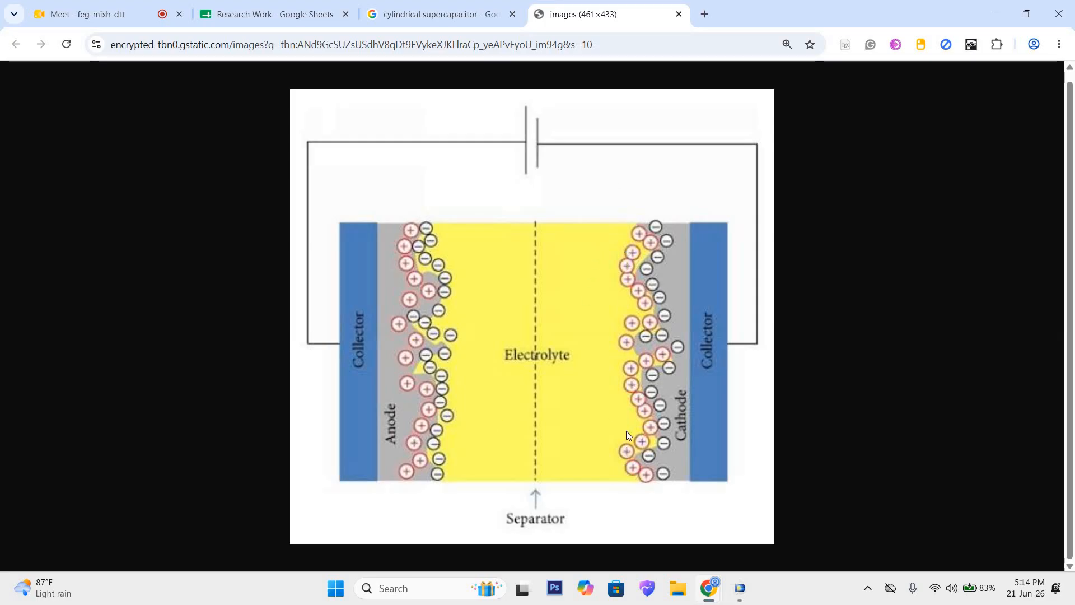
{"action": "left_click", "coordinate": [984, 10]}
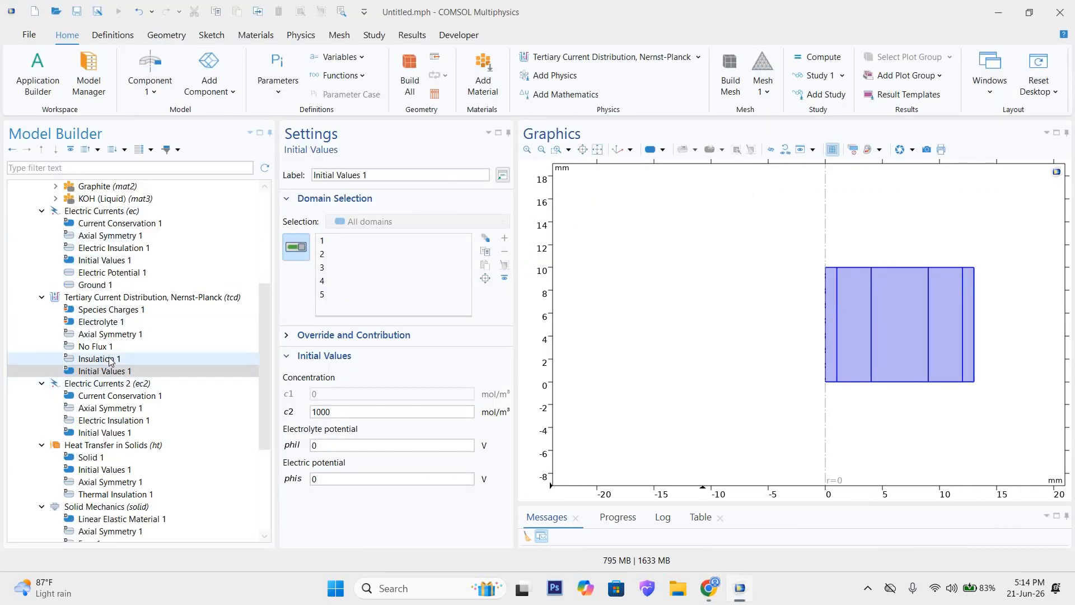
{"action": "left_click", "coordinate": [297, 336]}
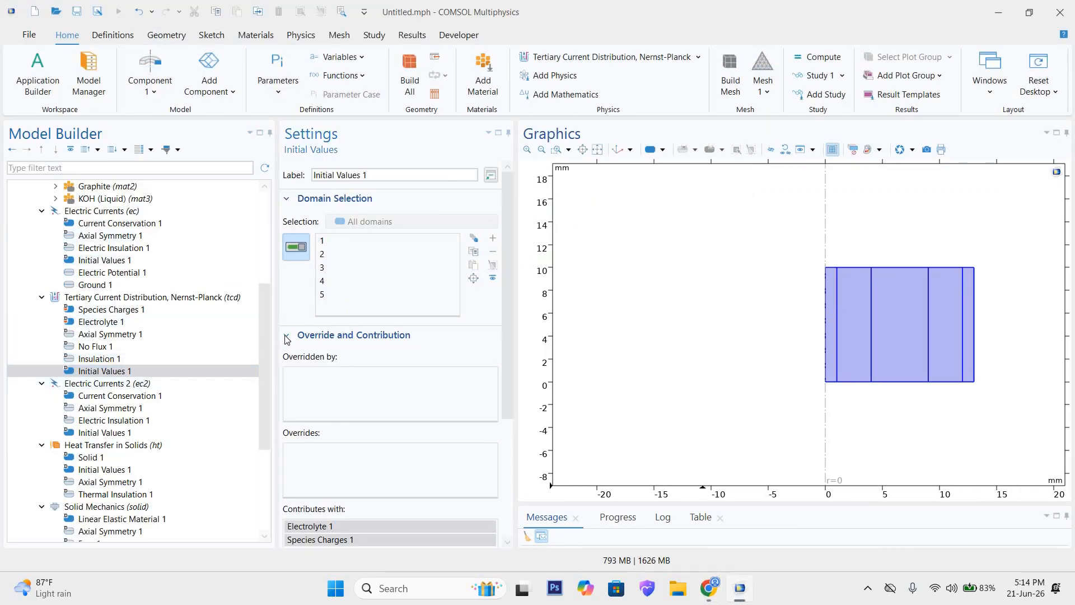
{"action": "left_click", "coordinate": [299, 337]}
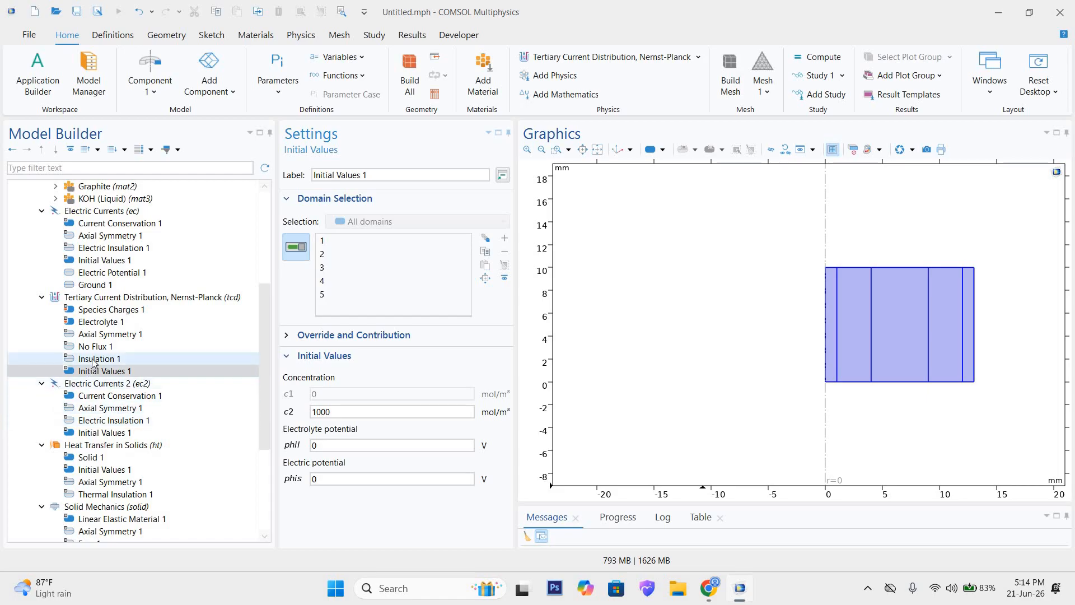
Step: Set the charge numbers in Species Charges 1 to 1 for species c1 and -1 for species c2
{"action": "left_click", "coordinate": [110, 311]}
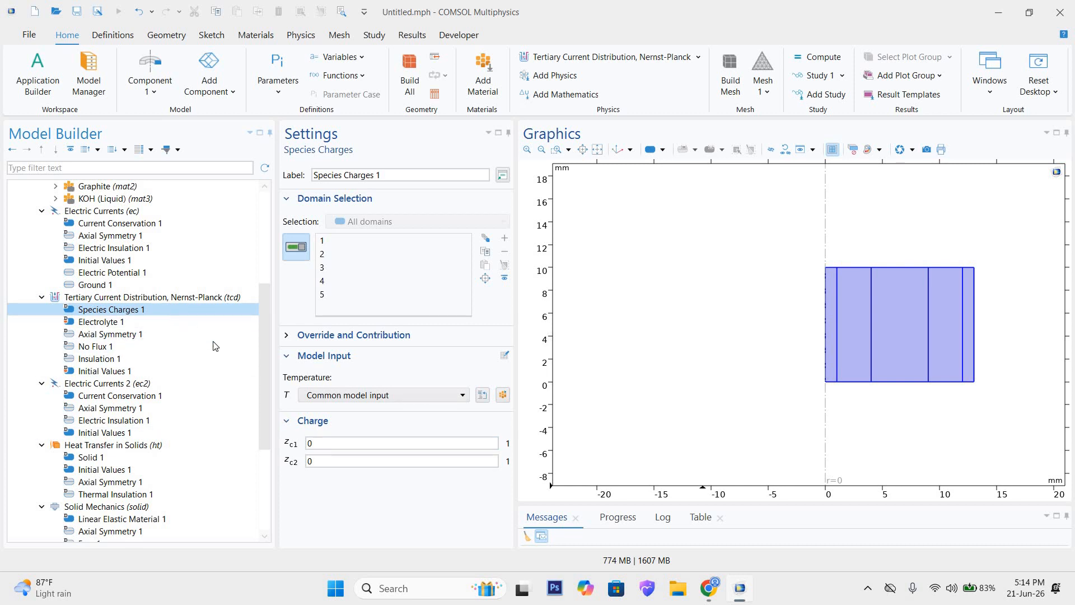
{"action": "left_click", "coordinate": [320, 443]}
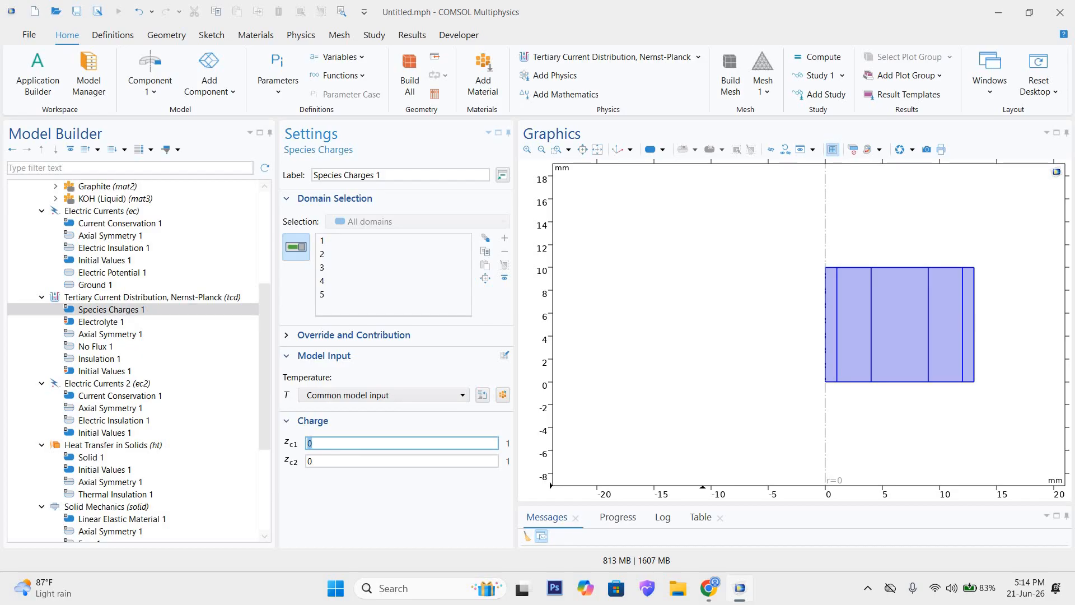
{"action": "left_click", "coordinate": [309, 463]}
{"action": "double_click", "coordinate": [330, 463]}
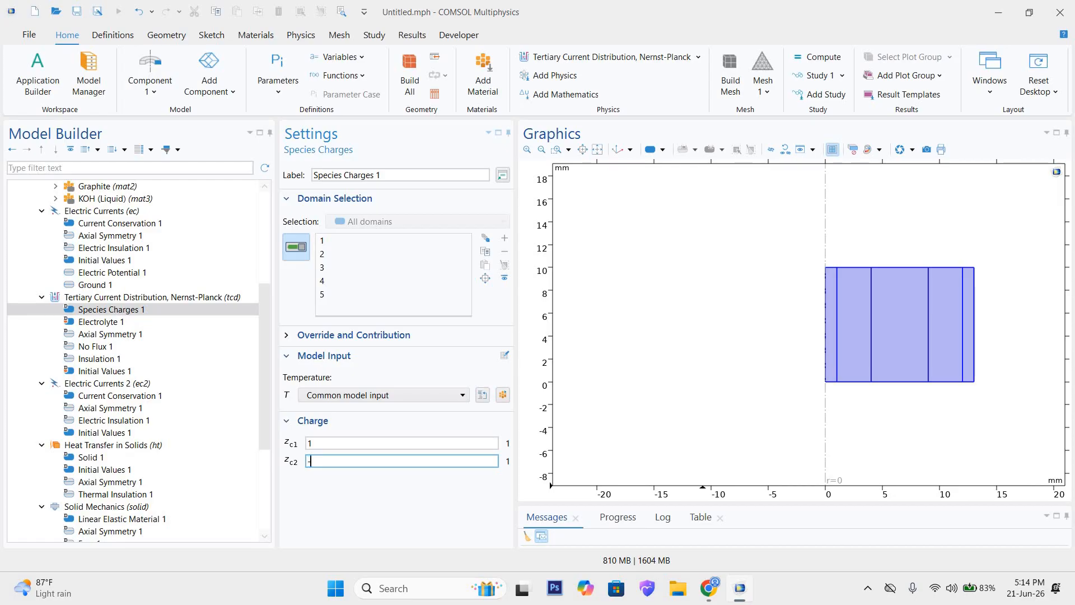
{"action": "left_click", "coordinate": [327, 493]}
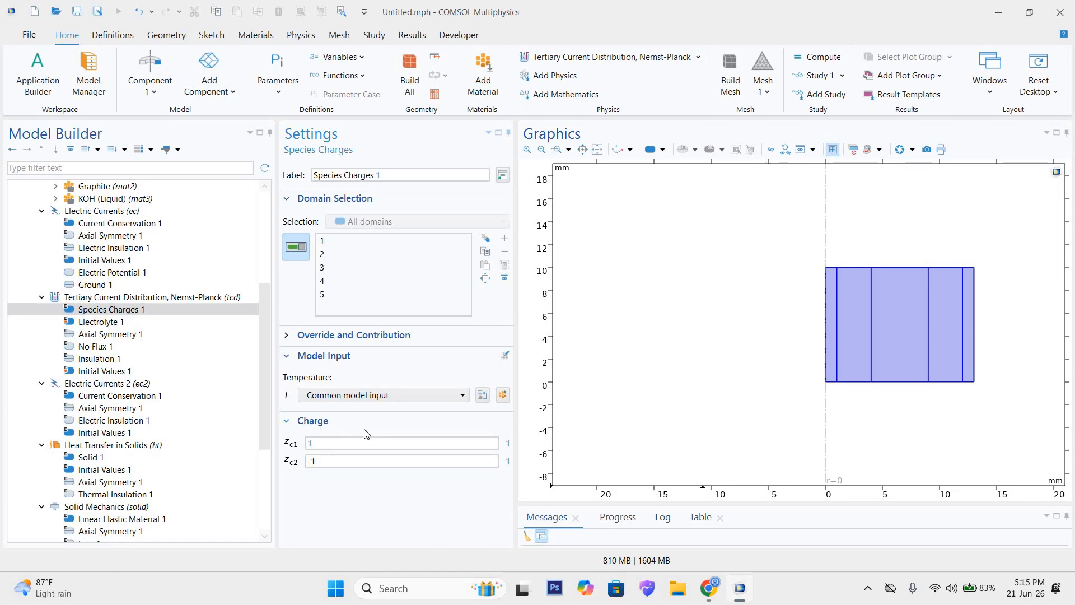
{"action": "left_click", "coordinate": [334, 460]}
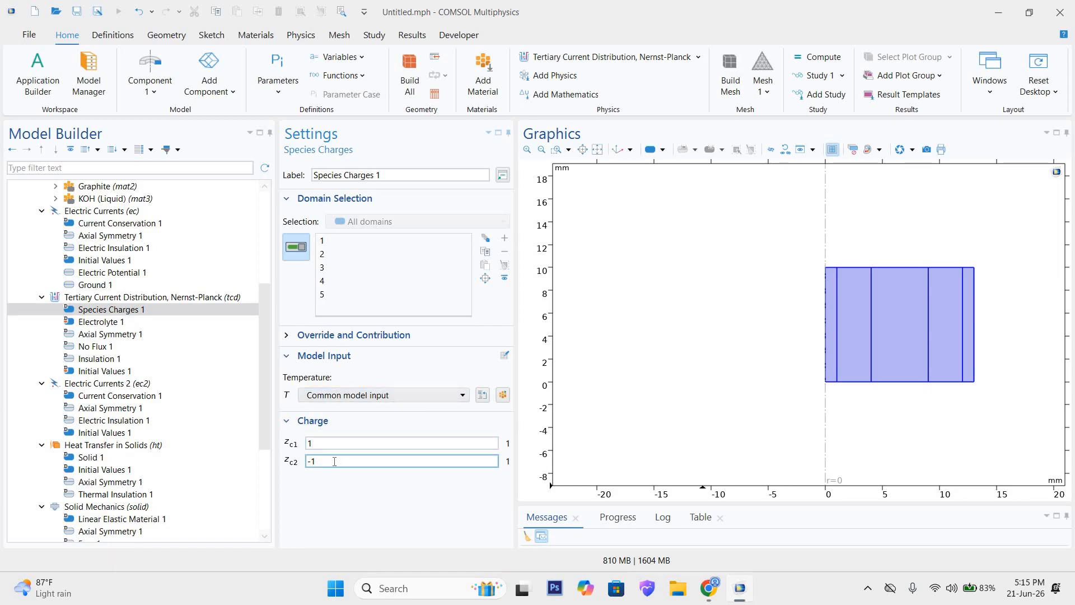
{"action": "left_click", "coordinate": [458, 509]}
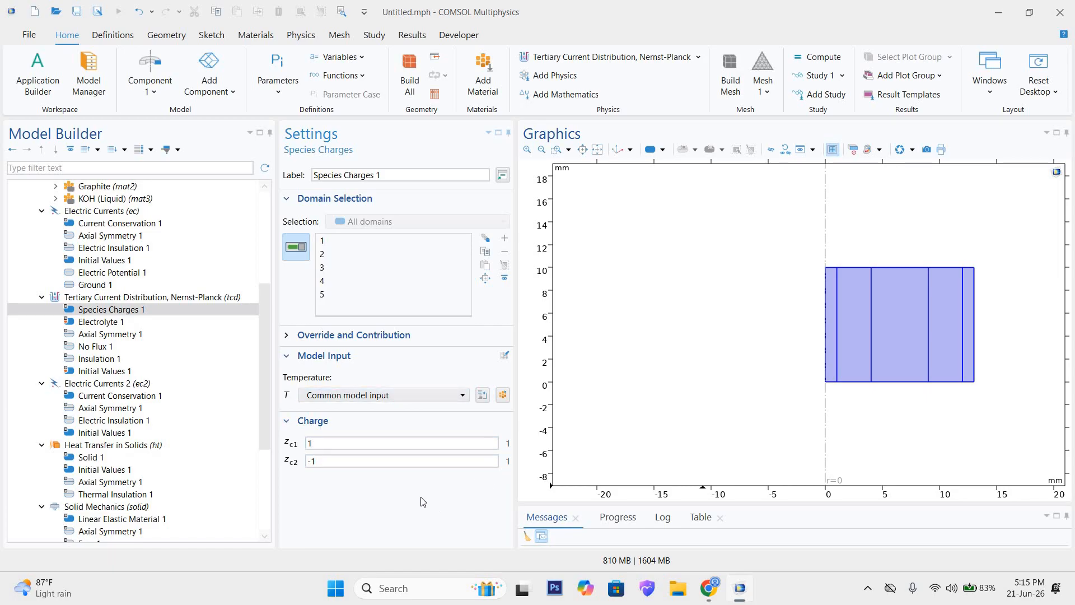
Step: Change the charge number of species c2 in Species Charges 1 to 1
{"action": "left_click", "coordinate": [334, 466]}
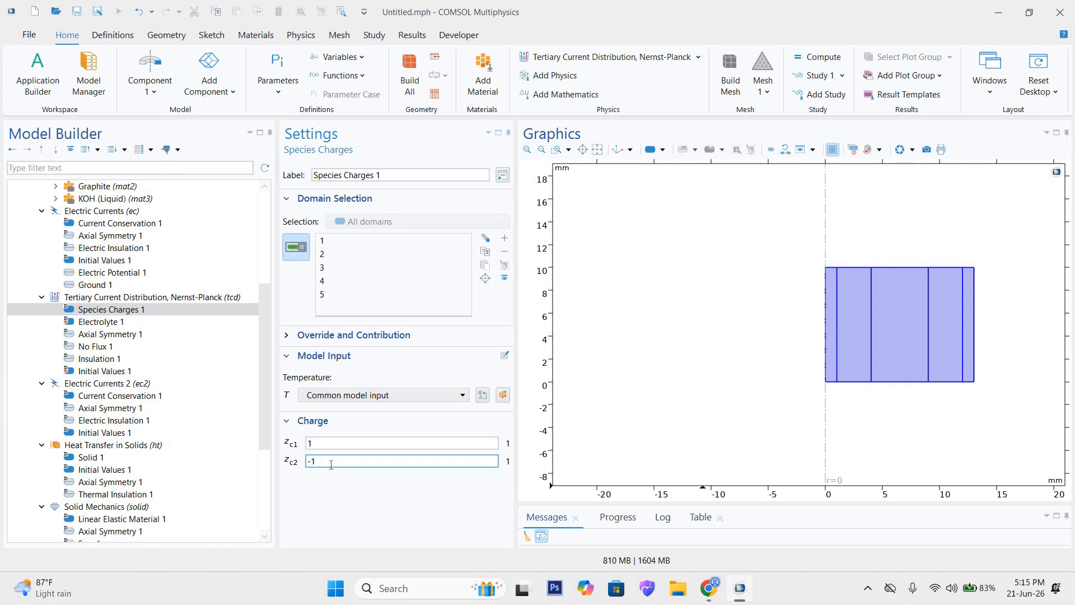
{"action": "double_click", "coordinate": [327, 462]}
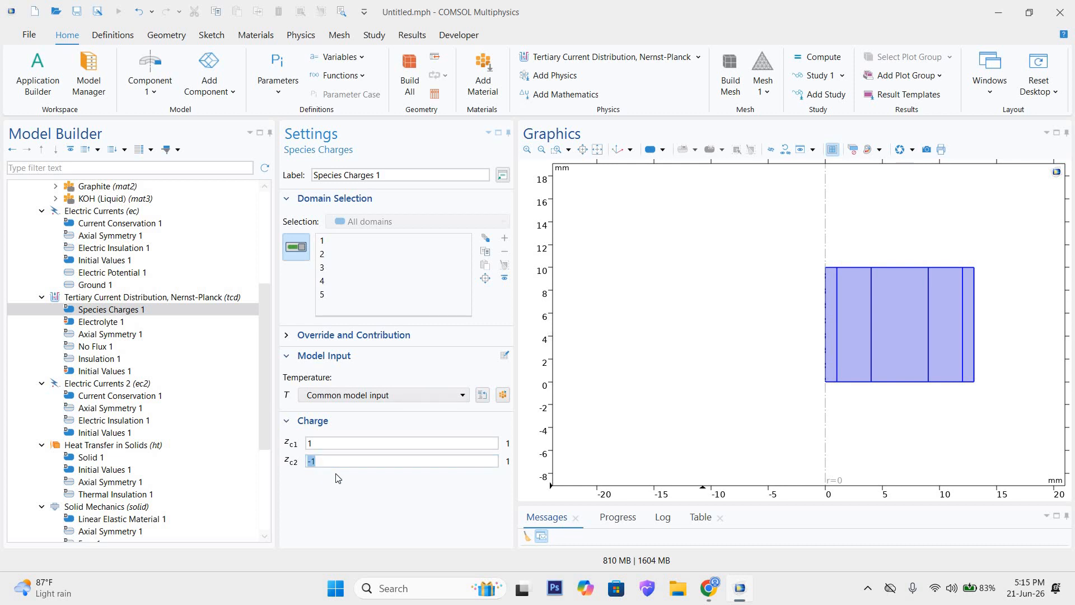
{"action": "type", "text": "1"}
{"action": "left_click", "coordinate": [333, 467]}
{"action": "left_click", "coordinate": [310, 444]}
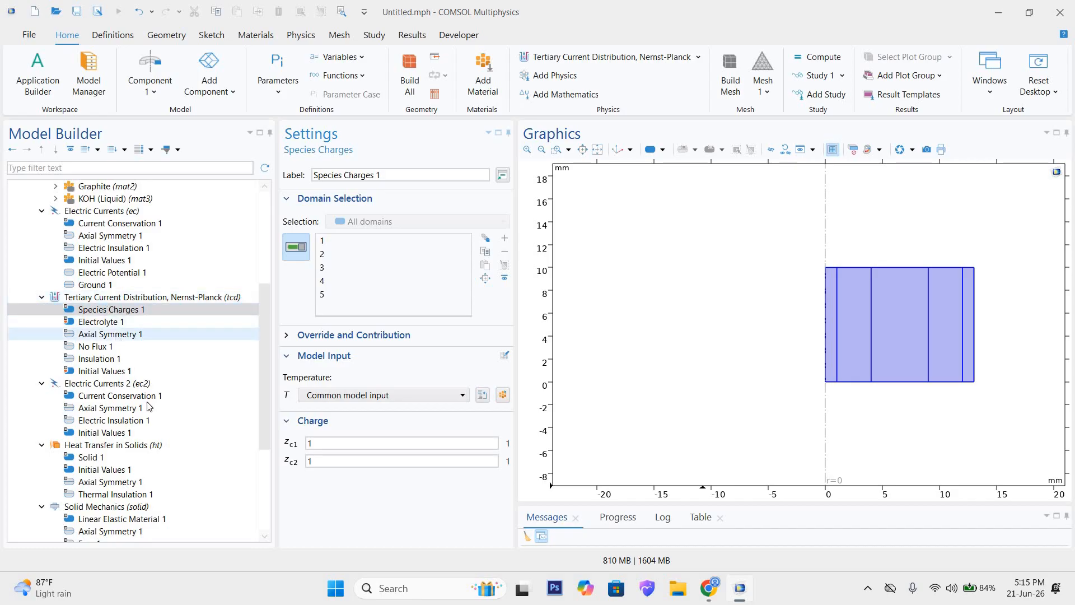
Step: Review the Electric Currents 2 interface settings and its current conservation, axial symmetry, electric insulation and initial values nodes
{"action": "left_click", "coordinate": [100, 387]}
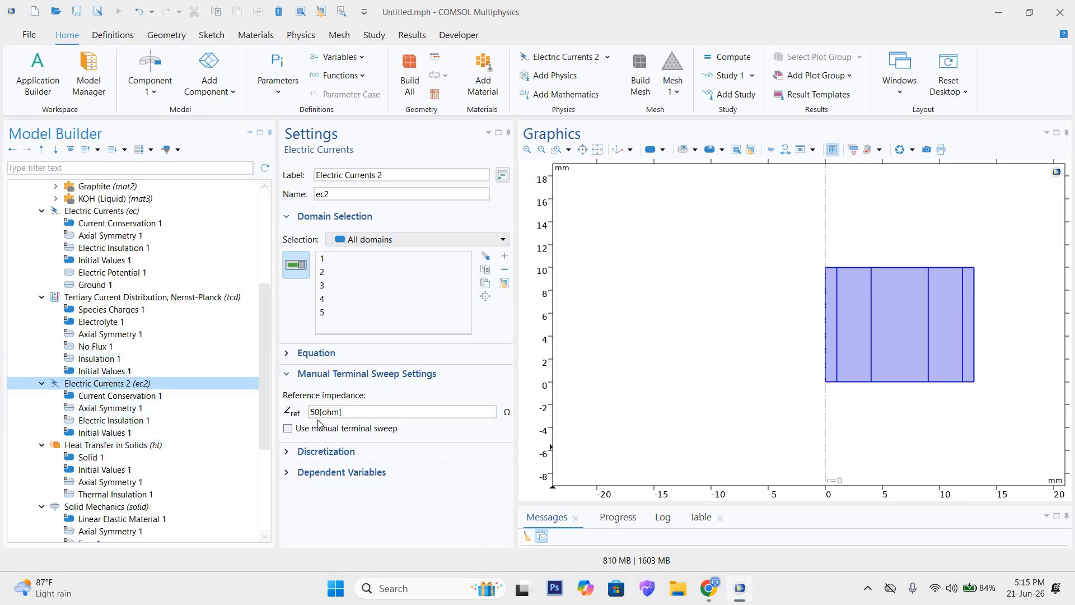
{"action": "mouse_move", "coordinate": [371, 414]}
{"action": "left_mouse_down"}
{"action": "mouse_move", "coordinate": [307, 419]}
{"action": "mouse_move", "coordinate": [371, 422]}
{"action": "left_mouse_up"}
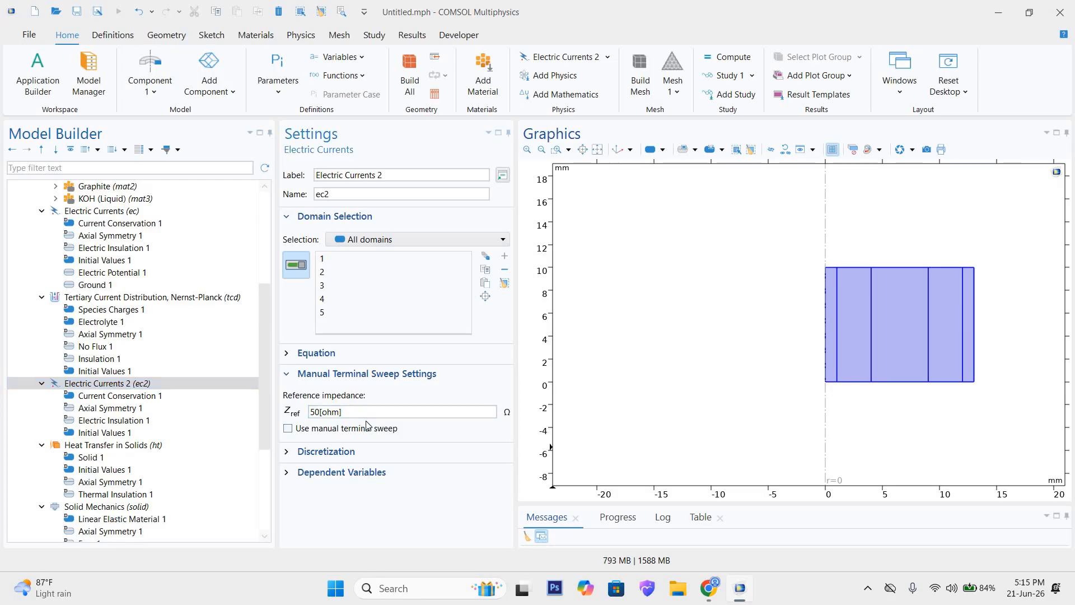
{"action": "left_click", "coordinate": [162, 396]}
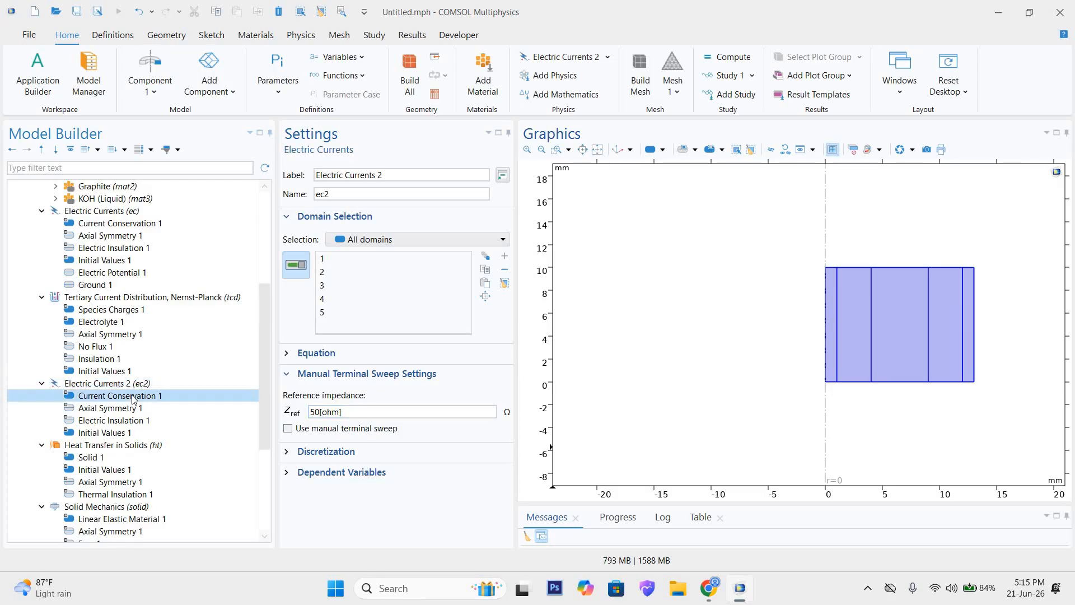
{"action": "scroll", "coordinate": [368, 419], "scroll_direction": "down", "scroll_amount": 3}
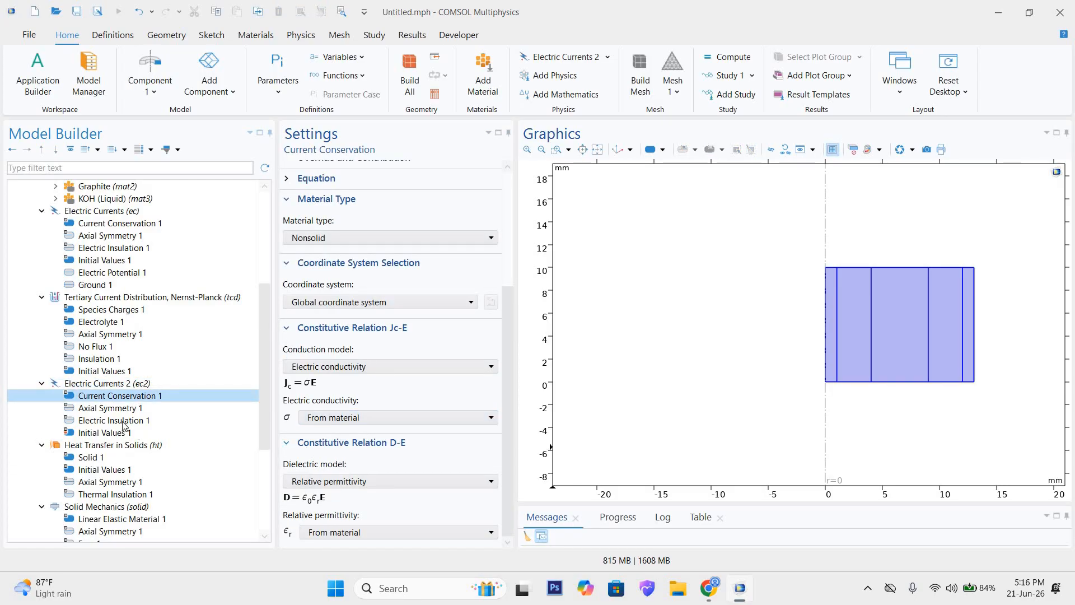
{"action": "left_click", "coordinate": [109, 408]}
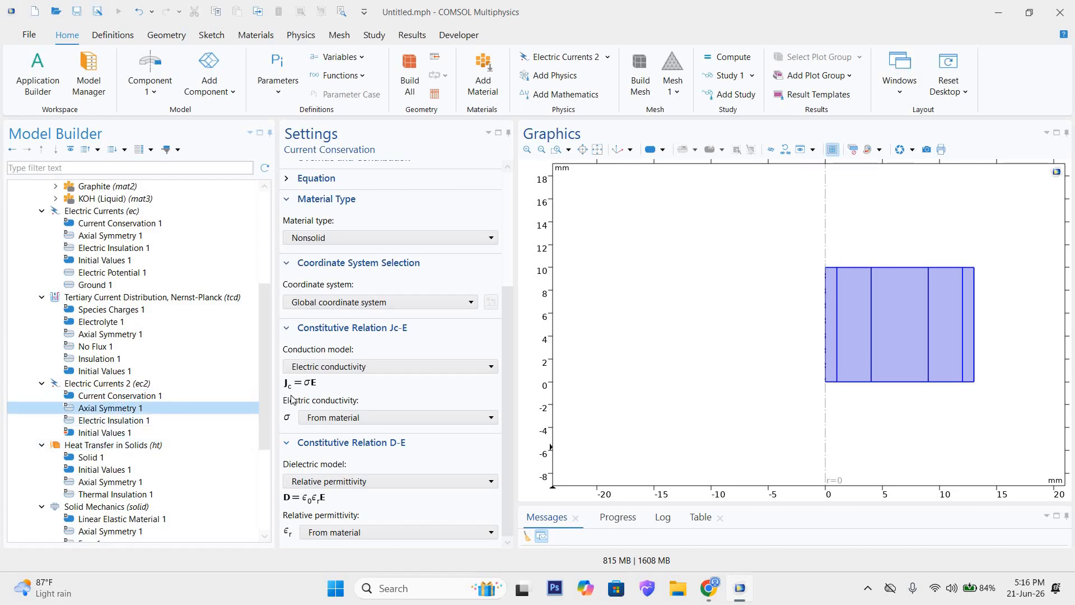
{"action": "left_click", "coordinate": [117, 420]}
{"action": "left_click", "coordinate": [120, 432]}
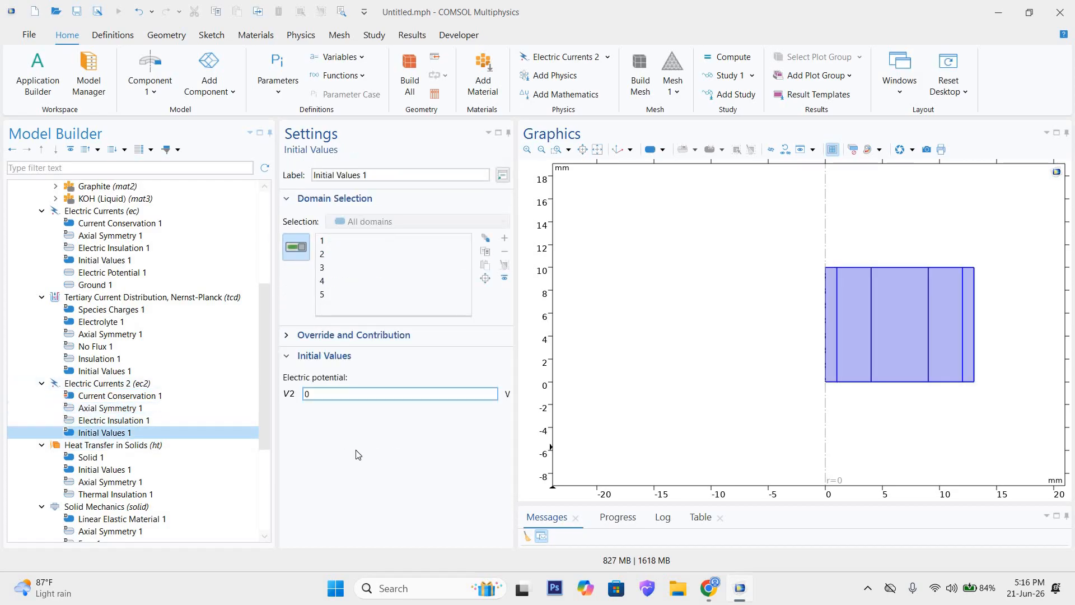
Step: Add an Electric Potential condition to Electric Currents 2 on boundary 1 along the symmetry axis and set it to 2 V
{"action": "left_click", "coordinate": [103, 384]}
{"action": "right_click", "coordinate": [103, 385]}
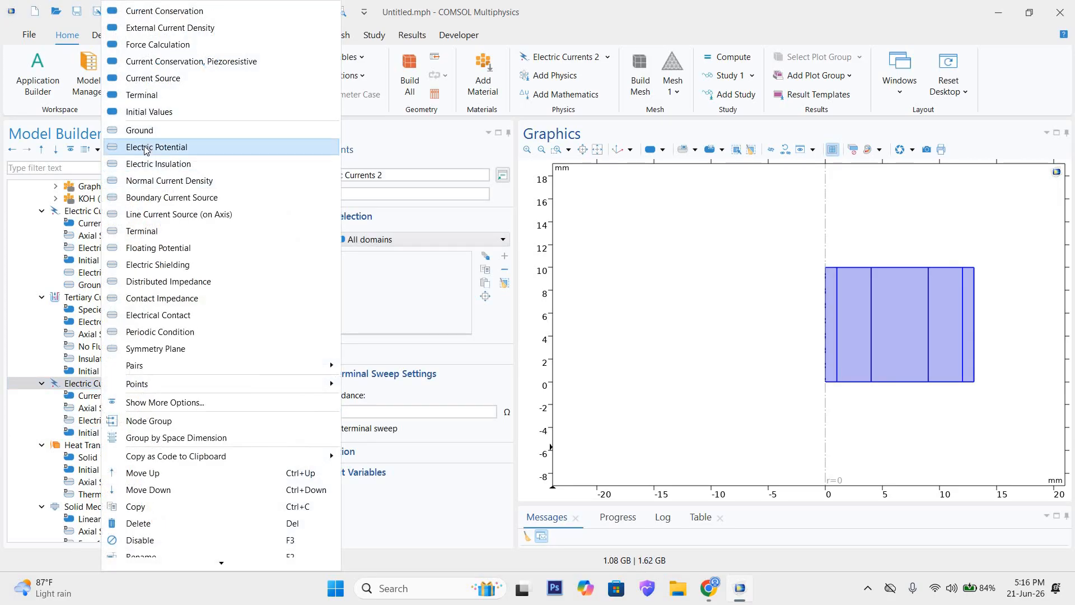
{"action": "left_click", "coordinate": [145, 148]}
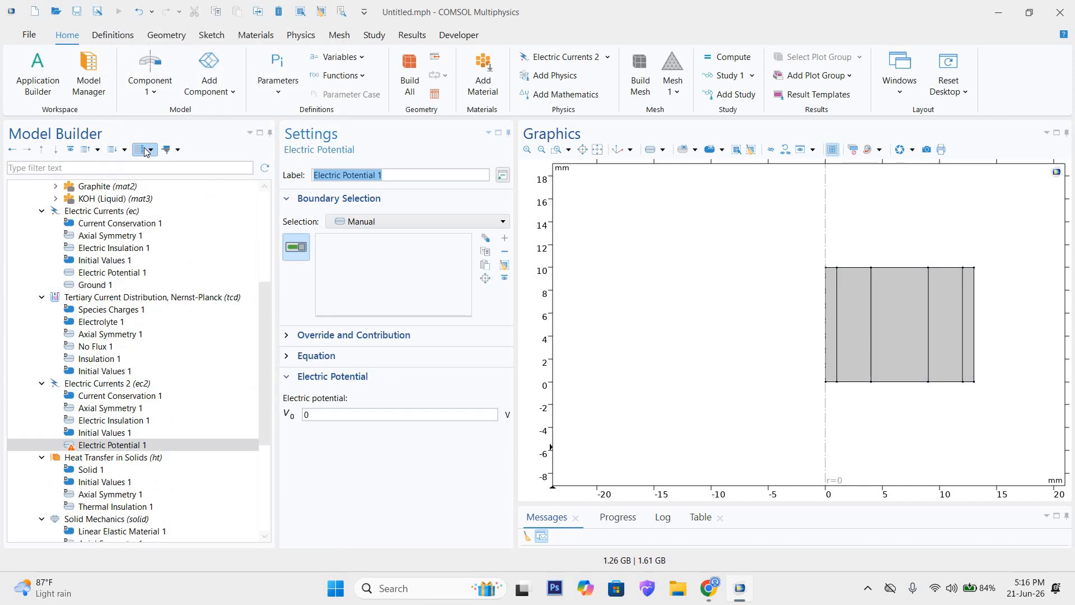
{"action": "left_click", "coordinate": [824, 309]}
{"action": "left_click_drag", "start_coordinate": [325, 413], "coordinate": [267, 419]}
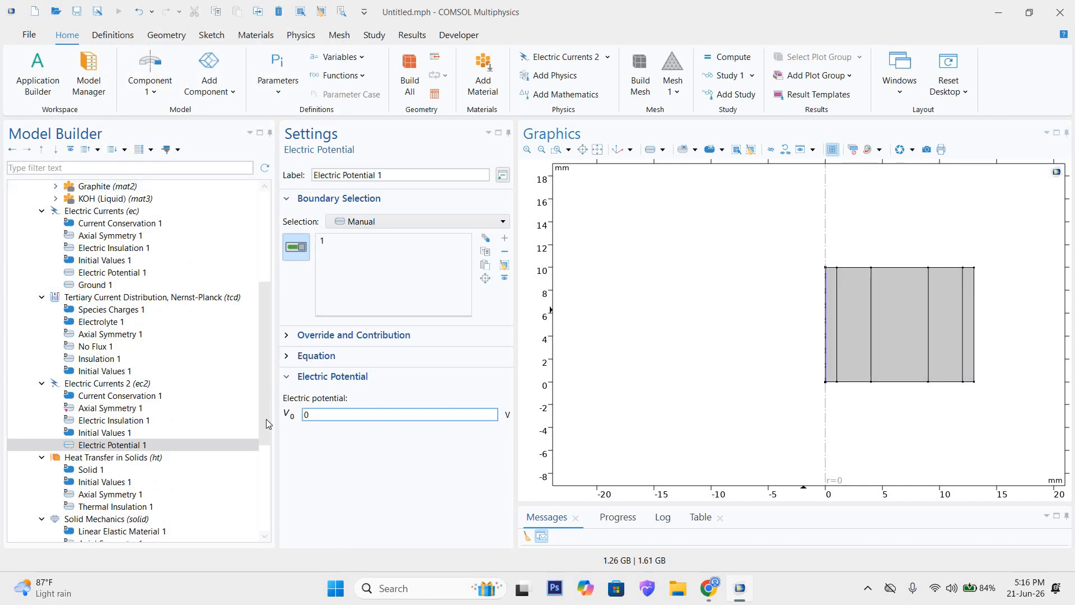
{"action": "type", "text": "2"}
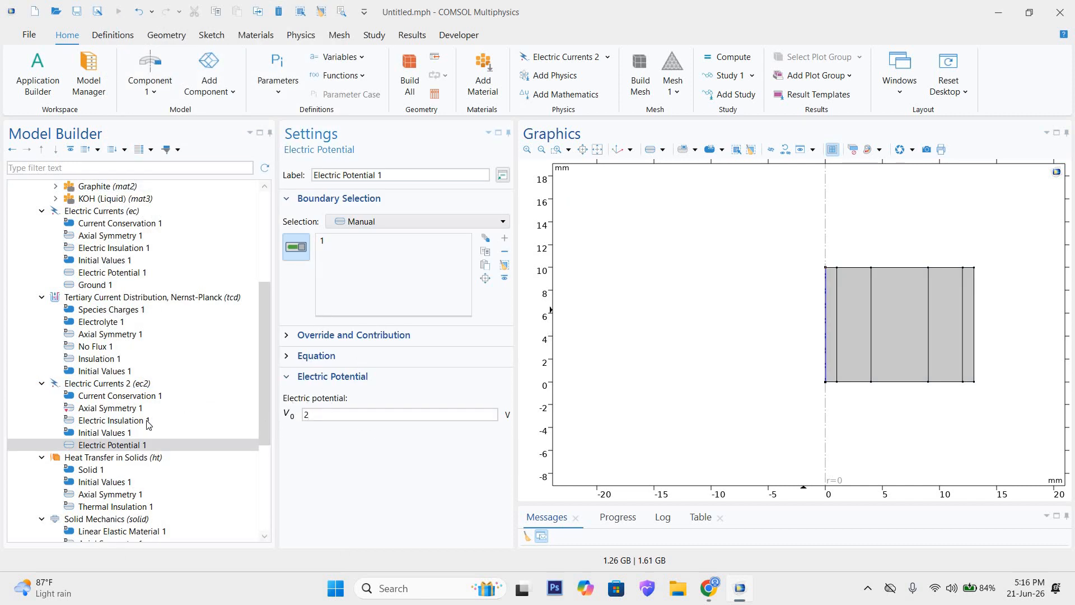
Step: Add a Ground condition to Electric Currents 2 on boundary 16, the outer vertical edge of the geometry
{"action": "left_click", "coordinate": [100, 385]}
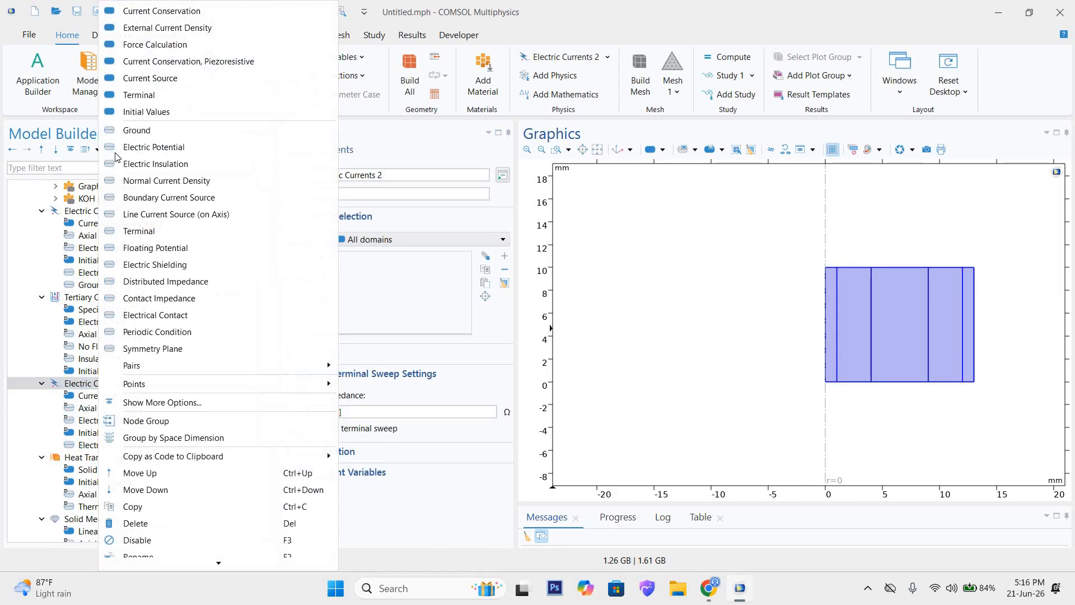
{"action": "right_click", "coordinate": [100, 385]}
{"action": "key", "text": "Return"}
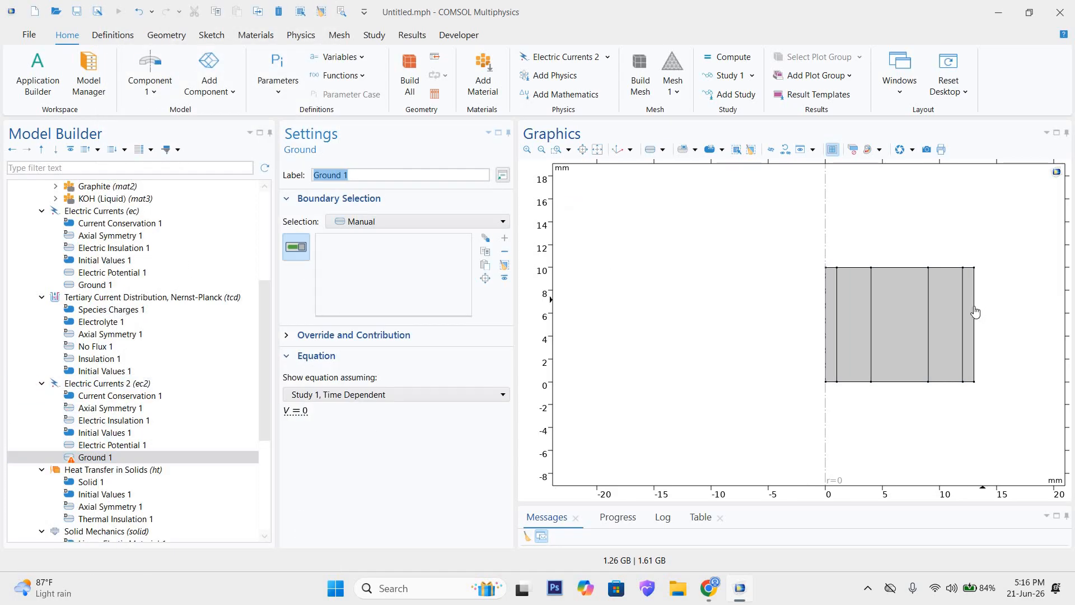
{"action": "left_click", "coordinate": [974, 313]}
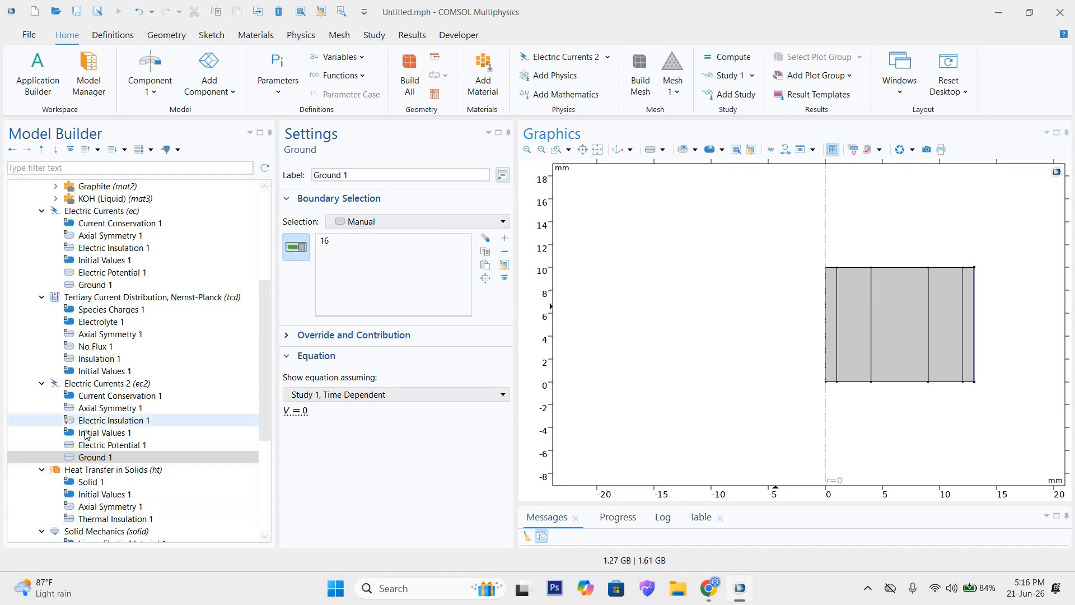
Step: Review the Heat Transfer in Solids interface settings and its solid, initial values, axial symmetry and thermal insulation nodes
{"action": "scroll", "coordinate": [122, 425], "scroll_direction": "down", "scroll_amount": 2}
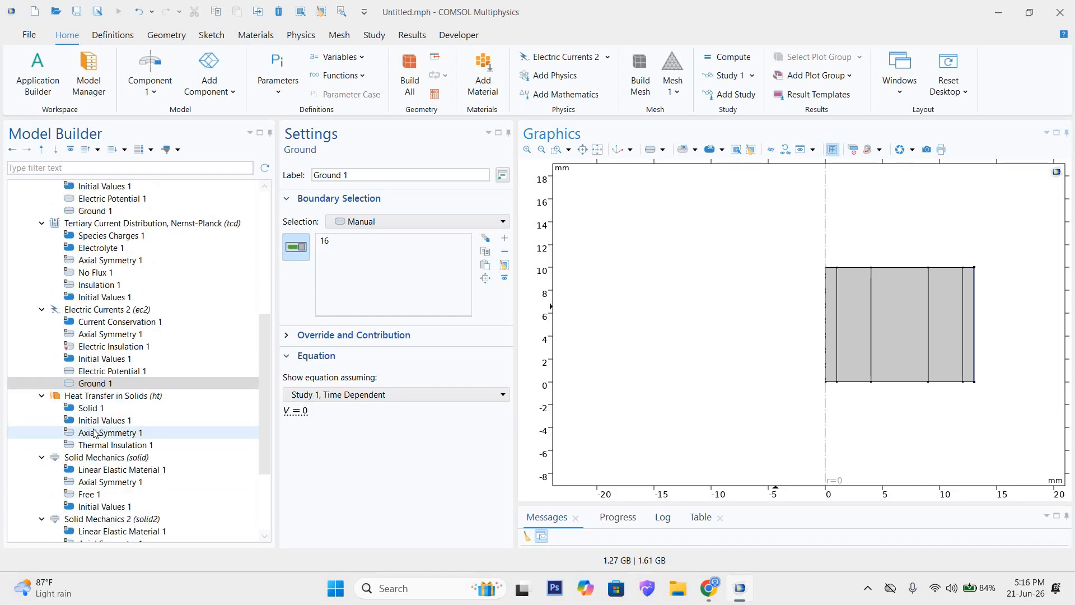
{"action": "scroll", "coordinate": [124, 363], "scroll_direction": "down", "scroll_amount": 1}
{"action": "left_click", "coordinate": [124, 359]}
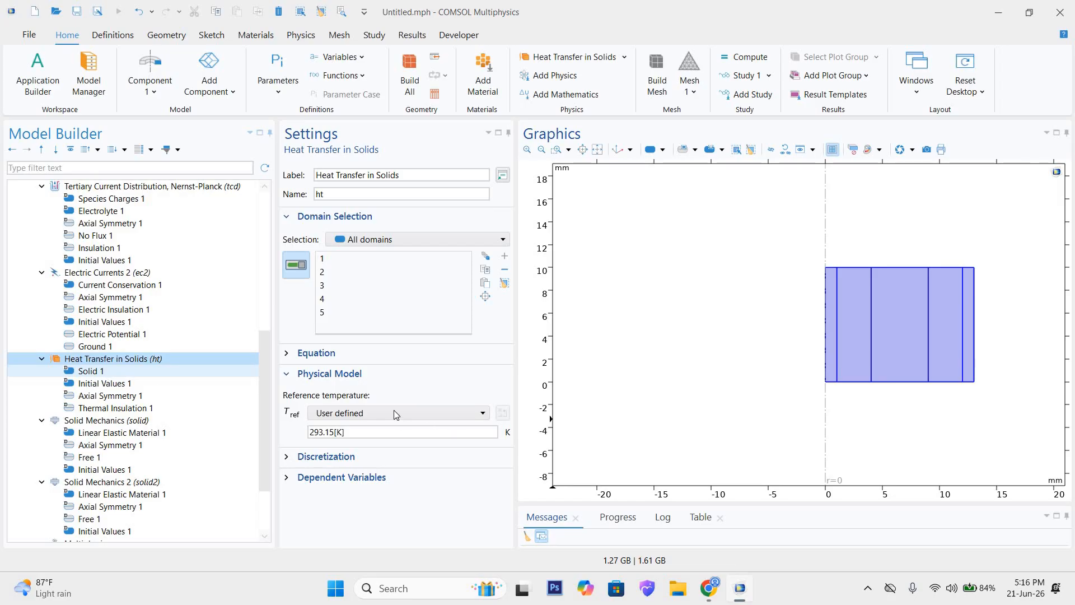
{"action": "left_click", "coordinate": [327, 432]}
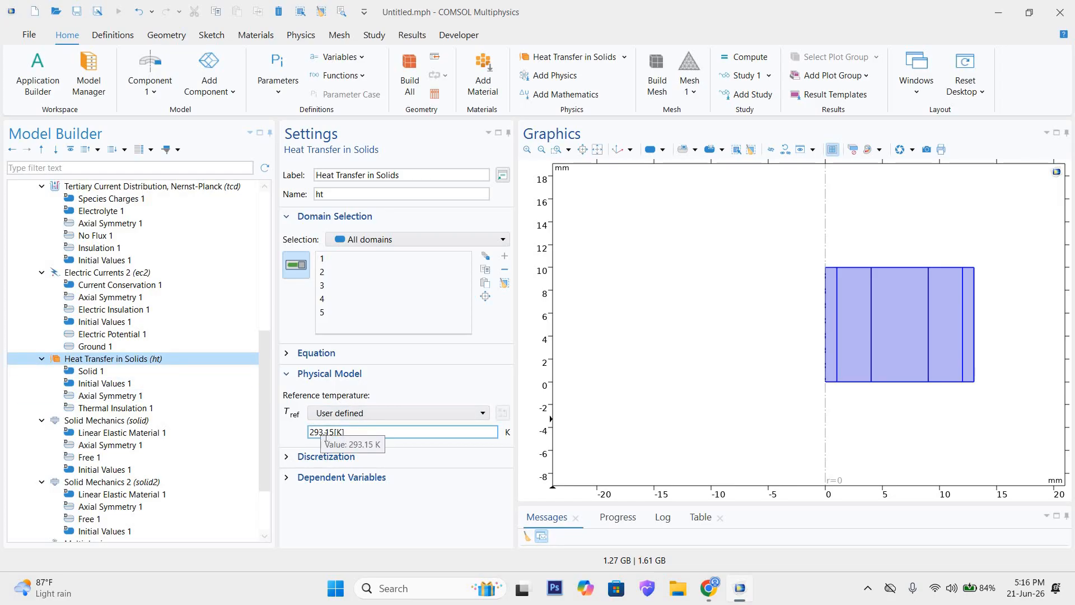
{"action": "left_click", "coordinate": [104, 384]}
{"action": "left_click", "coordinate": [105, 374]}
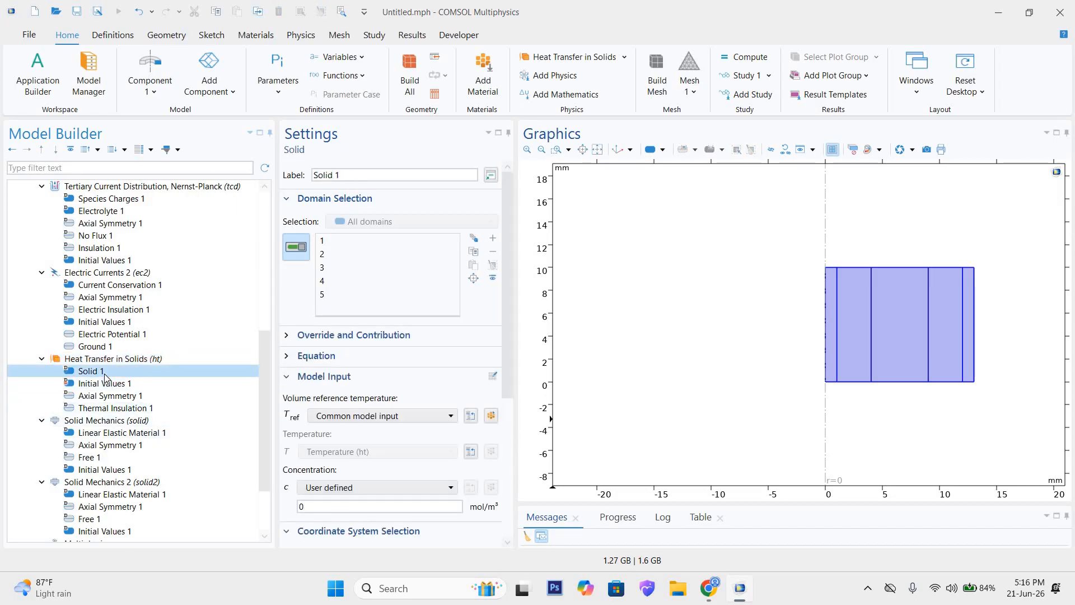
{"action": "scroll", "coordinate": [337, 407], "scroll_direction": "down", "scroll_amount": 7}
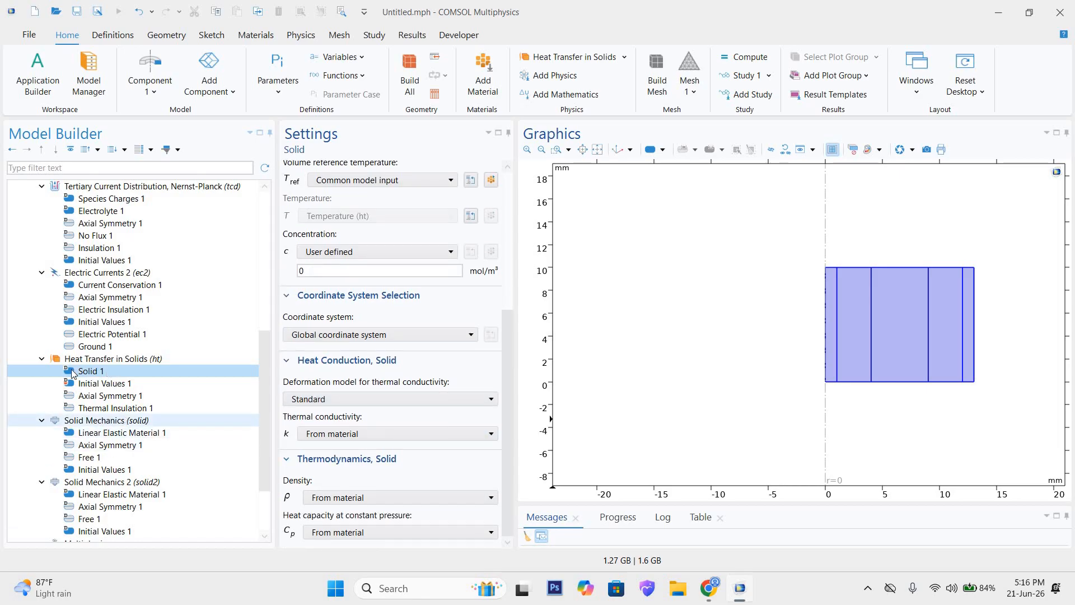
{"action": "left_click", "coordinate": [107, 383]}
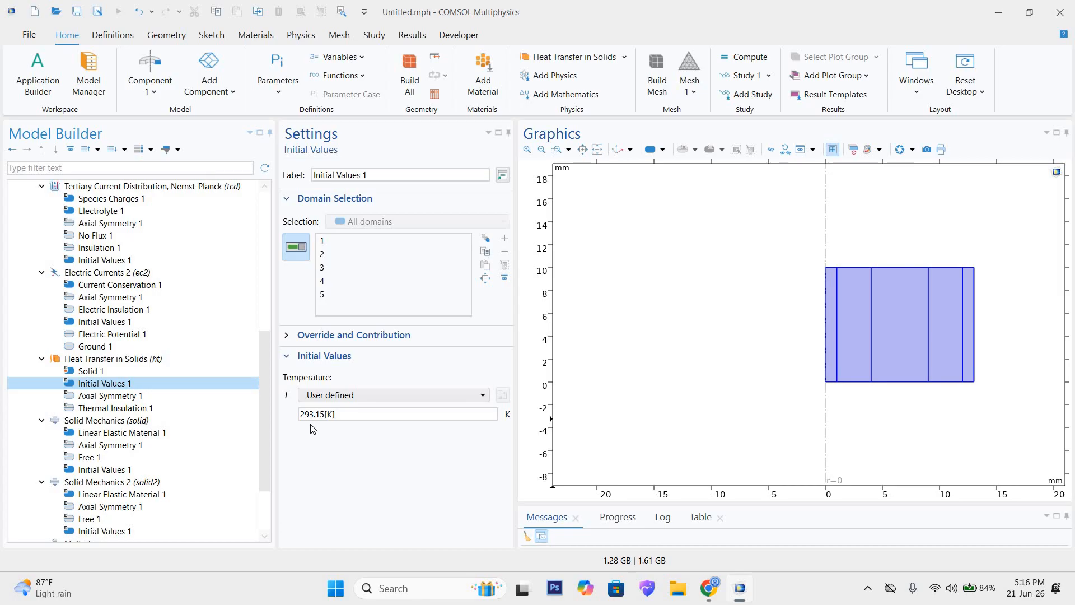
{"action": "left_click", "coordinate": [325, 414]}
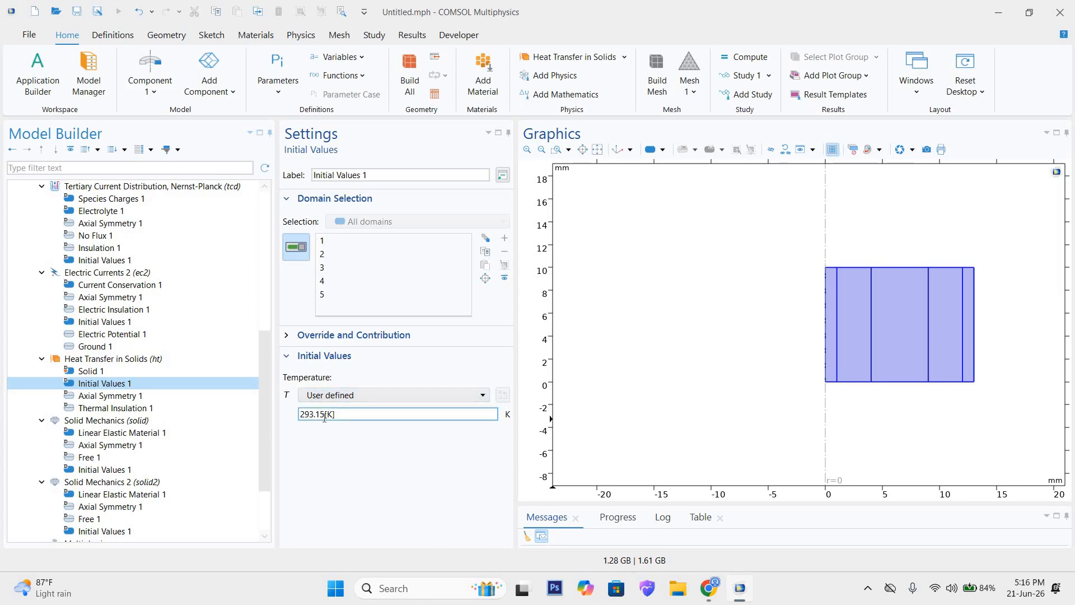
{"action": "left_click", "coordinate": [129, 396]}
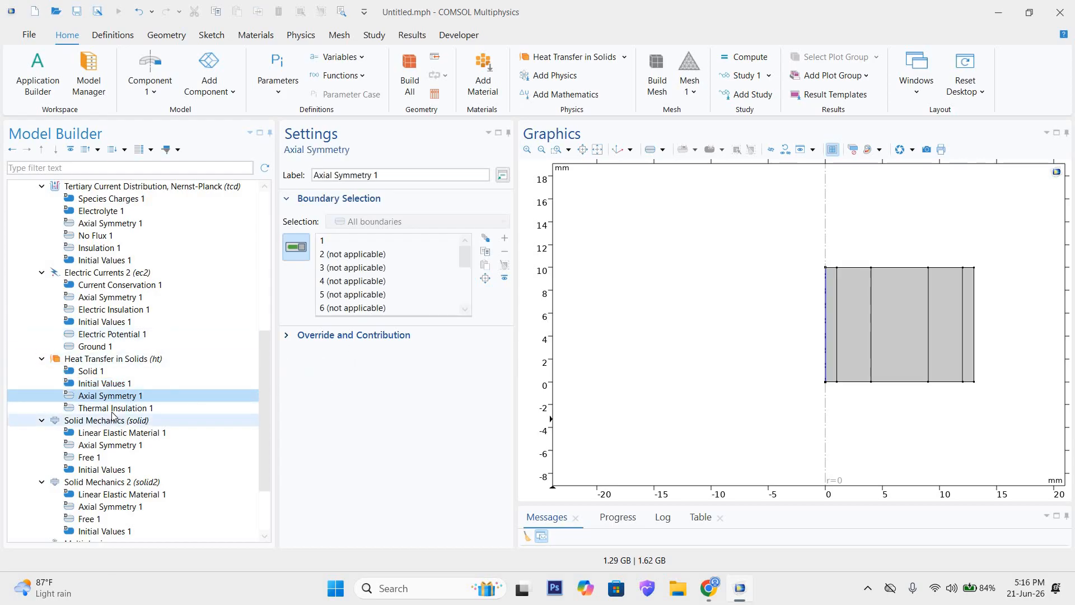
{"action": "left_click", "coordinate": [114, 411]}
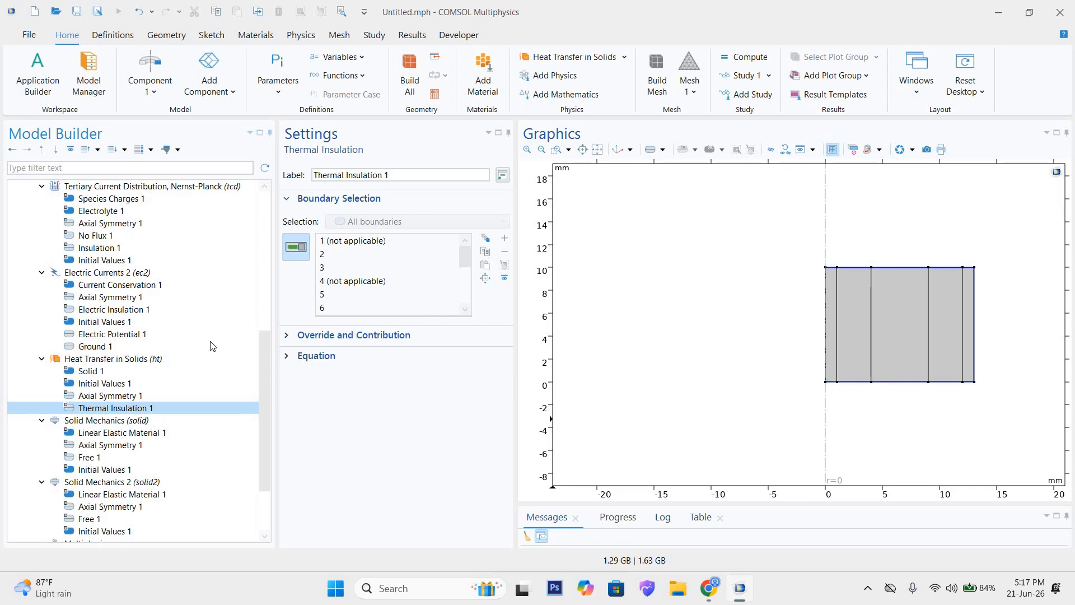
Step: Add a Heat Flux condition to Heat Transfer in Solids and set its flux type to convective heat flux
{"action": "left_click", "coordinate": [96, 360]}
{"action": "right_click", "coordinate": [96, 361]}
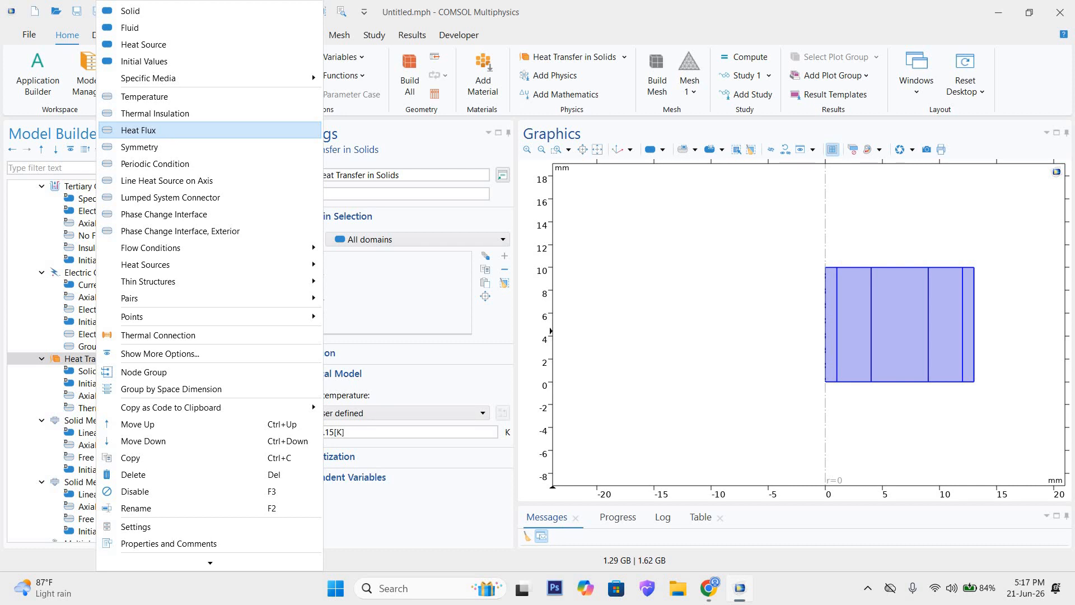
{"action": "left_click", "coordinate": [146, 130]}
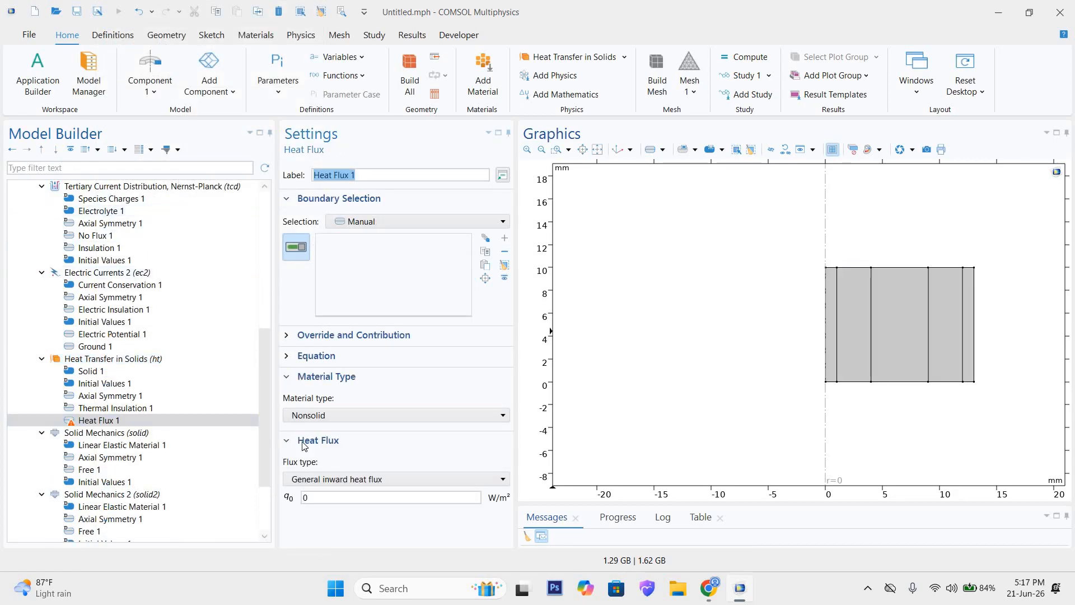
{"action": "left_click", "coordinate": [357, 479]}
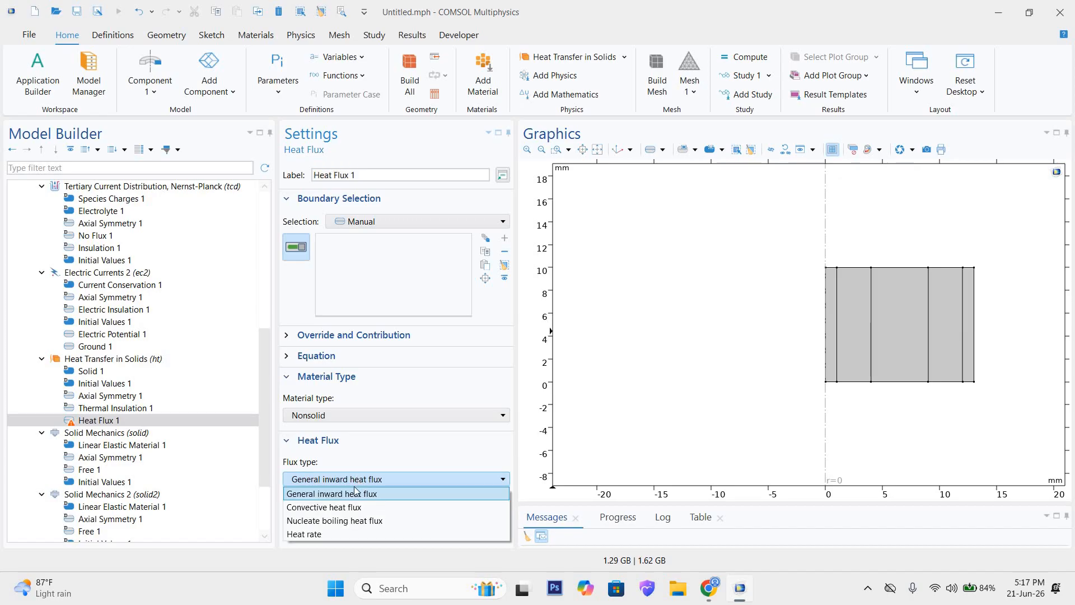
{"action": "left_click", "coordinate": [336, 510]}
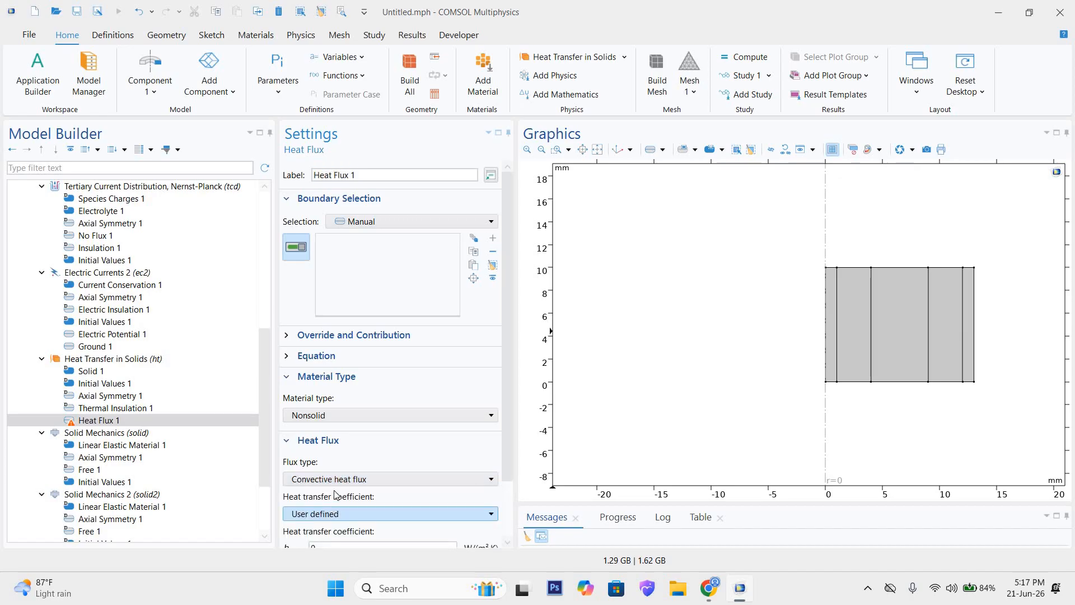
Step: Set the heat transfer coefficient of the convective heat flux to 20 W/(m²·K)
{"action": "scroll", "coordinate": [342, 501], "scroll_direction": "down", "scroll_amount": 2}
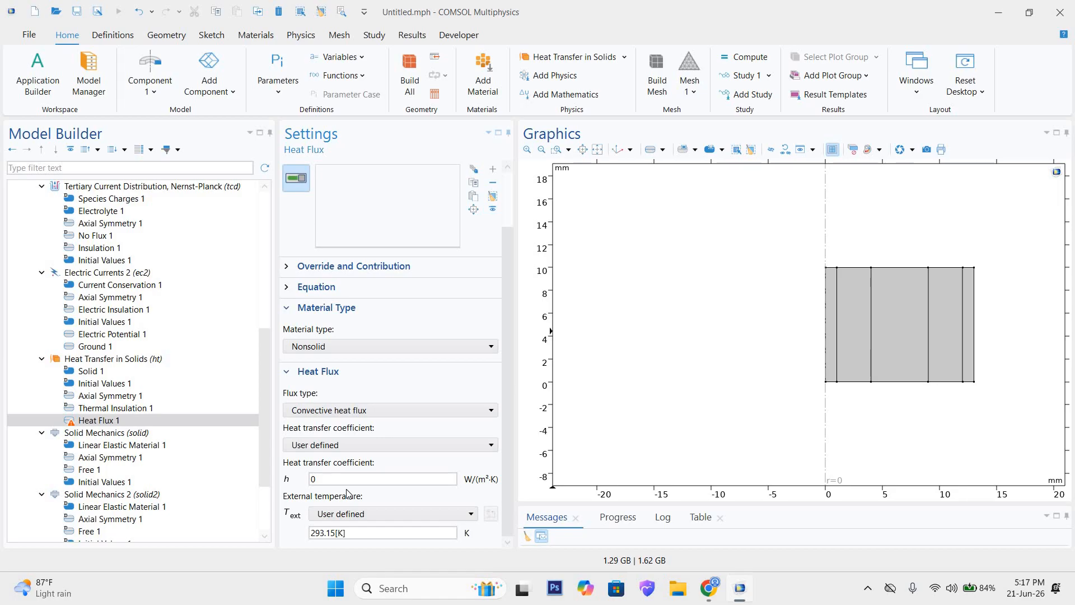
{"action": "left_click", "coordinate": [332, 479]}
{"action": "left_click_drag", "start_coordinate": [312, 478], "coordinate": [337, 477]}
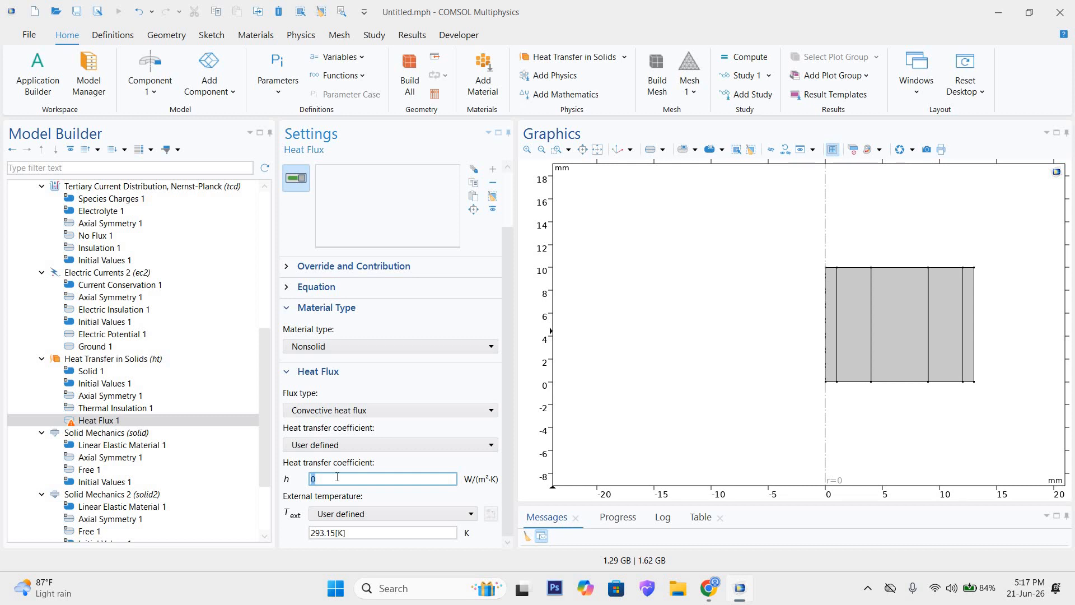
{"action": "type", "text": "50"}
{"action": "key", "text": "BackSpace"}
{"action": "key", "text": "BackSpace"}
{"action": "type", "text": "20"}
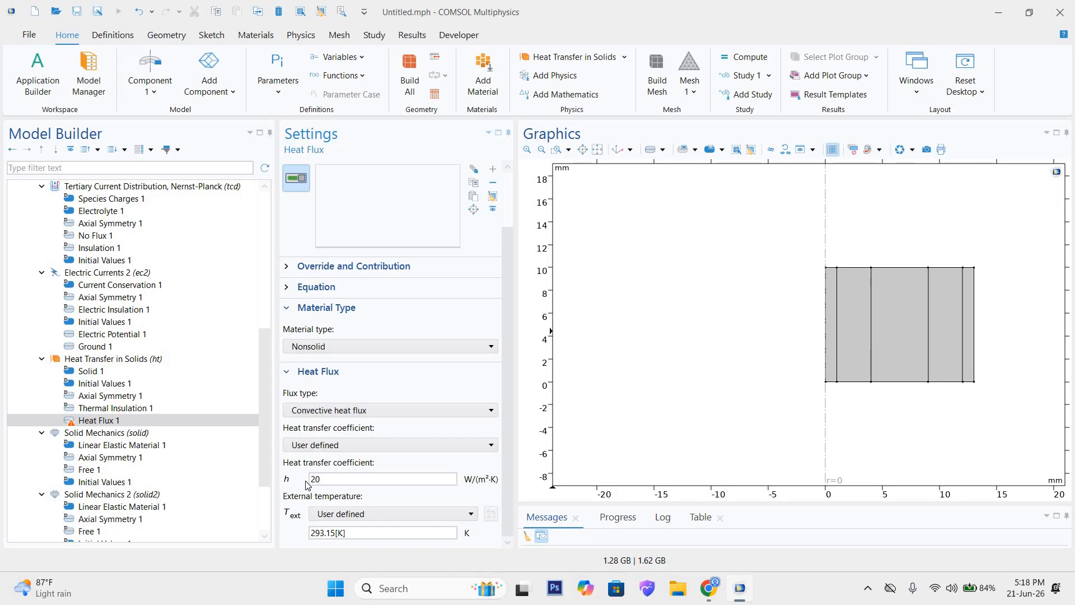
{"action": "left_click", "coordinate": [344, 478]}
{"action": "left_click", "coordinate": [313, 479]}
Step: Set the external temperature of the convective heat flux to 298.15 K
{"action": "left_click", "coordinate": [325, 532]}
{"action": "key", "text": "BackSpace"}
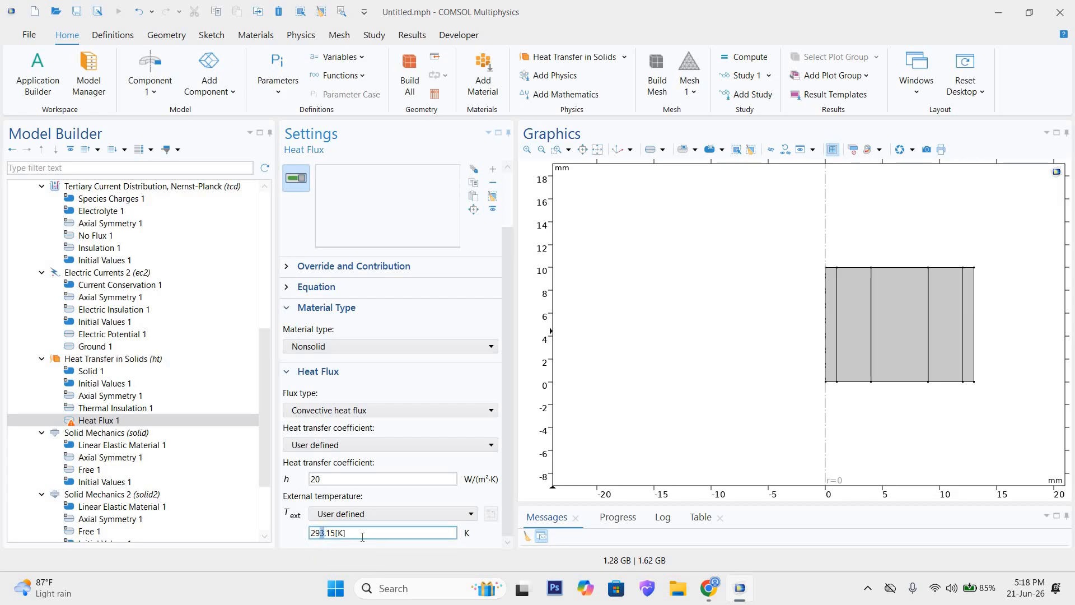
{"action": "type", "text": "8"}
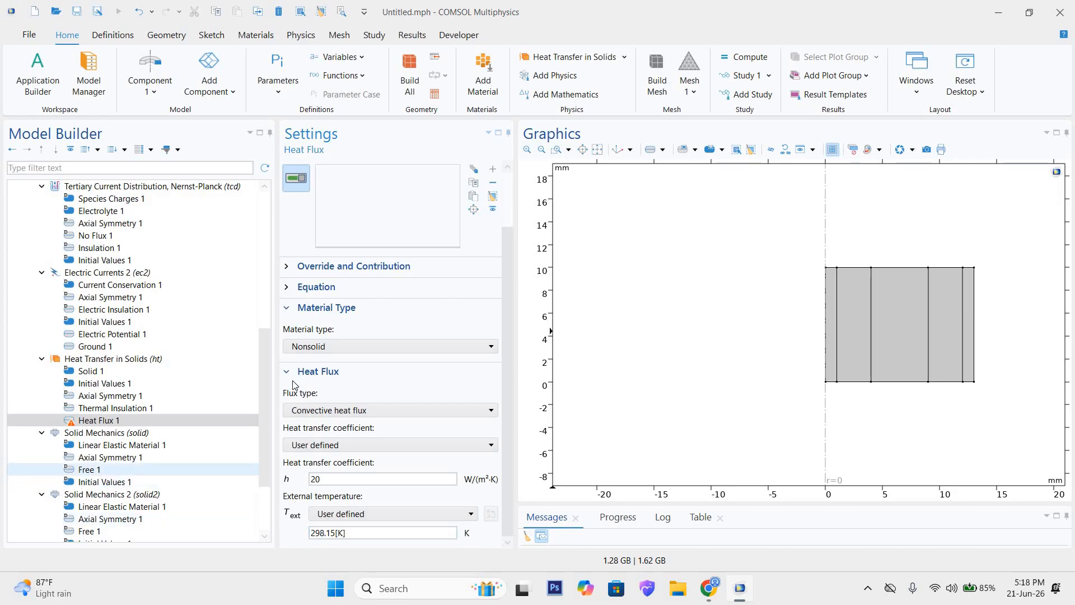
{"action": "scroll", "coordinate": [331, 360], "scroll_direction": "up", "scroll_amount": 3}
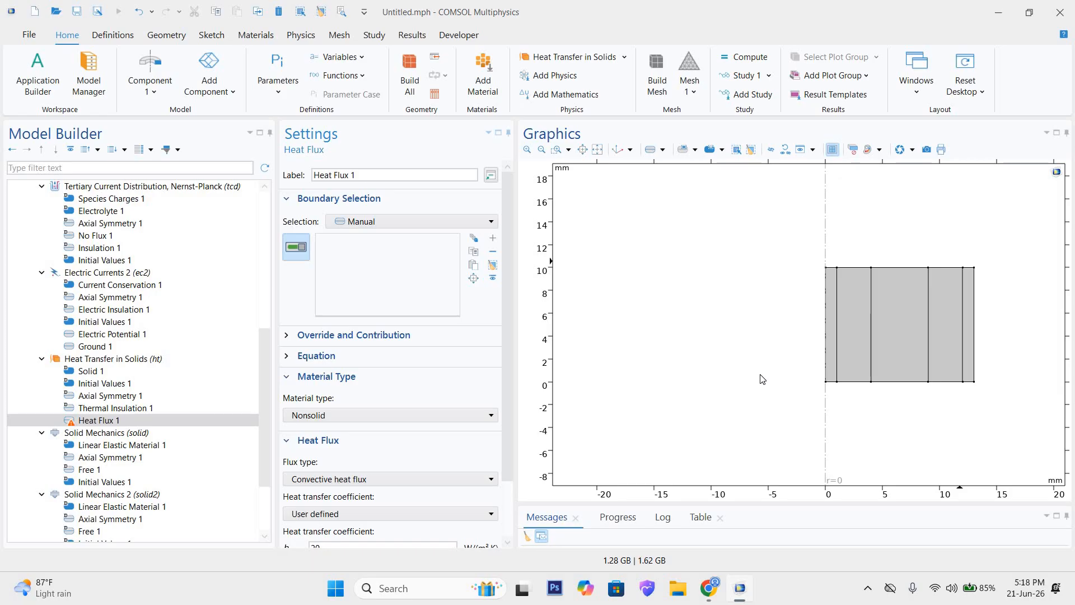
{"action": "scroll", "coordinate": [437, 443], "scroll_direction": "down", "scroll_amount": 2}
{"action": "left_click", "coordinate": [358, 532]}
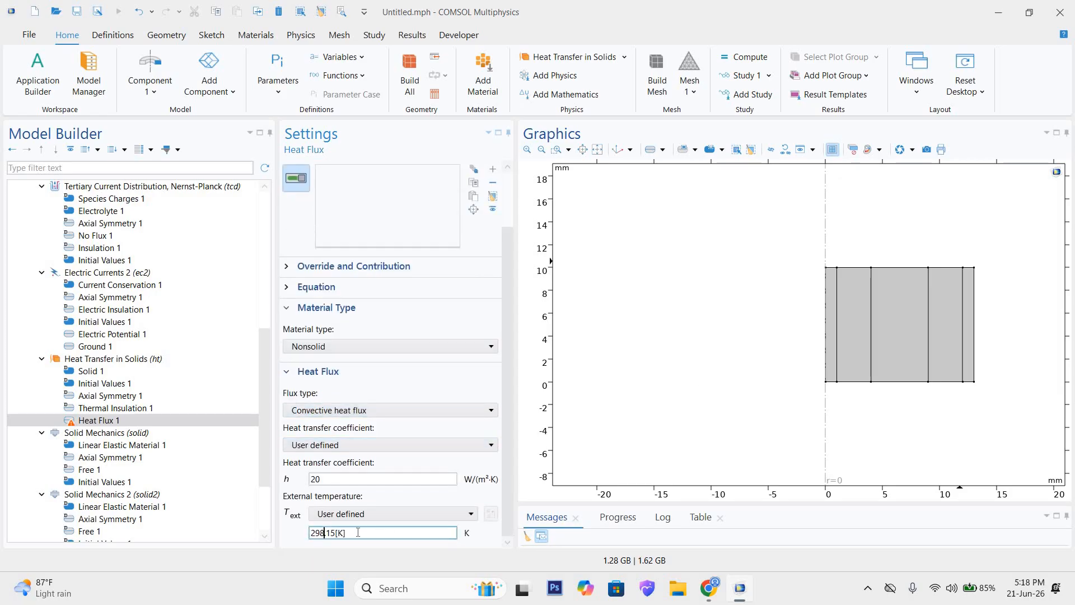
{"action": "left_click", "coordinate": [357, 533]}
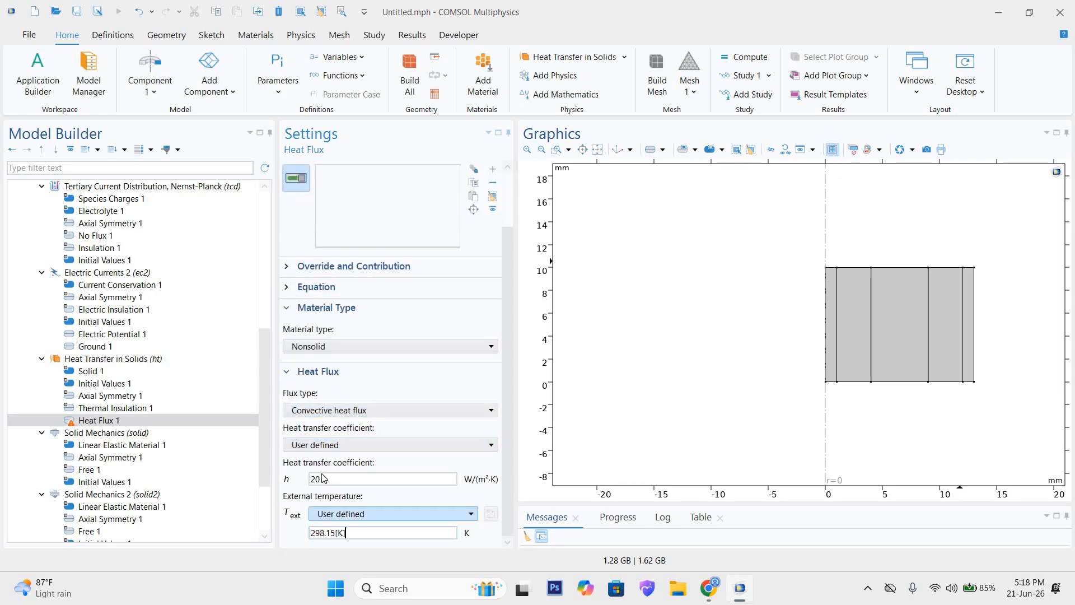
Step: Change the heat transfer coefficient of the convective heat flux to 10 W/(m²·K)
{"action": "left_click_drag", "start_coordinate": [317, 477], "coordinate": [309, 480]}
{"action": "type", "text": "1"}
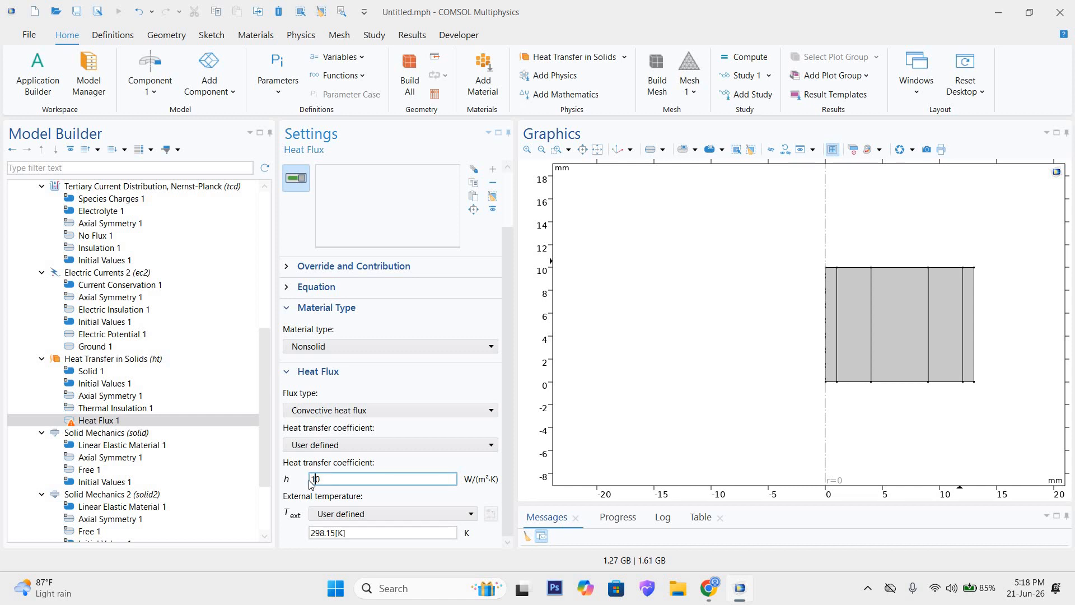
{"action": "type", "text": "00"}
{"action": "key", "text": "BackSpace"}
{"action": "key", "text": "BackSpace"}
Step: Apply the convective heat flux to all boundaries and check the resulting boundary list
{"action": "left_click", "coordinate": [115, 361]}
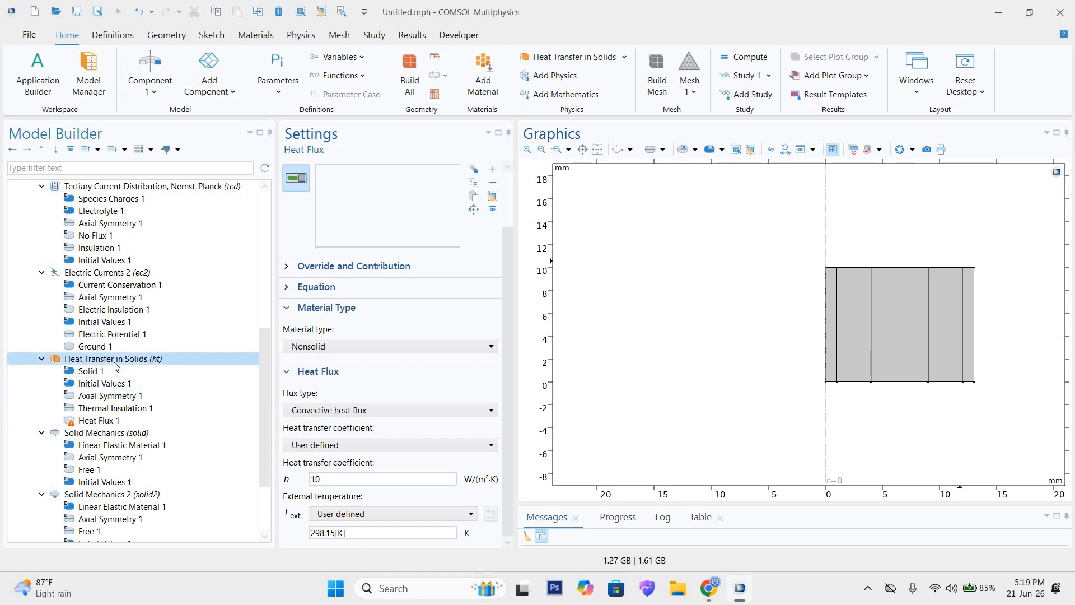
{"action": "left_click", "coordinate": [105, 424]}
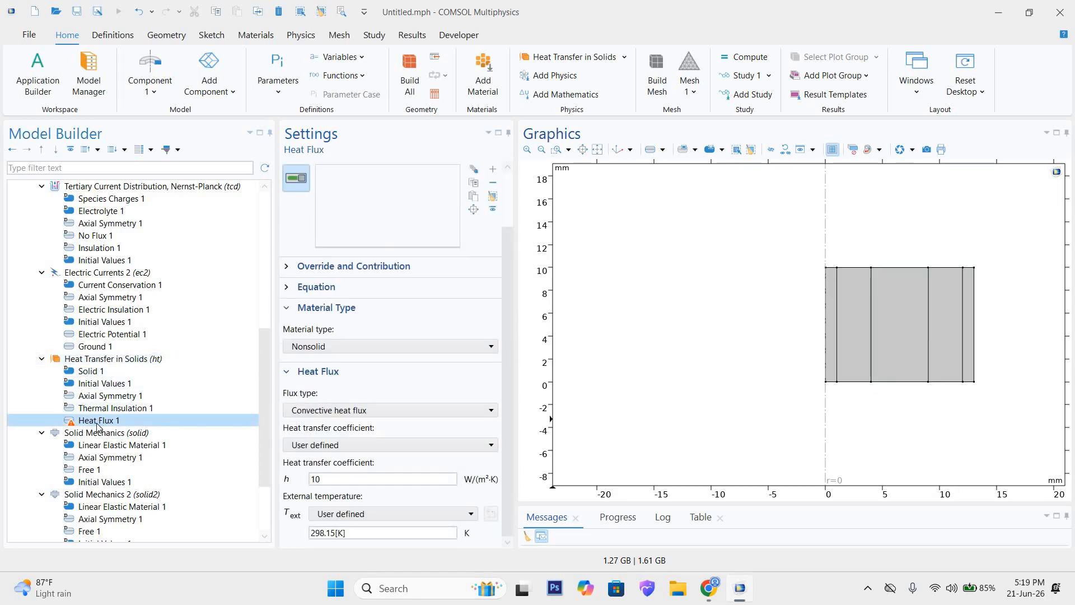
{"action": "mouse_move", "coordinate": [67, 427]}
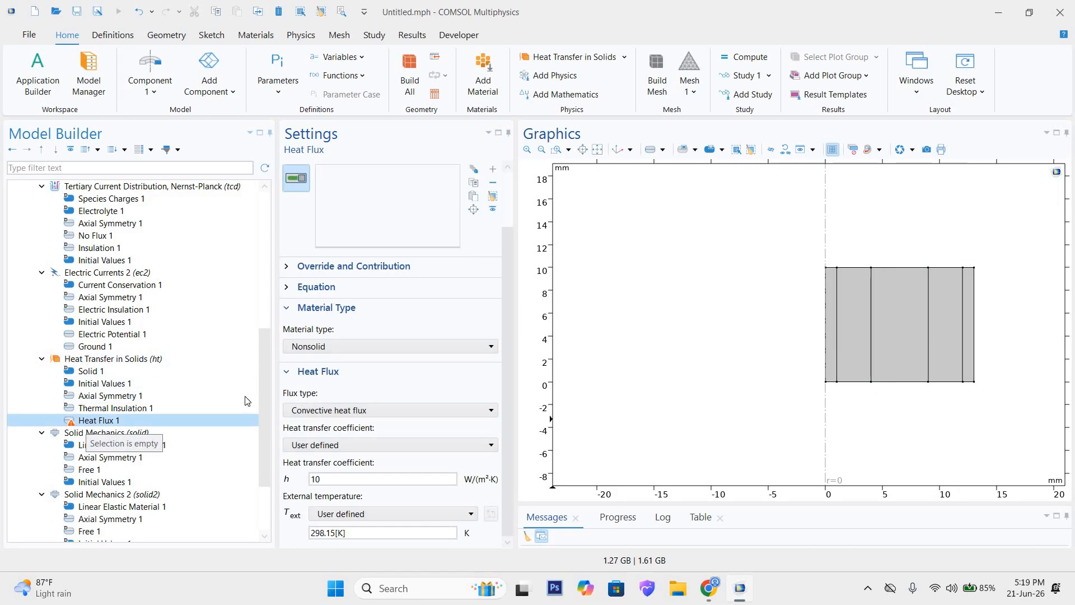
{"action": "scroll", "coordinate": [394, 276], "scroll_direction": "up", "scroll_amount": 2}
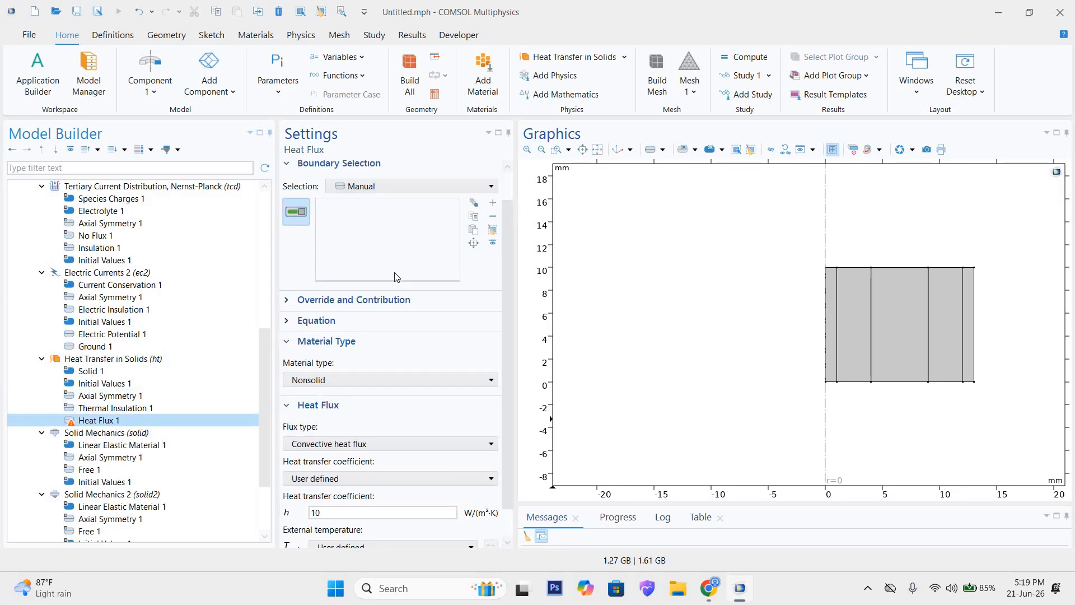
{"action": "left_click", "coordinate": [385, 186]}
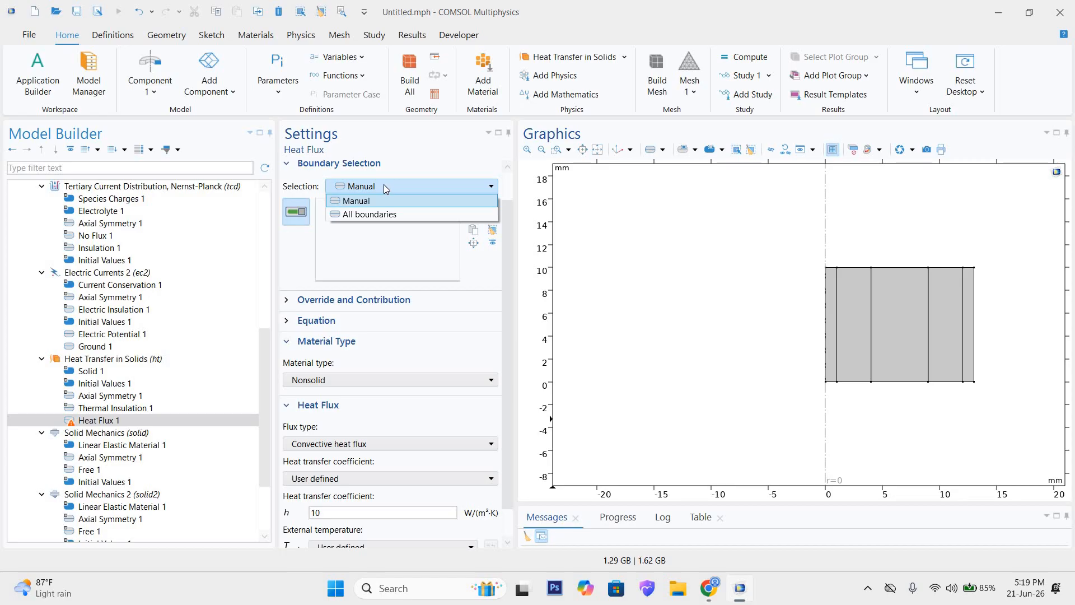
{"action": "left_click", "coordinate": [392, 214]}
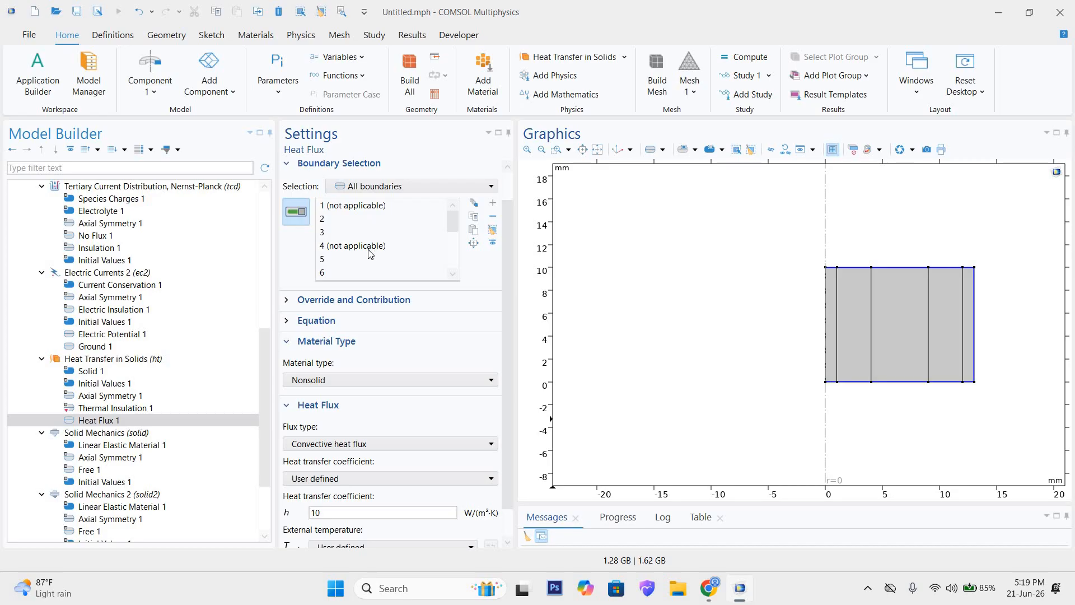
{"action": "scroll", "coordinate": [370, 255], "scroll_direction": "down", "scroll_amount": 4}
{"action": "scroll", "coordinate": [370, 256], "scroll_direction": "up", "scroll_amount": 4}
{"action": "left_click", "coordinate": [377, 192]}
{"action": "scroll", "coordinate": [373, 247], "scroll_direction": "down", "scroll_amount": 4}
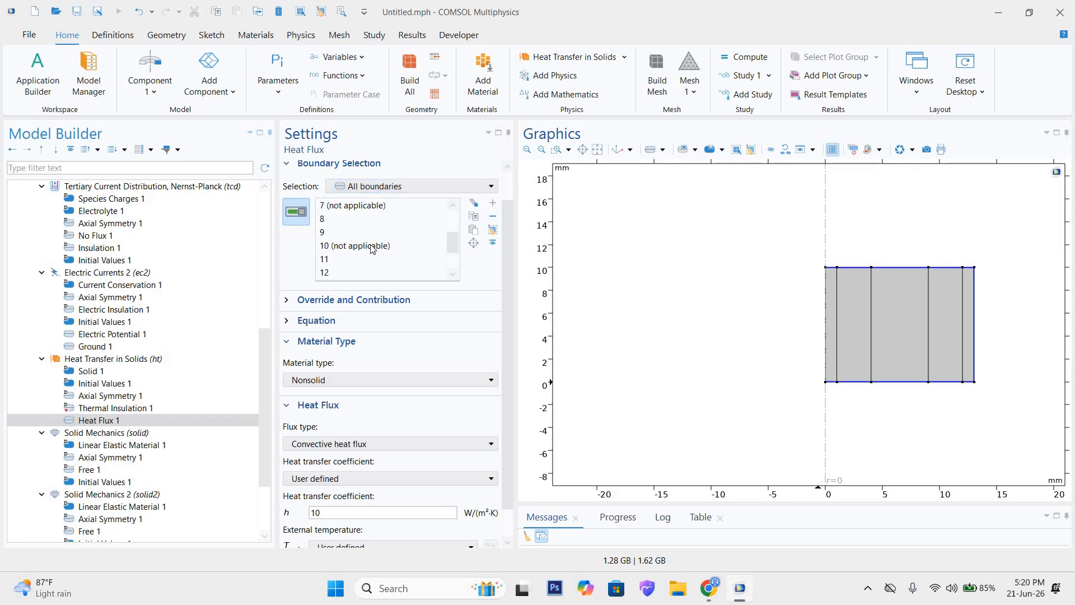
{"action": "scroll", "coordinate": [350, 378], "scroll_direction": "down", "scroll_amount": 1}
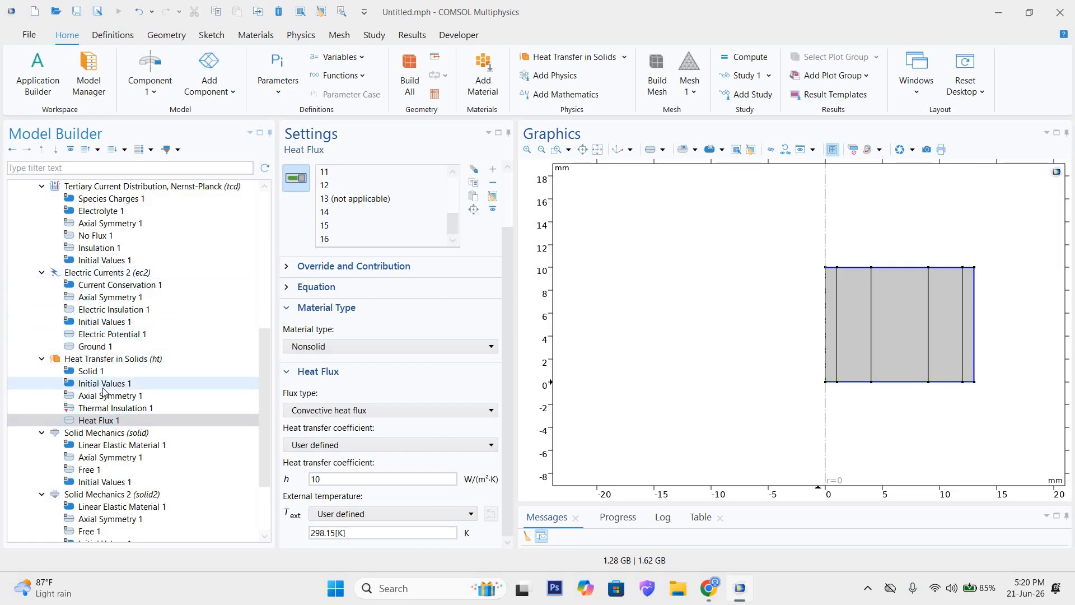
{"action": "left_click", "coordinate": [106, 361]}
{"action": "right_click", "coordinate": [107, 362]}
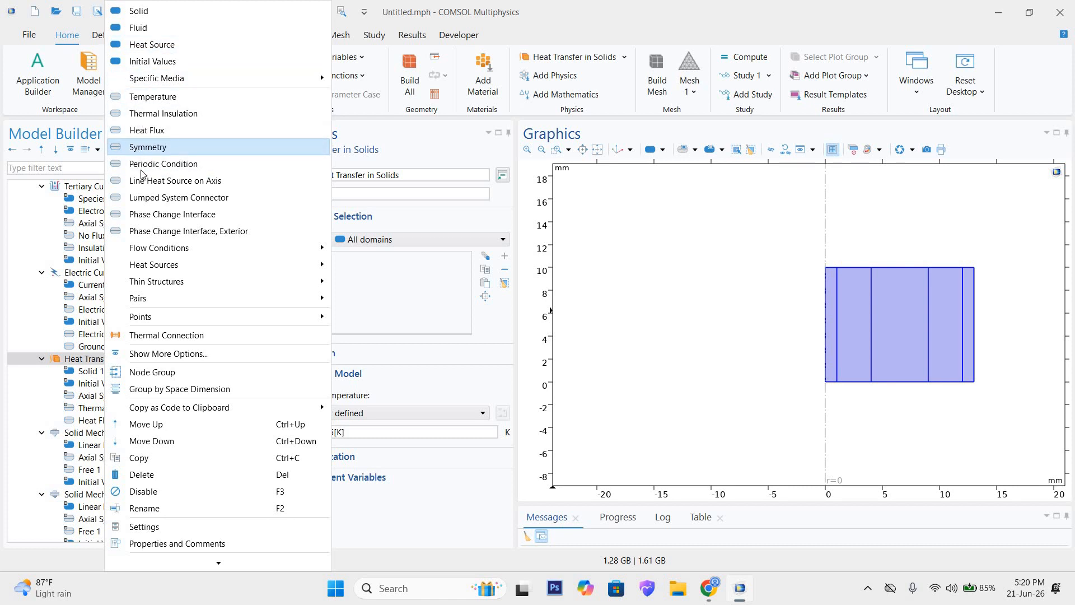
{"action": "left_click", "coordinate": [86, 360]}
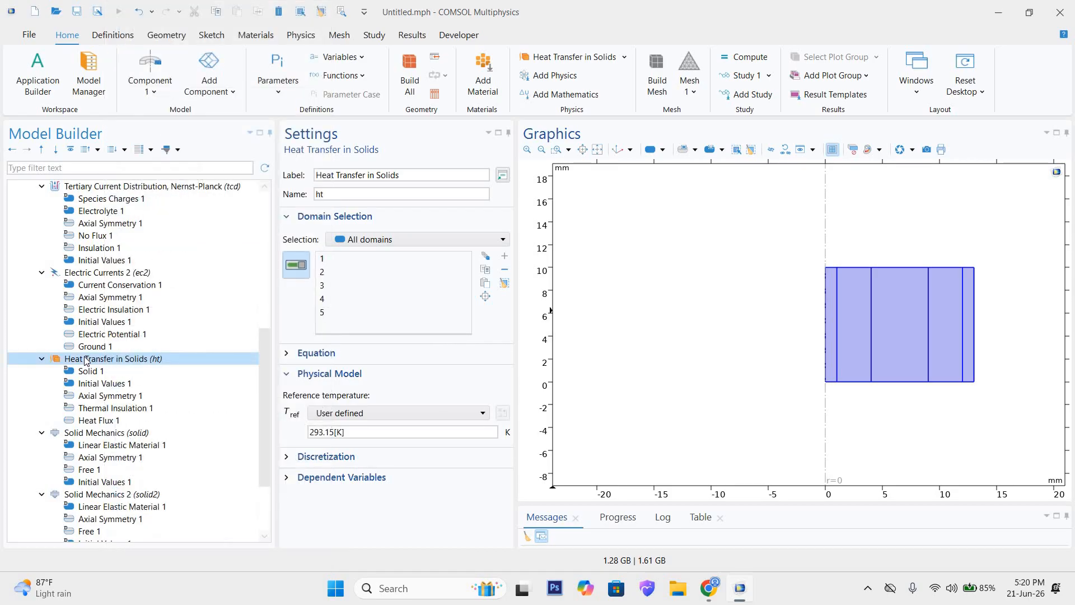
{"action": "right_click", "coordinate": [169, 359]}
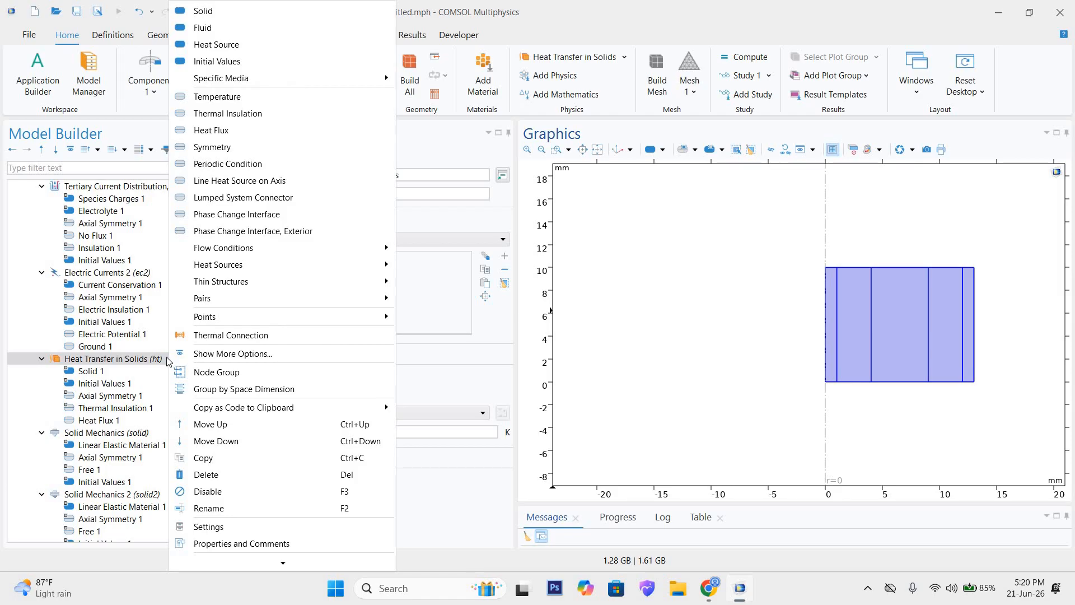
{"action": "left_click", "coordinate": [162, 358]}
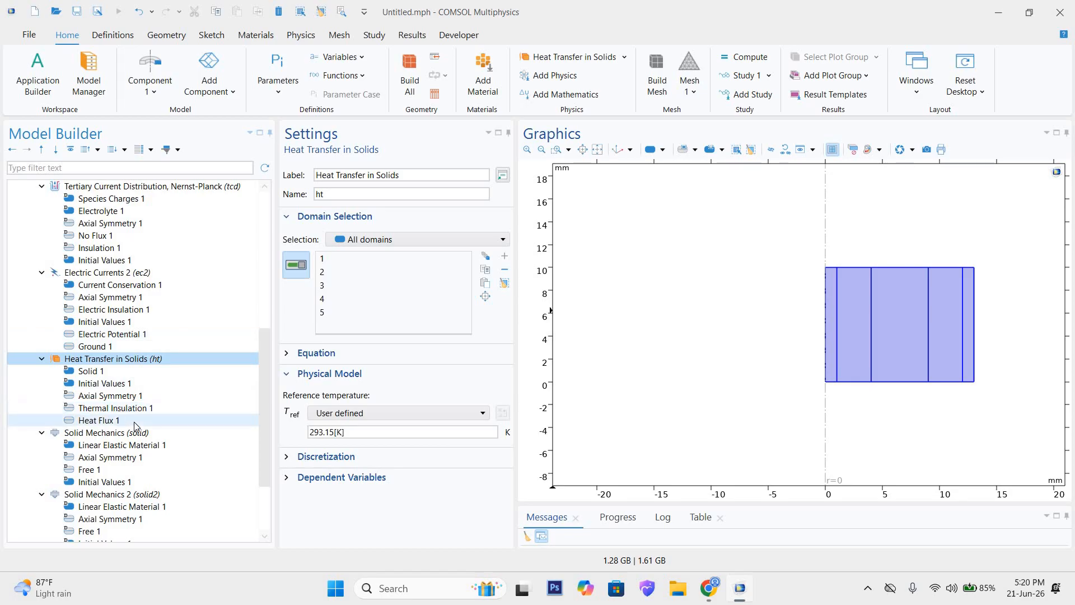
Step: Add a Fixed Constraint to the Solid Mechanics interface on boundary 1, along the symmetry axis
{"action": "scroll", "coordinate": [136, 426], "scroll_direction": "down", "scroll_amount": 2}
{"action": "left_click", "coordinate": [111, 363]}
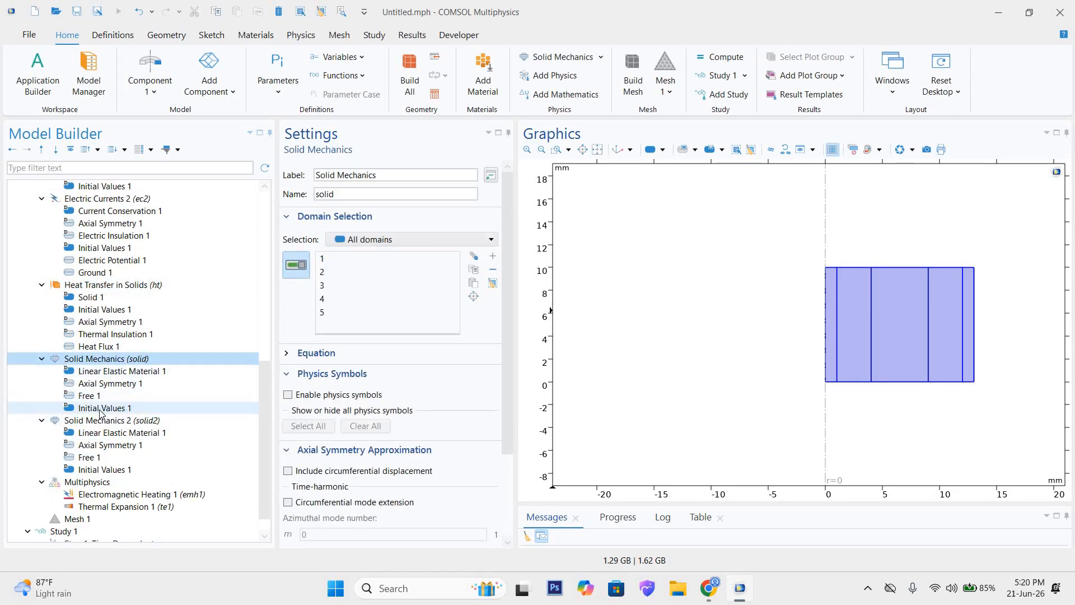
{"action": "left_click", "coordinate": [121, 407]}
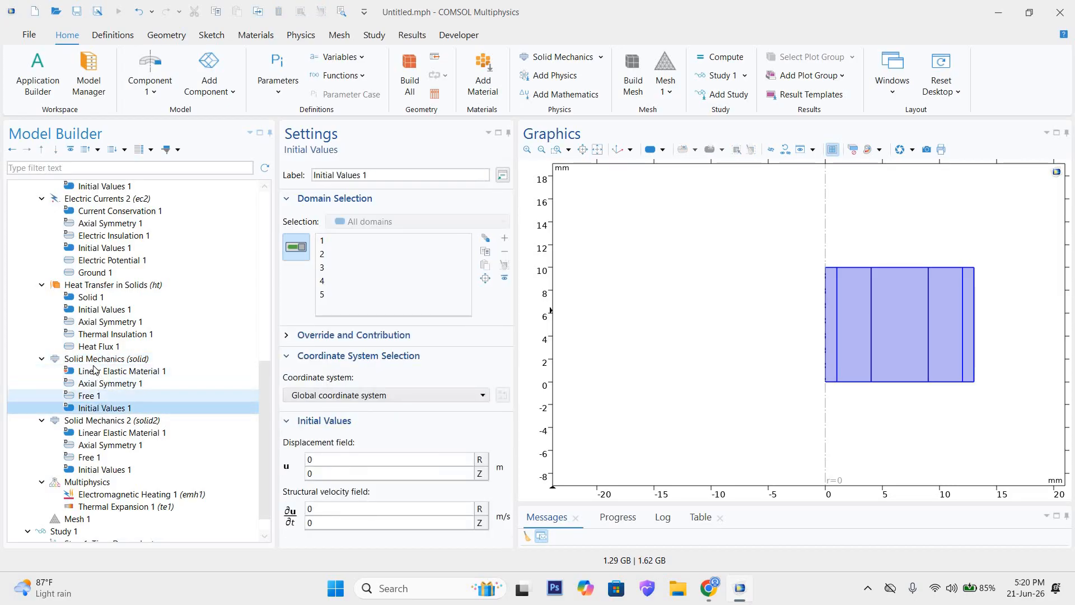
{"action": "left_click", "coordinate": [110, 375]}
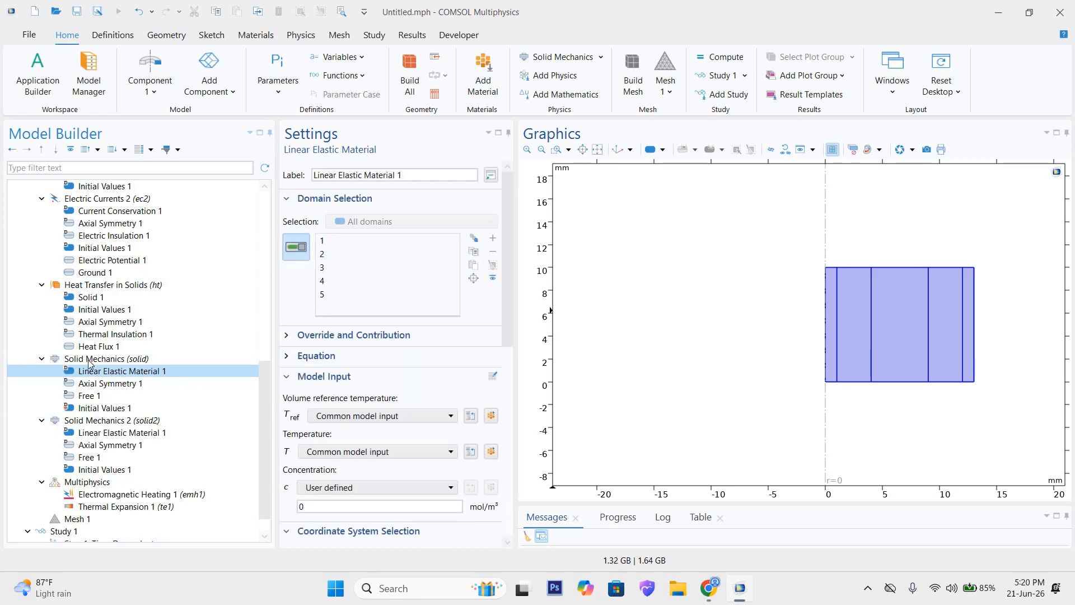
{"action": "left_click", "coordinate": [91, 358]}
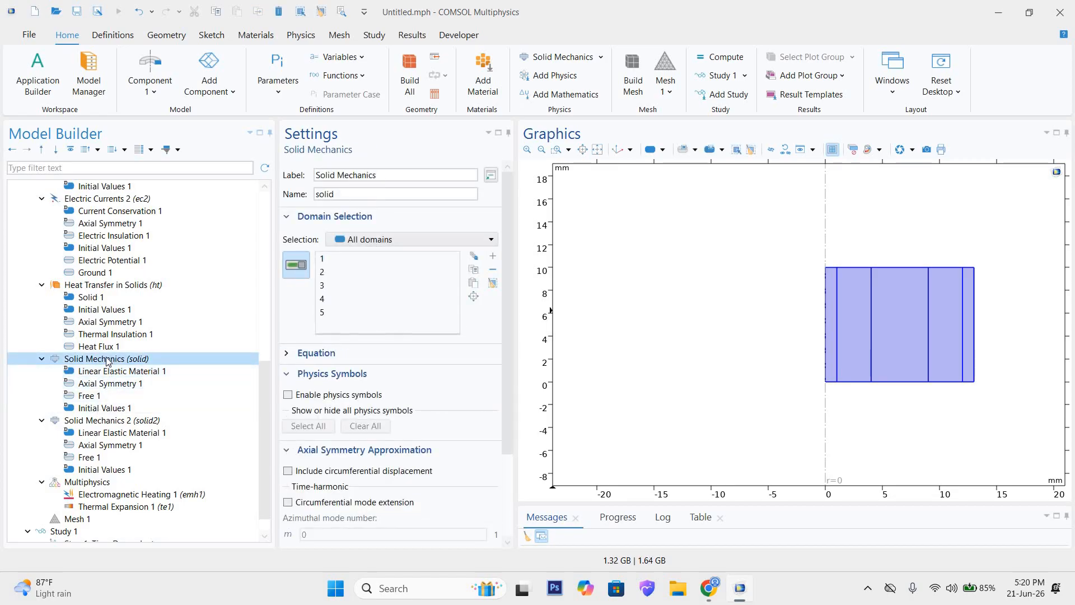
{"action": "right_click", "coordinate": [108, 361]}
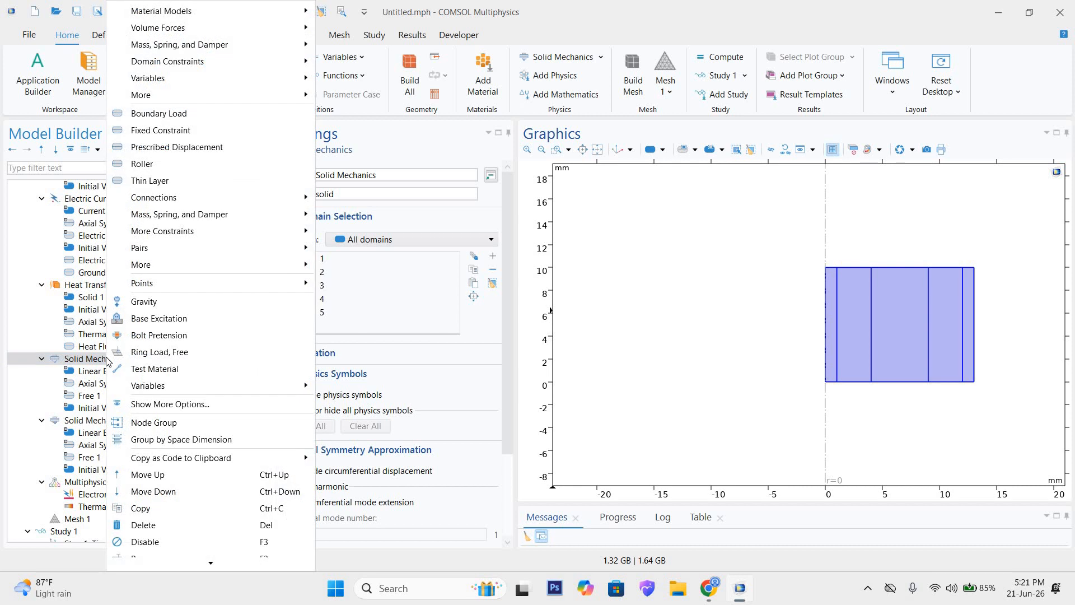
{"action": "left_click", "coordinate": [163, 133]}
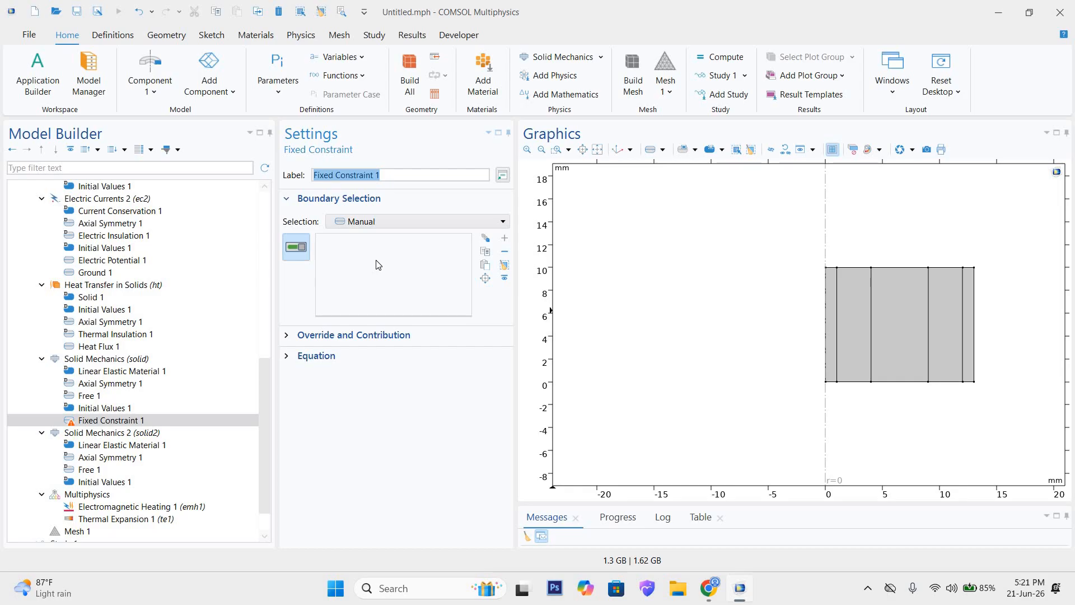
{"action": "left_click", "coordinate": [825, 319]}
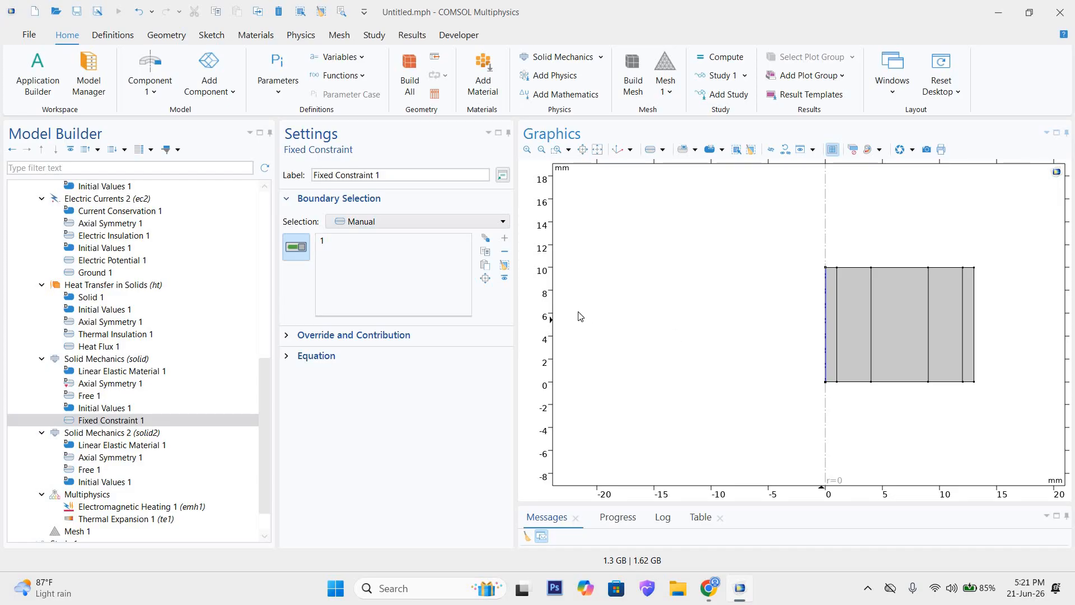
{"action": "left_click", "coordinate": [65, 421]}
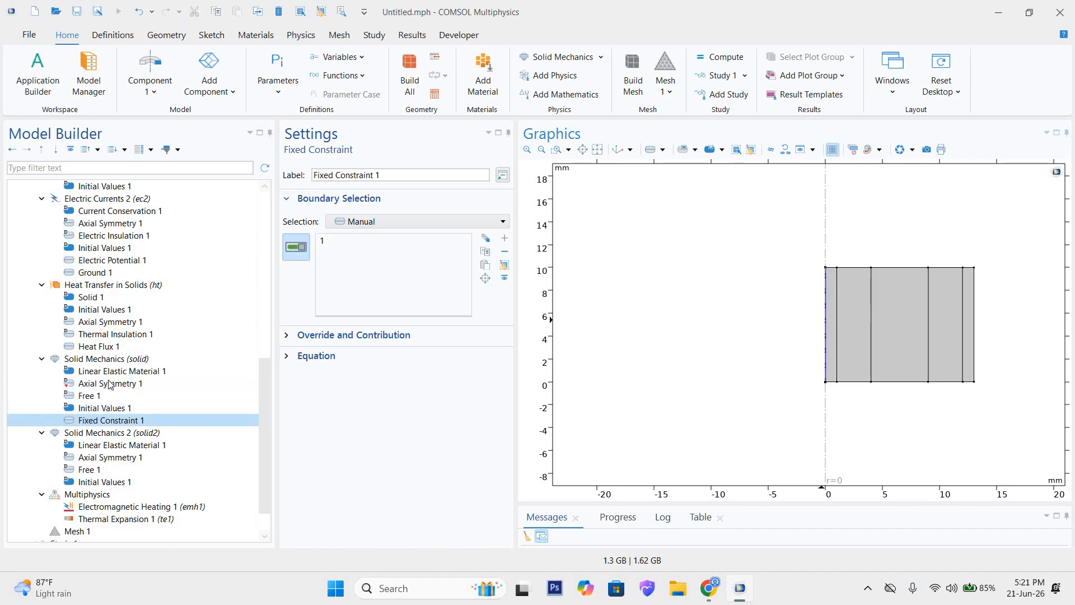
Step: Add a Fixed Constraint to the Solid Mechanics 2 interface, also on symmetry-axis boundary 1
{"action": "left_click", "coordinate": [98, 435]}
{"action": "right_click", "coordinate": [99, 434]}
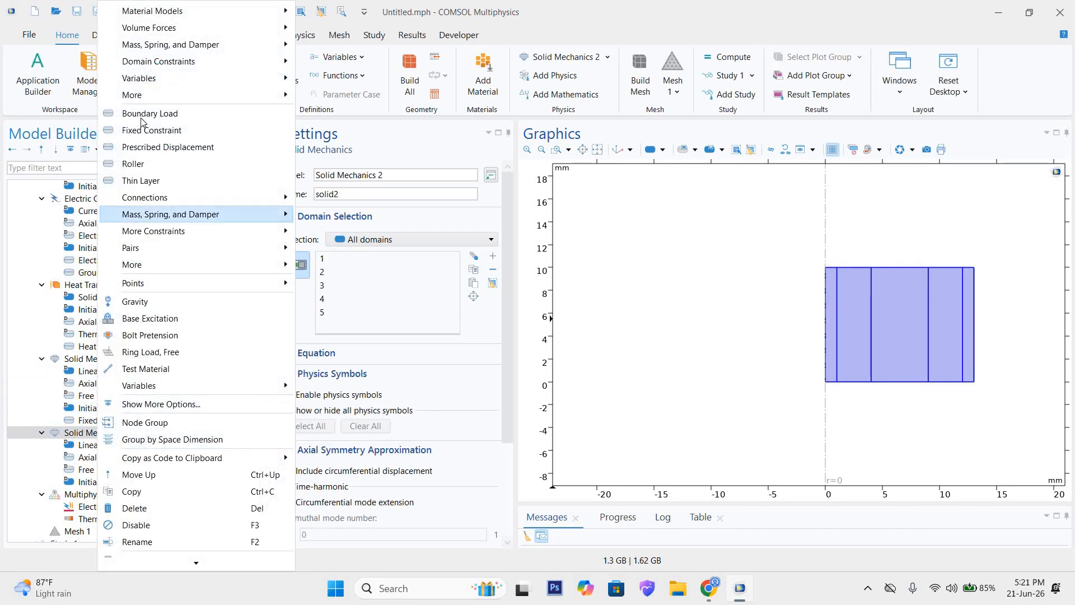
{"action": "left_click", "coordinate": [151, 130]}
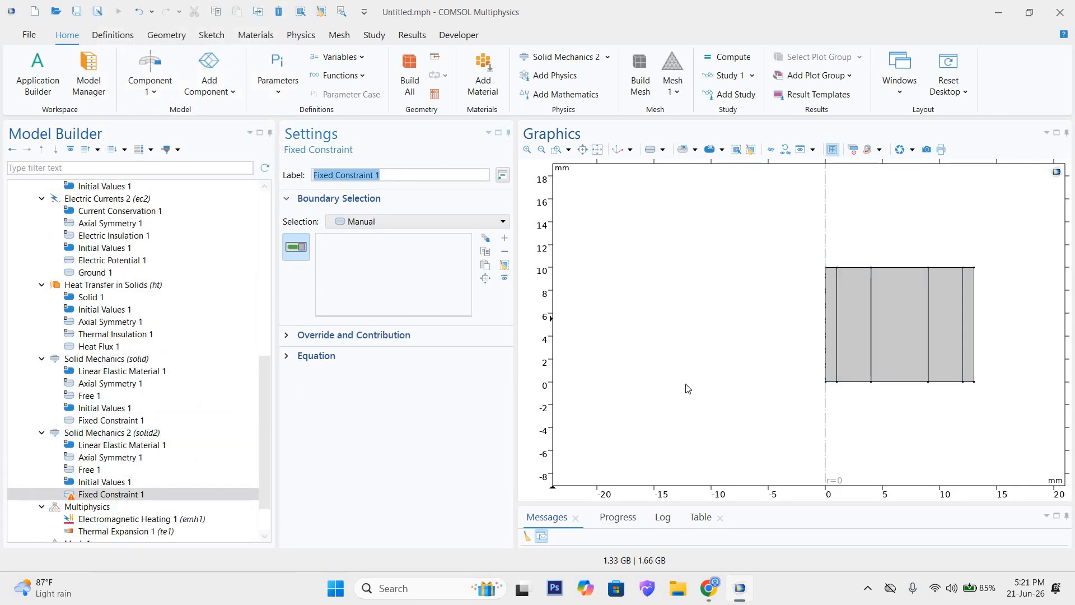
{"action": "left_click", "coordinate": [825, 319]}
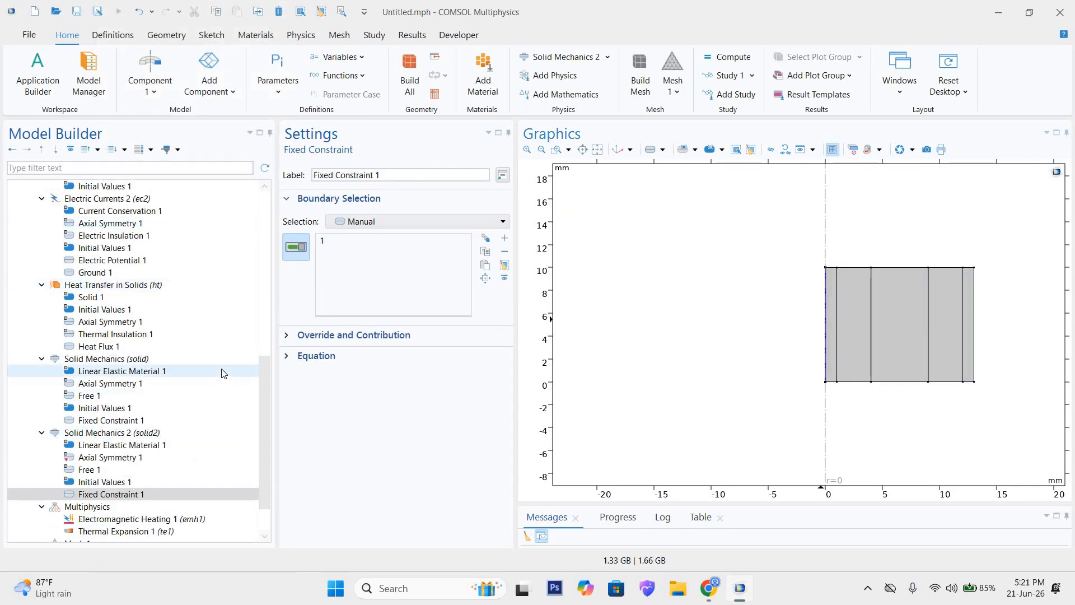
Step: Examine the domain selections and coupled interfaces of the Electromagnetic Heating and Thermal Expansion multiphysics couplings
{"action": "scroll", "coordinate": [209, 392], "scroll_direction": "down", "scroll_amount": 2}
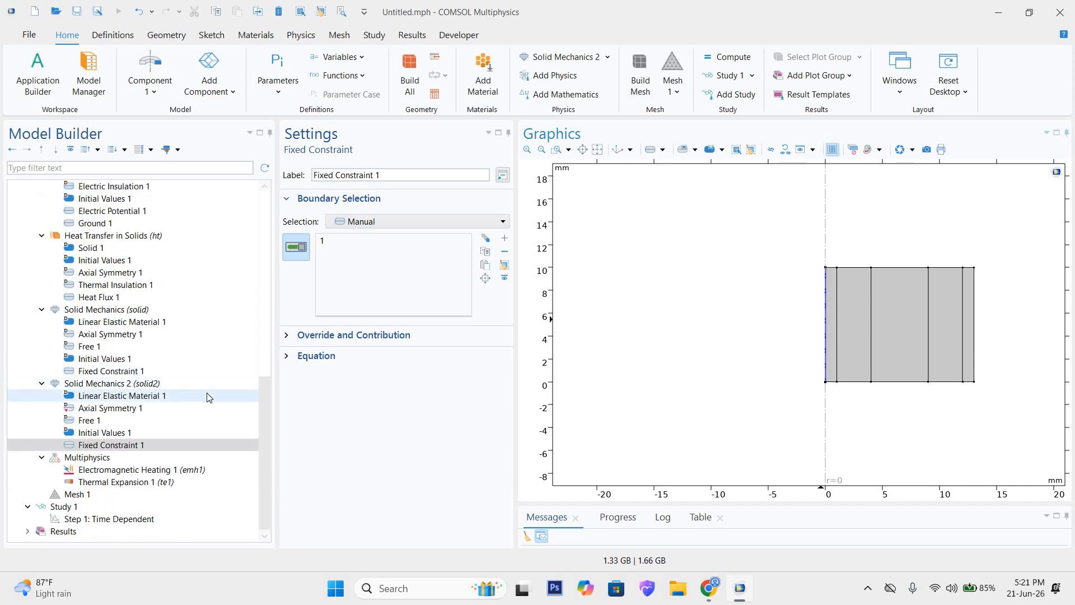
{"action": "left_click", "coordinate": [130, 470]}
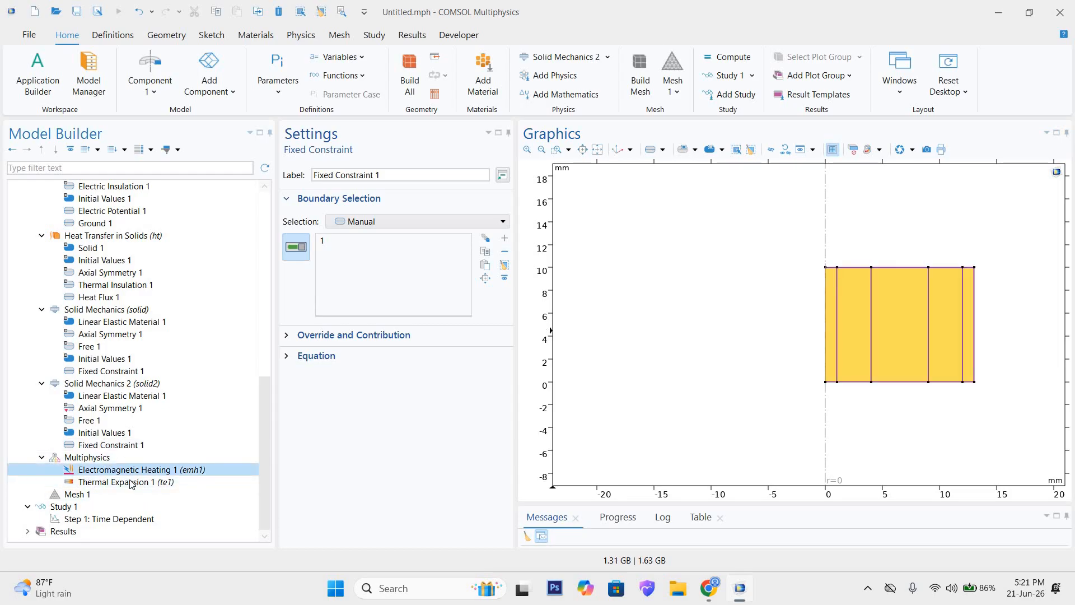
{"action": "left_click", "coordinate": [131, 483]}
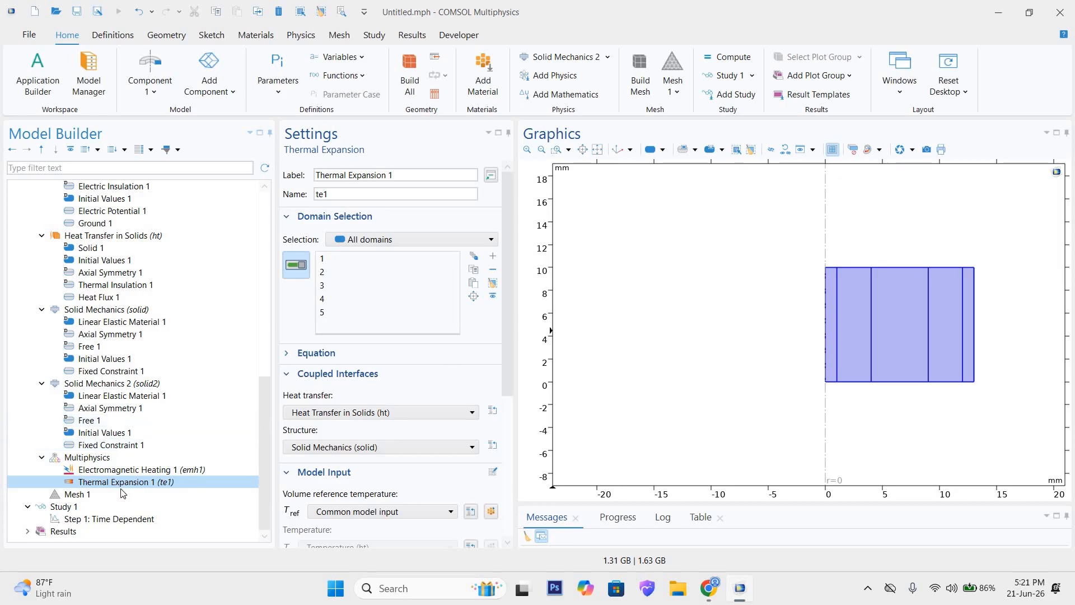
{"action": "left_click", "coordinate": [110, 470]}
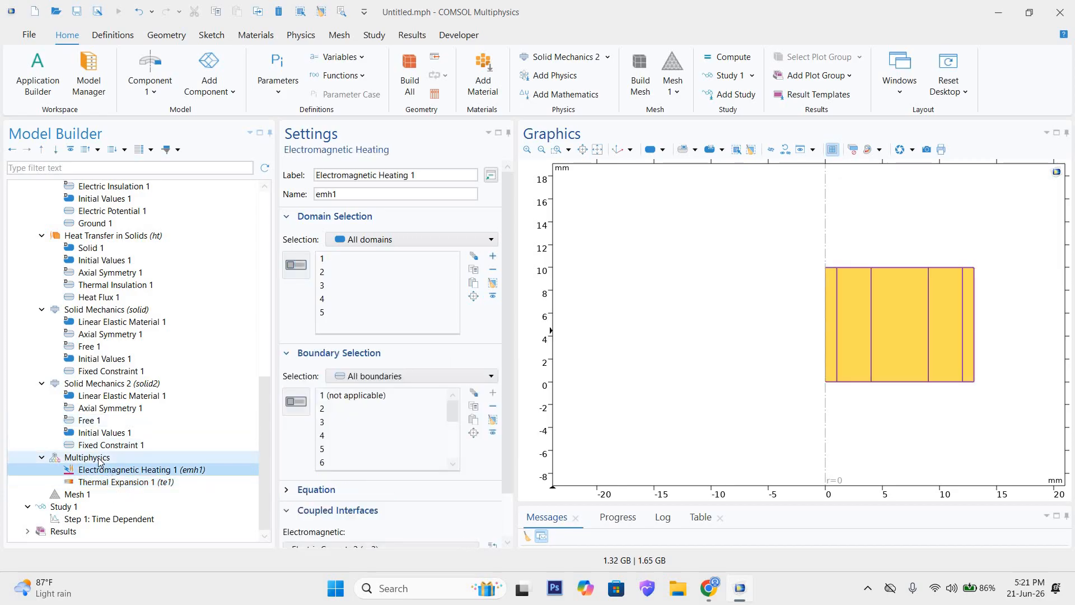
{"action": "scroll", "coordinate": [336, 392], "scroll_direction": "down", "scroll_amount": 3}
{"action": "scroll", "coordinate": [335, 392], "scroll_direction": "up", "scroll_amount": 2}
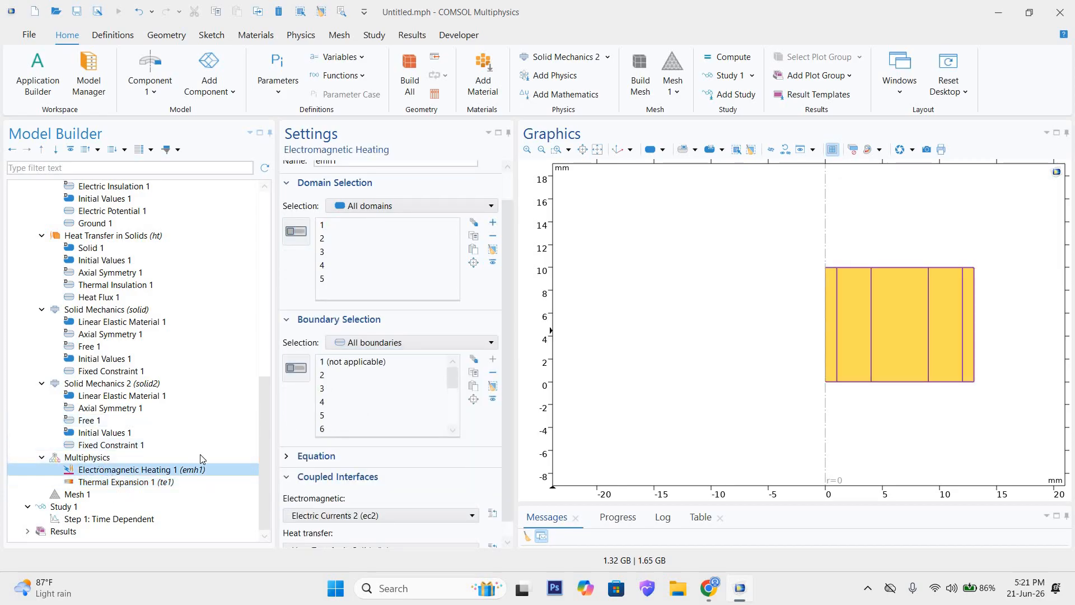
{"action": "left_click", "coordinate": [104, 458]}
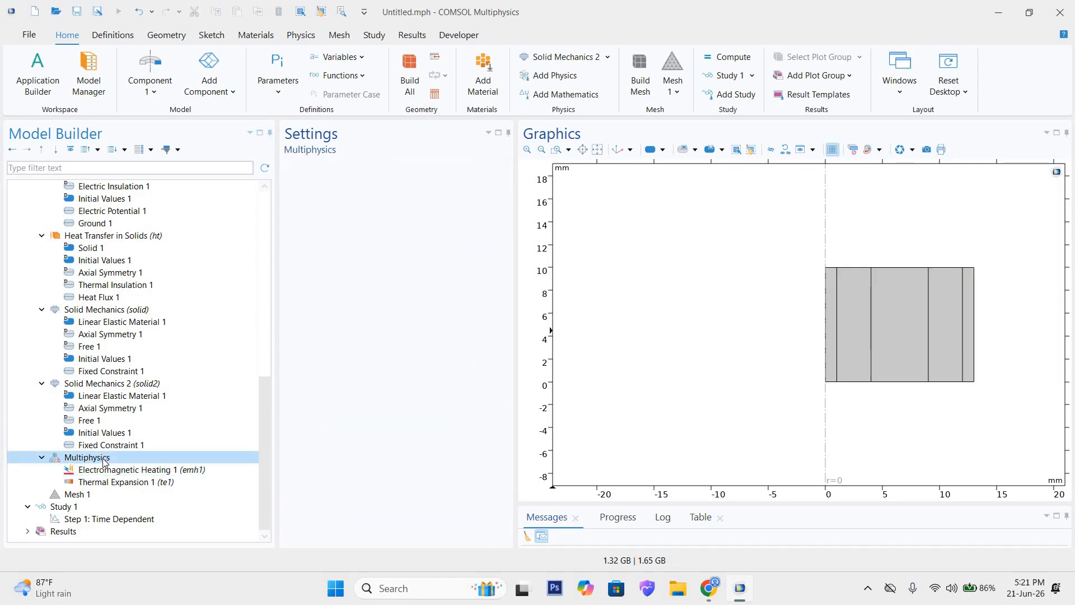
Step: Review the whole model tree, from geometry and materials through all physics interfaces to the multiphysics couplings
{"action": "scroll", "coordinate": [103, 422], "scroll_direction": "up", "scroll_amount": 5}
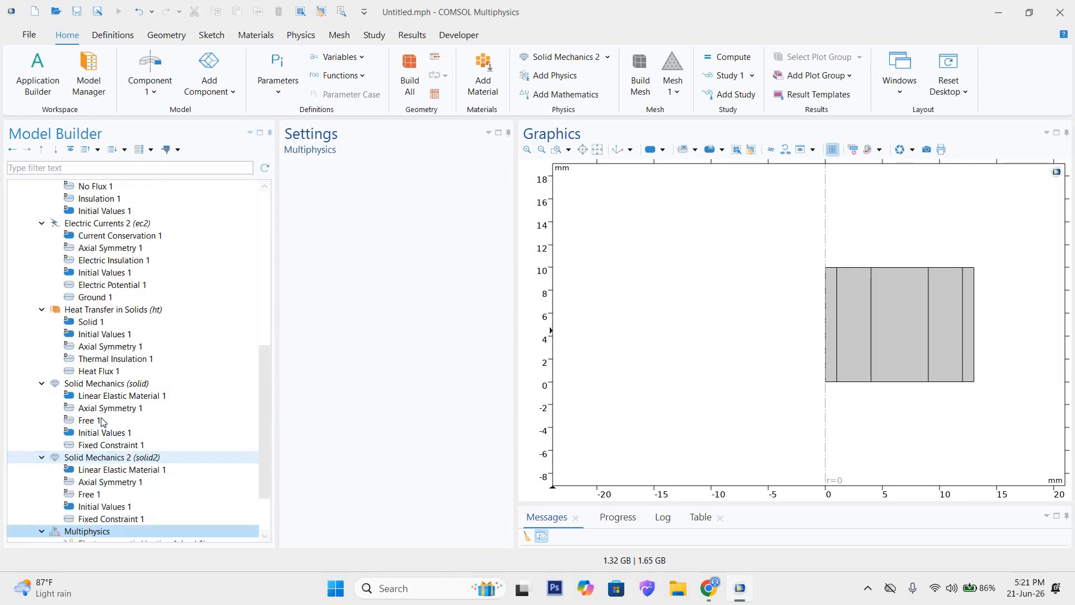
{"action": "scroll", "coordinate": [103, 422], "scroll_direction": "up", "scroll_amount": 4}
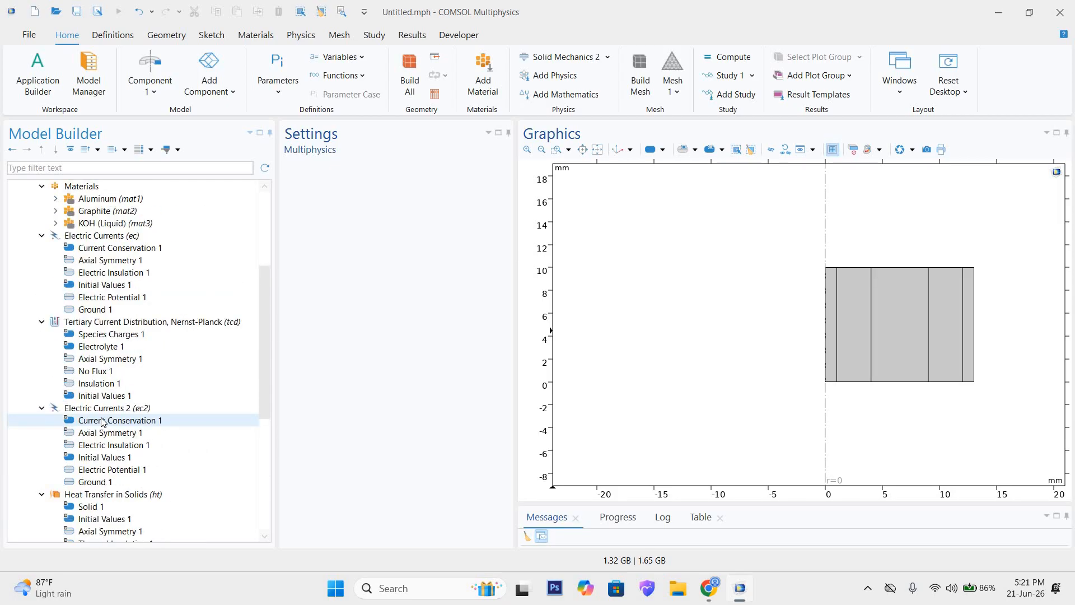
{"action": "scroll", "coordinate": [104, 422], "scroll_direction": "up", "scroll_amount": 3}
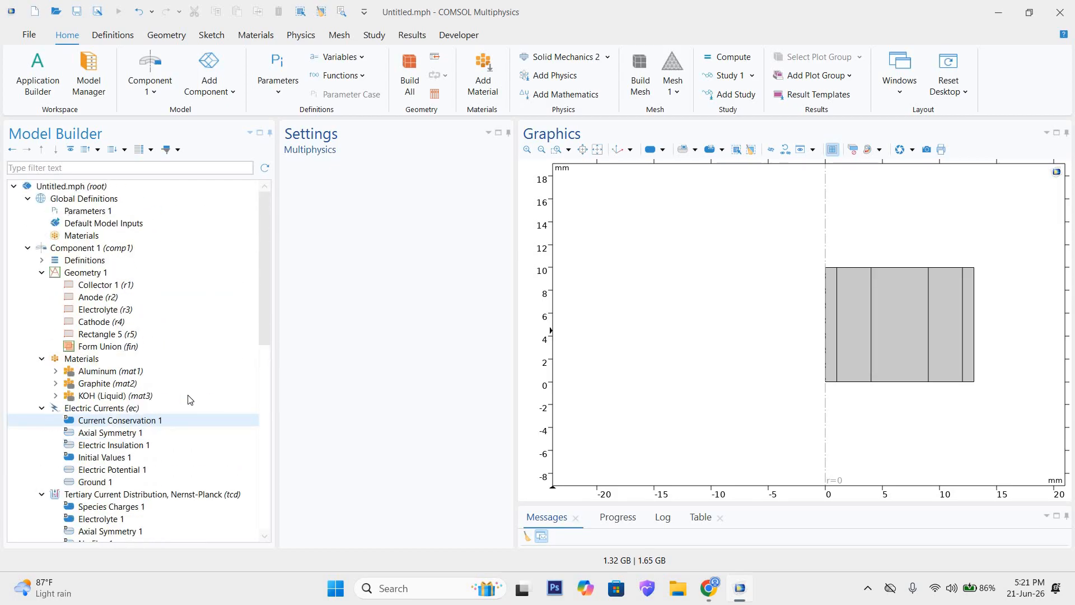
{"action": "scroll", "coordinate": [187, 398], "scroll_direction": "down", "scroll_amount": 5}
{"action": "scroll", "coordinate": [177, 404], "scroll_direction": "down", "scroll_amount": 3}
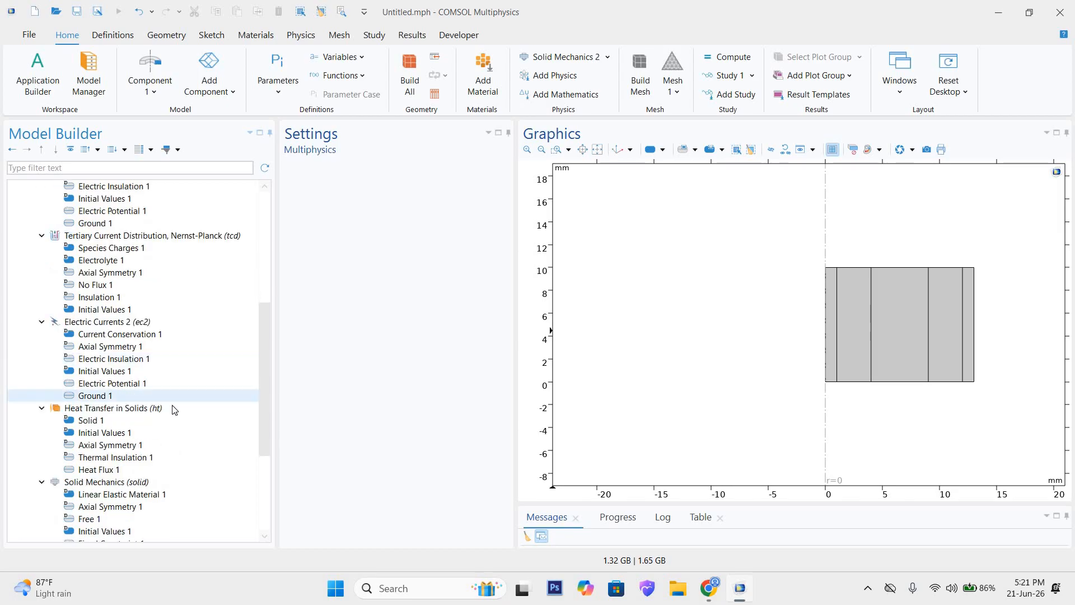
{"action": "scroll", "coordinate": [173, 413], "scroll_direction": "down", "scroll_amount": 1}
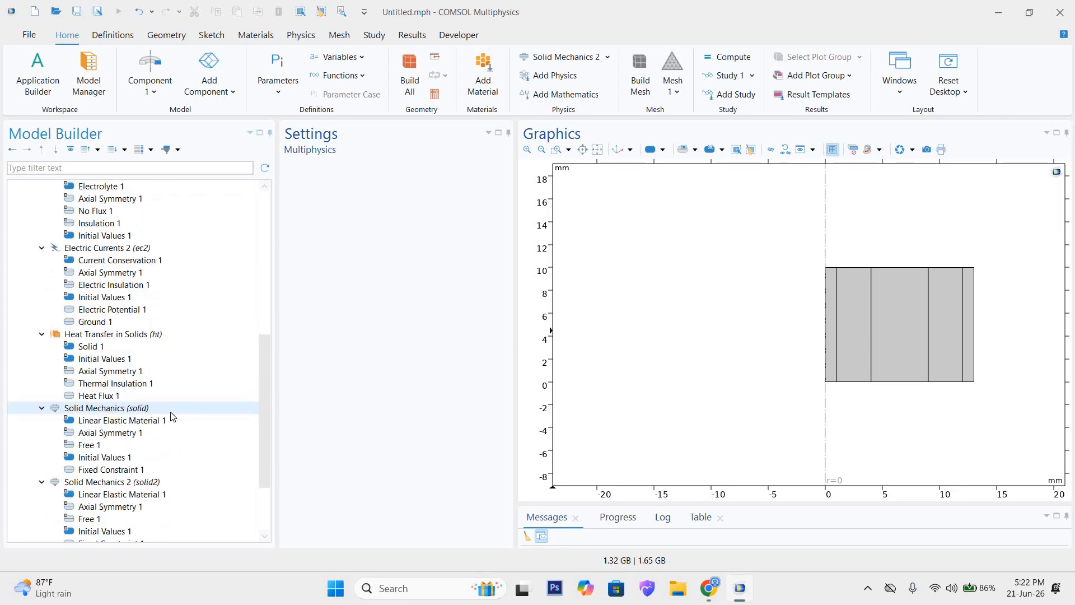
{"action": "scroll", "coordinate": [169, 421], "scroll_direction": "down", "scroll_amount": 2}
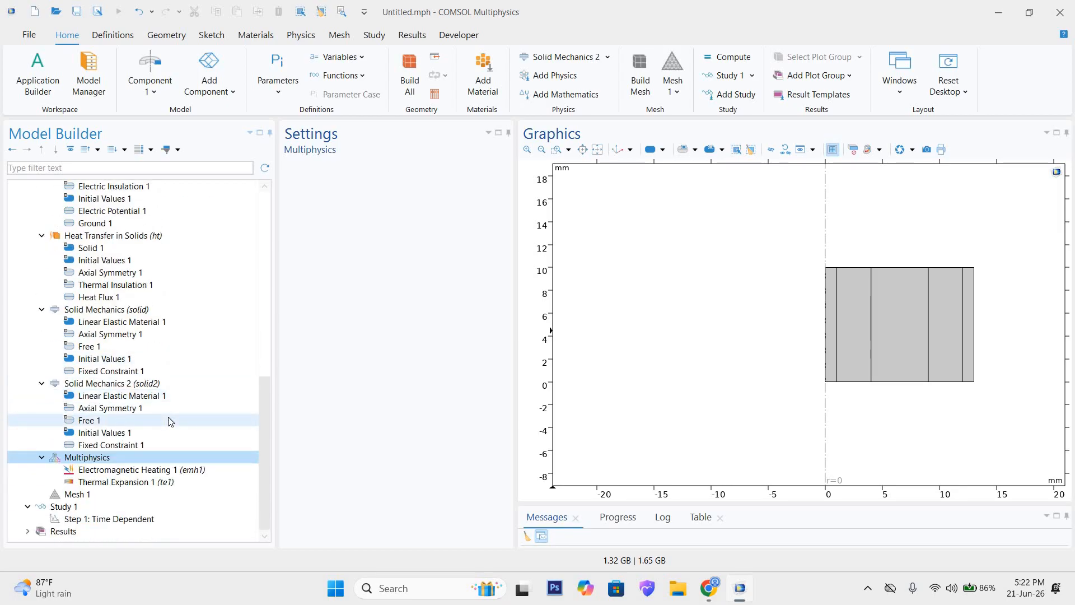
{"action": "scroll", "coordinate": [169, 421], "scroll_direction": "up", "scroll_amount": 2}
{"action": "scroll", "coordinate": [170, 415], "scroll_direction": "up", "scroll_amount": 1}
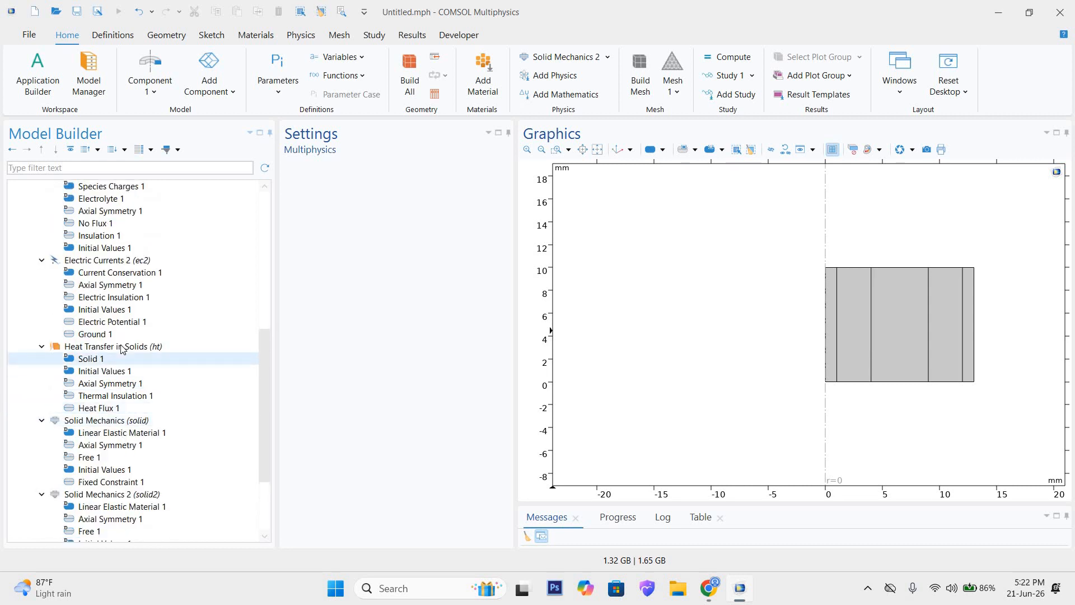
{"action": "scroll", "coordinate": [124, 348], "scroll_direction": "up", "scroll_amount": 5}
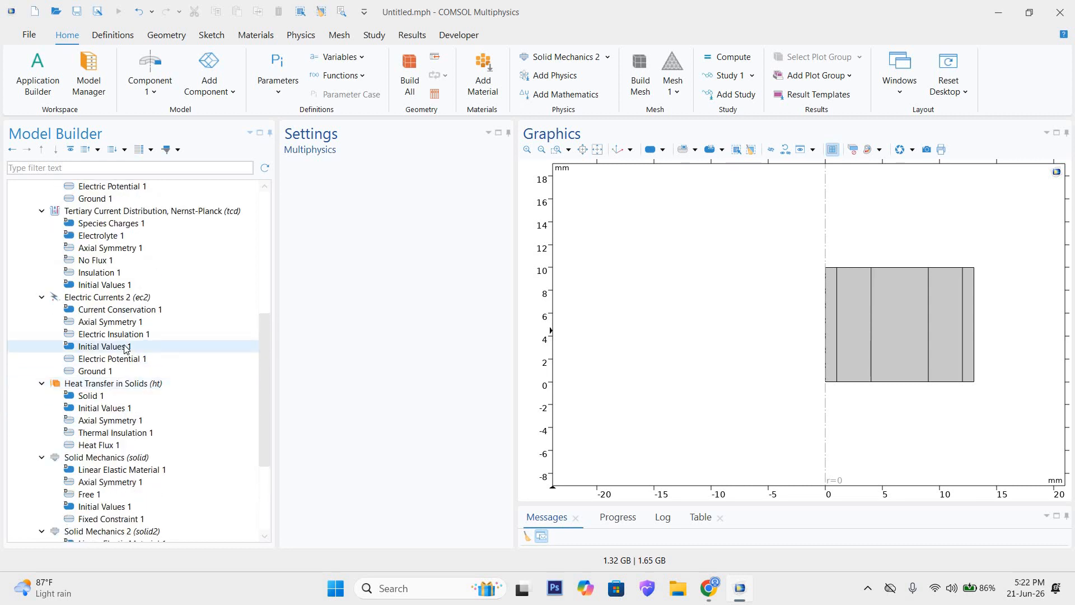
{"action": "scroll", "coordinate": [71, 342], "scroll_direction": "up", "scroll_amount": 4}
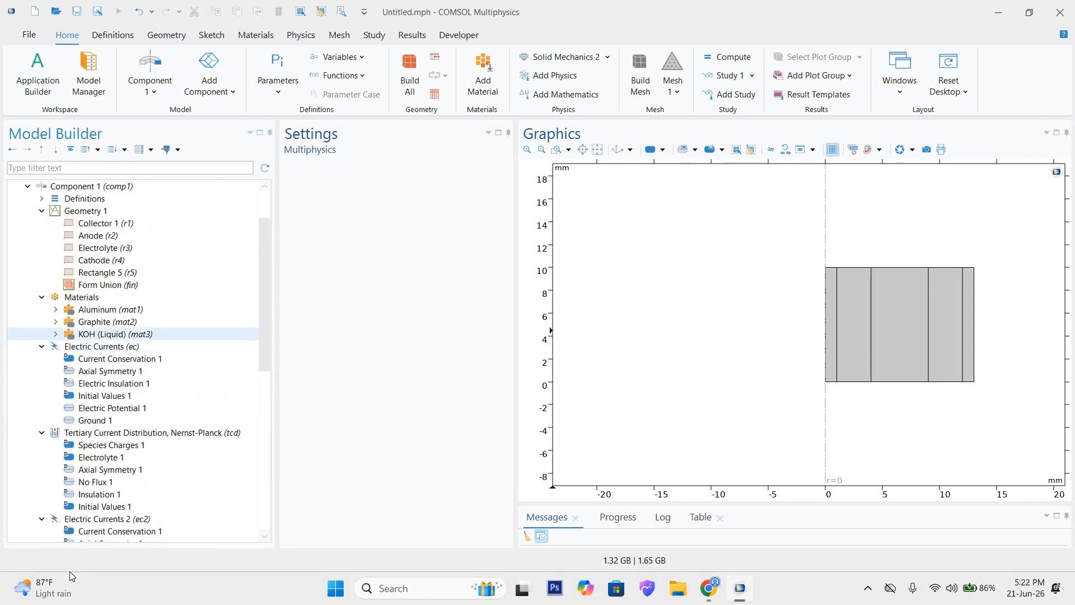
{"action": "scroll", "coordinate": [196, 394], "scroll_direction": "down", "scroll_amount": 5}
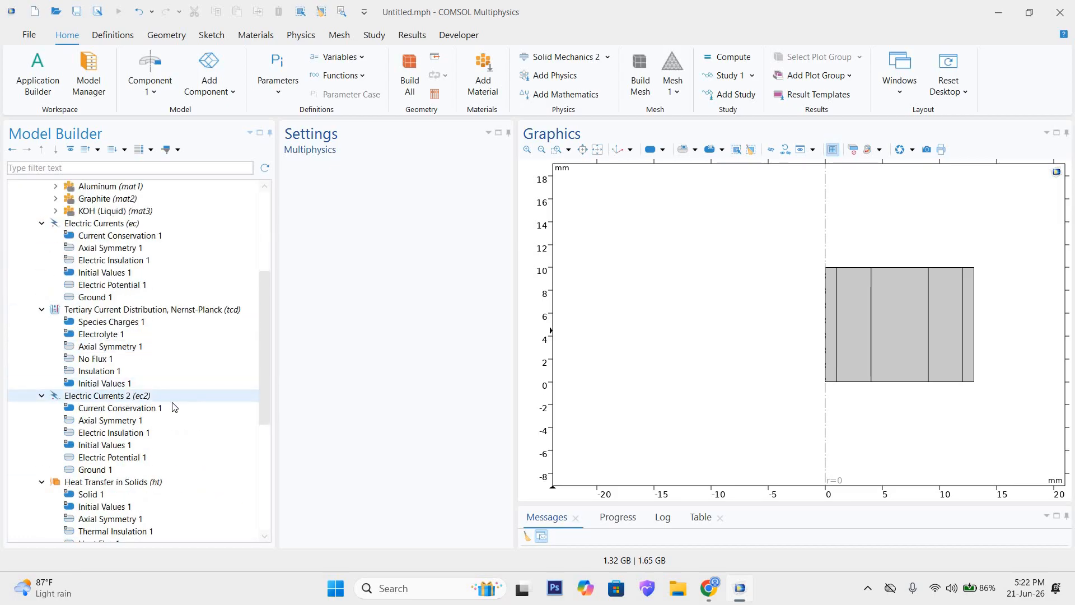
{"action": "scroll", "coordinate": [131, 415], "scroll_direction": "down", "scroll_amount": 2}
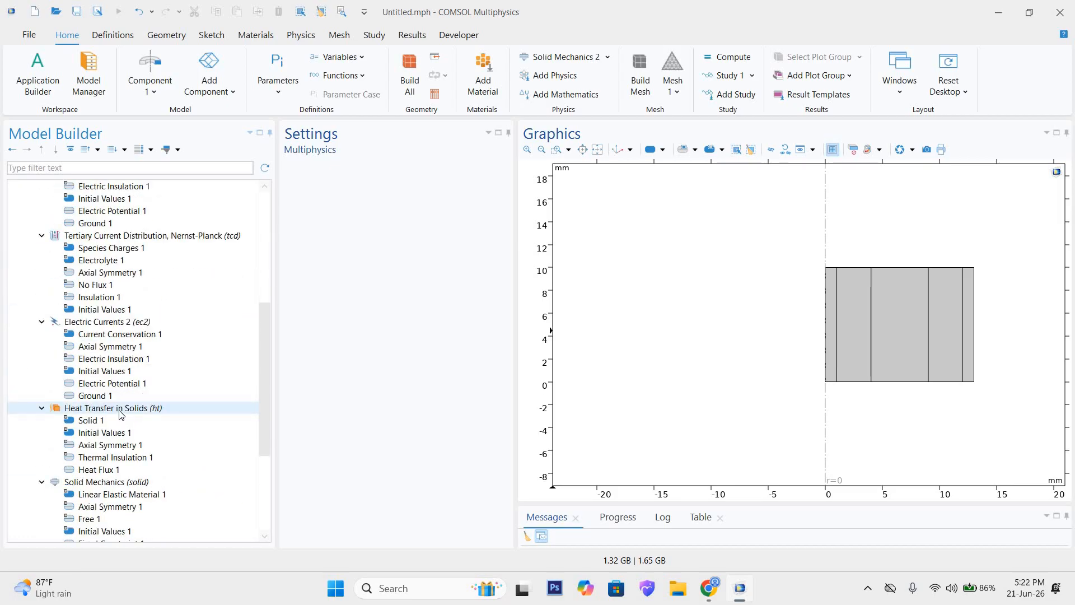
{"action": "scroll", "coordinate": [122, 414], "scroll_direction": "down", "scroll_amount": 5}
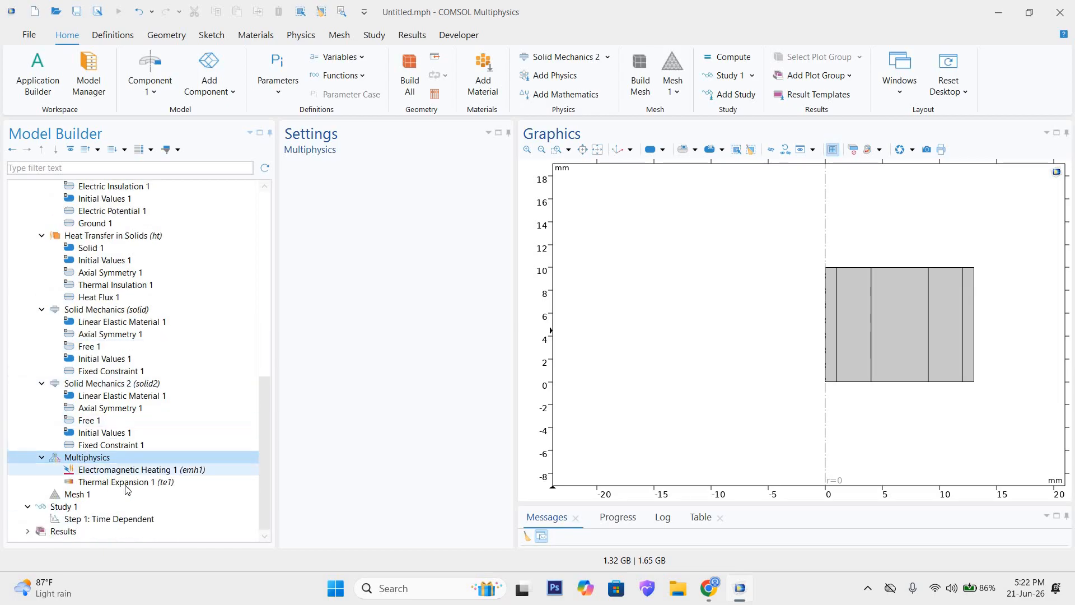
Step: Recheck the Thermal Expansion and Electromagnetic Heating coupling settings, and open the settings of Mesh 1
{"action": "left_click", "coordinate": [161, 484]}
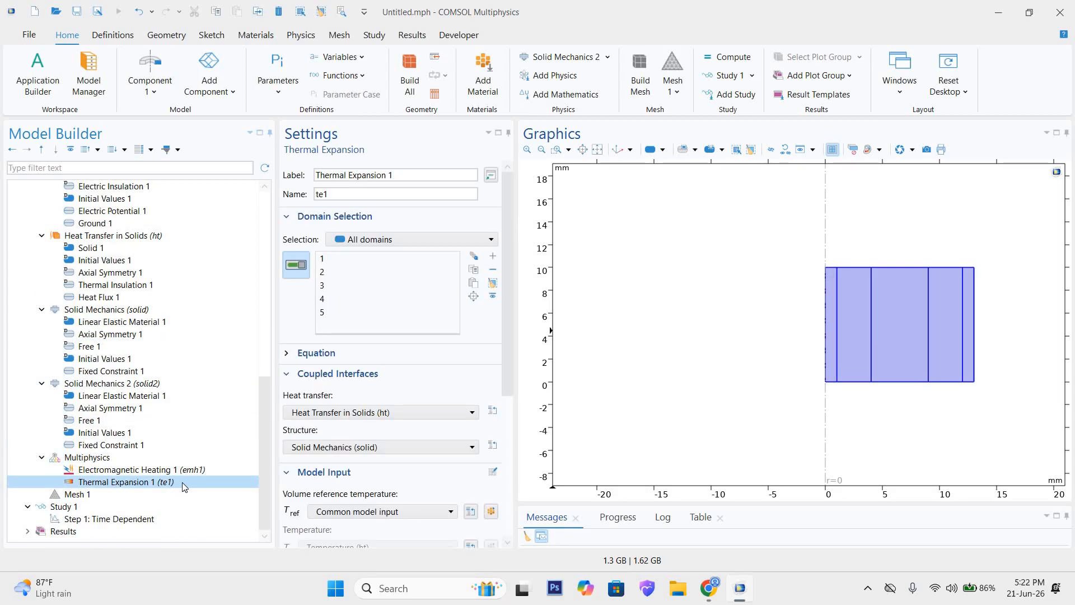
{"action": "left_click", "coordinate": [150, 473]}
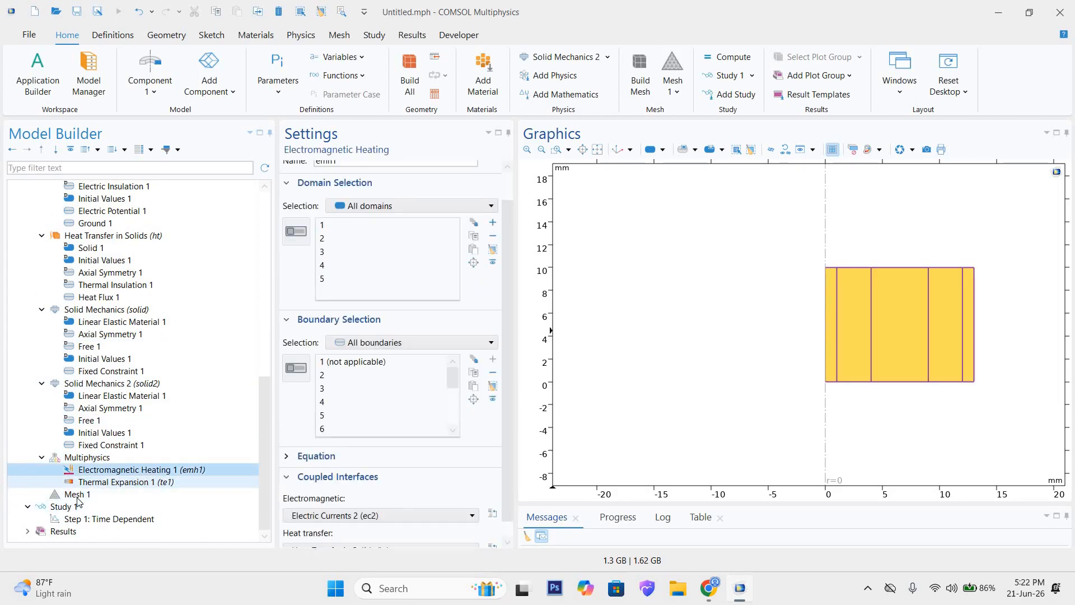
{"action": "left_click", "coordinate": [77, 496]}
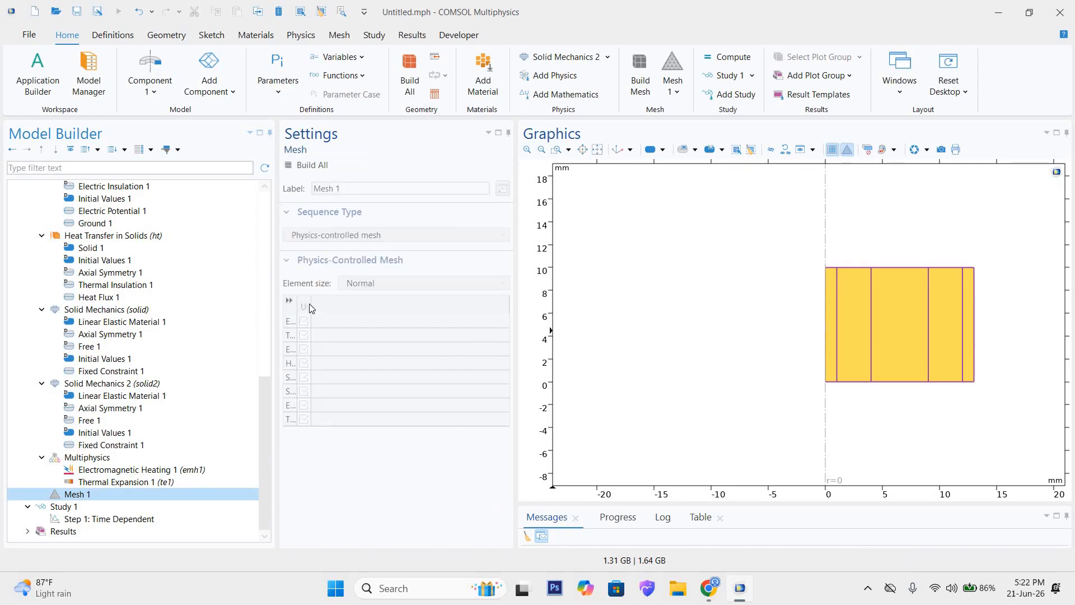
Step: Set the physics-controlled mesh's element size to Finer and build the mesh for the whole geometry
{"action": "left_click", "coordinate": [365, 282]}
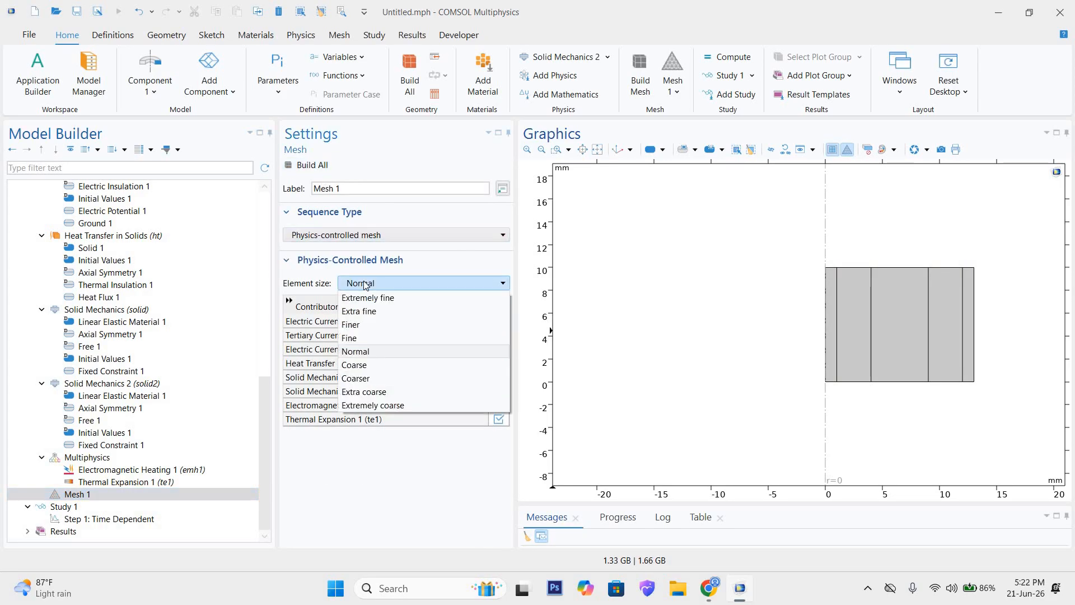
{"action": "left_click", "coordinate": [361, 327]}
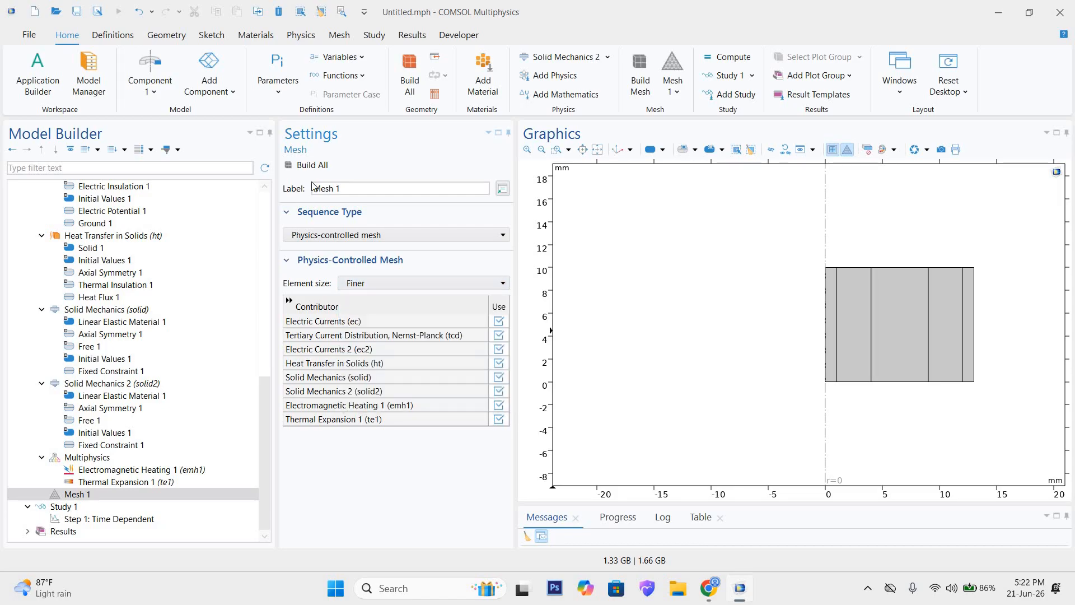
{"action": "left_click", "coordinate": [312, 165]}
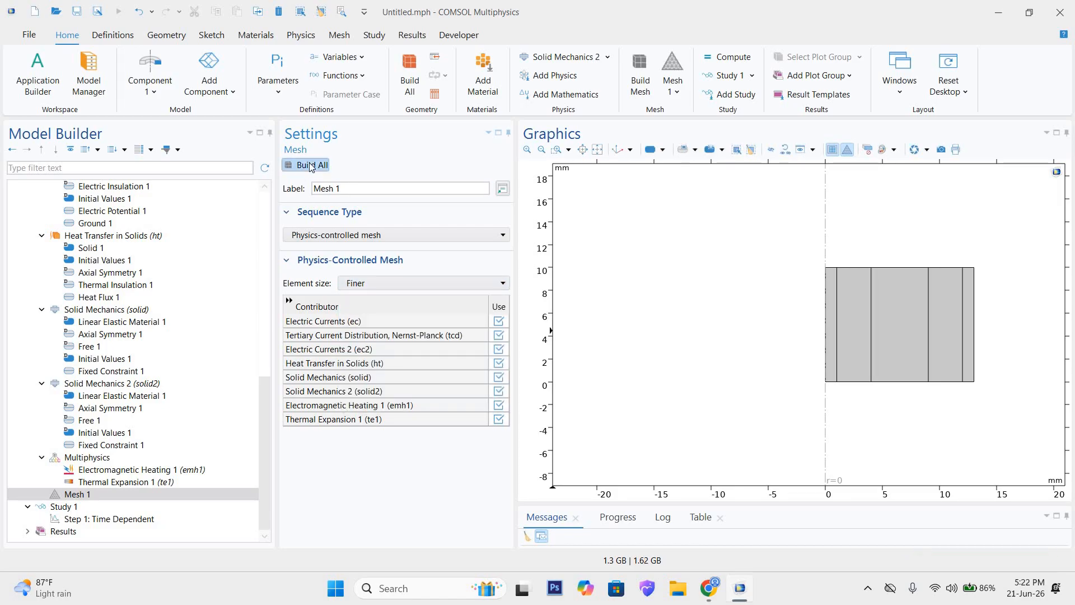
Step: Compute Study 1 with its time-dependent step, keeping default plots and convergence plots enabled
{"action": "scroll", "coordinate": [187, 397], "scroll_direction": "up", "scroll_amount": 6}
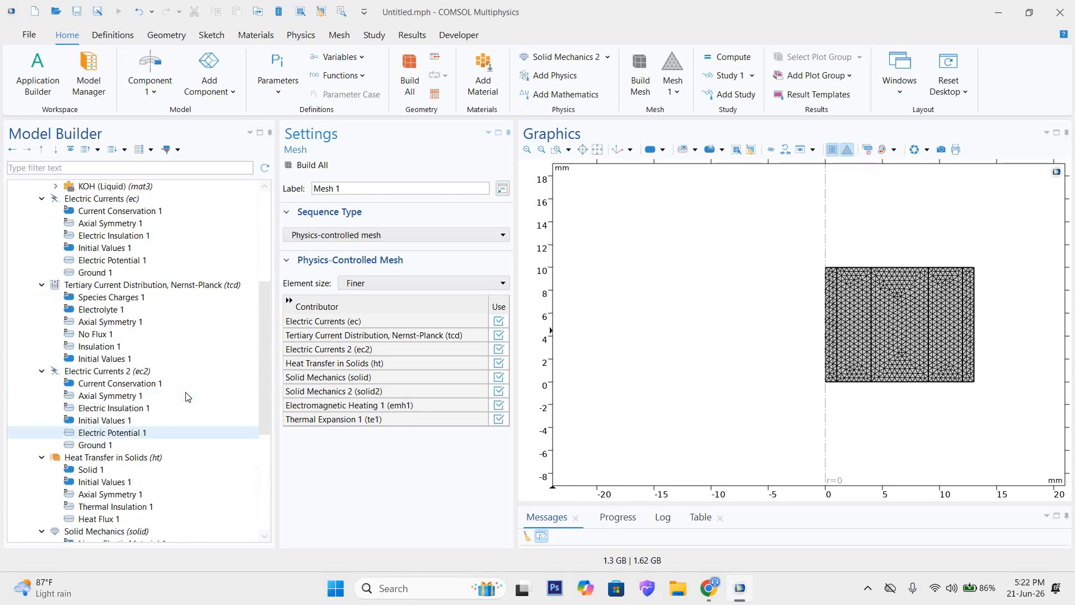
{"action": "scroll", "coordinate": [188, 397], "scroll_direction": "up", "scroll_amount": 2}
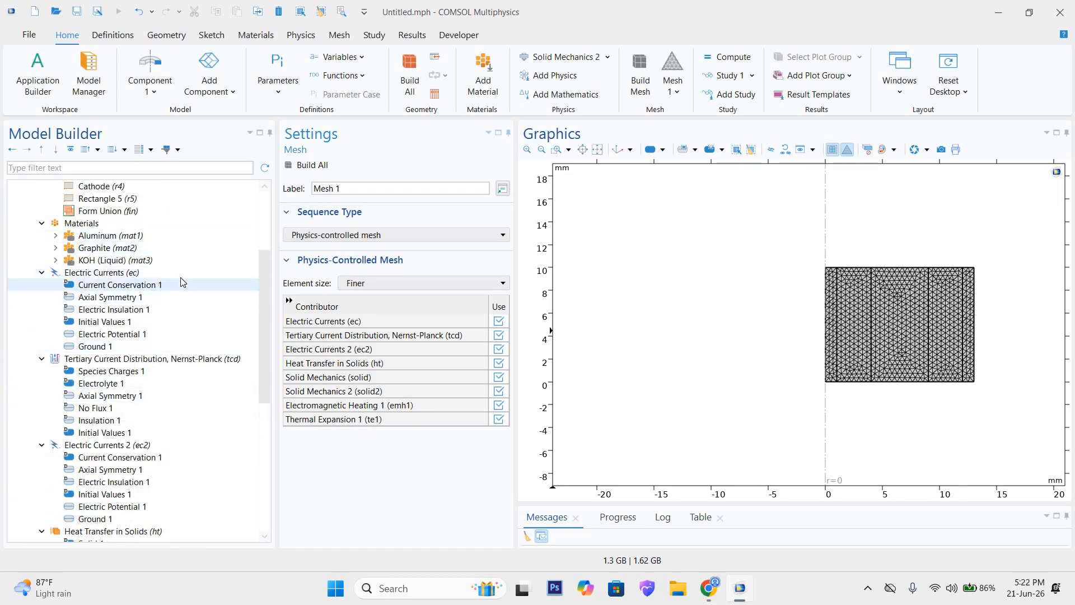
{"action": "scroll", "coordinate": [181, 282], "scroll_direction": "up", "scroll_amount": 3}
{"action": "scroll", "coordinate": [171, 319], "scroll_direction": "down", "scroll_amount": 9}
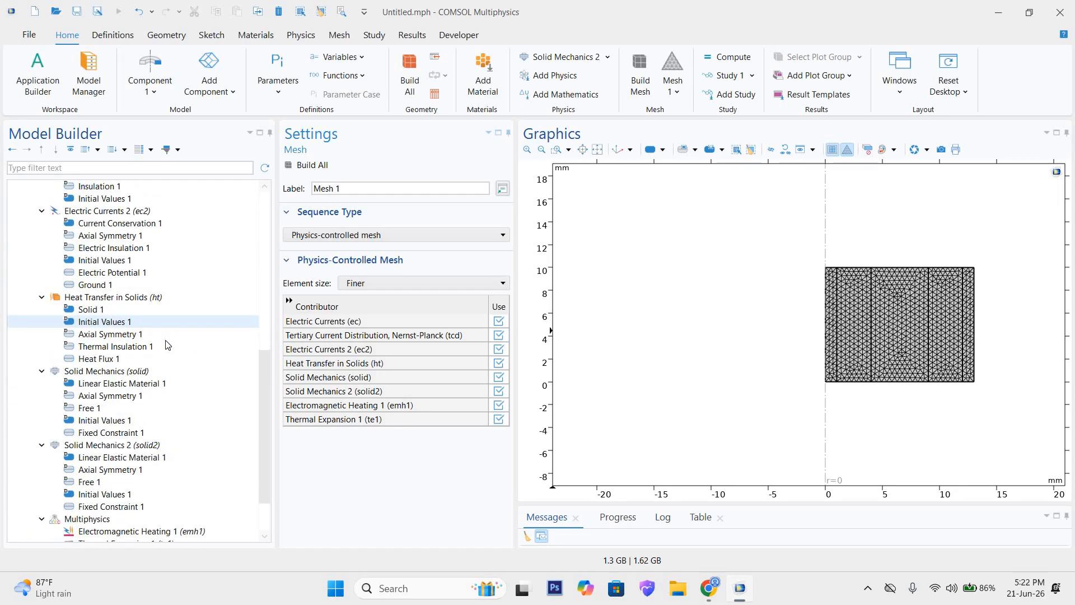
{"action": "scroll", "coordinate": [166, 344], "scroll_direction": "down", "scroll_amount": 2}
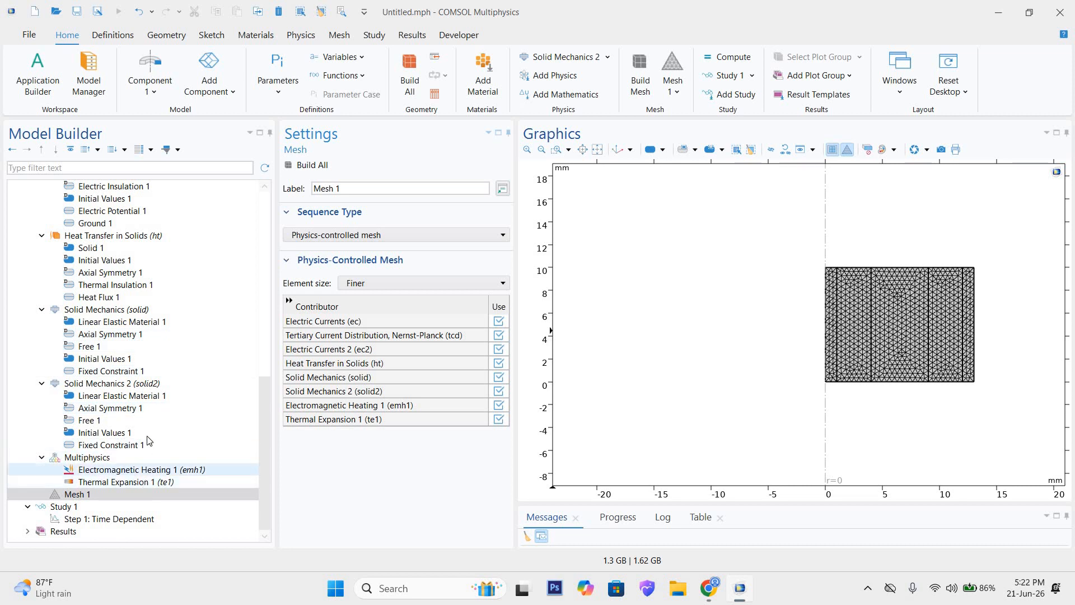
{"action": "left_click", "coordinate": [62, 507]}
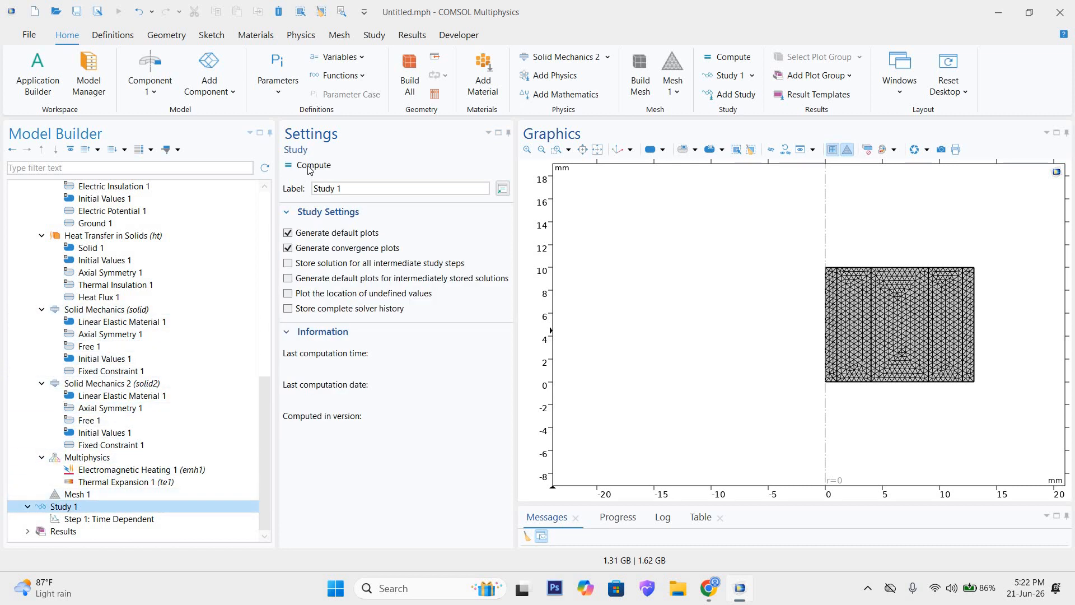
{"action": "left_click", "coordinate": [309, 165]}
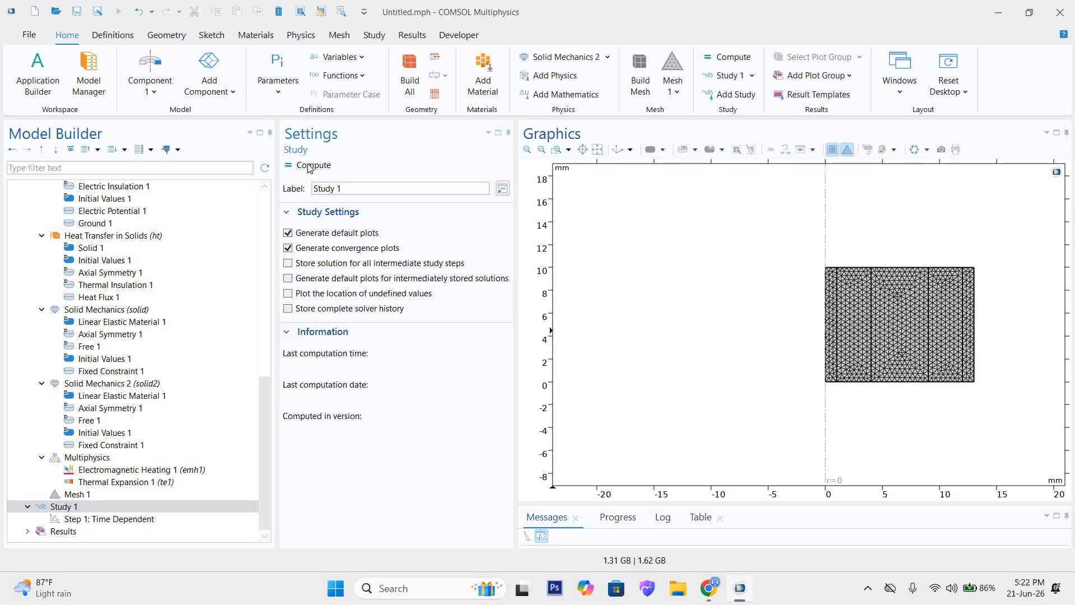